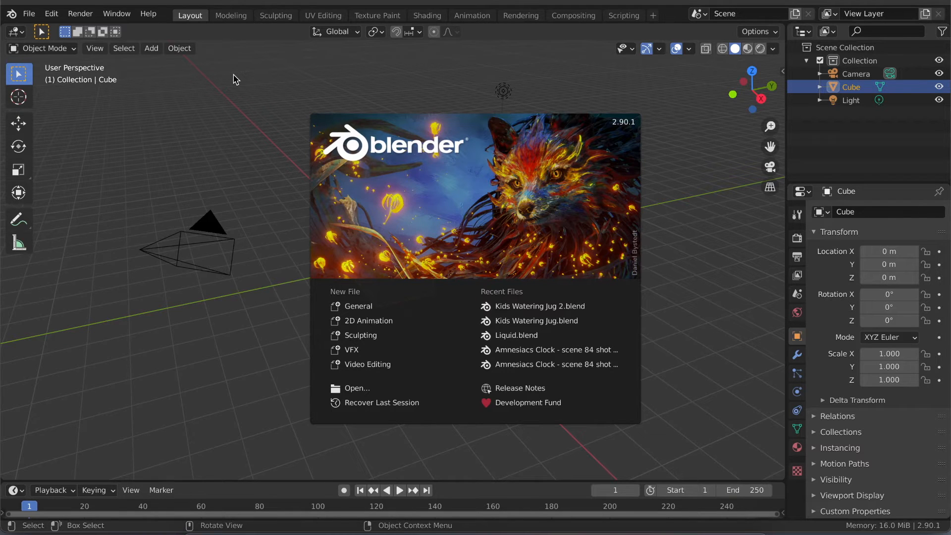
- Dismiss the splash screen and open the recent file Liquid.blend
{"action": "left_click", "coordinate": [235, 79]}
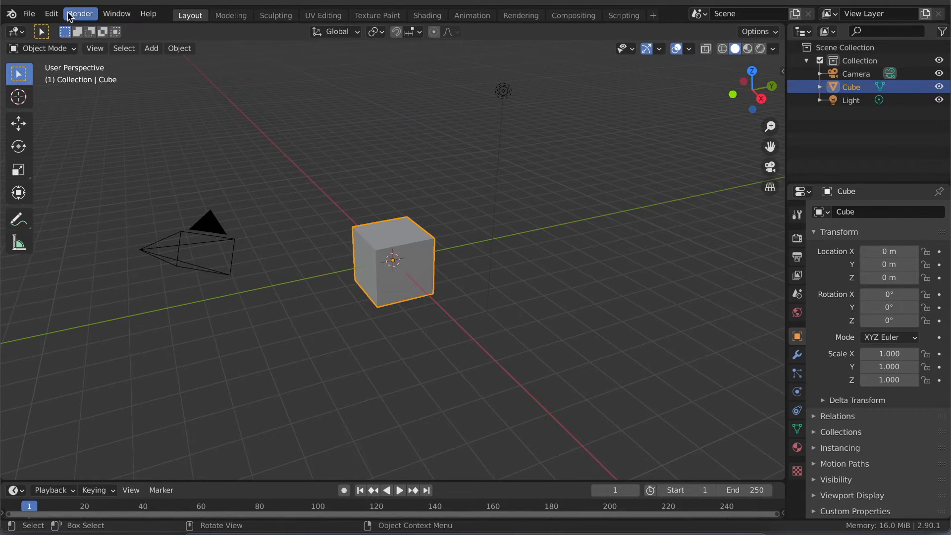
{"action": "left_click", "coordinate": [29, 14]}
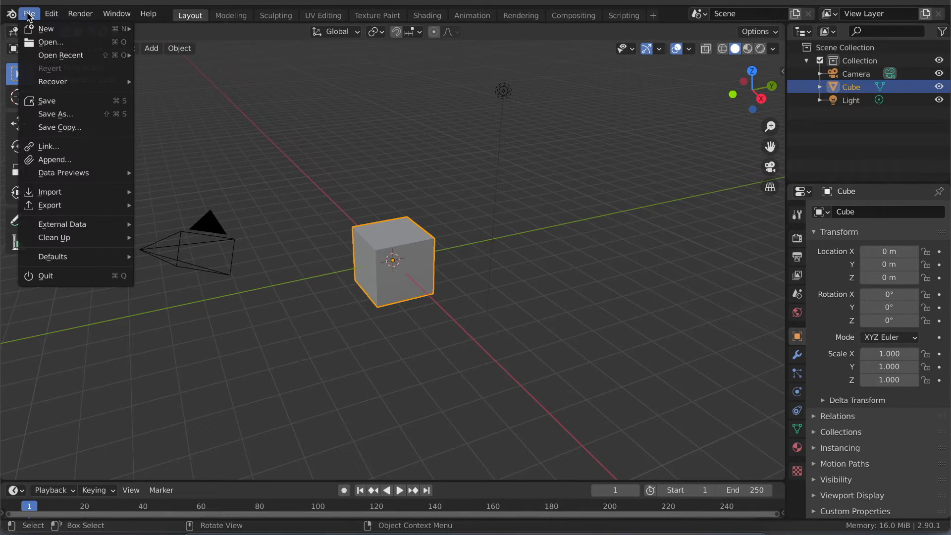
{"action": "mouse_move", "coordinate": [75, 55]}
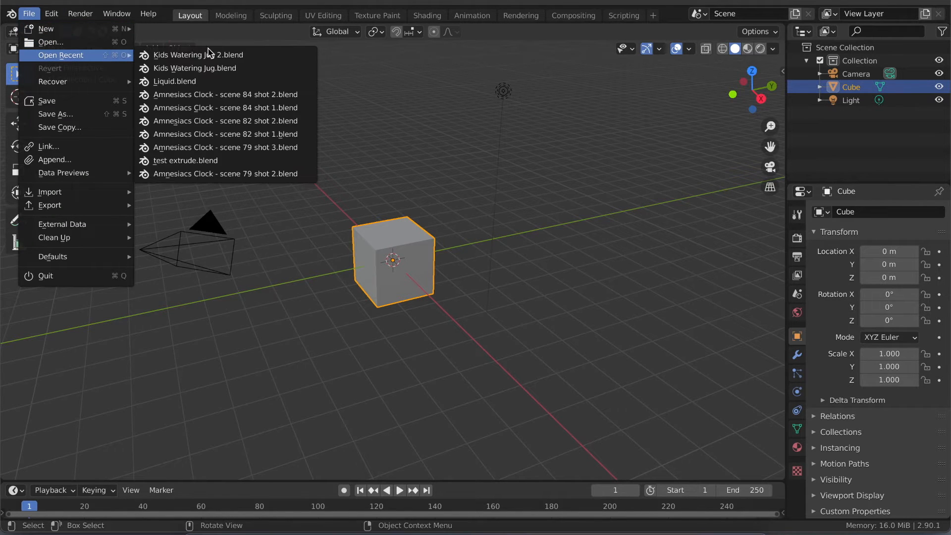
{"action": "left_click", "coordinate": [192, 84]}
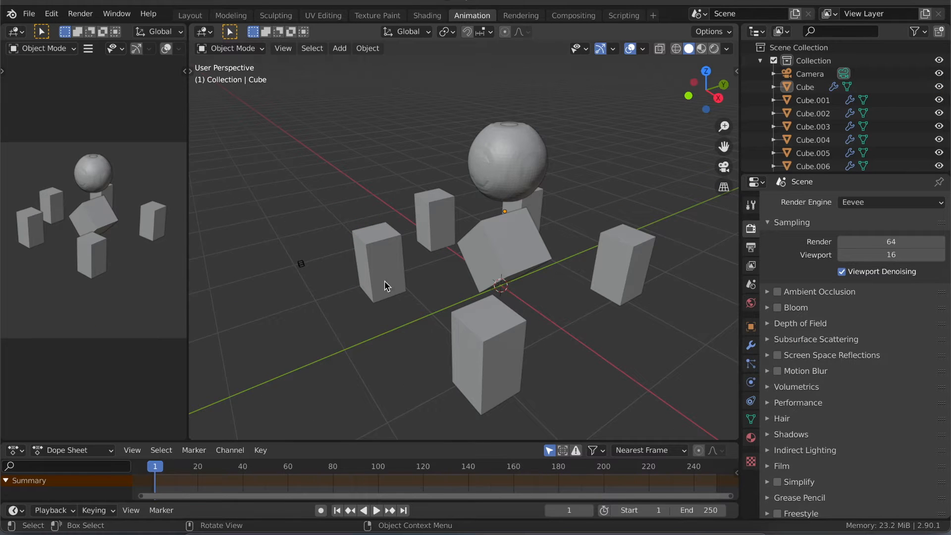
- Play the liquid simulation from frame 1, viewing it from different angles, and pause at frame 30
{"action": "scroll", "coordinate": [398, 271], "scroll_direction": "left", "scroll_amount": 8}
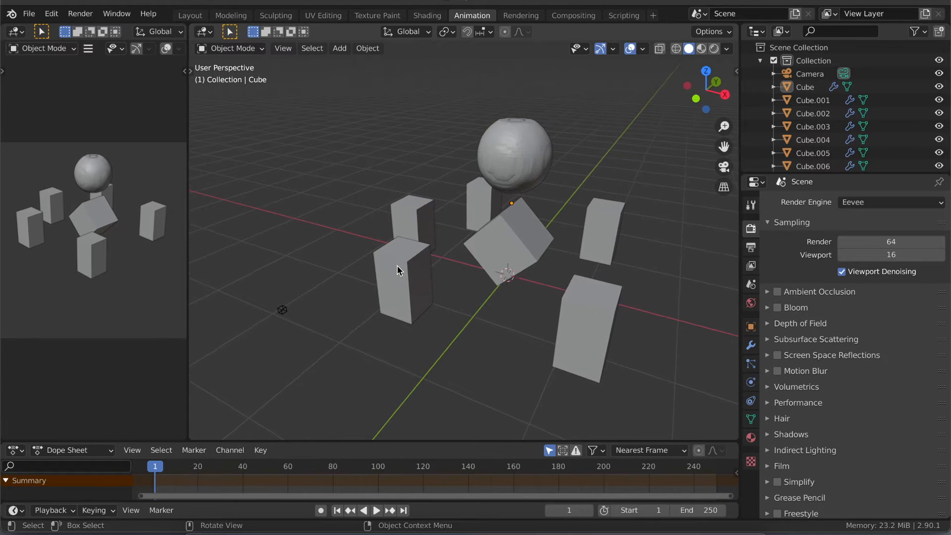
{"action": "scroll", "coordinate": [398, 271], "scroll_direction": "left", "scroll_amount": 4}
{"action": "key", "text": "space"}
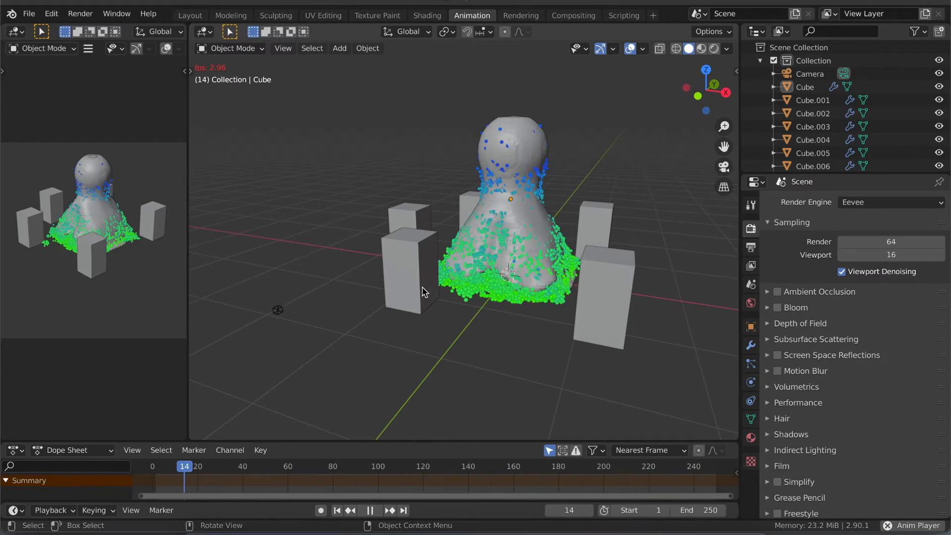
{"action": "scroll", "coordinate": [425, 293], "scroll_direction": "right", "scroll_amount": 4}
{"action": "scroll", "coordinate": [381, 318], "scroll_direction": "right", "scroll_amount": 3}
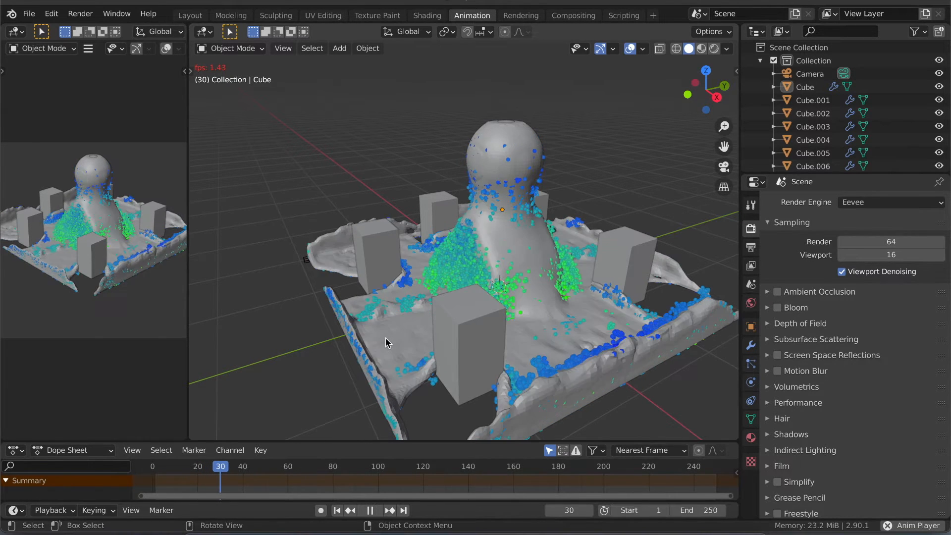
{"action": "key", "text": "space"}
- Apply Shade Smooth to the liquid mesh
{"action": "left_click", "coordinate": [400, 333]}
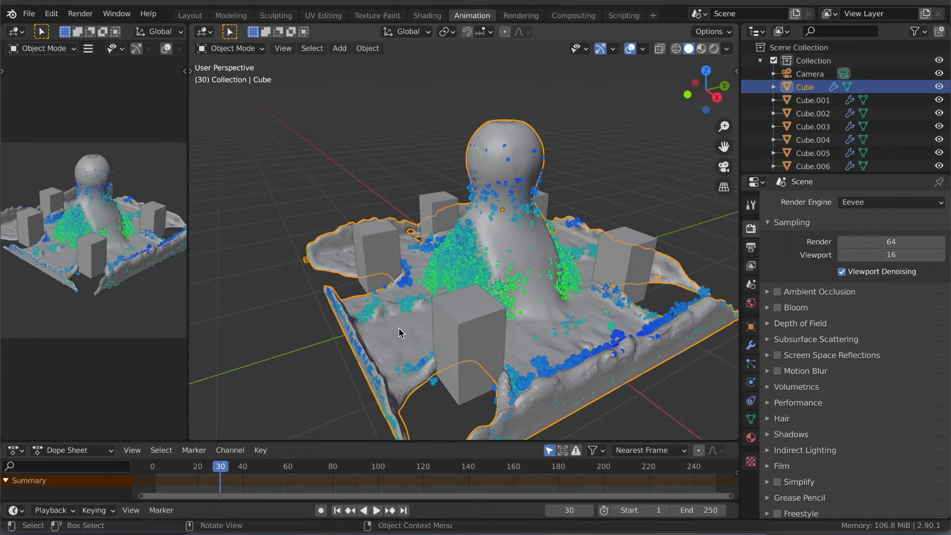
{"action": "right_click", "coordinate": [400, 333]}
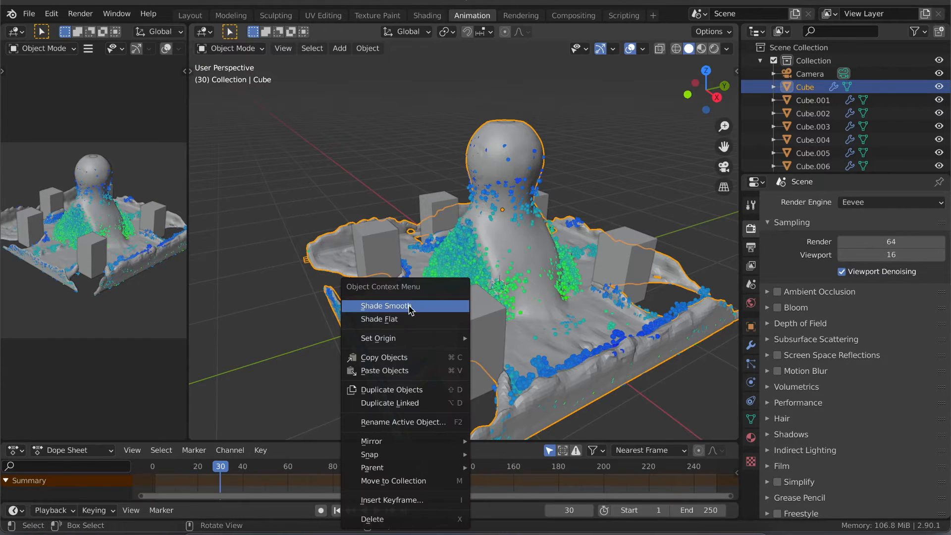
{"action": "left_click", "coordinate": [410, 307]}
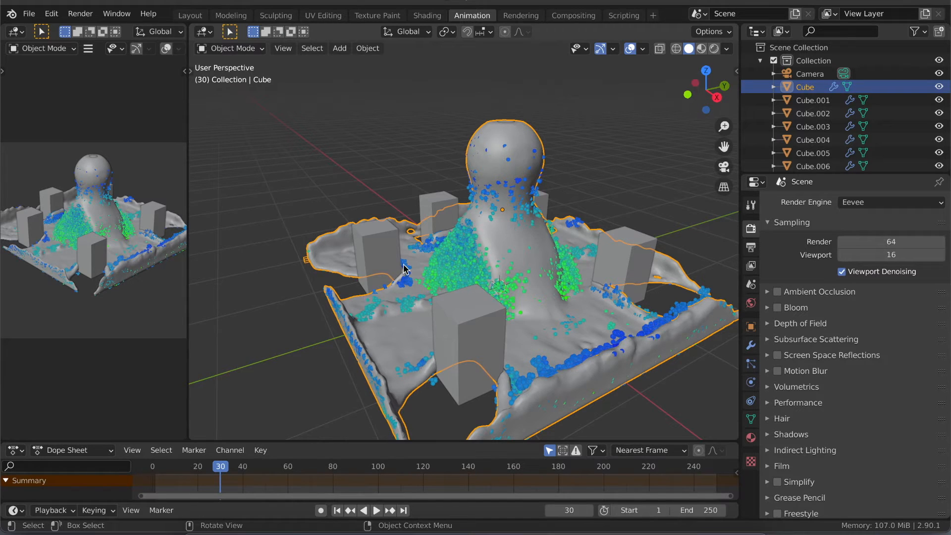
- Resume the liquid simulation with the mesh deselected and pause playback at frame 40
{"action": "key", "text": "space"}
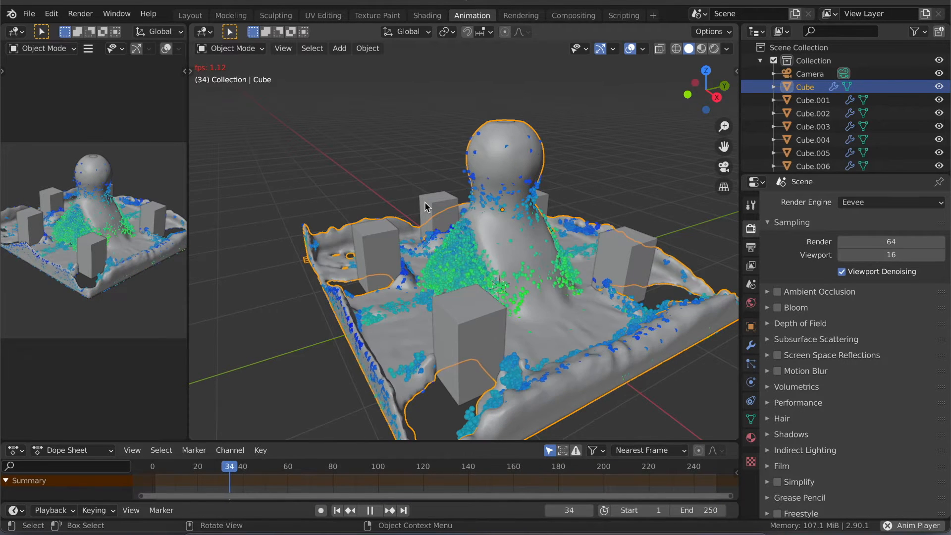
{"action": "left_click", "coordinate": [414, 227]}
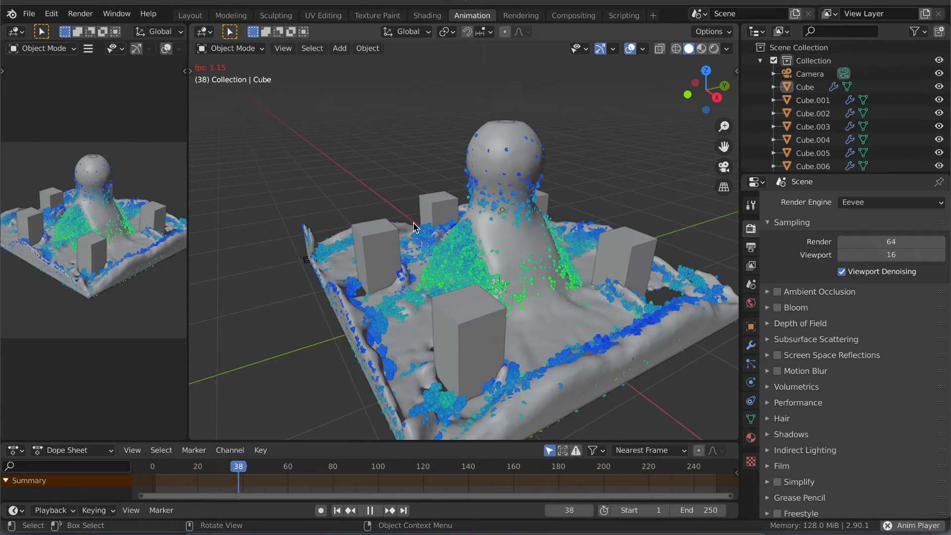
{"action": "key", "text": "space"}
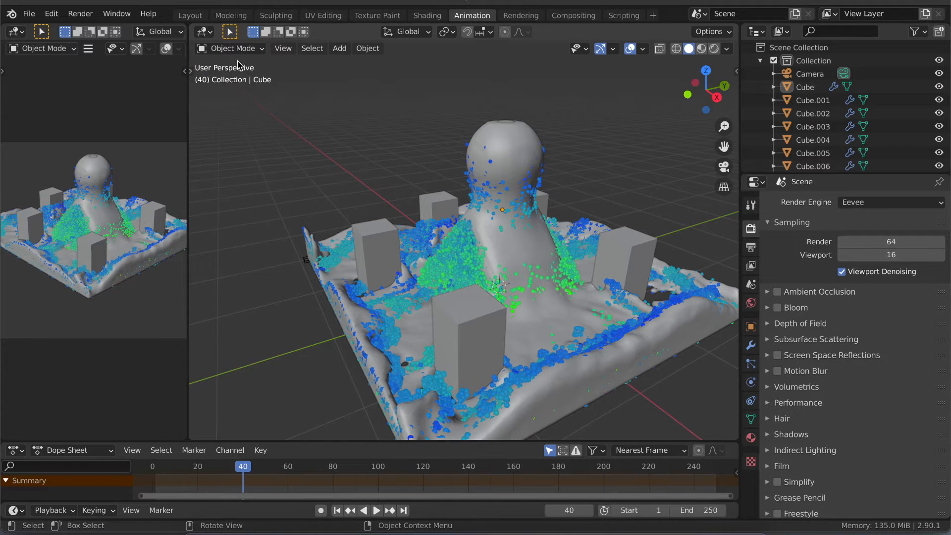
- Create a new General file without saving the changes to the Liquid file
{"action": "left_click", "coordinate": [28, 14]}
{"action": "mouse_move", "coordinate": [46, 53]}
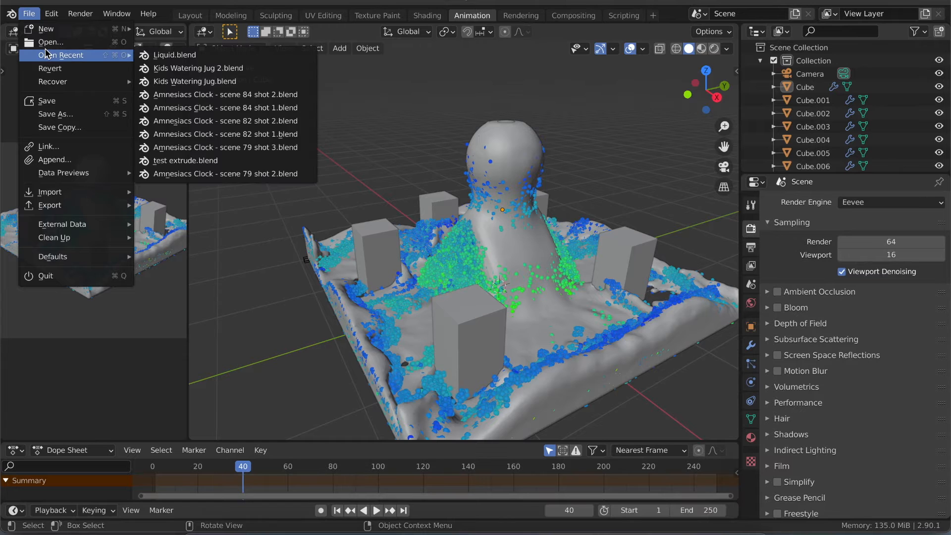
{"action": "mouse_move", "coordinate": [55, 30]}
{"action": "left_click", "coordinate": [171, 32]}
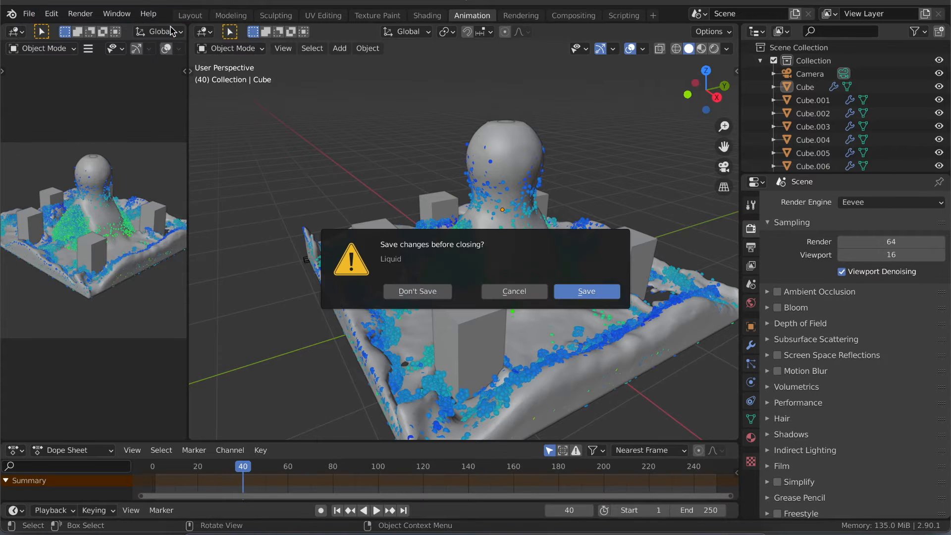
{"action": "left_click", "coordinate": [408, 291]}
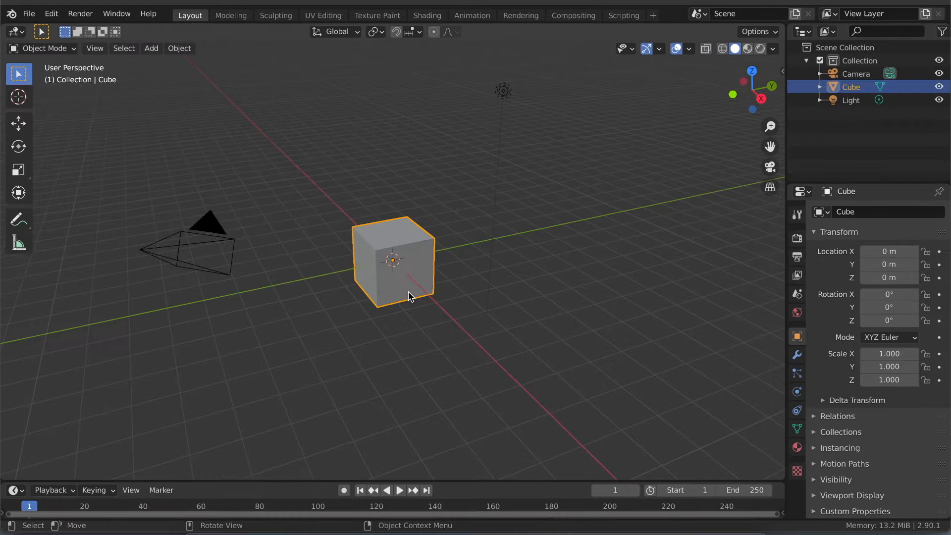
{"action": "left_click", "coordinate": [286, 281]}
{"action": "scroll", "coordinate": [285, 281], "scroll_direction": "right", "scroll_amount": 5}
{"action": "scroll", "coordinate": [285, 280], "scroll_direction": "left", "scroll_amount": 8}
{"action": "scroll", "coordinate": [286, 281], "scroll_direction": "down", "scroll_amount": 3}
{"action": "scroll", "coordinate": [286, 281], "scroll_direction": "right", "scroll_amount": 4}
{"action": "scroll", "coordinate": [287, 286], "scroll_direction": "right", "scroll_amount": 3}
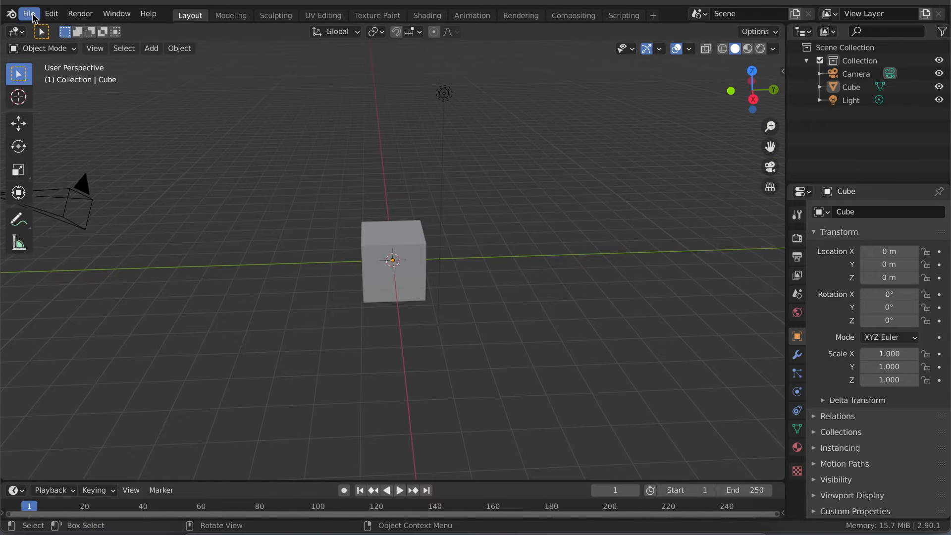
- Open the recent file Kids Watering Jug.blend without saving the untitled scene
{"action": "left_click", "coordinate": [31, 14]}
{"action": "mouse_move", "coordinate": [56, 58]}
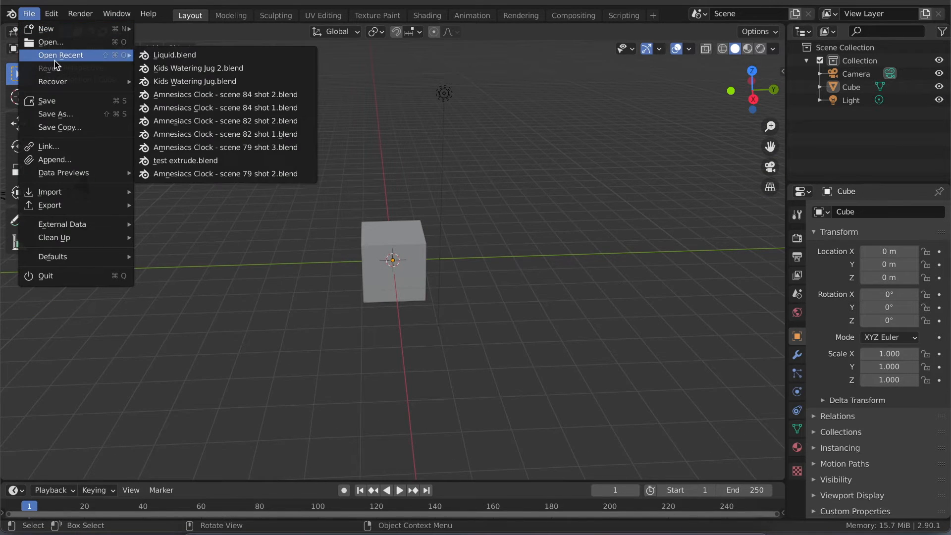
{"action": "left_click", "coordinate": [203, 85]}
{"action": "left_click", "coordinate": [417, 291]}
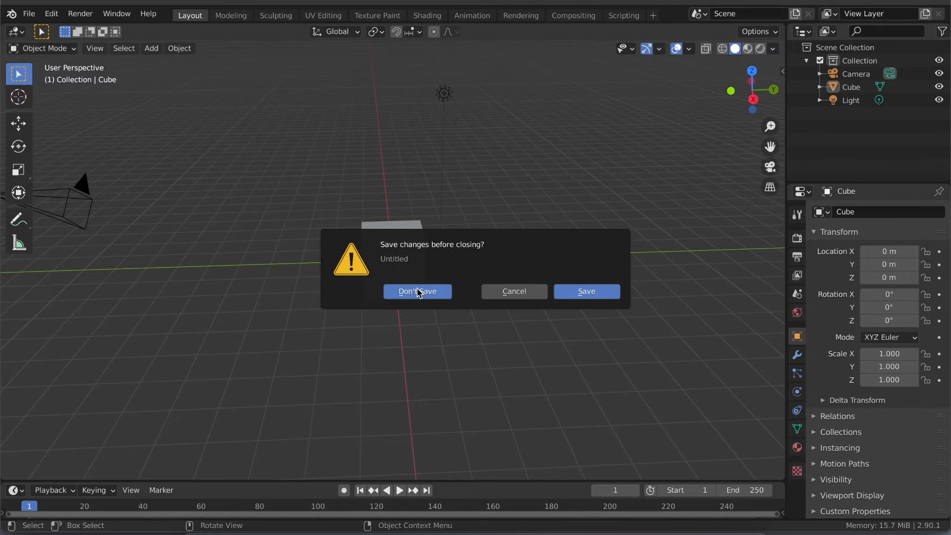
- Examine the watering jug model from all sides, above and below, and select its rim-and-handle part
{"action": "scroll", "coordinate": [325, 292], "scroll_direction": "down", "scroll_amount": 2}
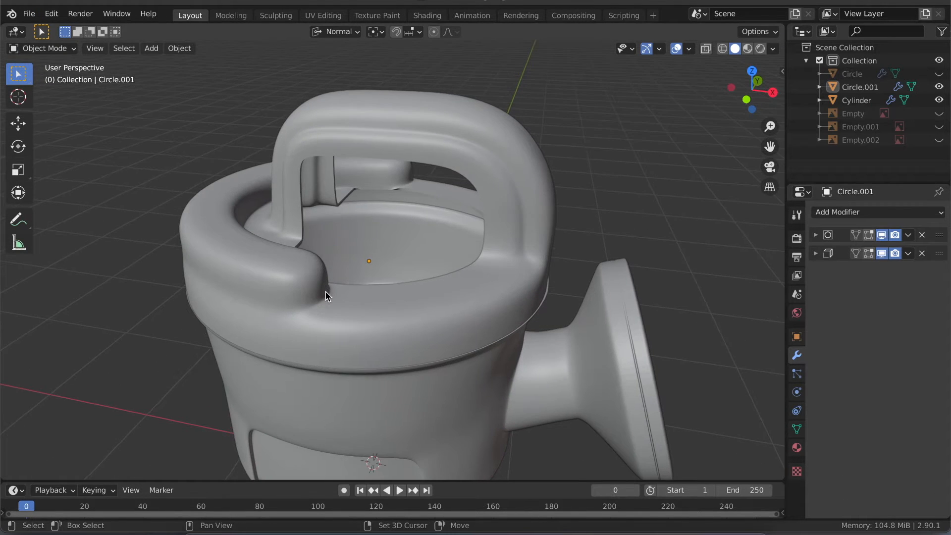
{"action": "scroll", "coordinate": [325, 292], "scroll_direction": "down", "scroll_amount": 3, "text": "shift"}
{"action": "scroll", "coordinate": [326, 292], "scroll_direction": "down", "scroll_amount": 1, "text": "shift"}
{"action": "scroll", "coordinate": [325, 292], "scroll_direction": "up", "scroll_amount": 1, "text": "shift"}
{"action": "scroll", "coordinate": [325, 293], "scroll_direction": "down", "scroll_amount": 3, "text": "ctrl"}
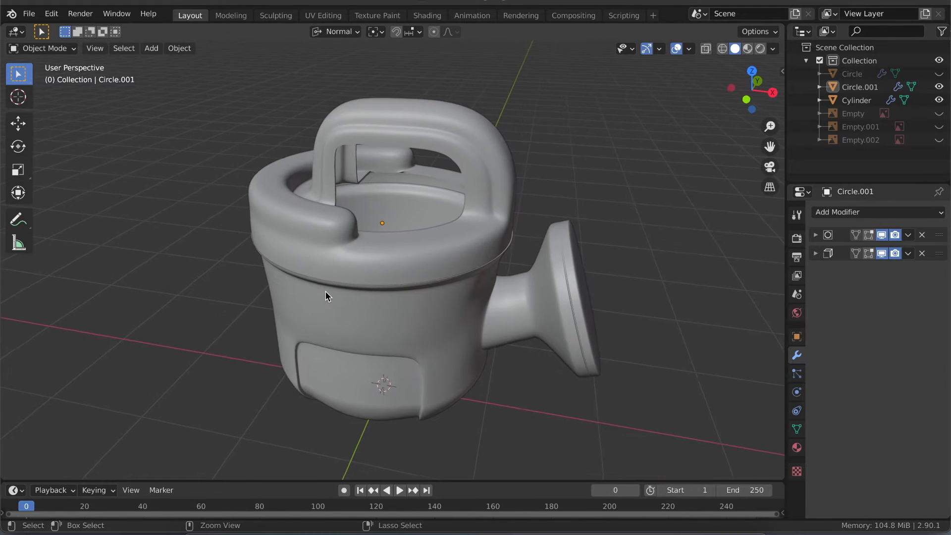
{"action": "scroll", "coordinate": [325, 292], "scroll_direction": "up", "scroll_amount": 1, "text": "ctrl"}
{"action": "scroll", "coordinate": [325, 292], "scroll_direction": "right", "scroll_amount": 8}
{"action": "scroll", "coordinate": [325, 292], "scroll_direction": "left", "scroll_amount": 10}
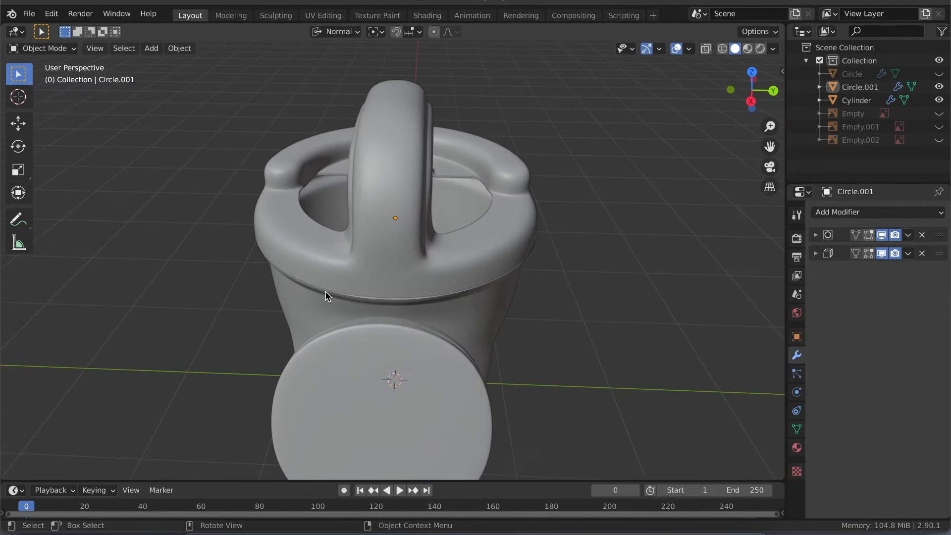
{"action": "scroll", "coordinate": [326, 293], "scroll_direction": "left", "scroll_amount": 4}
{"action": "scroll", "coordinate": [325, 292], "scroll_direction": "left", "scroll_amount": 3}
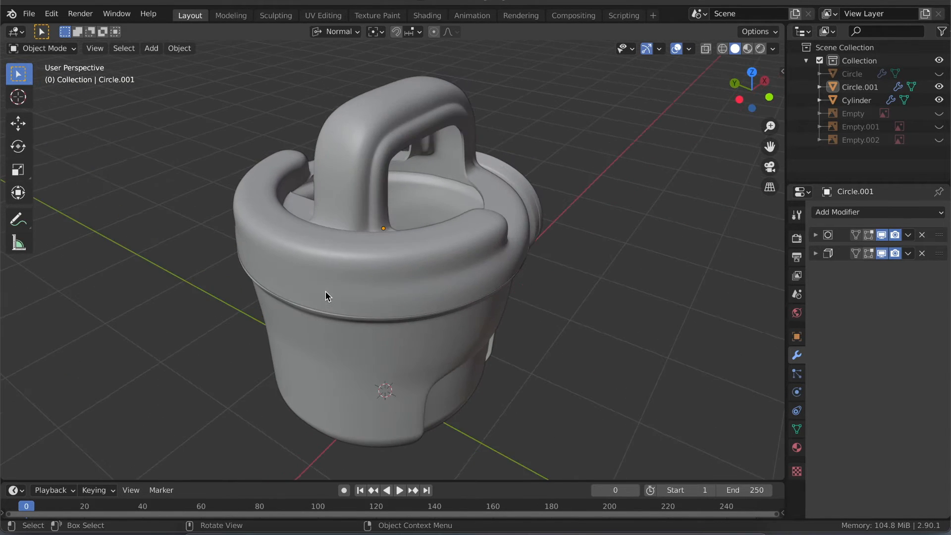
{"action": "scroll", "coordinate": [326, 292], "scroll_direction": "up", "scroll_amount": 3}
{"action": "scroll", "coordinate": [326, 293], "scroll_direction": "left", "scroll_amount": 10}
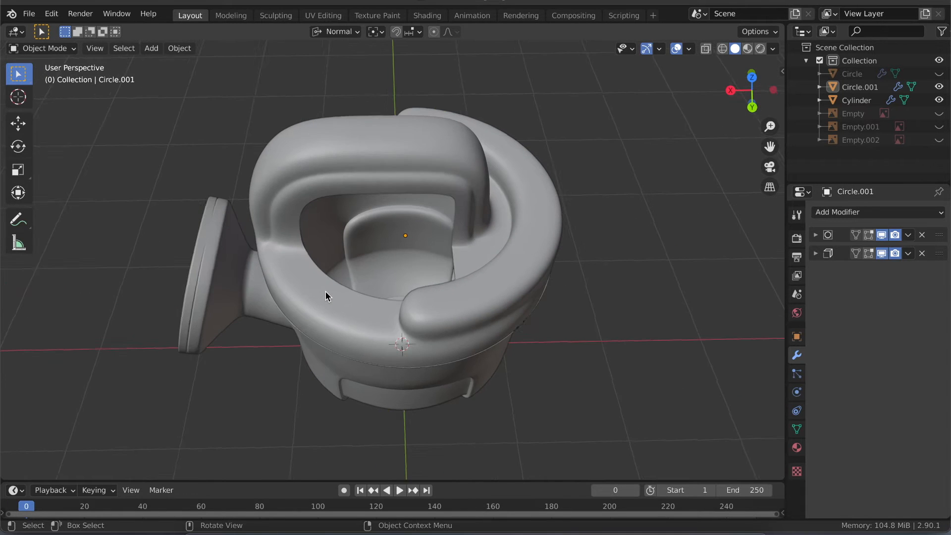
{"action": "scroll", "coordinate": [325, 291], "scroll_direction": "down", "scroll_amount": 3}
{"action": "scroll", "coordinate": [326, 291], "scroll_direction": "left", "scroll_amount": 10}
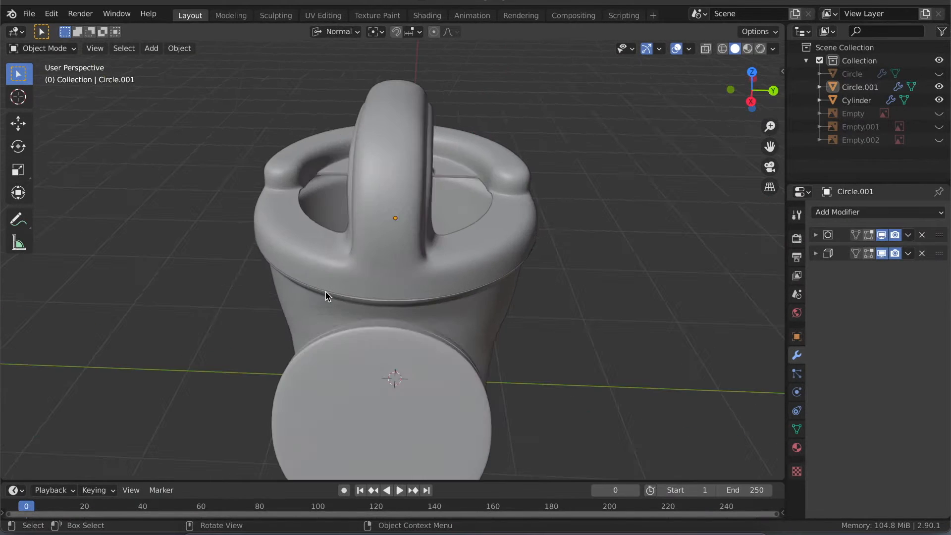
{"action": "scroll", "coordinate": [325, 291], "scroll_direction": "left", "scroll_amount": 7}
{"action": "scroll", "coordinate": [325, 291], "scroll_direction": "right", "scroll_amount": 9}
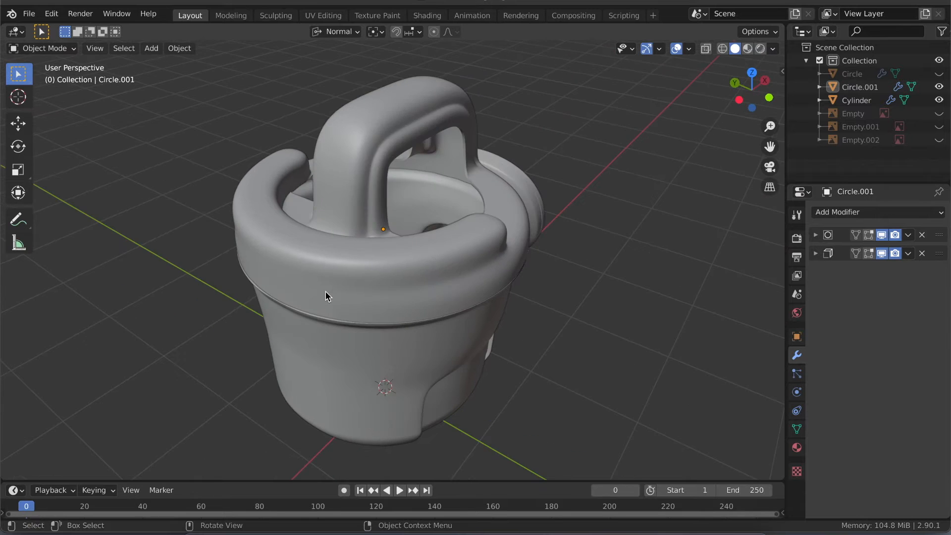
{"action": "scroll", "coordinate": [325, 291], "scroll_direction": "right", "scroll_amount": 12}
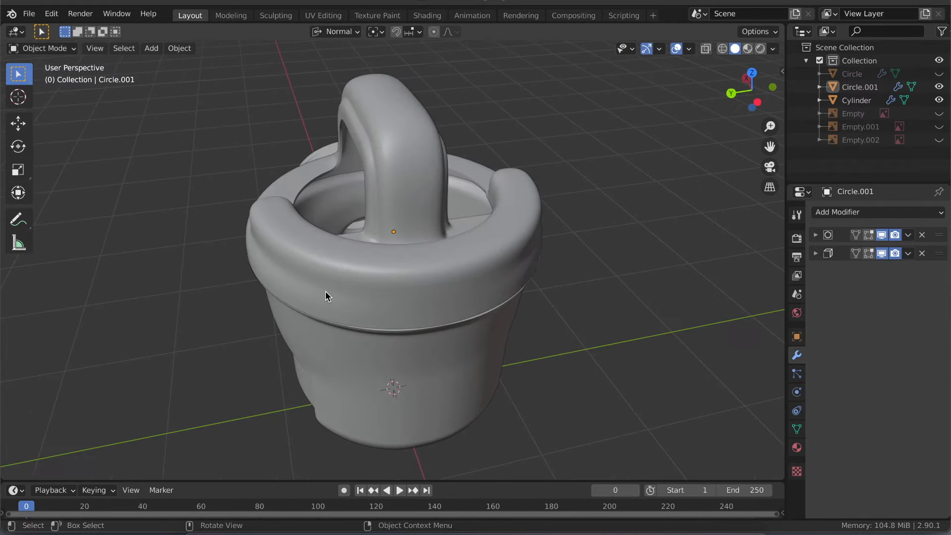
{"action": "scroll", "coordinate": [325, 291], "scroll_direction": "left", "scroll_amount": 8}
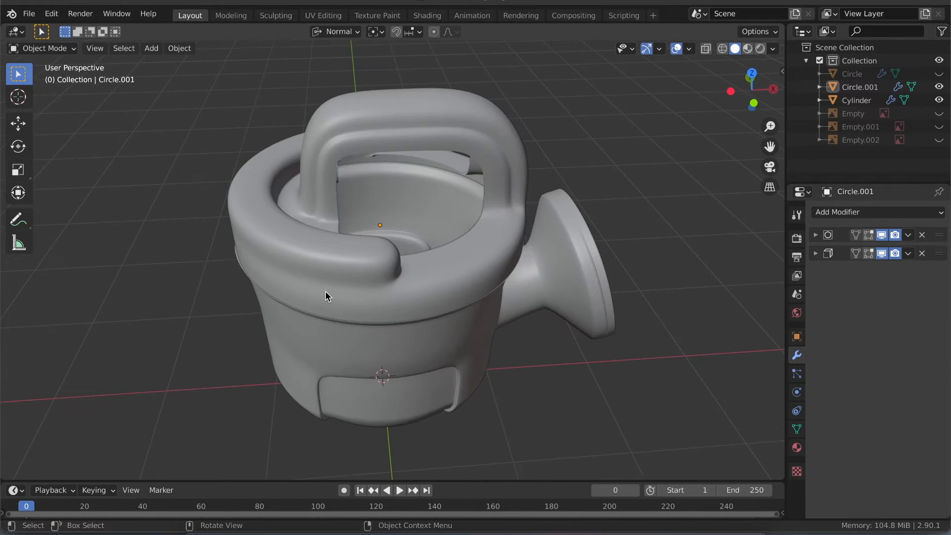
{"action": "scroll", "coordinate": [325, 291], "scroll_direction": "right", "scroll_amount": 12}
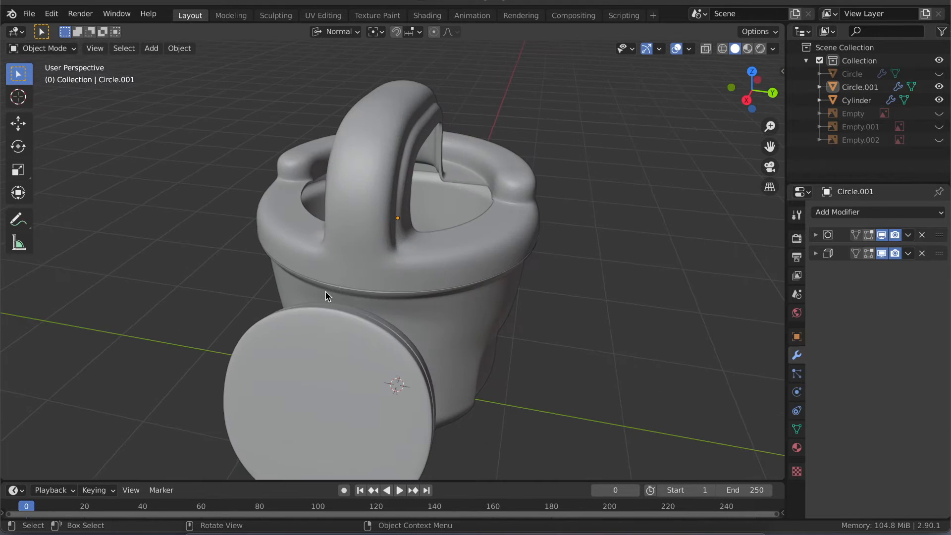
{"action": "scroll", "coordinate": [325, 291], "scroll_direction": "down", "scroll_amount": 4}
{"action": "scroll", "coordinate": [325, 291], "scroll_direction": "right", "scroll_amount": 12}
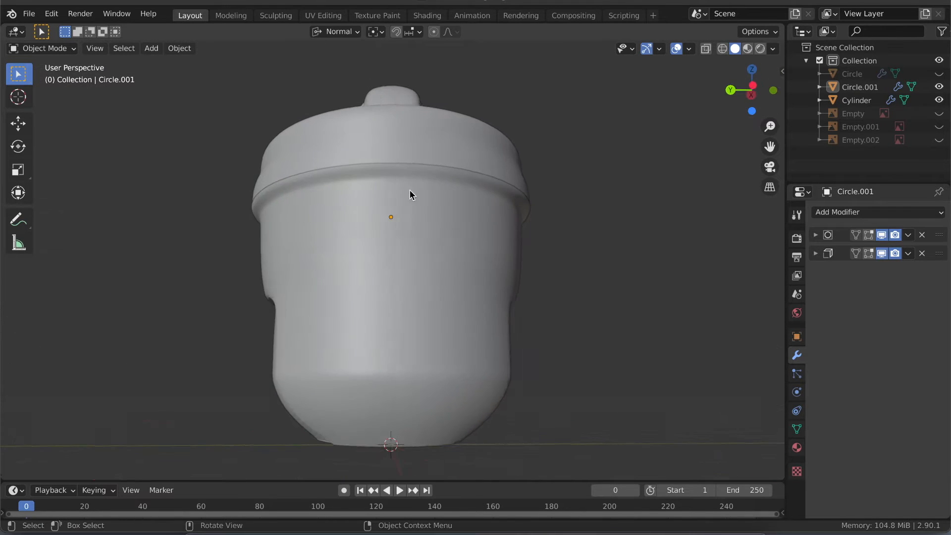
{"action": "scroll", "coordinate": [339, 229], "scroll_direction": "right", "scroll_amount": 10}
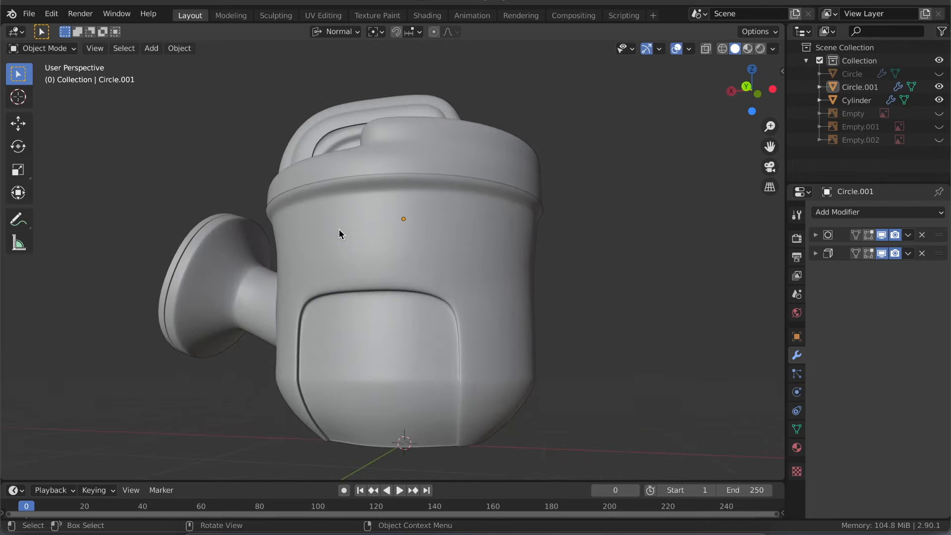
{"action": "scroll", "coordinate": [339, 229], "scroll_direction": "up", "scroll_amount": 8}
{"action": "scroll", "coordinate": [338, 228], "scroll_direction": "up", "scroll_amount": 1}
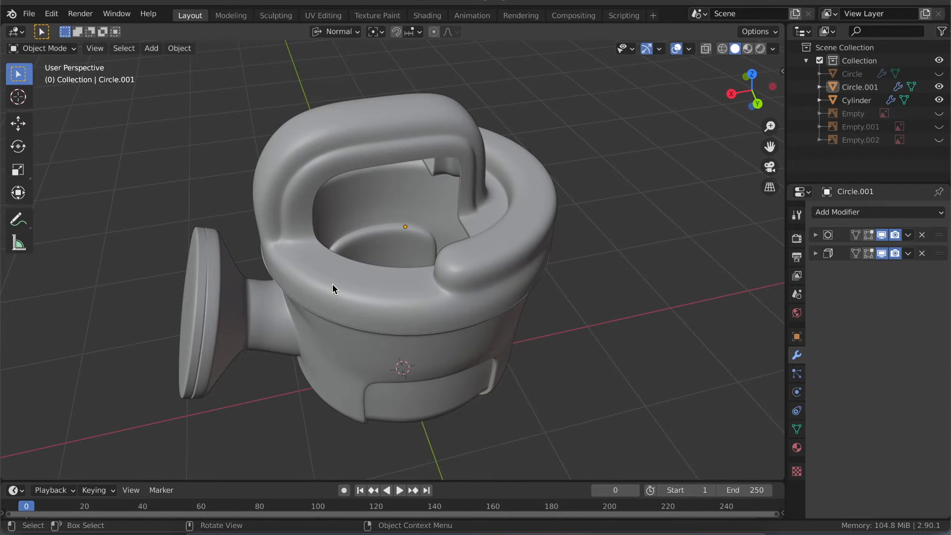
{"action": "left_click", "coordinate": [333, 285]}
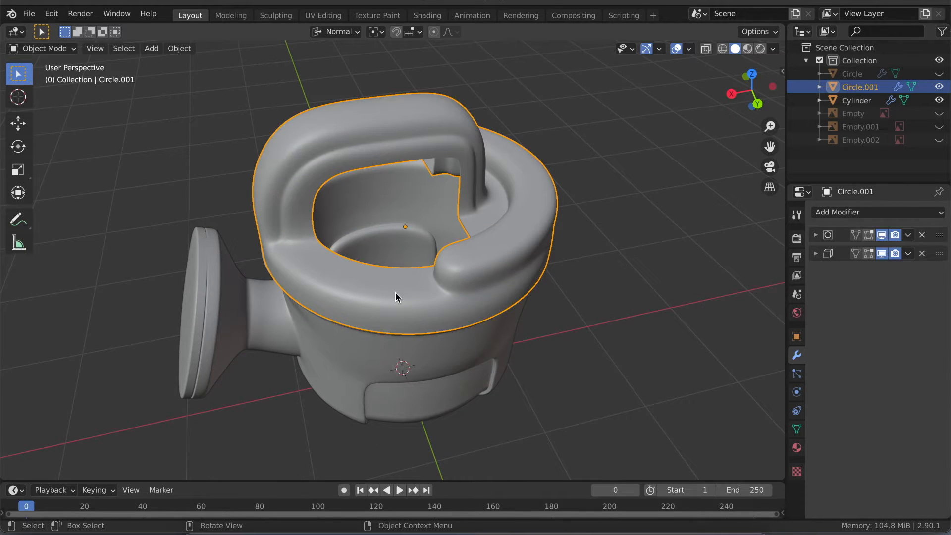
{"action": "scroll", "coordinate": [395, 296], "scroll_direction": "down", "scroll_amount": 6}
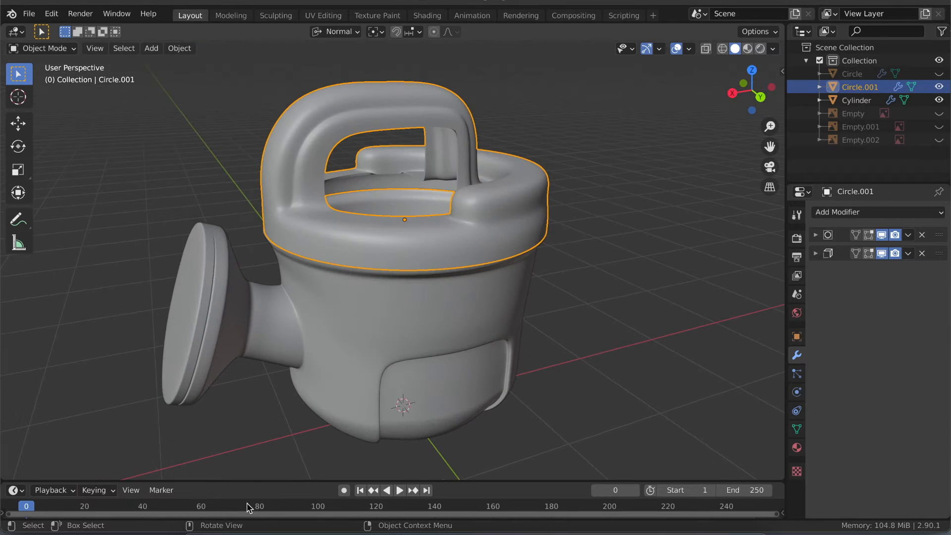
- Switch to Finder and open the 19 Nov folder inside Video Production, ActiveTV, Film Academy
{"action": "left_click", "coordinate": [195, 533]}
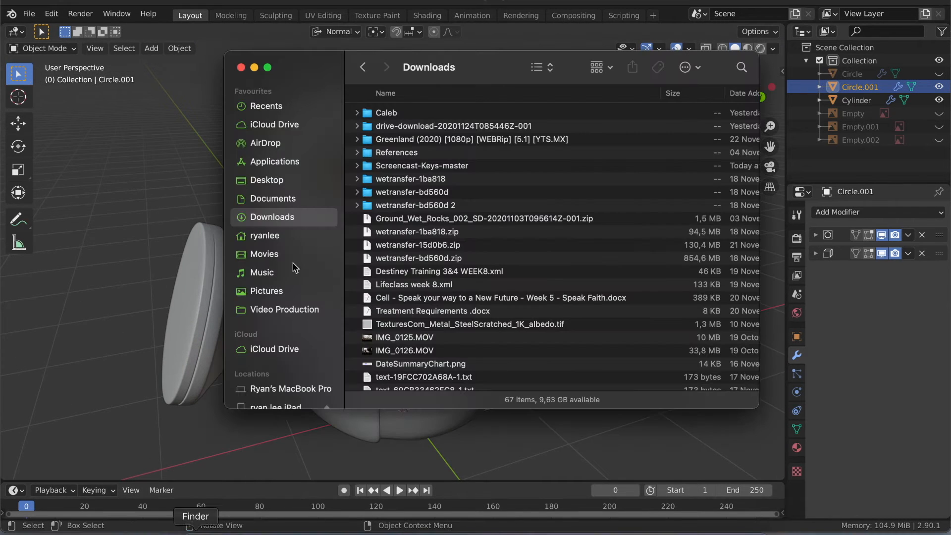
{"action": "left_click", "coordinate": [275, 309]}
{"action": "left_click", "coordinate": [401, 110]}
{"action": "left_click_drag", "start_coordinate": [321, 74], "coordinate": [291, 69]}
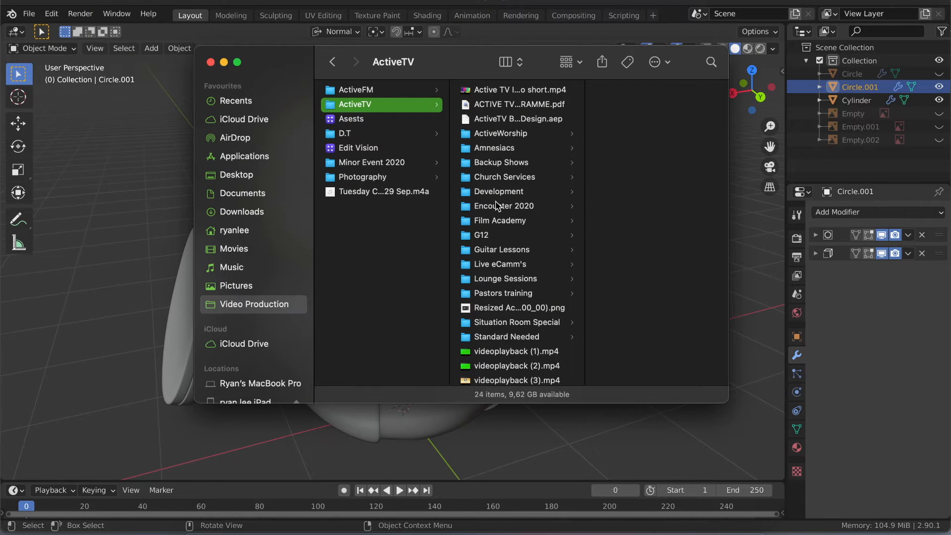
{"action": "left_click", "coordinate": [503, 220]}
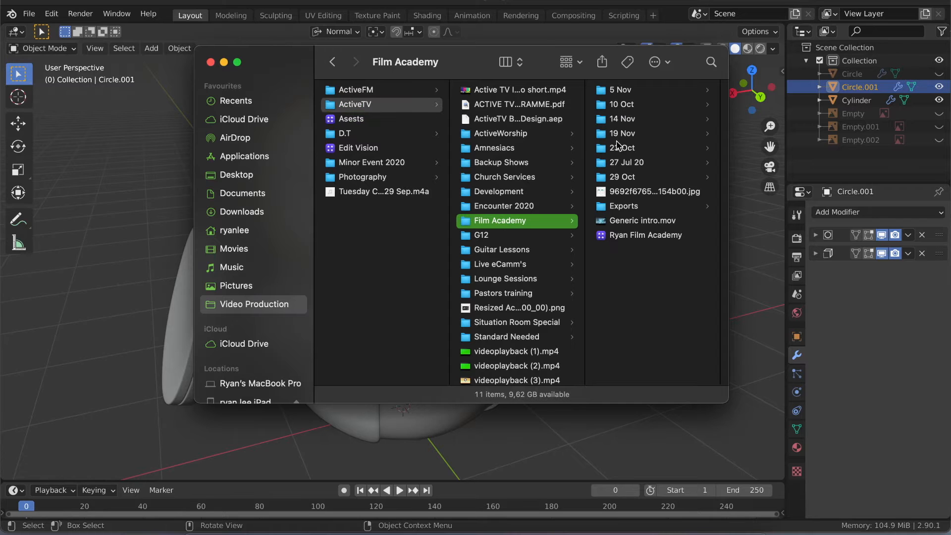
{"action": "left_click", "coordinate": [620, 180]}
{"action": "key", "text": "Up"}
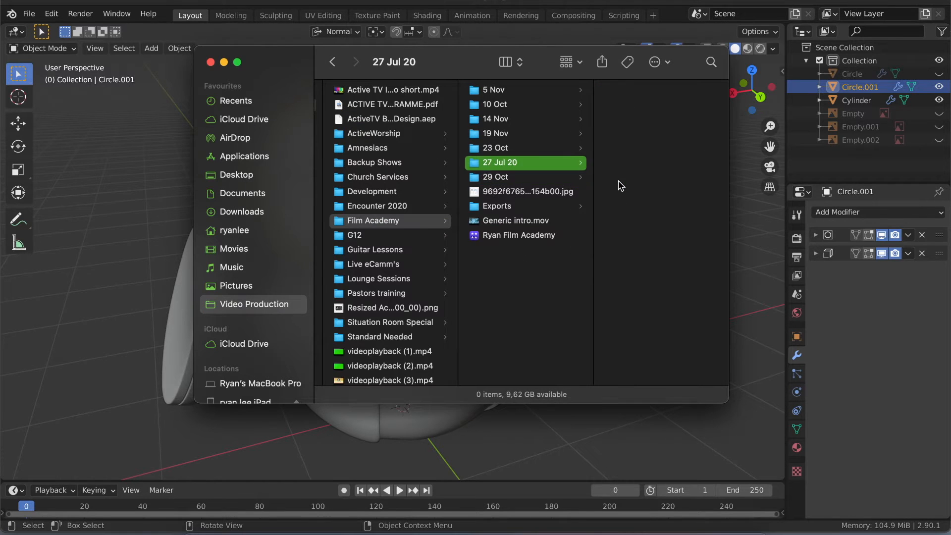
{"action": "key", "text": "Up"}
{"action": "key", "text": "Up"}
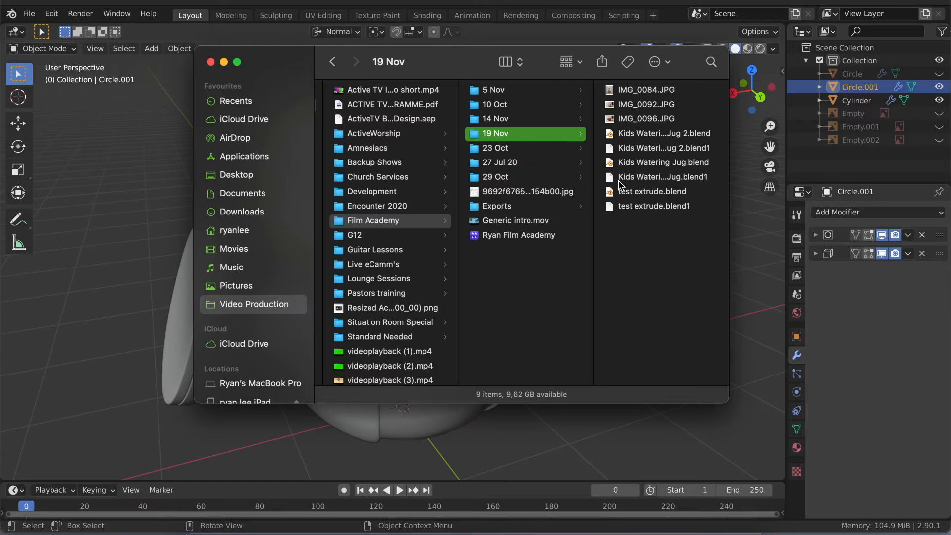
- Preview the watering jug reference photos IMG_0084.JPG, IMG_0092.JPG and IMG_0096.JPG one after another at large size
{"action": "left_click", "coordinate": [632, 90]}
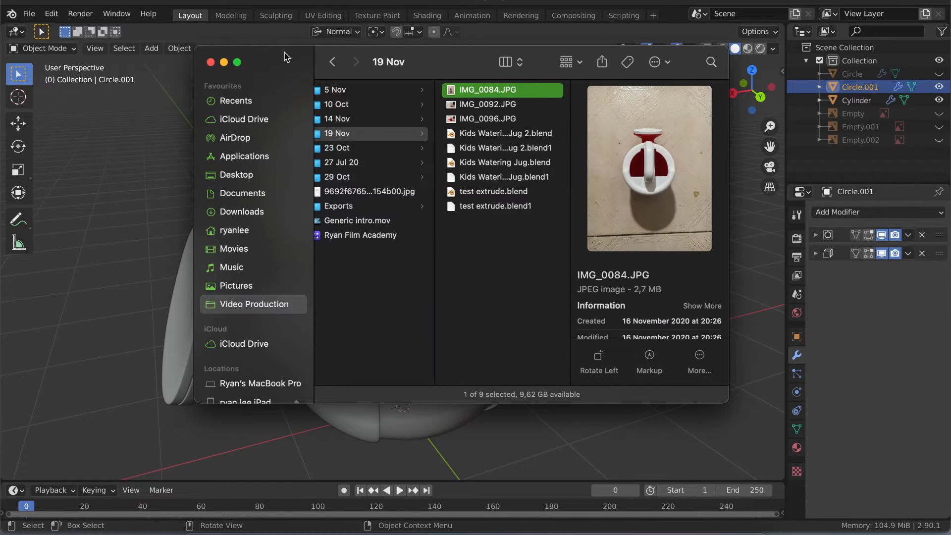
{"action": "key", "text": "space"}
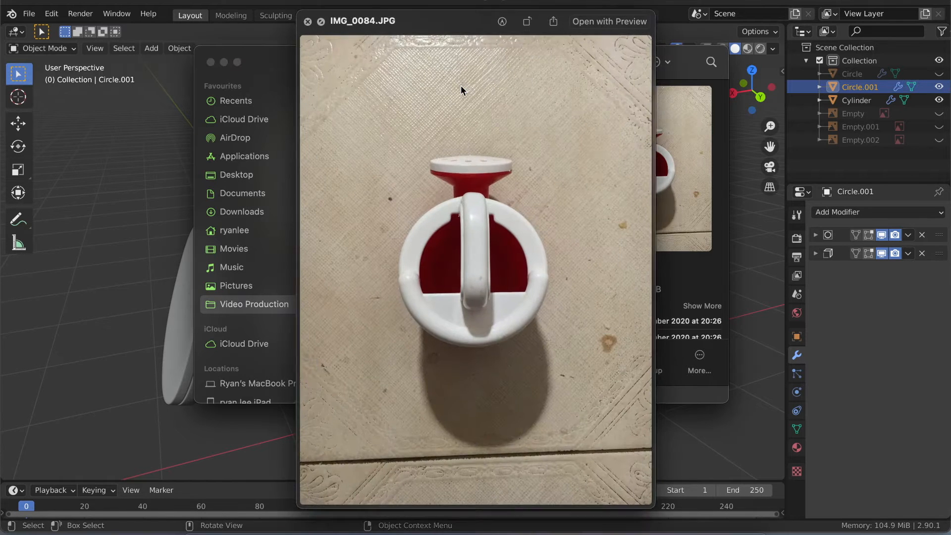
{"action": "key", "text": "Down"}
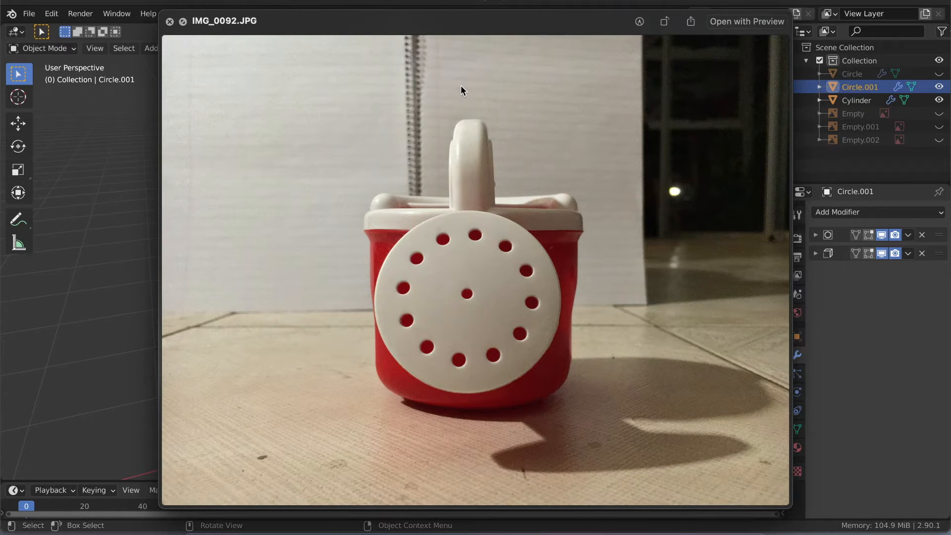
{"action": "key", "text": "Down"}
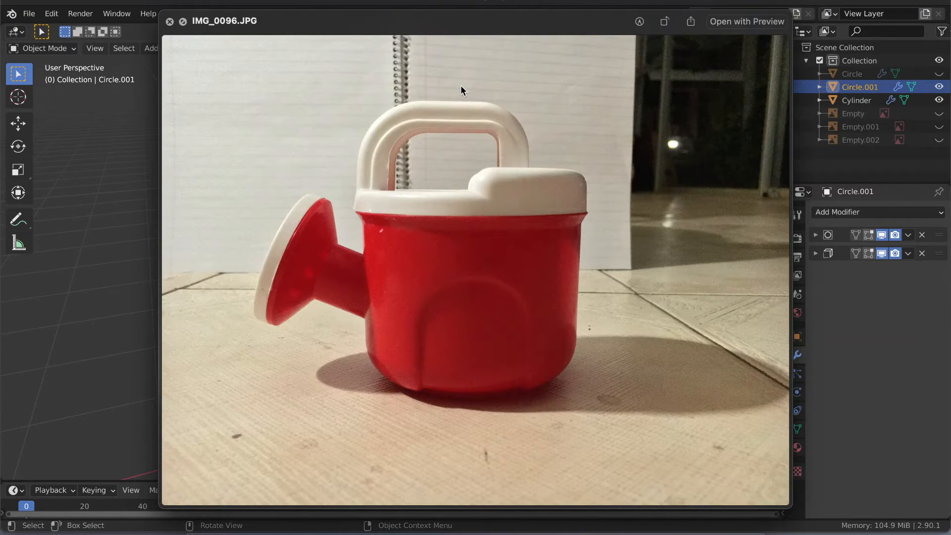
{"action": "key", "text": "Down"}
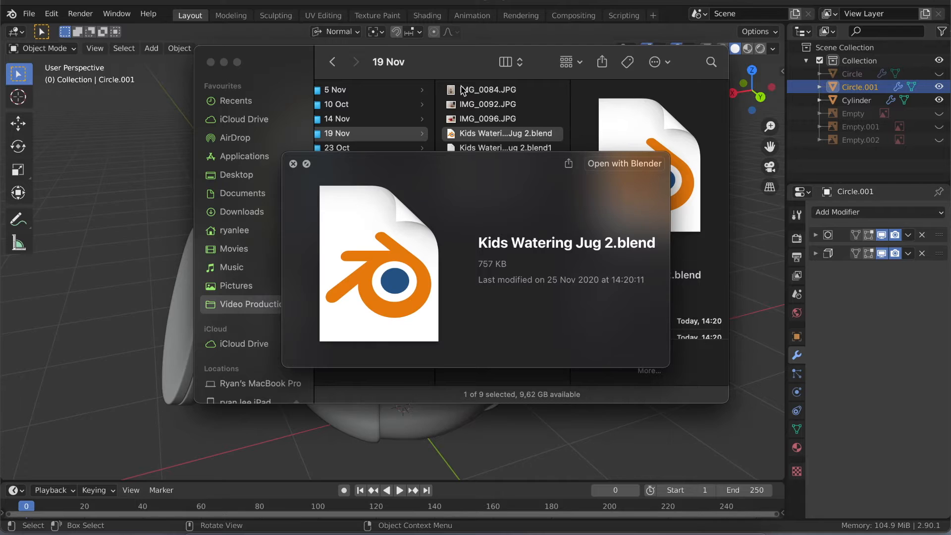
{"action": "key", "text": "Up"}
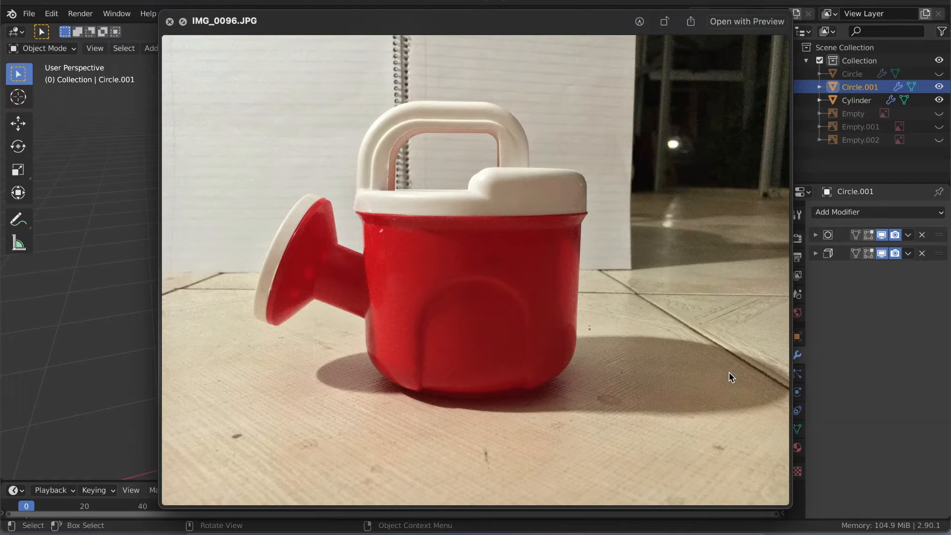
- Compare the top, front and side reference photos of the jug again, ending on IMG_0084.JPG, and close the preview
{"action": "key", "text": "Left"}
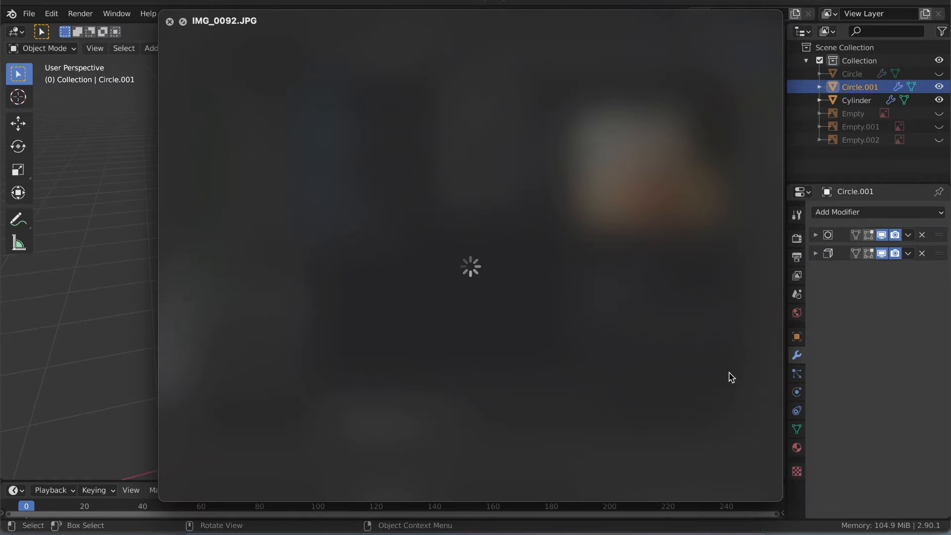
{"action": "key", "text": "Left"}
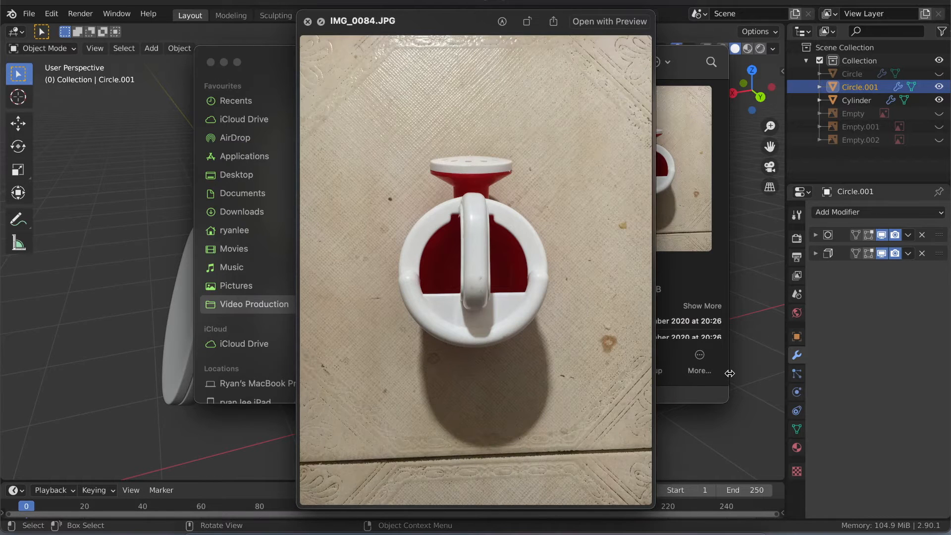
{"action": "key", "text": "Right"}
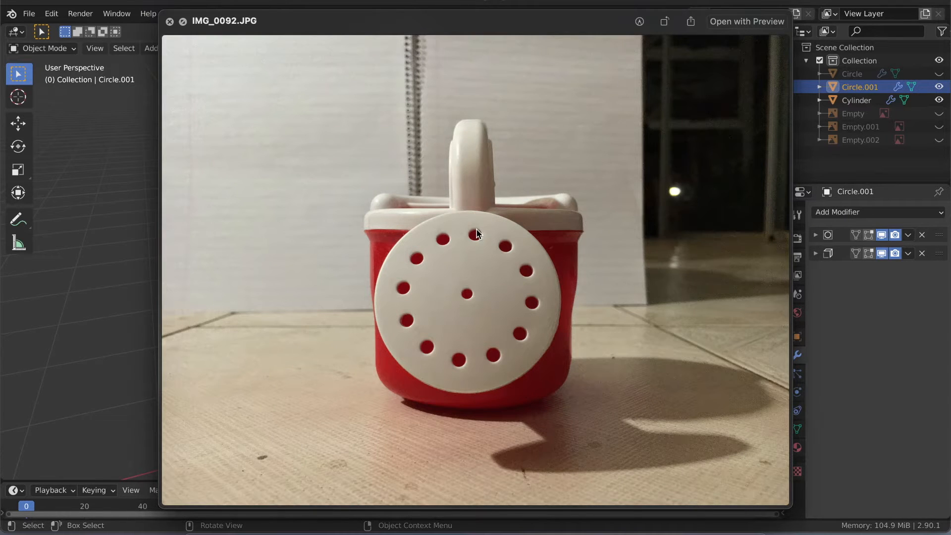
{"action": "key", "text": "Right"}
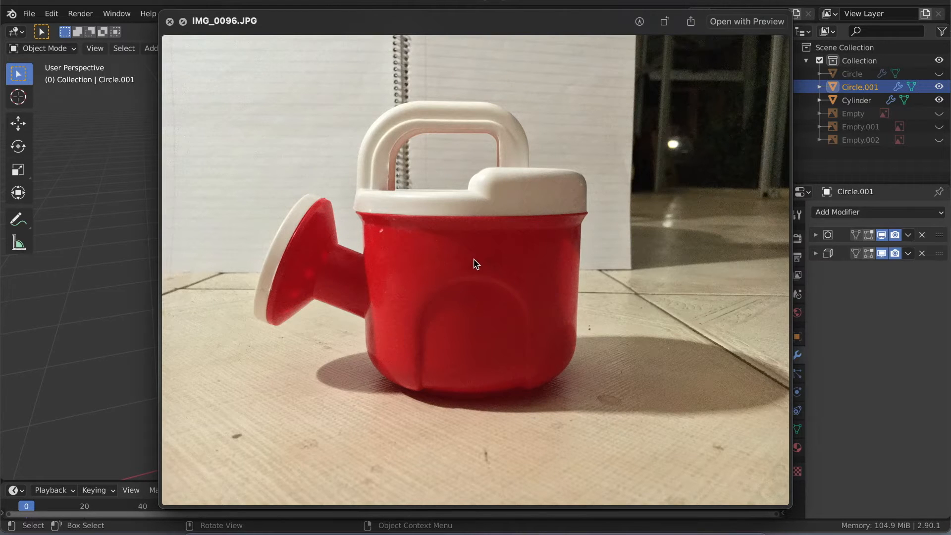
{"action": "key", "text": "Down"}
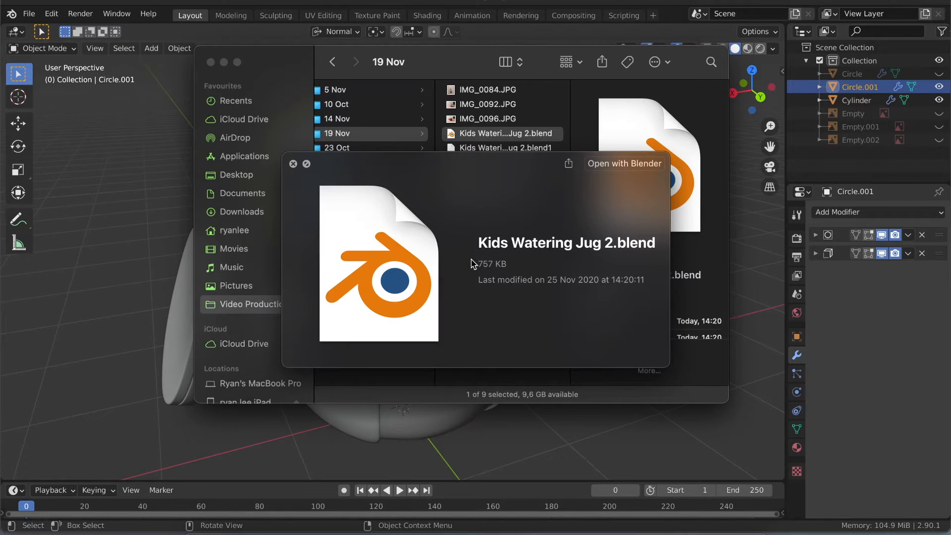
{"action": "key", "text": "Up"}
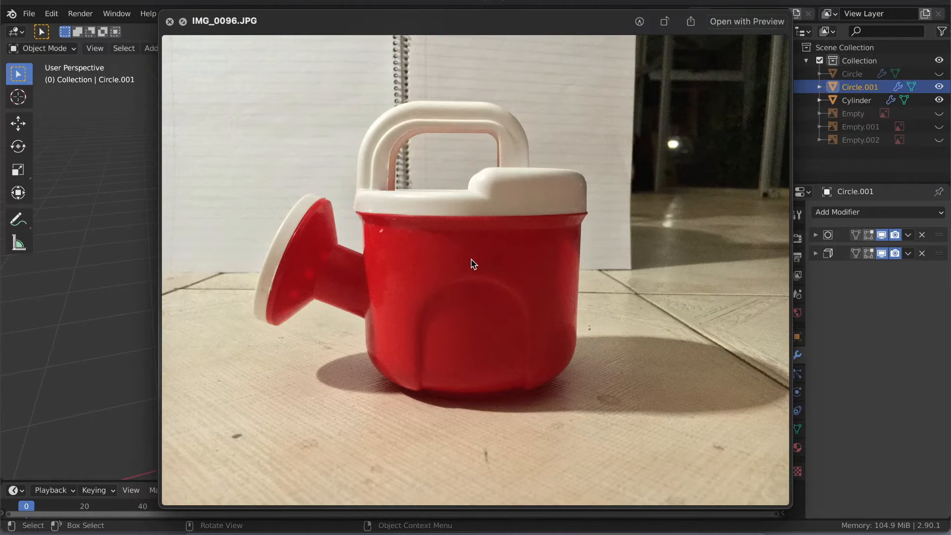
{"action": "key", "text": "Up"}
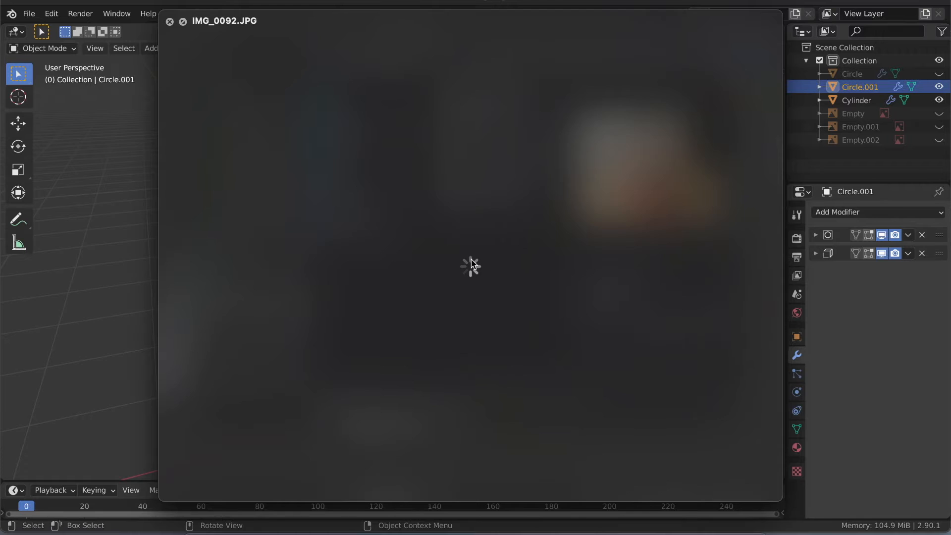
{"action": "key", "text": "Up"}
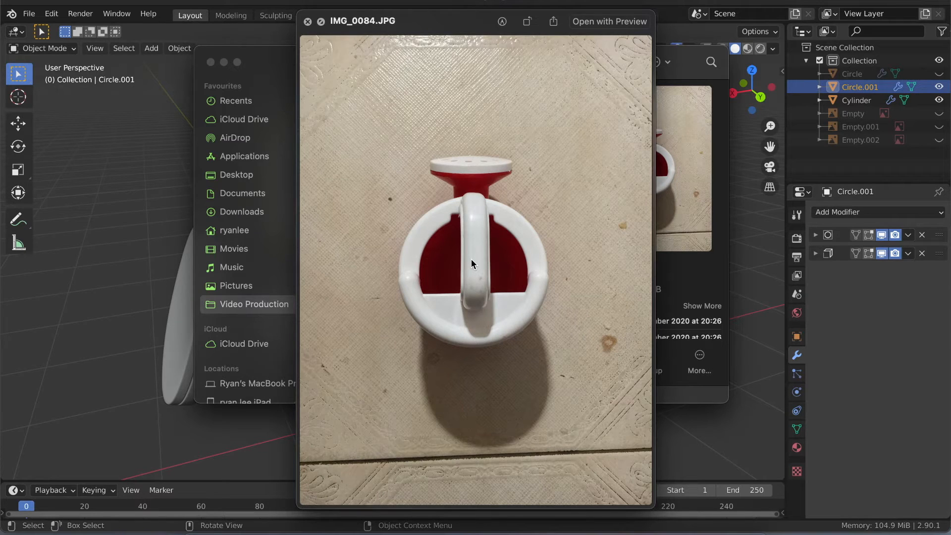
{"action": "key", "text": "space"}
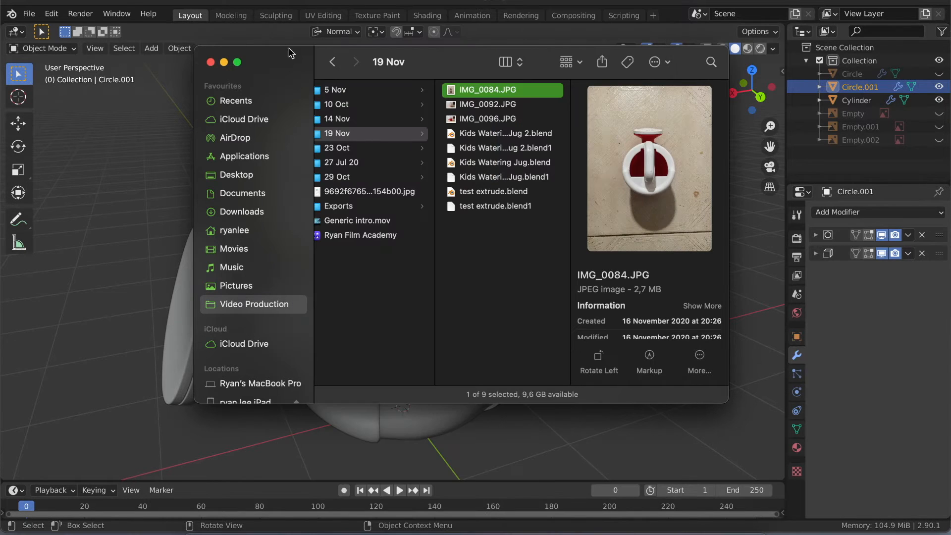
- Return to Blender and deselect the jug's rim-and-handle part while inspecting the model
{"action": "left_click", "coordinate": [276, 39]}
{"action": "scroll", "coordinate": [307, 226], "scroll_direction": "right", "scroll_amount": 5}
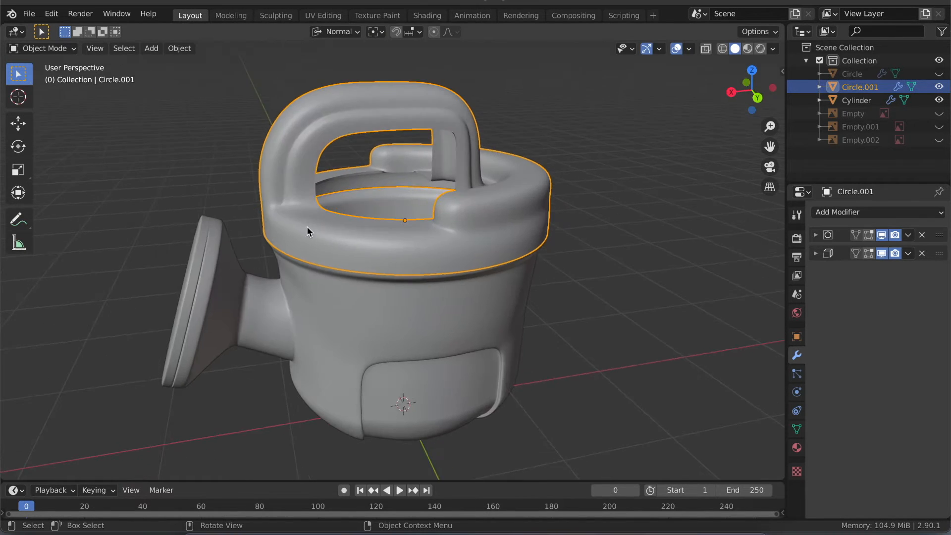
{"action": "scroll", "coordinate": [308, 227], "scroll_direction": "up", "scroll_amount": 5}
{"action": "scroll", "coordinate": [307, 227], "scroll_direction": "down", "scroll_amount": 5}
{"action": "scroll", "coordinate": [307, 227], "scroll_direction": "down", "scroll_amount": 5}
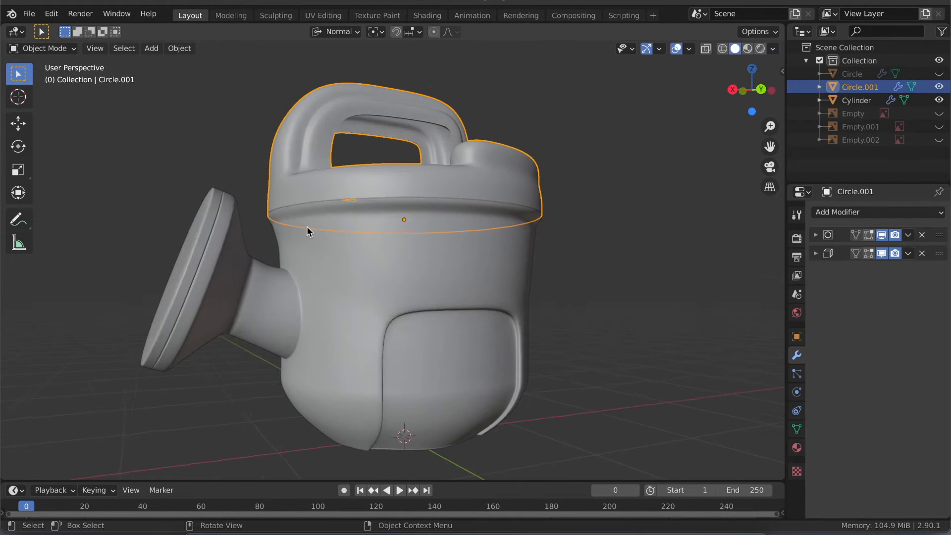
{"action": "scroll", "coordinate": [307, 227], "scroll_direction": "left", "scroll_amount": 10}
{"action": "scroll", "coordinate": [308, 227], "scroll_direction": "left", "scroll_amount": 10}
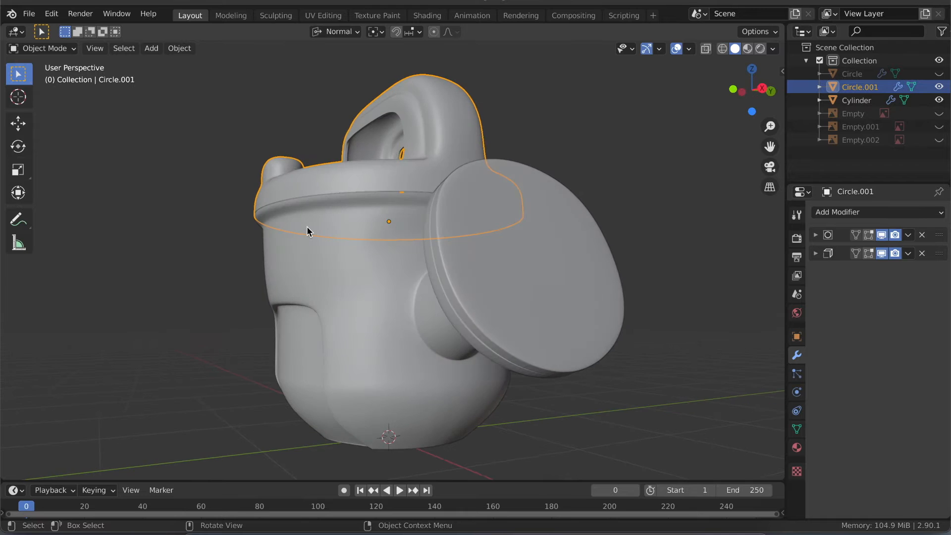
{"action": "key", "text": "alt+a"}
- Examine the deselected jug model's back, underside, open rim, handle and spout from all around
{"action": "scroll", "coordinate": [307, 227], "scroll_direction": "left", "scroll_amount": 10}
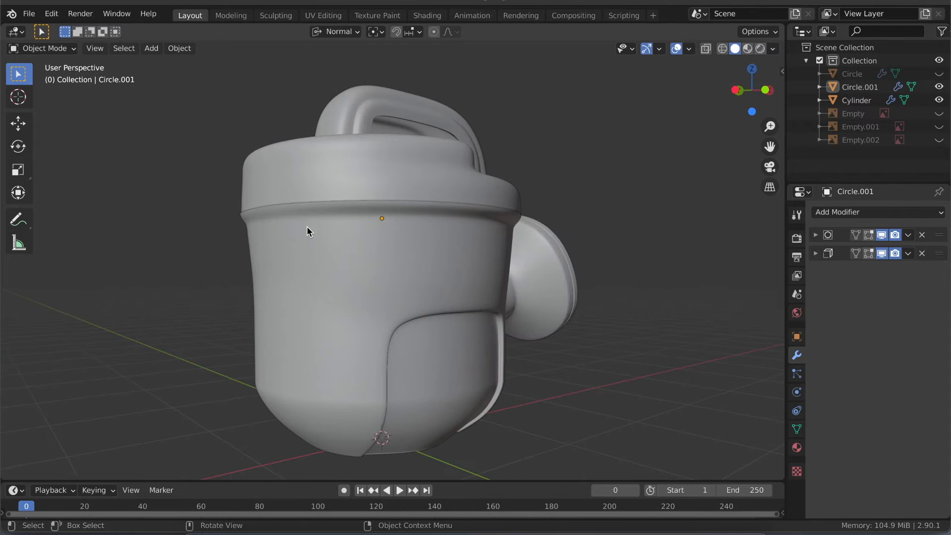
{"action": "scroll", "coordinate": [307, 225], "scroll_direction": "left", "scroll_amount": 10}
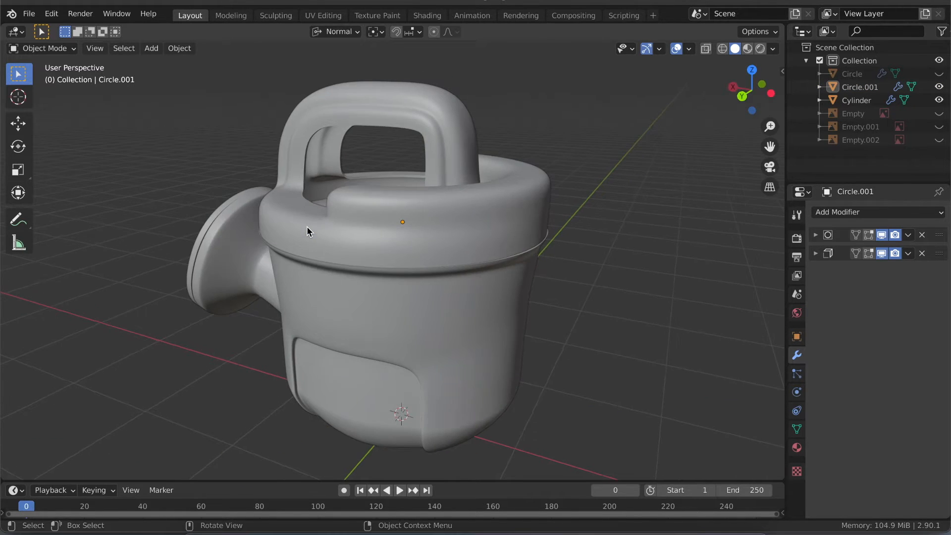
{"action": "scroll", "coordinate": [307, 226], "scroll_direction": "down", "scroll_amount": 6}
{"action": "scroll", "coordinate": [307, 226], "scroll_direction": "up", "scroll_amount": 8}
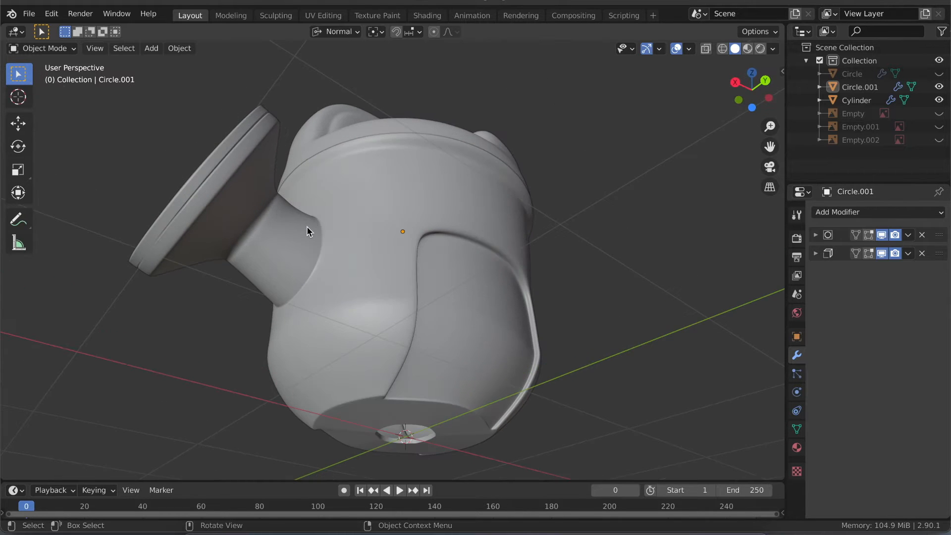
{"action": "scroll", "coordinate": [307, 227], "scroll_direction": "up", "scroll_amount": 1}
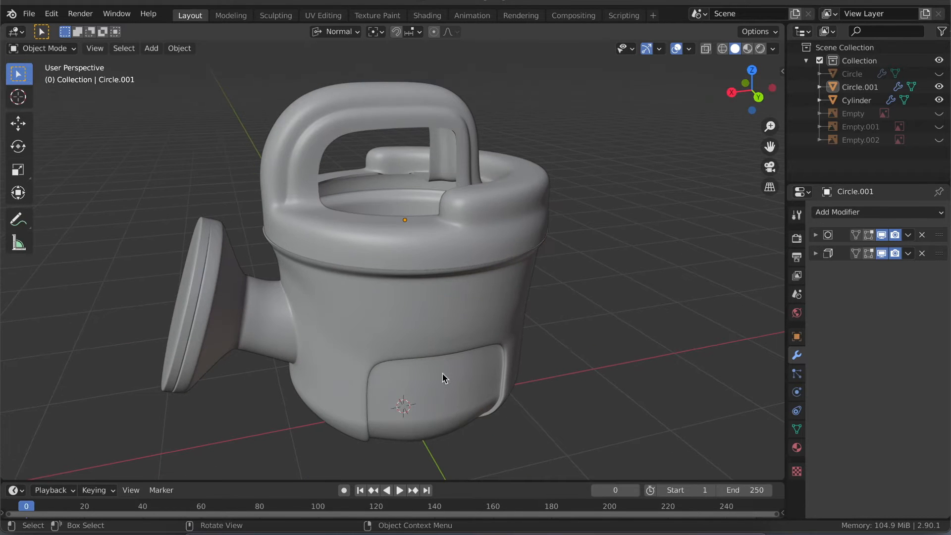
{"action": "scroll", "coordinate": [311, 303], "scroll_direction": "left", "scroll_amount": 15}
{"action": "scroll", "coordinate": [311, 303], "scroll_direction": "up", "scroll_amount": 4}
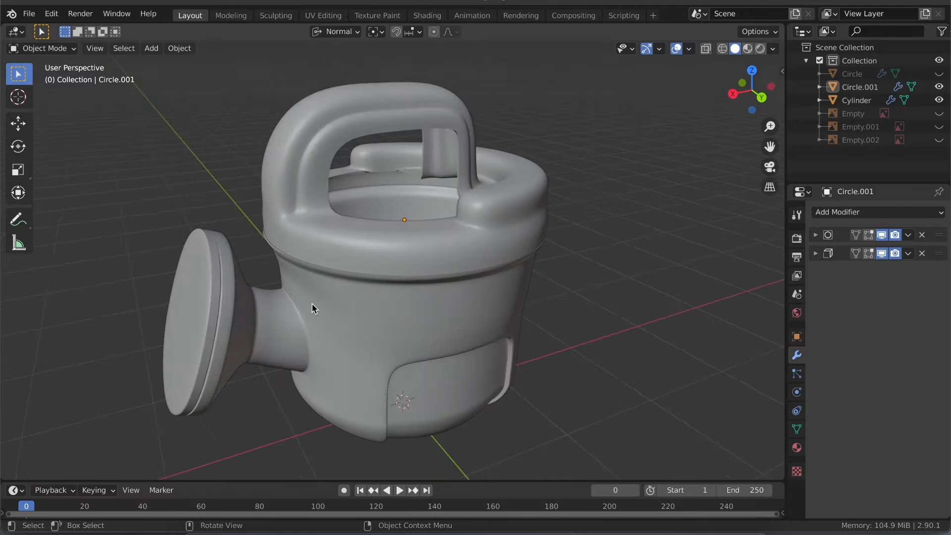
{"action": "scroll", "coordinate": [311, 304], "scroll_direction": "right", "scroll_amount": 6}
{"action": "scroll", "coordinate": [311, 303], "scroll_direction": "up", "scroll_amount": 4}
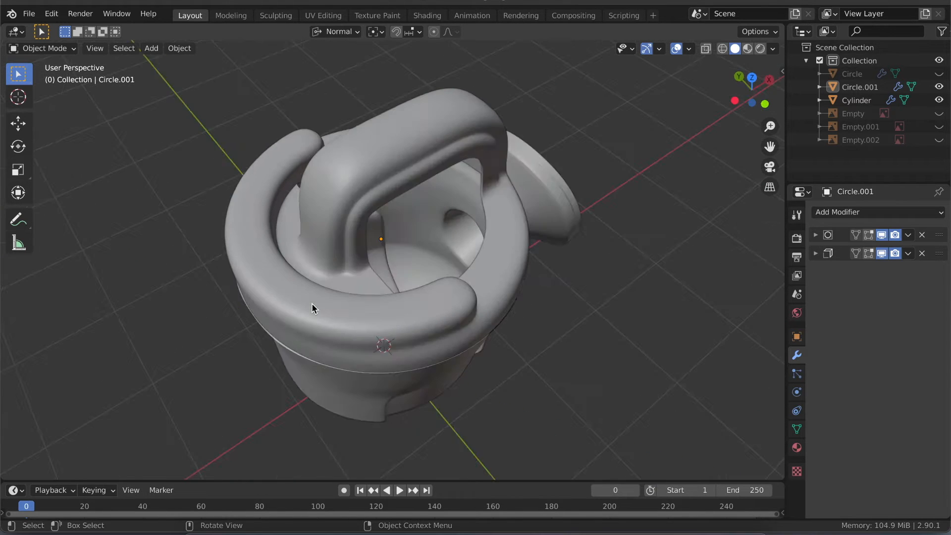
{"action": "scroll", "coordinate": [311, 303], "scroll_direction": "down", "scroll_amount": 6}
{"action": "scroll", "coordinate": [311, 303], "scroll_direction": "down", "scroll_amount": 3}
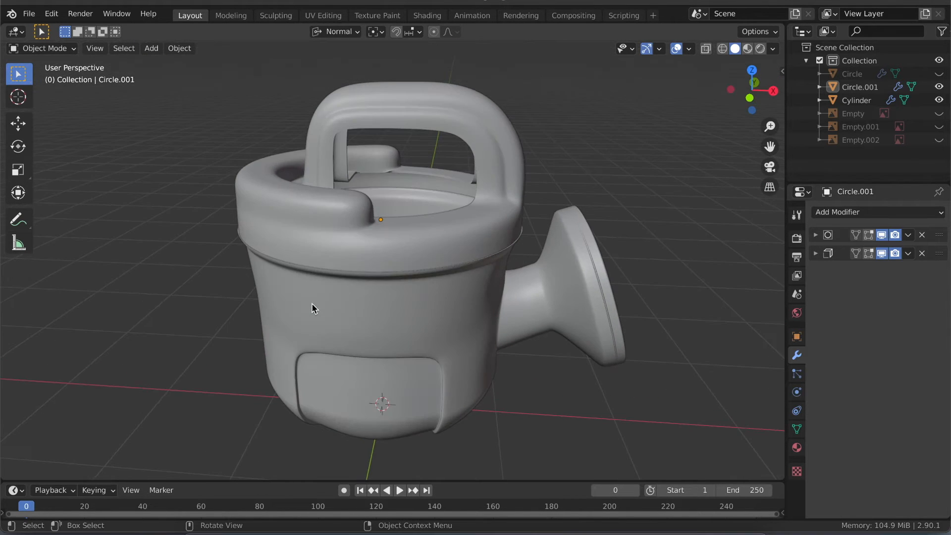
{"action": "scroll", "coordinate": [311, 303], "scroll_direction": "right", "scroll_amount": 3}
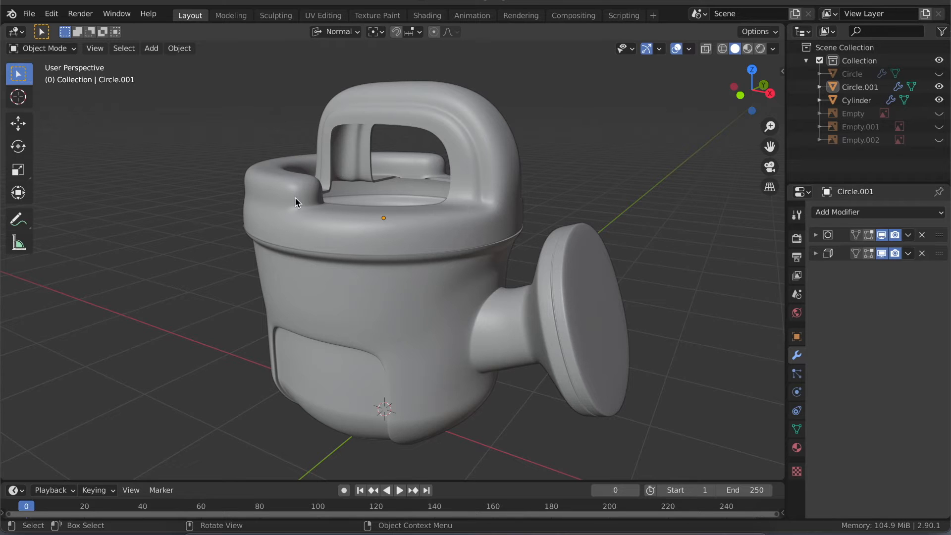
- Select the jug's rim-and-handle part and its body with spout one at a time, and deselect everything
{"action": "left_click", "coordinate": [280, 199]}
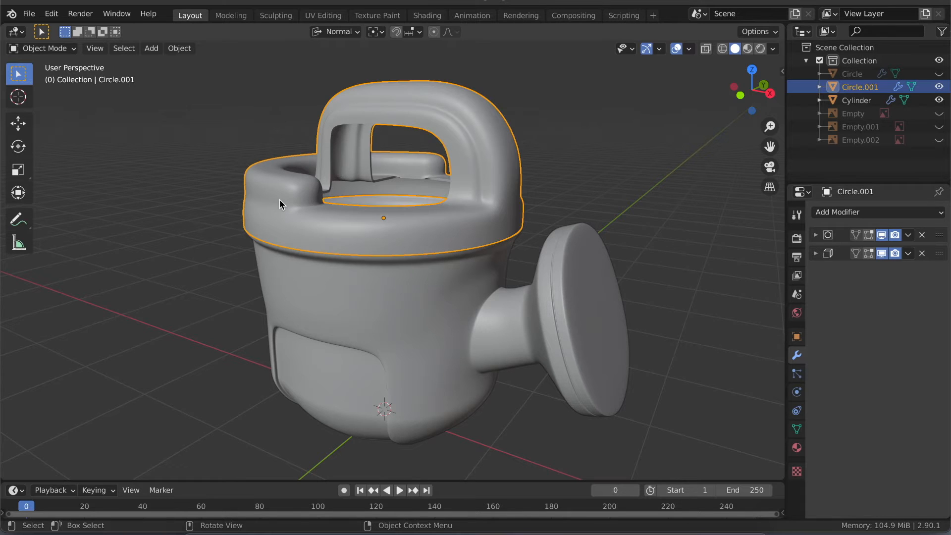
{"action": "left_click", "coordinate": [303, 329]}
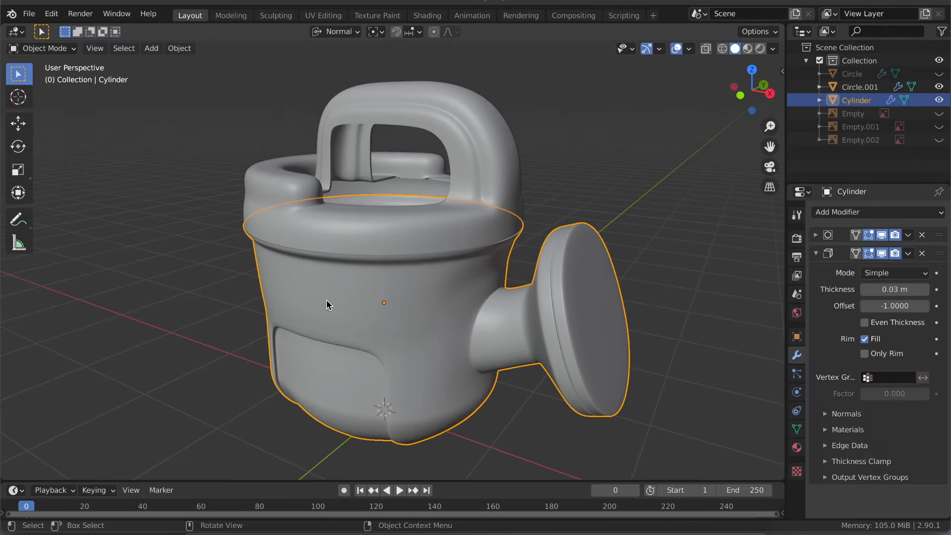
{"action": "key", "text": "alt+a"}
{"action": "mouse_move", "coordinate": [343, 244]}
{"action": "middle_mouse_down"}
{"action": "mouse_move", "coordinate": [361, 263]}
{"action": "mouse_move", "coordinate": [336, 243]}
{"action": "middle_mouse_up"}
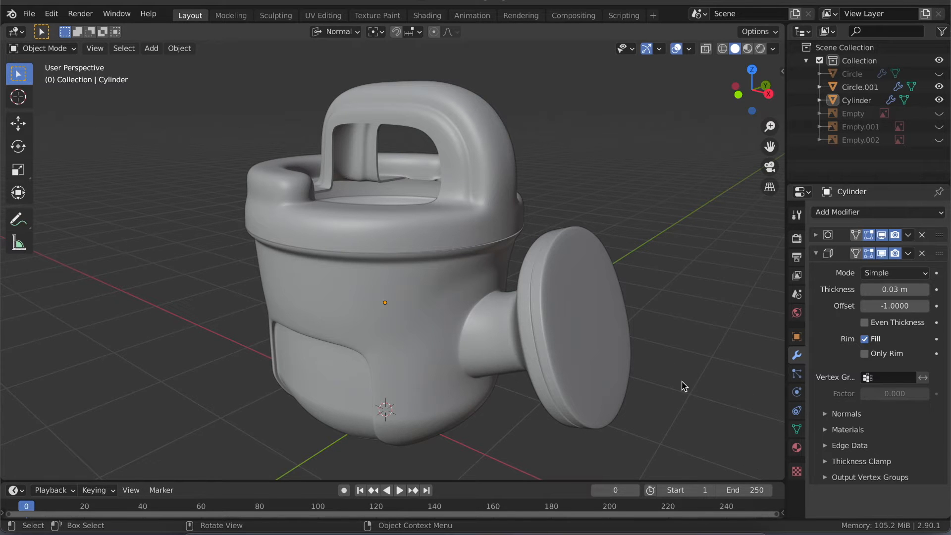
{"action": "scroll", "coordinate": [379, 245], "scroll_direction": "right", "scroll_amount": 10}
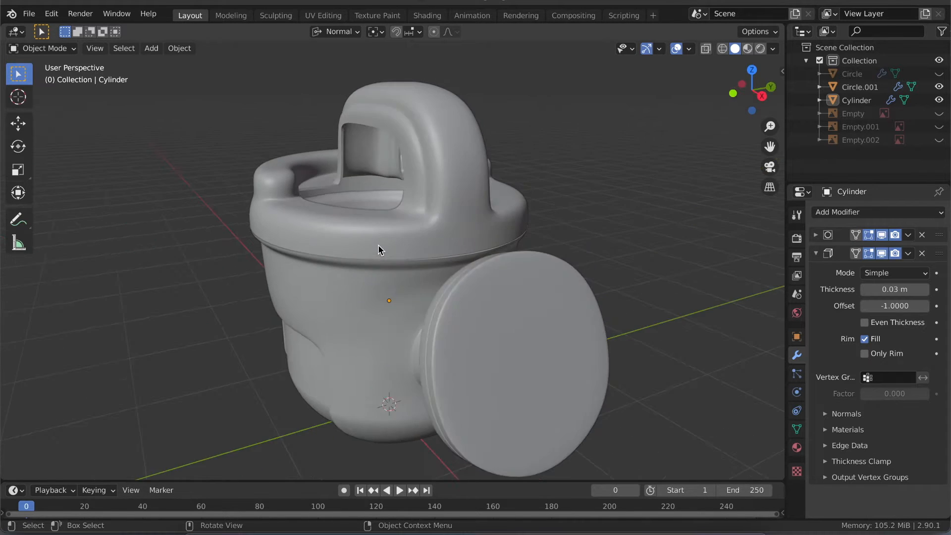
- Examine the finished jug model's spout, handle, open rim, side panels and underside from all around
{"action": "scroll", "coordinate": [378, 245], "scroll_direction": "down", "scroll_amount": 1}
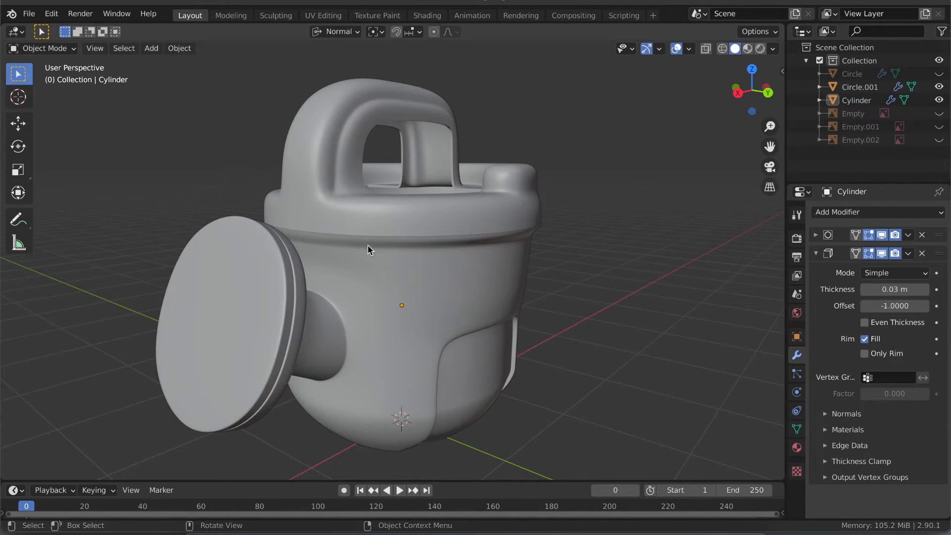
{"action": "scroll", "coordinate": [367, 245], "scroll_direction": "left", "scroll_amount": 2}
{"action": "scroll", "coordinate": [368, 245], "scroll_direction": "right", "scroll_amount": 1}
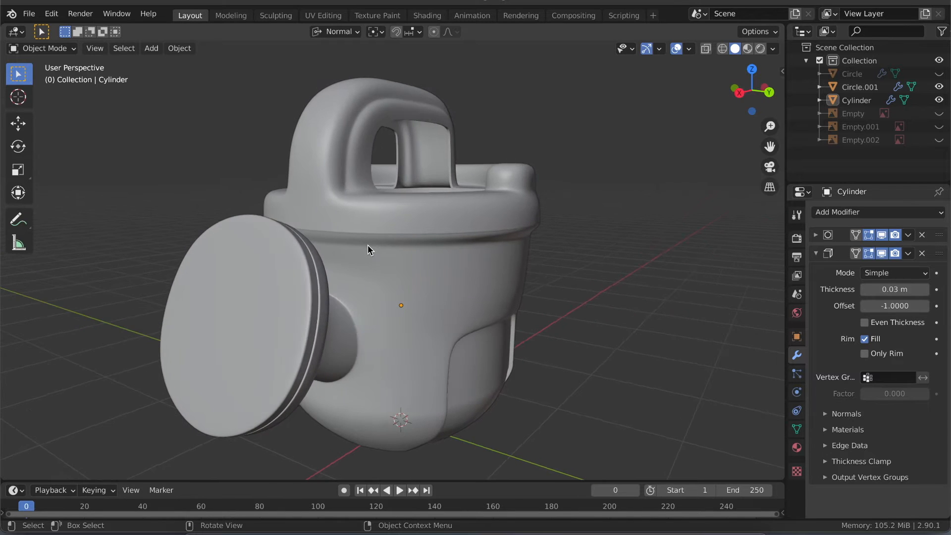
{"action": "scroll", "coordinate": [368, 244], "scroll_direction": "right", "scroll_amount": 6}
{"action": "scroll", "coordinate": [367, 245], "scroll_direction": "down", "scroll_amount": 4}
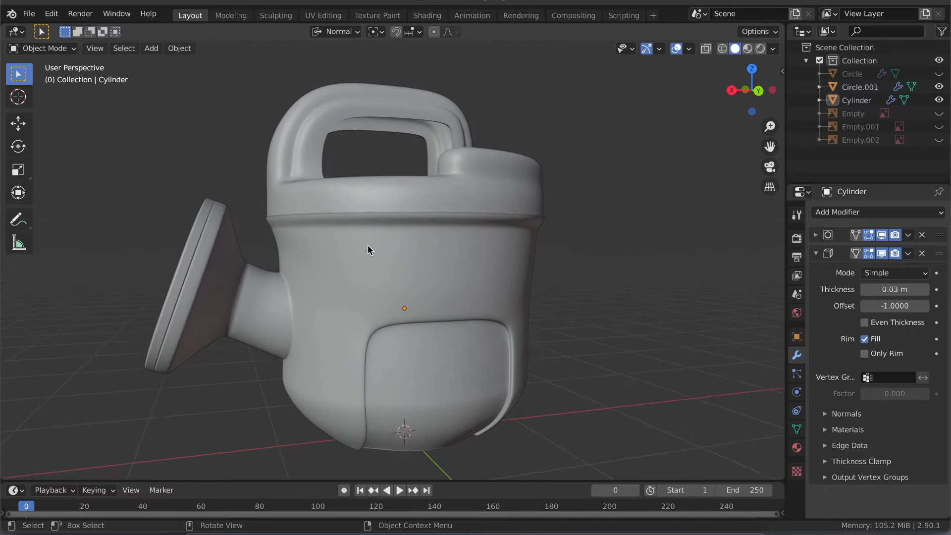
{"action": "scroll", "coordinate": [367, 244], "scroll_direction": "down", "scroll_amount": 3}
{"action": "scroll", "coordinate": [368, 245], "scroll_direction": "down", "scroll_amount": 5}
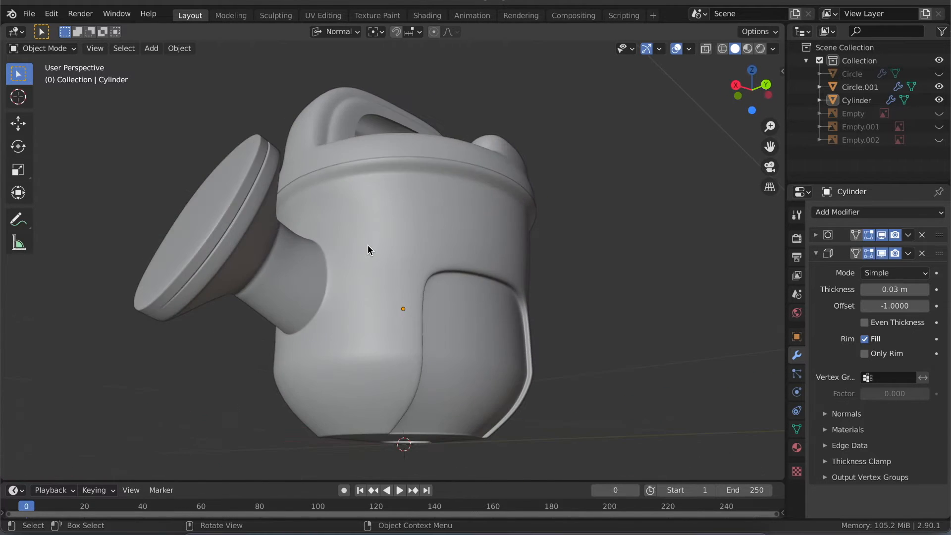
{"action": "scroll", "coordinate": [368, 245], "scroll_direction": "up", "scroll_amount": 8}
{"action": "scroll", "coordinate": [368, 245], "scroll_direction": "left", "scroll_amount": 6}
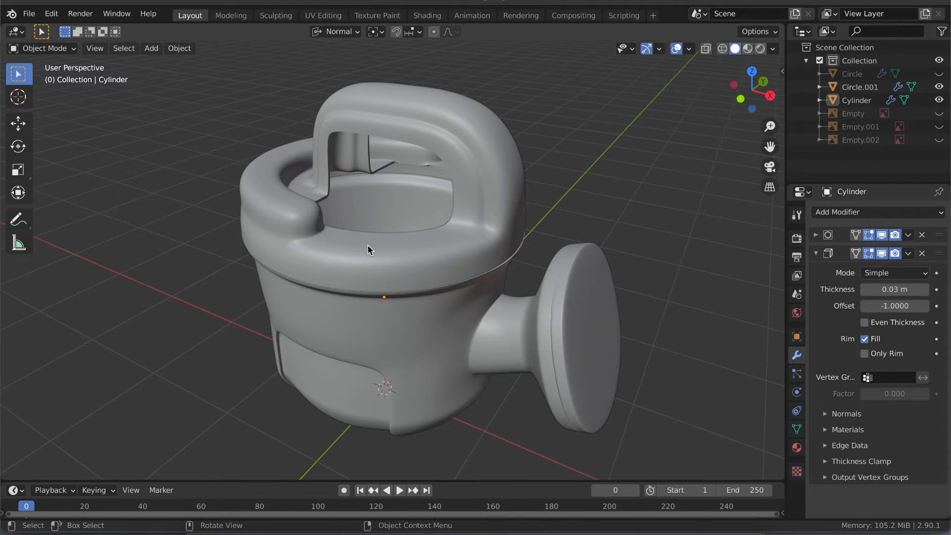
{"action": "scroll", "coordinate": [368, 244], "scroll_direction": "left", "scroll_amount": 3}
{"action": "scroll", "coordinate": [367, 244], "scroll_direction": "down", "scroll_amount": 6}
{"action": "scroll", "coordinate": [367, 245], "scroll_direction": "left", "scroll_amount": 5}
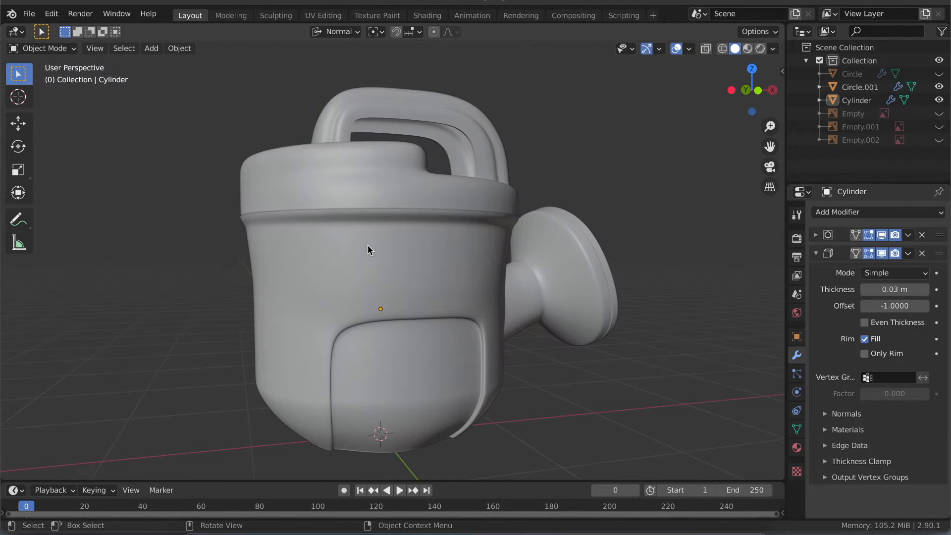
{"action": "scroll", "coordinate": [333, 234], "scroll_direction": "down", "scroll_amount": 5}
{"action": "scroll", "coordinate": [334, 234], "scroll_direction": "left", "scroll_amount": 4}
{"action": "scroll", "coordinate": [334, 233], "scroll_direction": "down", "scroll_amount": 3}
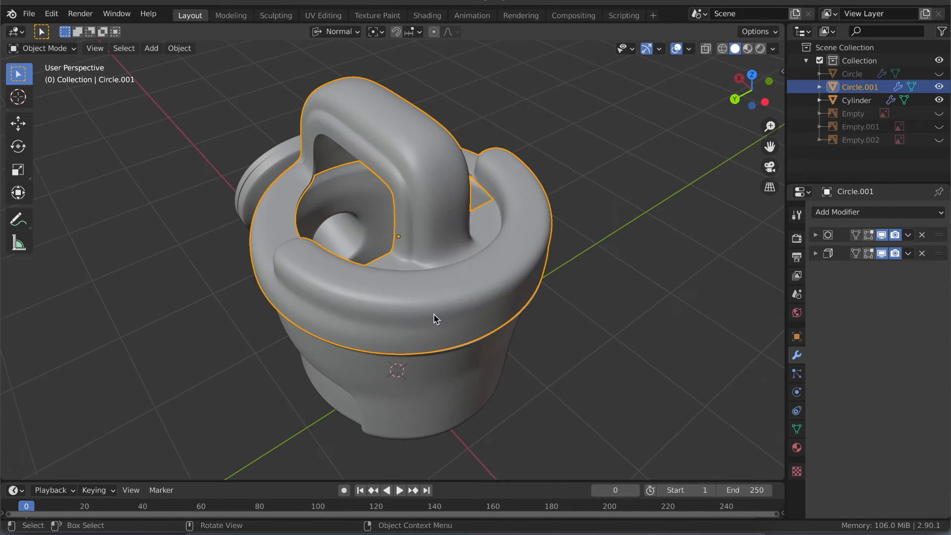
{"action": "scroll", "coordinate": [370, 330], "scroll_direction": "down", "scroll_amount": 5}
{"action": "scroll", "coordinate": [370, 331], "scroll_direction": "left", "scroll_amount": 3}
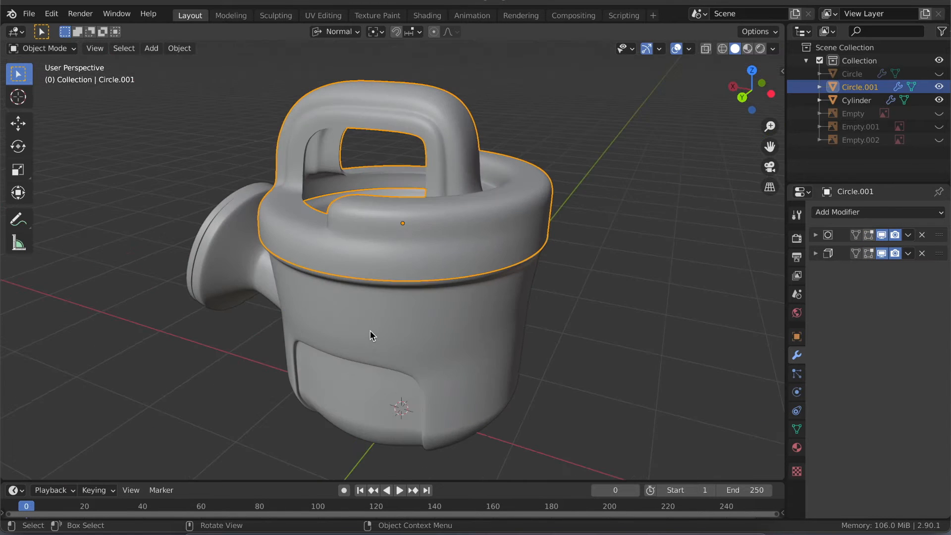
{"action": "scroll", "coordinate": [370, 331], "scroll_direction": "left", "scroll_amount": 4}
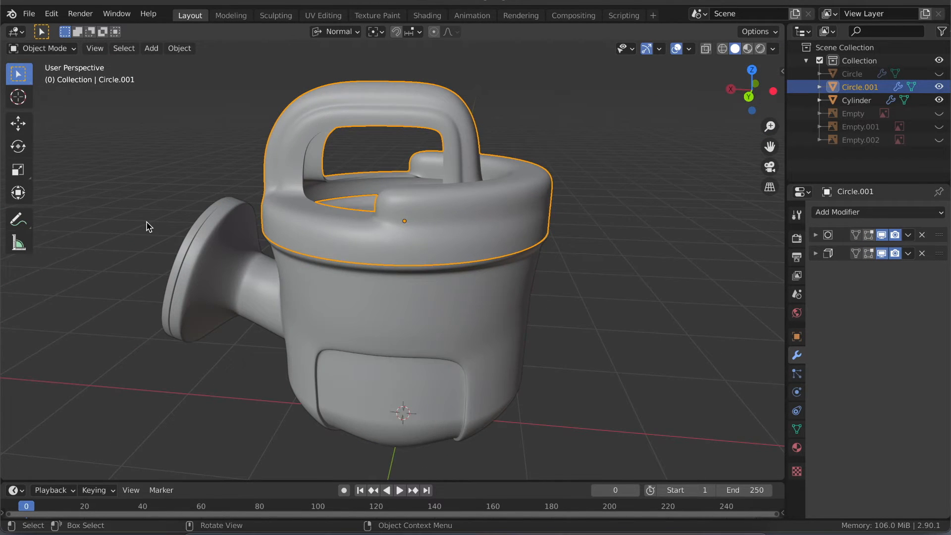
{"action": "scroll", "coordinate": [149, 227], "scroll_direction": "down", "scroll_amount": 5}
{"action": "scroll", "coordinate": [149, 226], "scroll_direction": "left", "scroll_amount": 4}
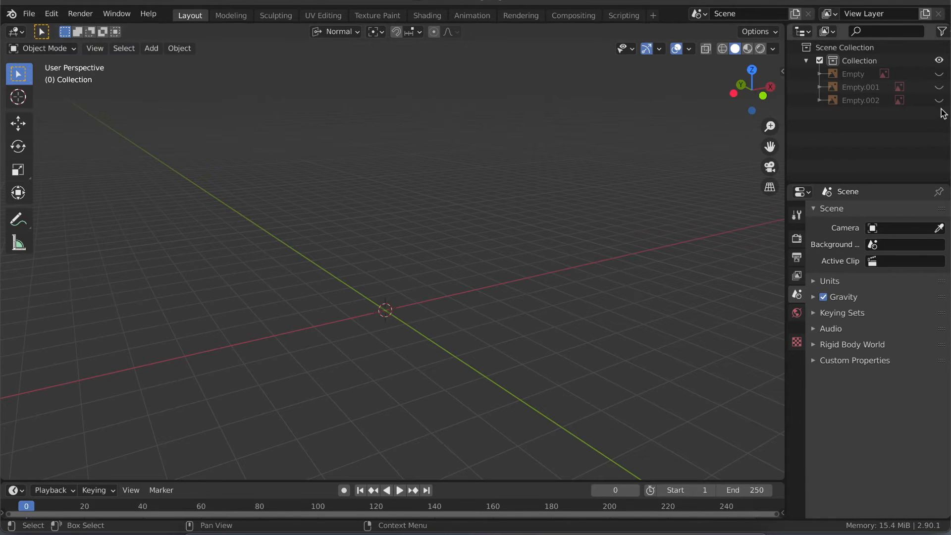
- Unhide the three reference image empties: Empty, Empty.001 and Empty.002
{"action": "left_click", "coordinate": [939, 100]}
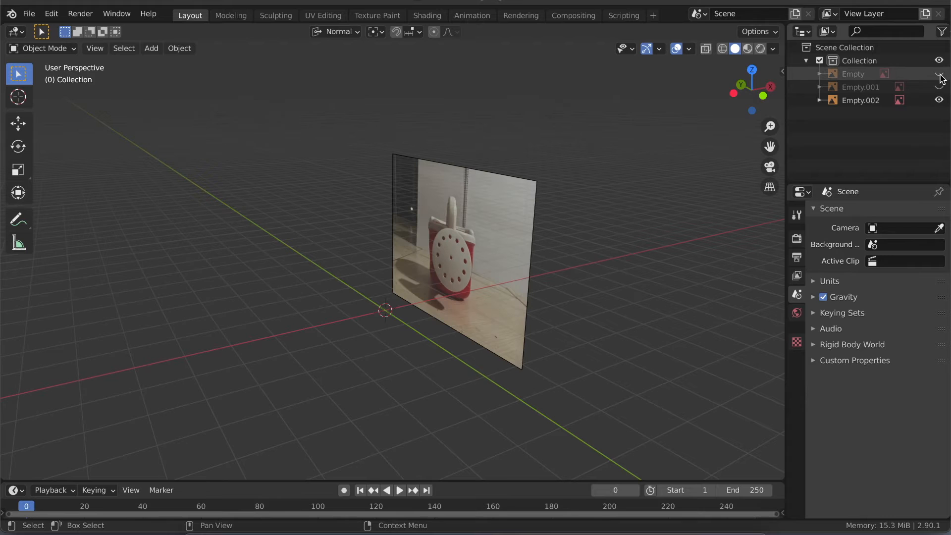
{"action": "left_click", "coordinate": [939, 73]}
{"action": "left_click", "coordinate": [939, 86]}
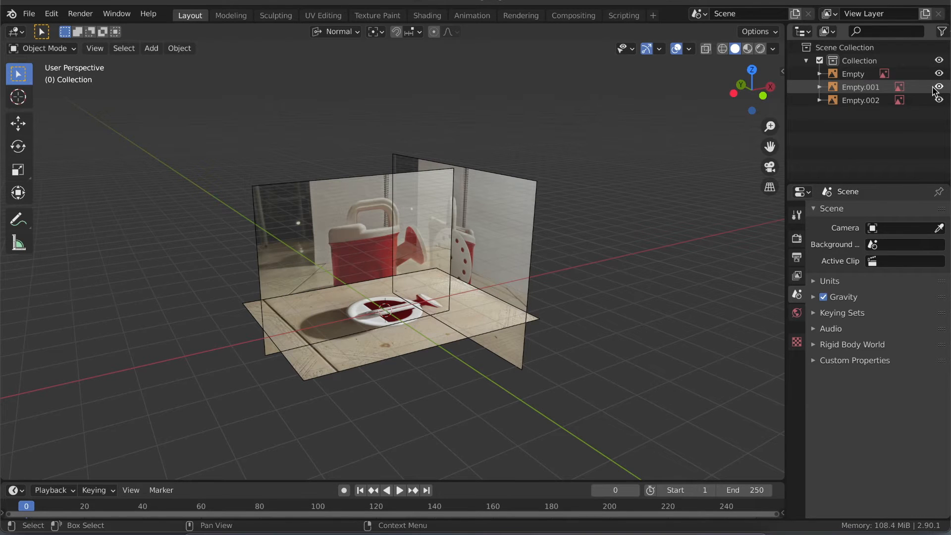
- Add a mesh circle with 16 vertices in the front orthographic view
{"action": "scroll", "coordinate": [433, 303], "scroll_direction": "up", "scroll_amount": 3, "text": "ctrl"}
{"action": "middle_click_drag", "start_coordinate": [432, 307], "coordinate": [432, 303]}
{"action": "key", "text": "KP_1"}
{"action": "key", "text": "shift+a"}
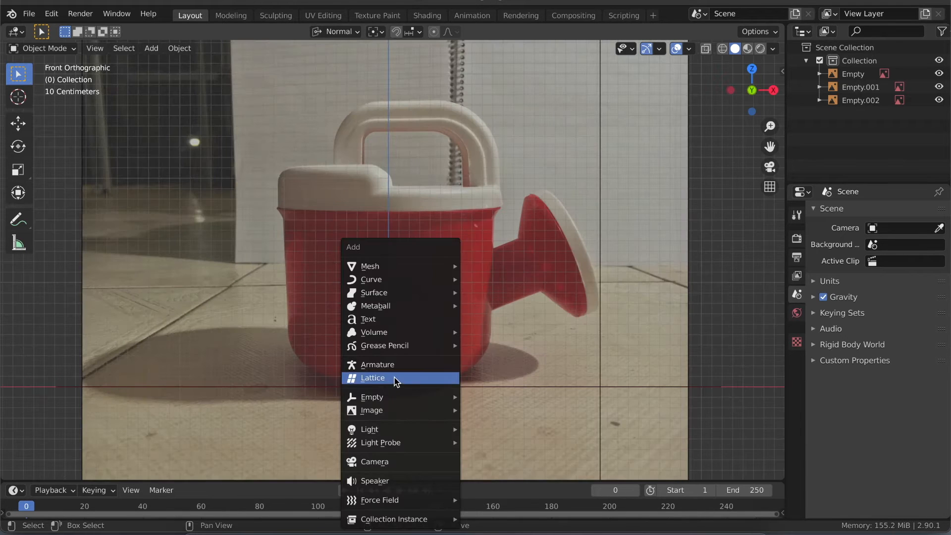
{"action": "mouse_move", "coordinate": [425, 266]}
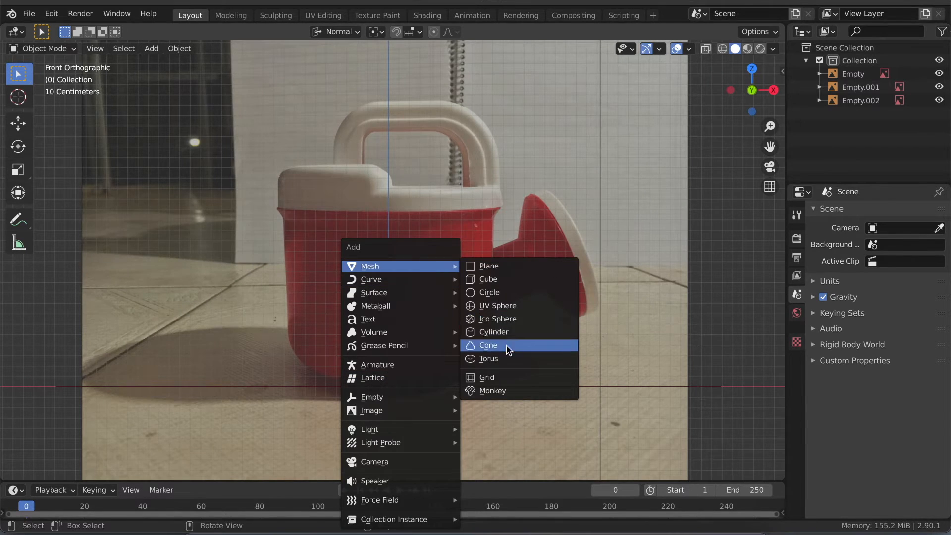
{"action": "left_click", "coordinate": [517, 292]}
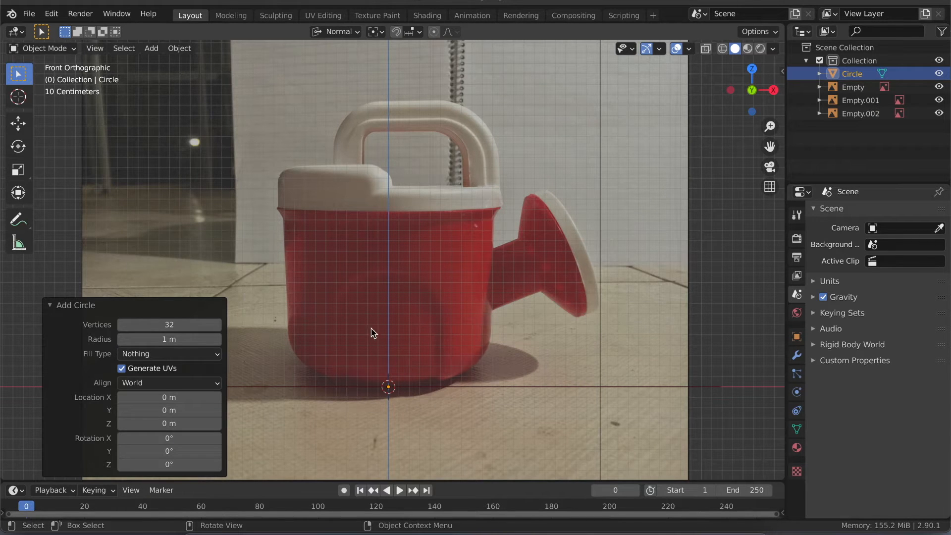
{"action": "left_click", "coordinate": [166, 324]}
{"action": "type", "text": "16"}
{"action": "key", "text": "Return"}
- Raise the circle about 1.72 m along Z to the base of the jug's white rim and scale it by about 1.063 to match the width
{"action": "key", "text": "g"}
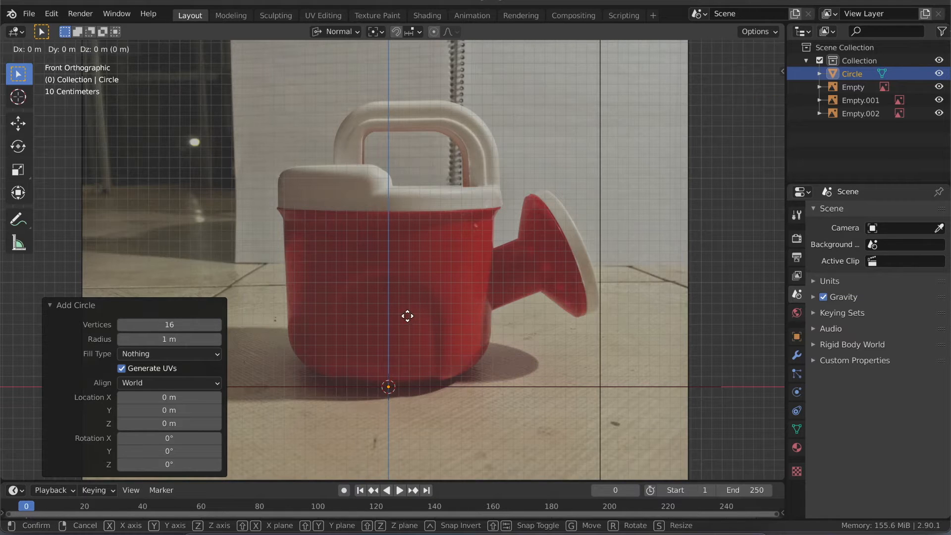
{"action": "key", "text": "z"}
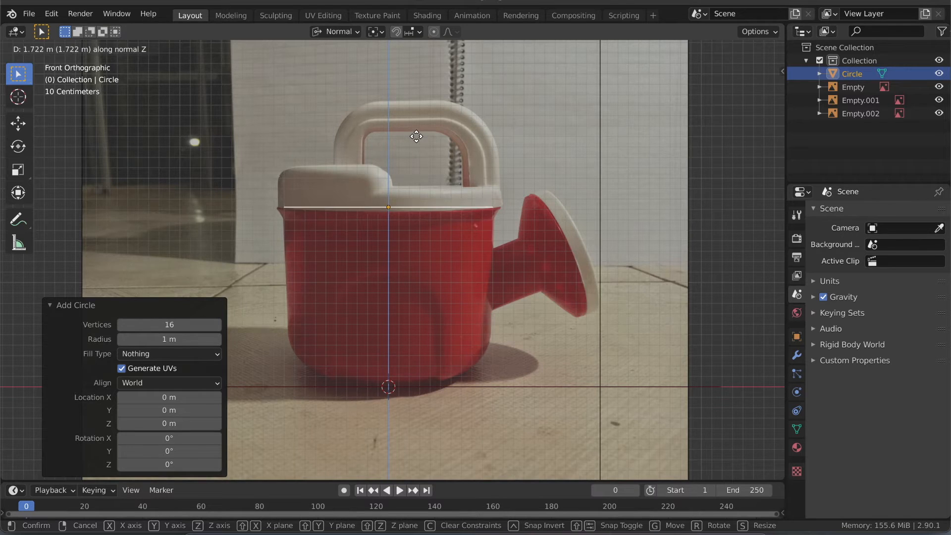
{"action": "left_click", "coordinate": [416, 137]}
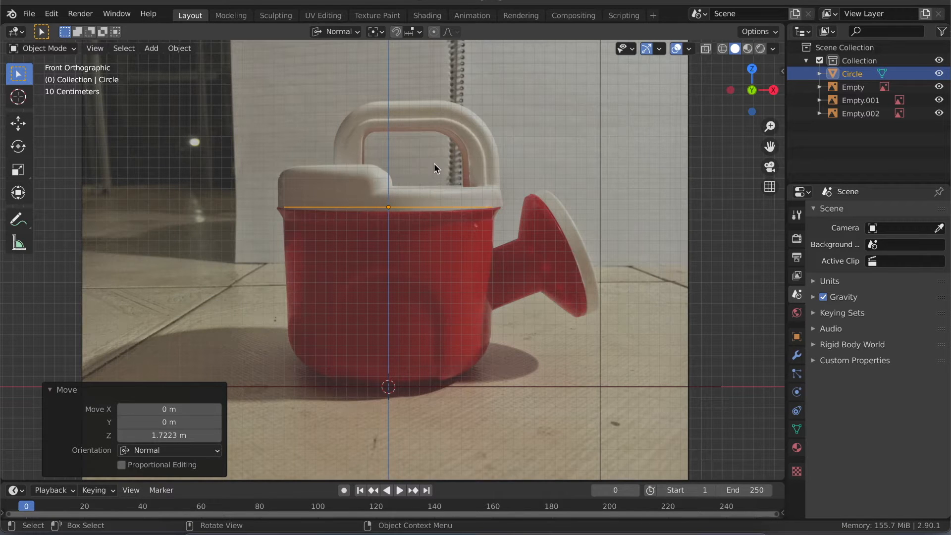
{"action": "key", "text": "s"}
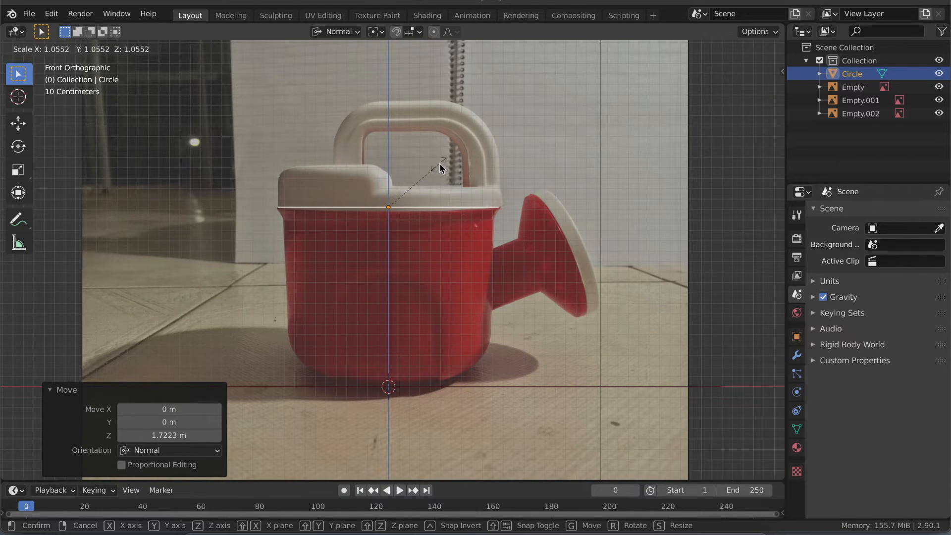
{"action": "left_click", "coordinate": [441, 167]}
- Check the circle's fit to the jug's rim against the side reference and from the back view
{"action": "middle_click_drag", "start_coordinate": [397, 233], "coordinate": [421, 243]}
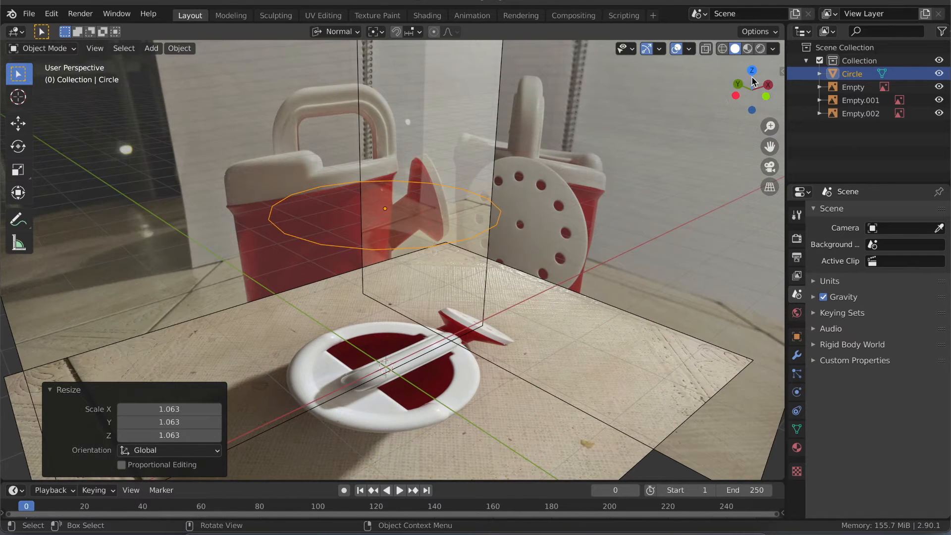
{"action": "left_click", "coordinate": [735, 95]}
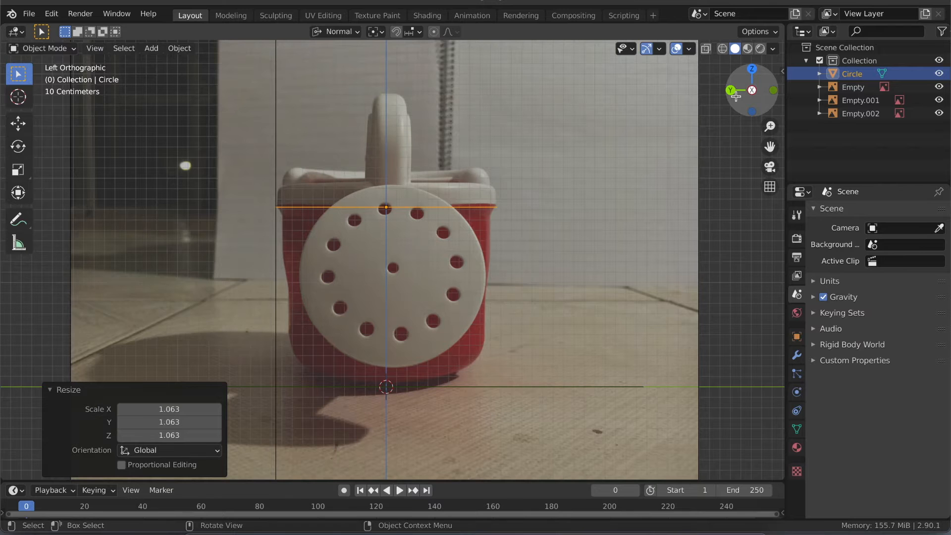
{"action": "middle_click_drag", "start_coordinate": [505, 278], "coordinate": [506, 262], "text": "ctrl"}
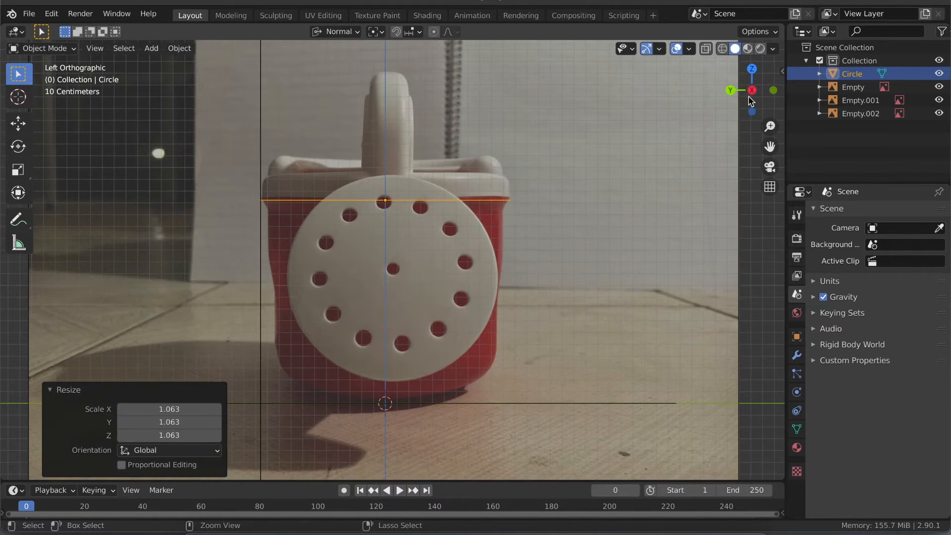
{"action": "left_click", "coordinate": [731, 90]}
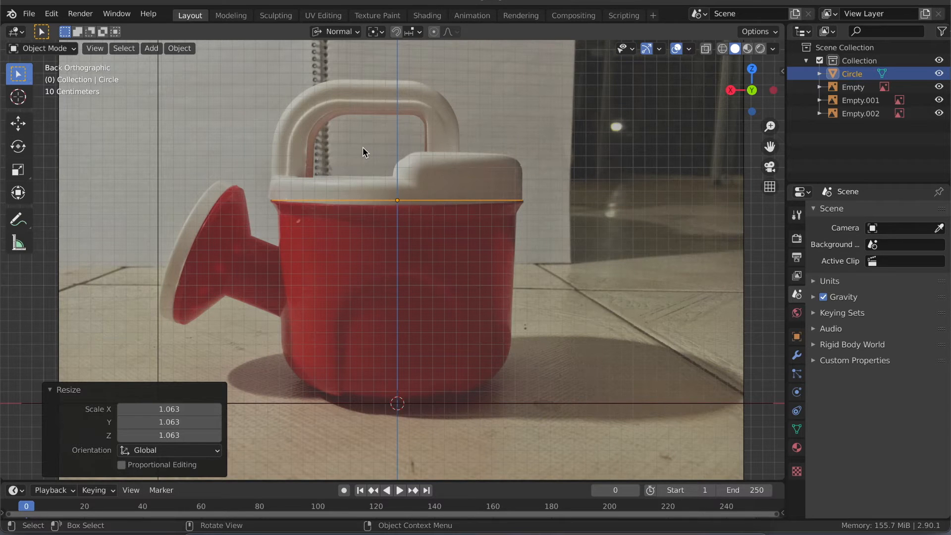
{"action": "middle_click_drag", "start_coordinate": [321, 154], "coordinate": [307, 151]}
- Try to extrude the circle along its normal Z axis in Edit Mode, and switch the transform orientation to Global
{"action": "key", "text": "Tab"}
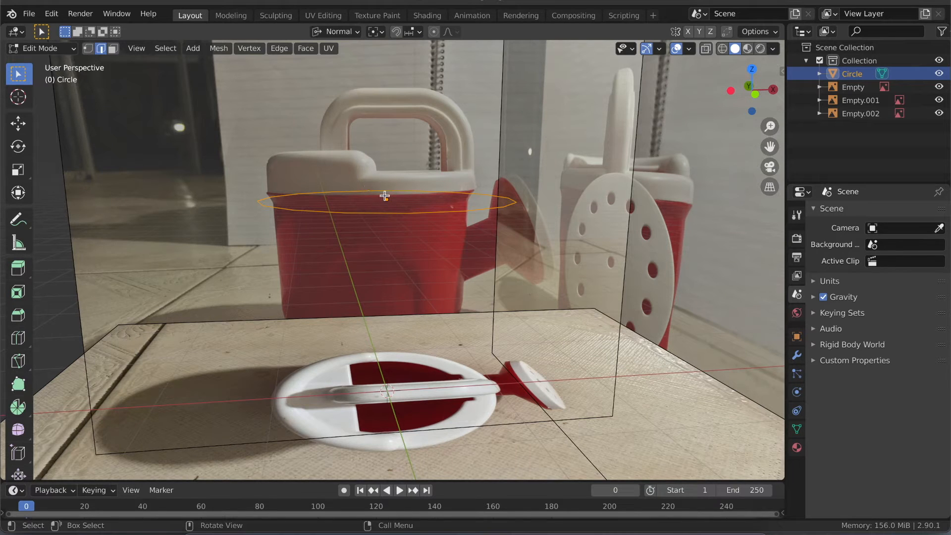
{"action": "left_click", "coordinate": [755, 95]}
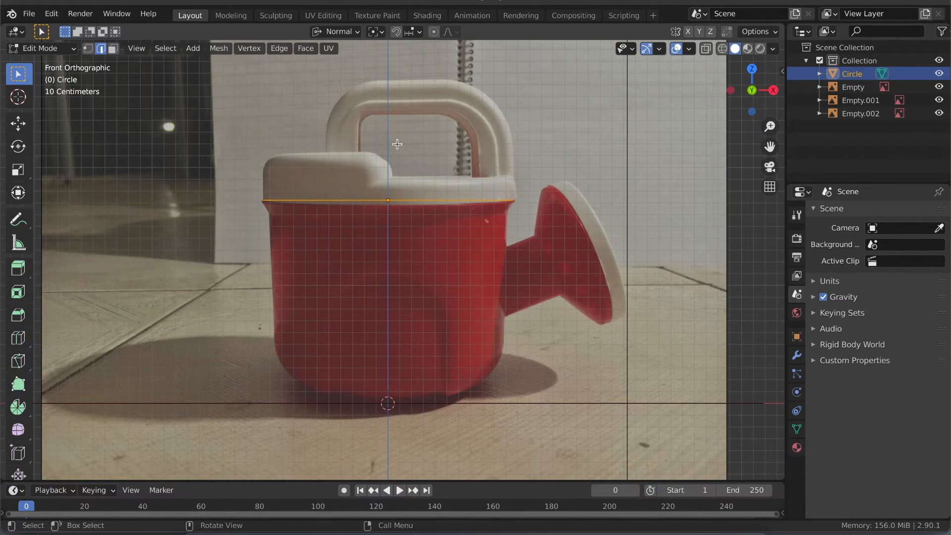
{"action": "key", "text": "g"}
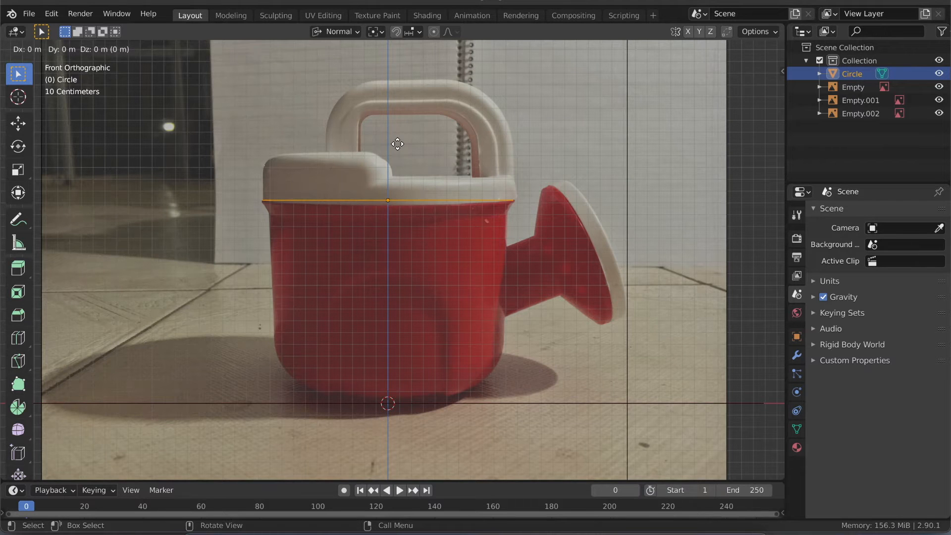
{"action": "key", "text": "z"}
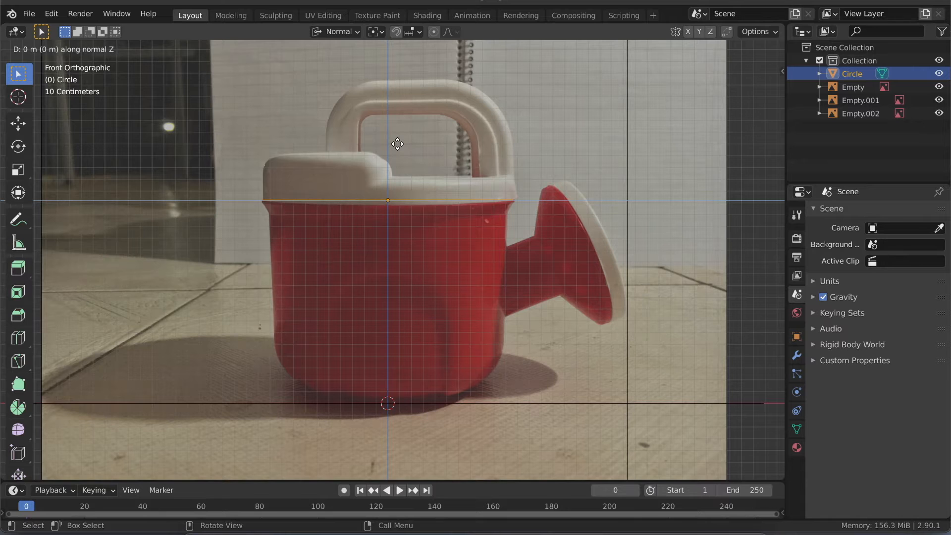
{"action": "left_click", "coordinate": [397, 143]}
{"action": "left_click", "coordinate": [336, 31]}
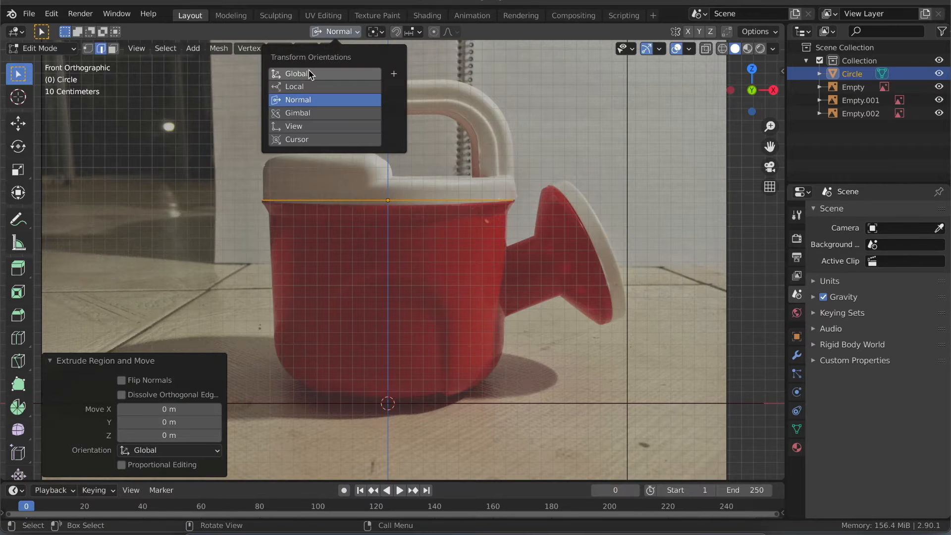
{"action": "left_click", "coordinate": [310, 75]}
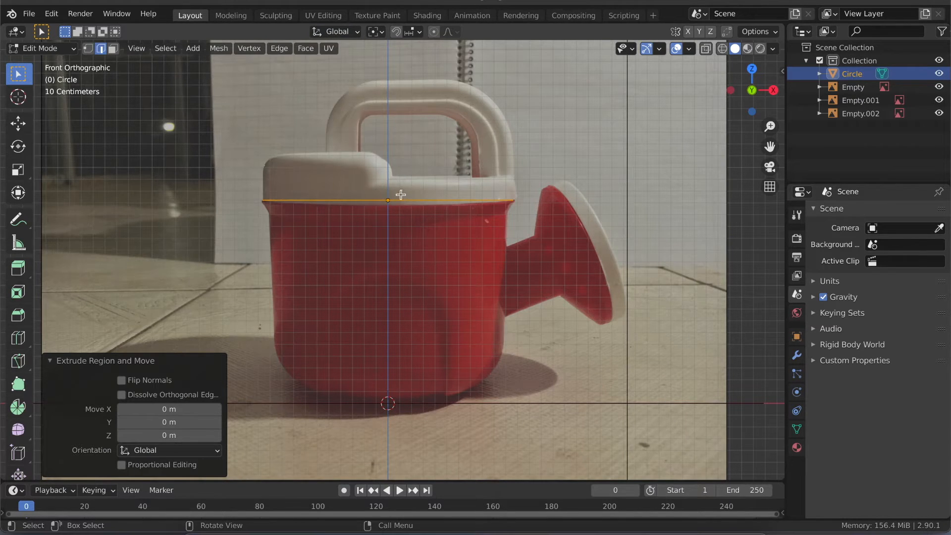
- Extrude the circle about 0.19 m upward along global Z to the lower top edge of the jug's white rim
{"action": "key", "text": "g"}
{"action": "key", "text": "z"}
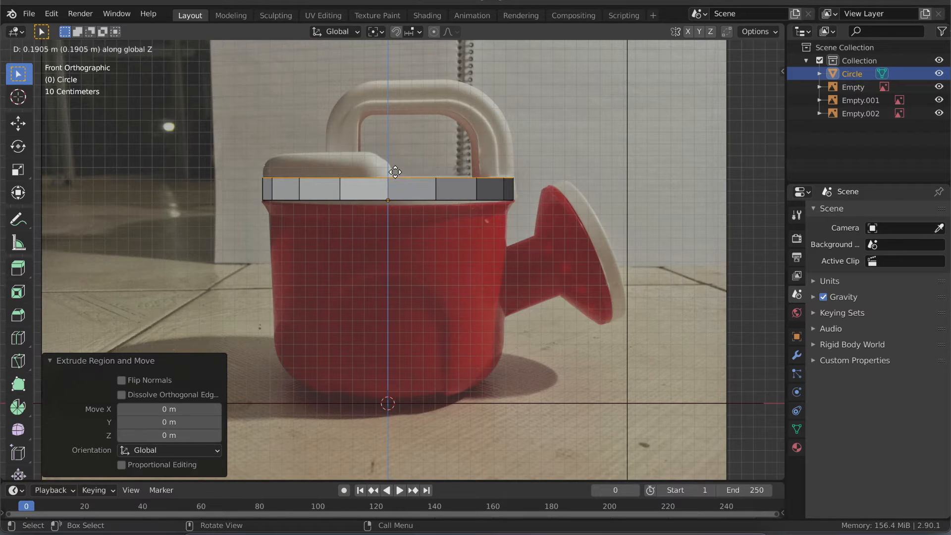
{"action": "left_click", "coordinate": [395, 172]}
- Turn on X-ray display so the reference photo shows through the extruded rim band
{"action": "scroll", "coordinate": [392, 199], "scroll_direction": "up", "scroll_amount": 4}
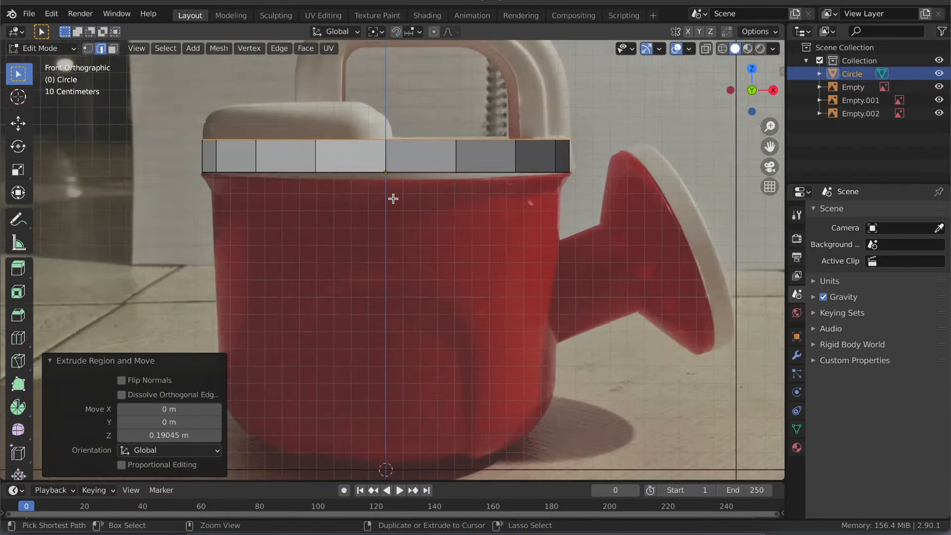
{"action": "scroll", "coordinate": [392, 199], "scroll_direction": "down", "scroll_amount": 1, "text": "ctrl"}
{"action": "scroll", "coordinate": [392, 199], "scroll_direction": "up", "scroll_amount": 5, "text": "shift"}
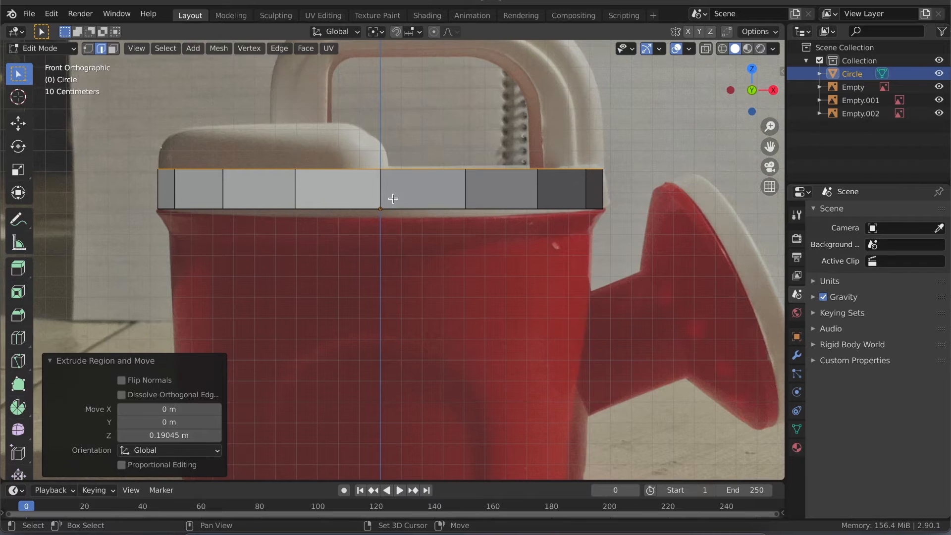
{"action": "scroll", "coordinate": [393, 198], "scroll_direction": "up", "scroll_amount": 1, "text": "shift"}
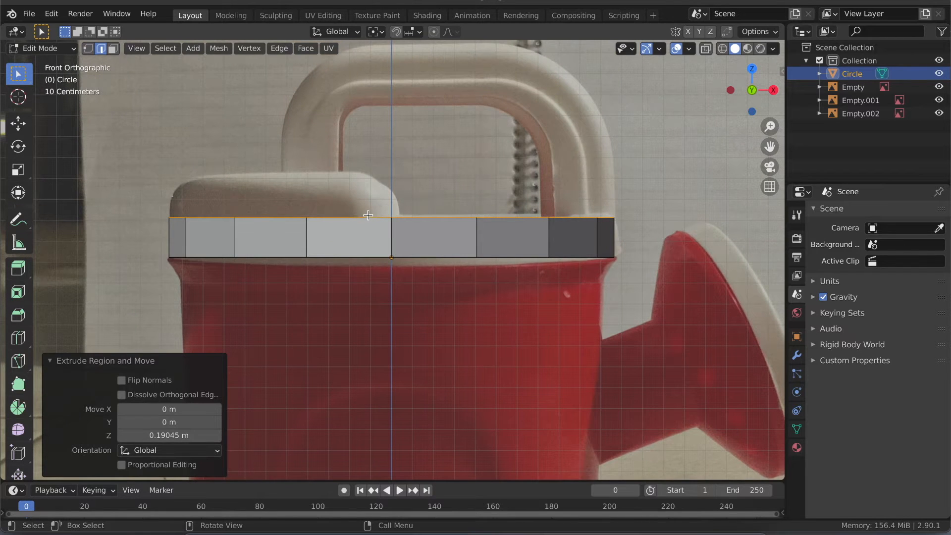
{"action": "key", "text": "alt"}
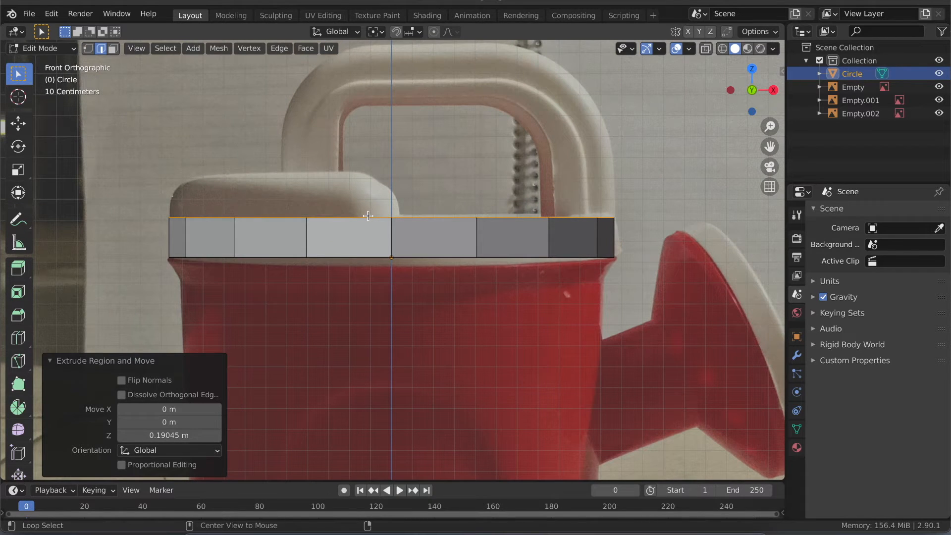
{"action": "key", "text": "alt+z"}
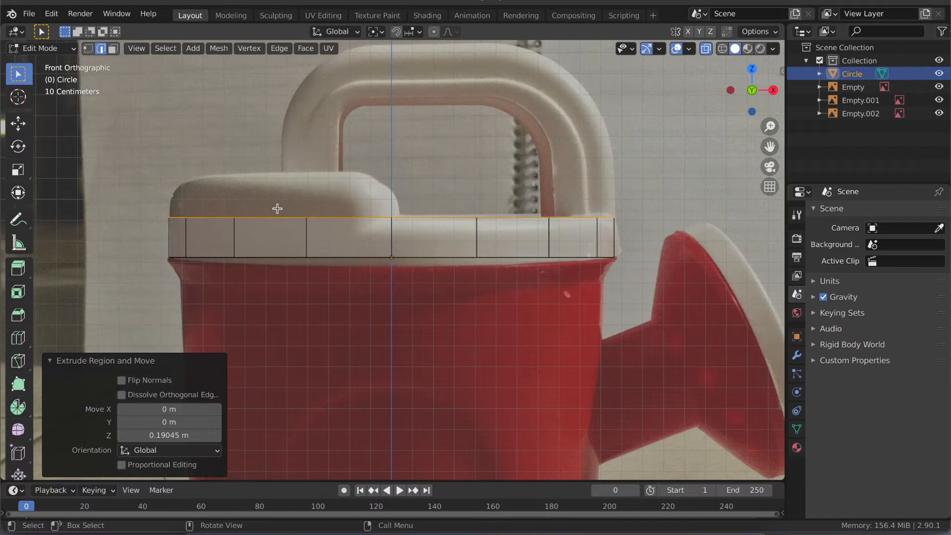
- Try to box-select the top edges at the rim band's X-negative end in front view, and switch to vertex selection
{"action": "middle_click_drag", "start_coordinate": [285, 210], "coordinate": [284, 210]}
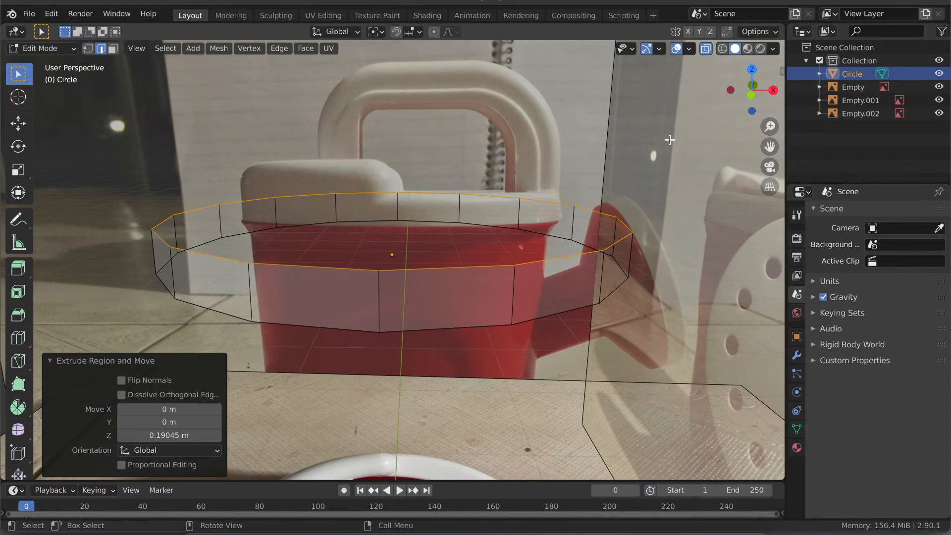
{"action": "left_click", "coordinate": [751, 93]}
{"action": "left_click", "coordinate": [201, 204]}
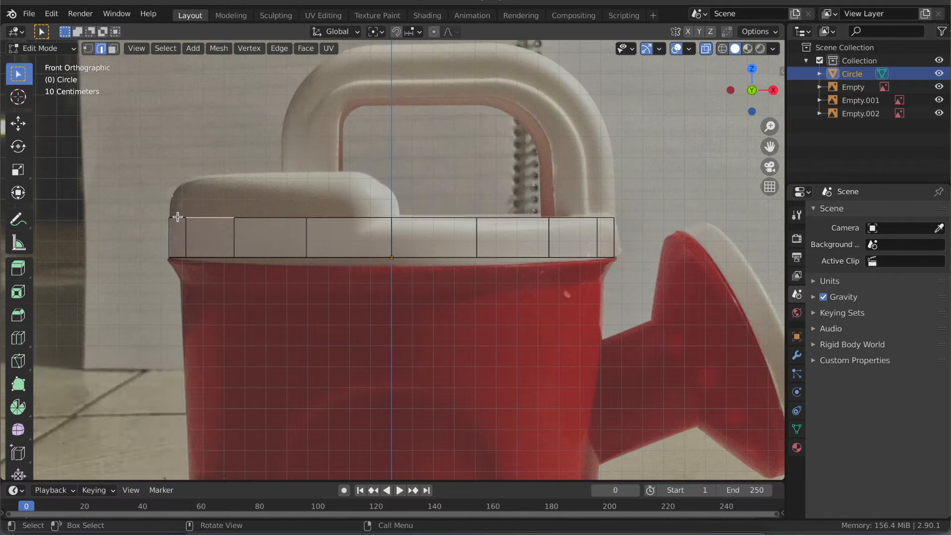
{"action": "left_click", "coordinate": [144, 201]}
{"action": "left_click_drag", "start_coordinate": [145, 201], "coordinate": [241, 206]}
{"action": "left_click", "coordinate": [87, 48]}
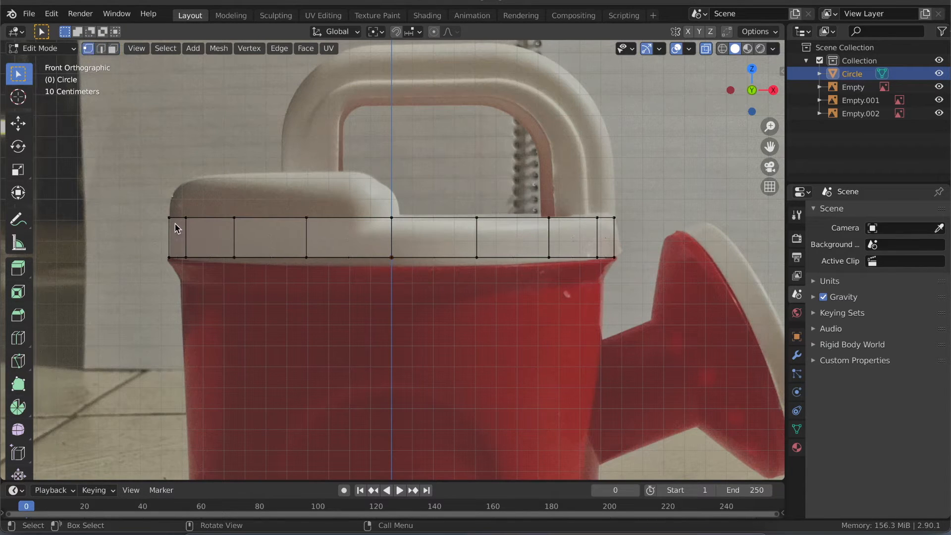
- Try vertex, edge and face selection in turn on the rim band's X-negative end
{"action": "left_click_drag", "start_coordinate": [165, 212], "coordinate": [203, 224]}
{"action": "key", "text": "2"}
{"action": "left_click", "coordinate": [254, 218]}
{"action": "key", "text": "3"}
{"action": "left_click", "coordinate": [182, 228]}
{"action": "key", "text": "2"}
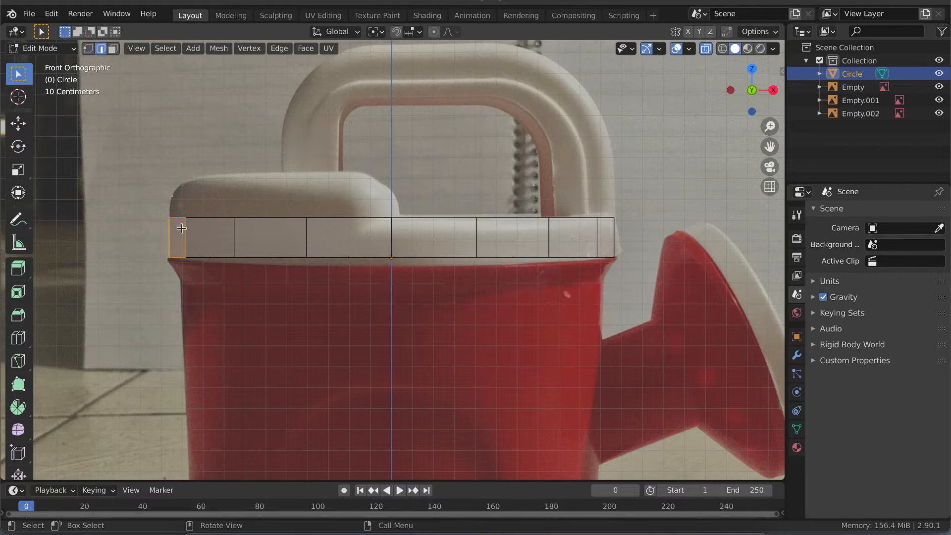
- Extrude the top vertices of the rim band's X-negative half about 0.21 m upward along global Z to the raised cover's height
{"action": "key", "text": "1"}
{"action": "left_click_drag", "start_coordinate": [137, 202], "coordinate": [397, 227]}
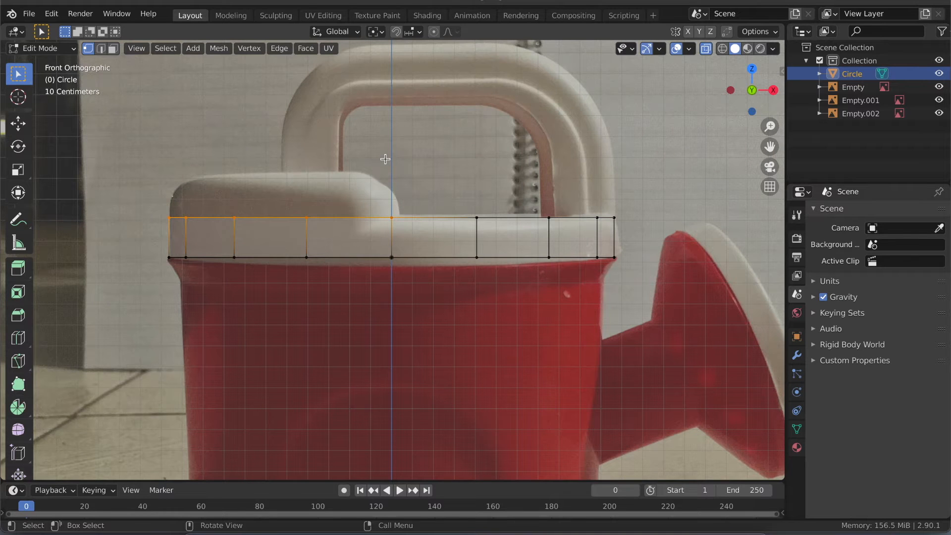
{"action": "key", "text": "g"}
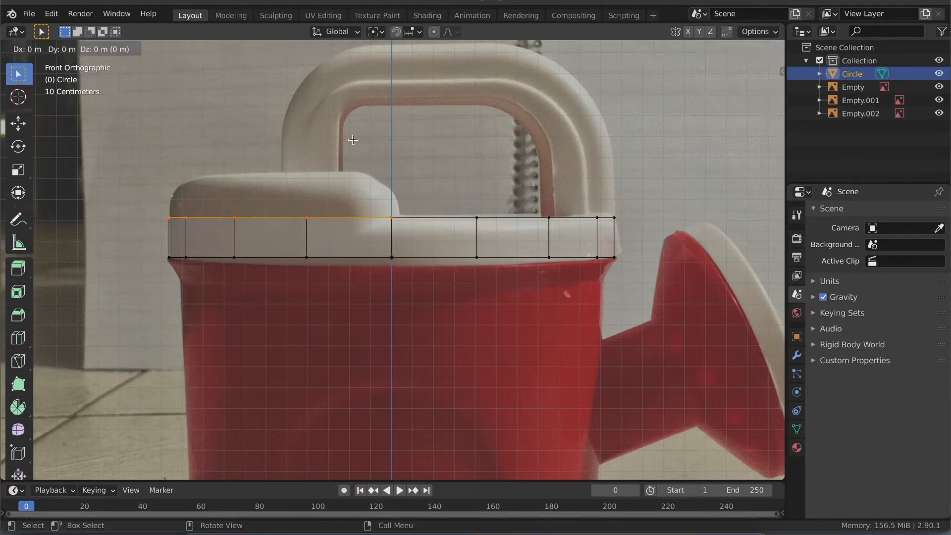
{"action": "key", "text": "z"}
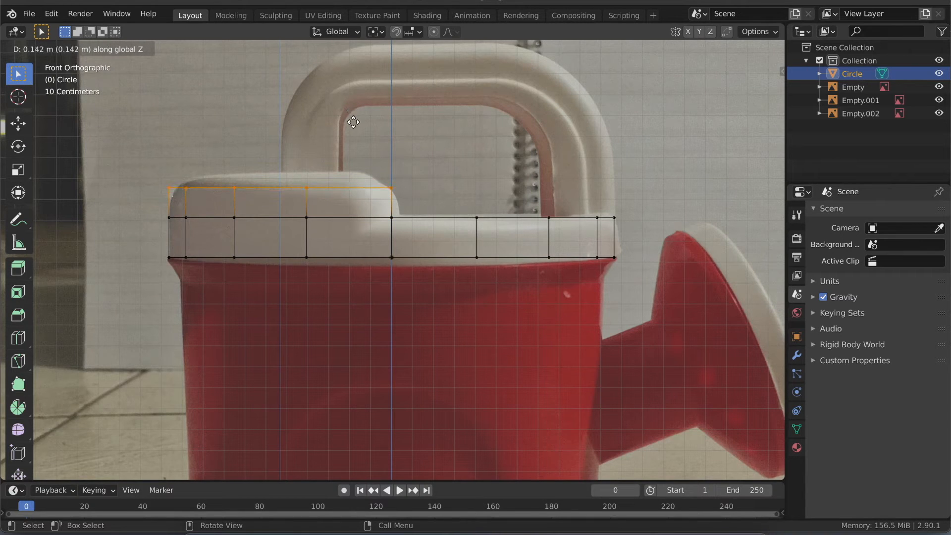
{"action": "left_click", "coordinate": [352, 94]}
- Inspect the raised half of the rim band and its end edge in perspective and front view
{"action": "middle_click_drag", "start_coordinate": [373, 210], "coordinate": [373, 210]}
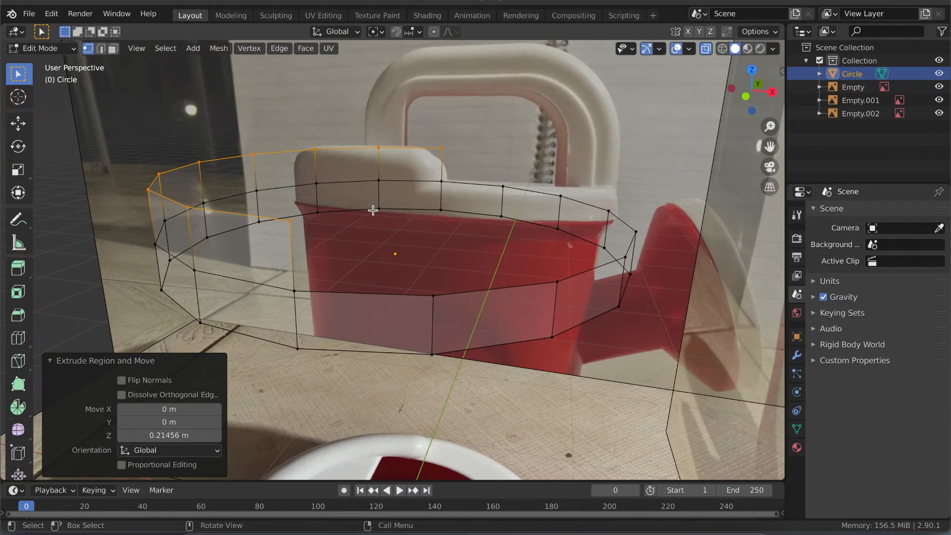
{"action": "middle_click_drag", "start_coordinate": [582, 148], "coordinate": [582, 147]}
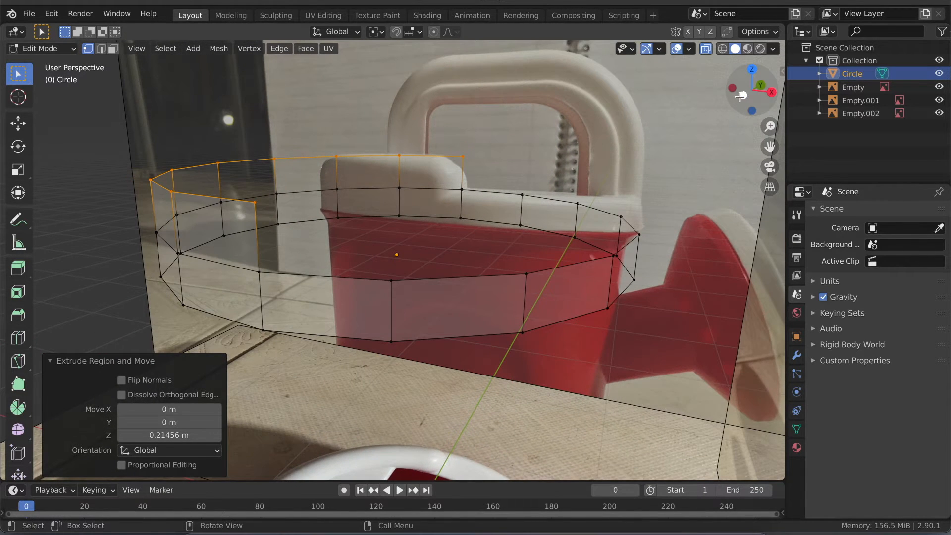
{"action": "left_click", "coordinate": [741, 95]}
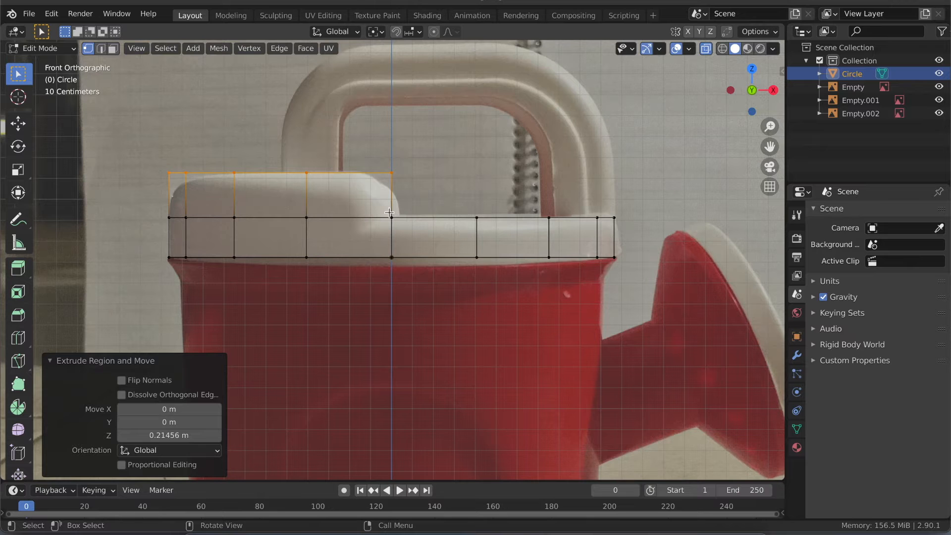
{"action": "middle_click_drag", "start_coordinate": [394, 228], "coordinate": [440, 244]}
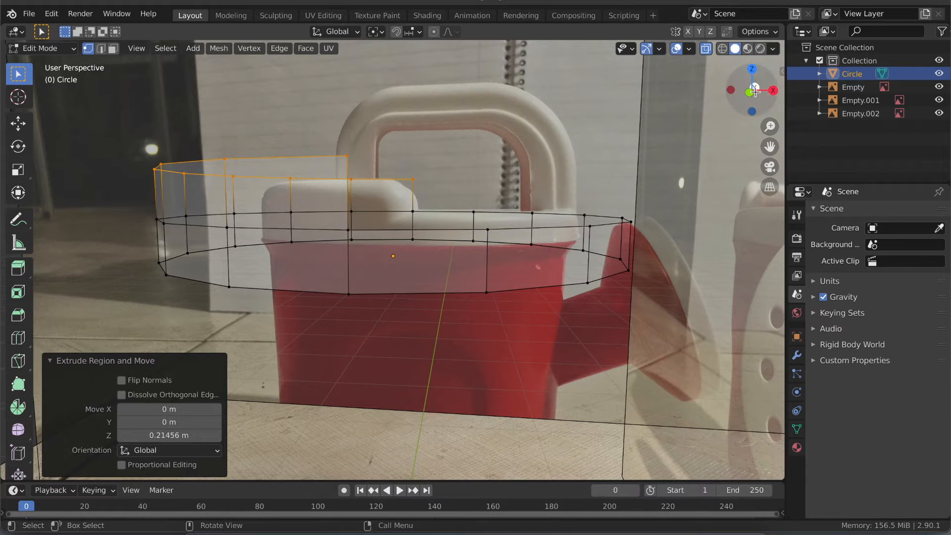
{"action": "left_click", "coordinate": [422, 191]}
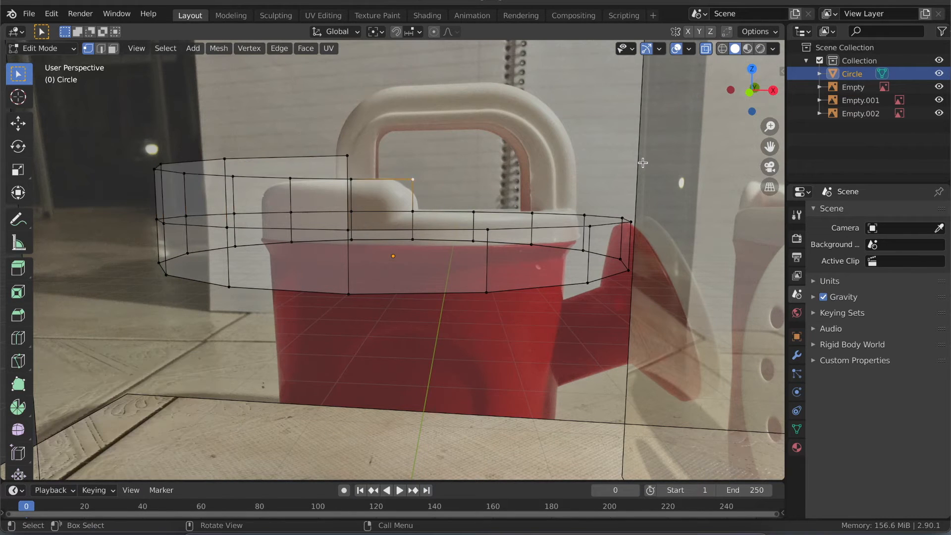
{"action": "left_click", "coordinate": [747, 96]}
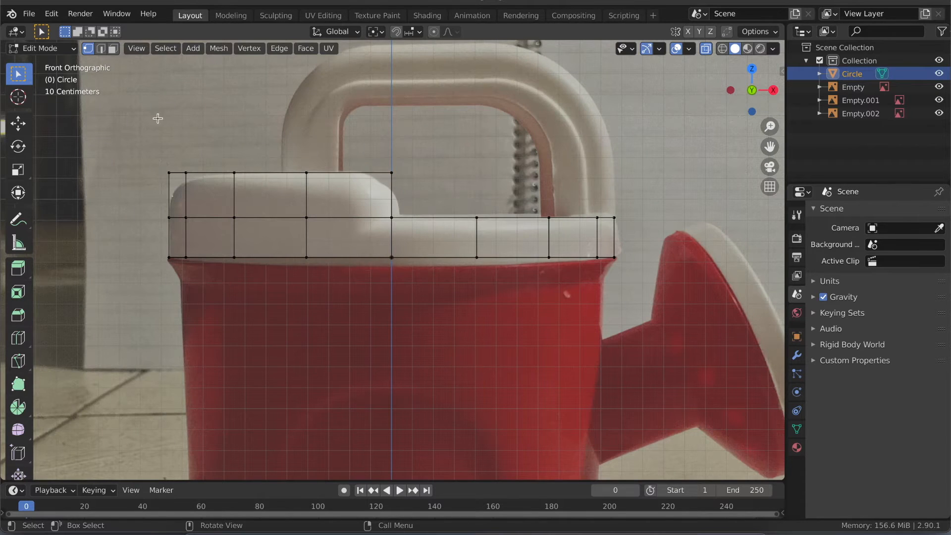
- Select the raised top vertices of the rim band together with the top vertices of the lower half
{"action": "left_click_drag", "start_coordinate": [159, 158], "coordinate": [619, 205]}
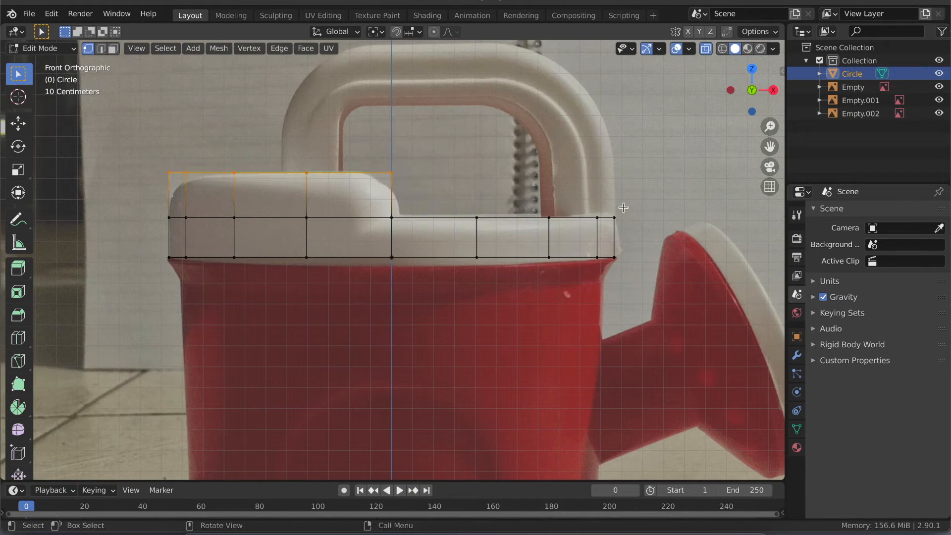
{"action": "left_click_drag", "start_coordinate": [415, 231], "coordinate": [401, 231], "text": "shift"}
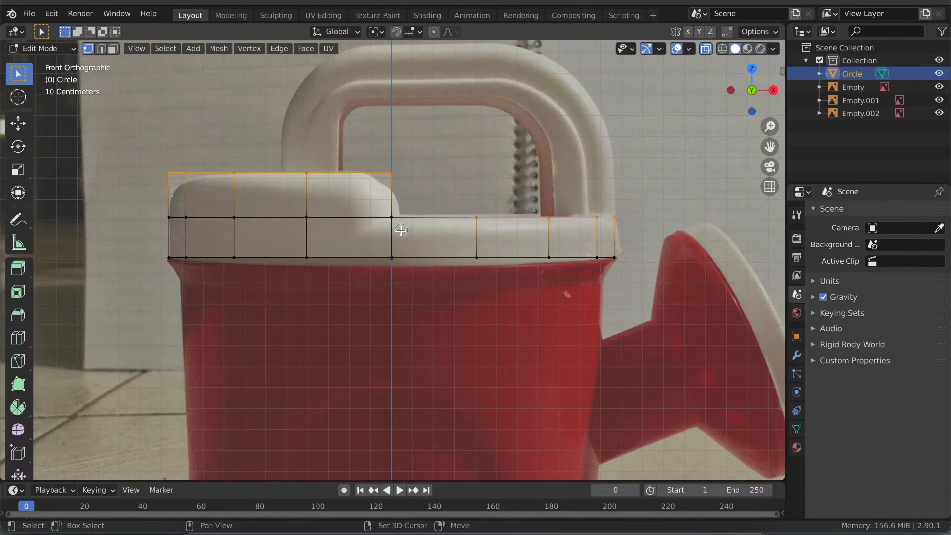
{"action": "left_click_drag", "start_coordinate": [630, 201], "coordinate": [384, 218]}
{"action": "right_click", "coordinate": [450, 180]}
{"action": "left_click", "coordinate": [450, 182]}
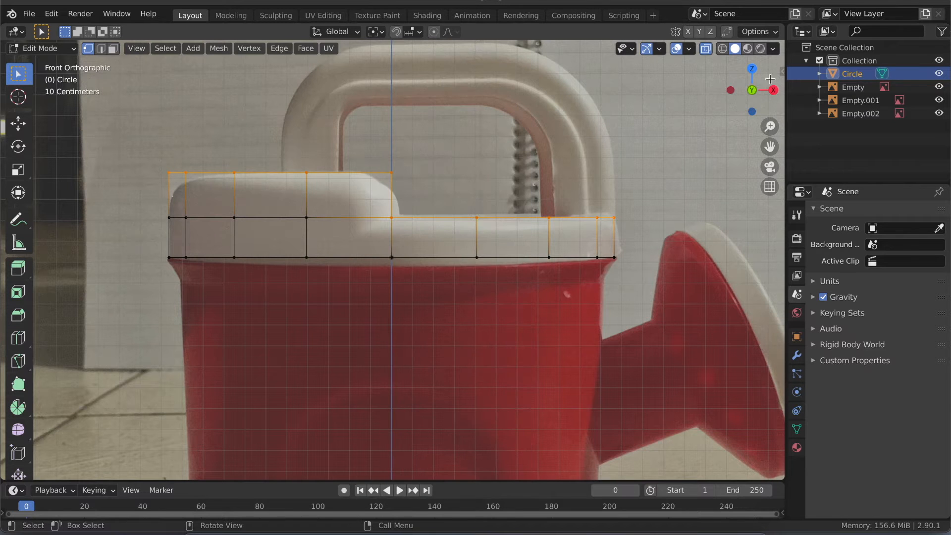
- Try to scale the whole rim mesh uniformly against the top reference image
{"action": "left_click", "coordinate": [752, 67]}
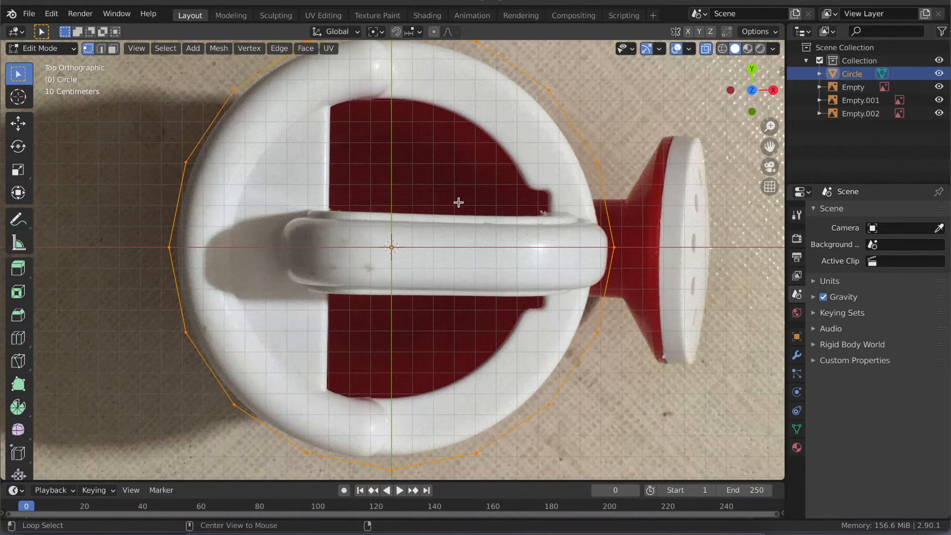
{"action": "middle_click_drag", "start_coordinate": [458, 202], "coordinate": [427, 235], "text": "ctrl"}
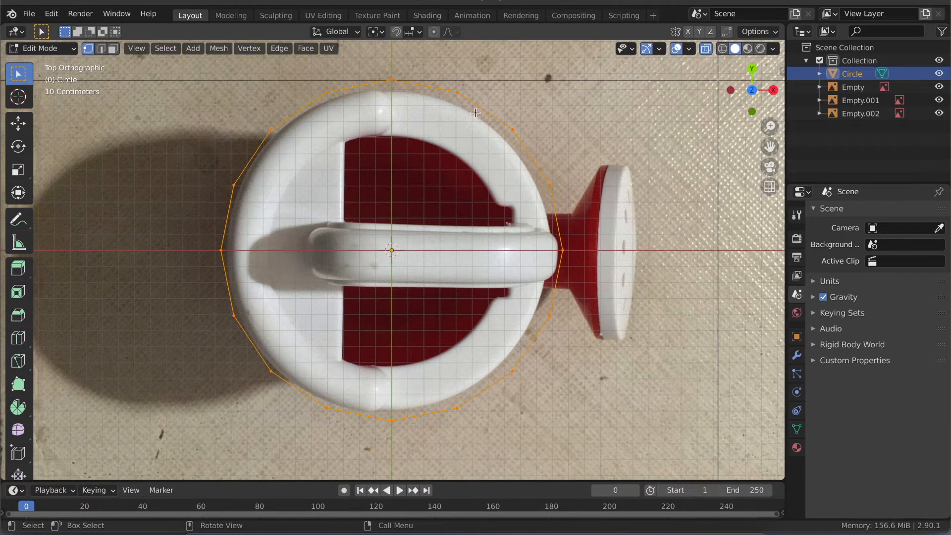
{"action": "mouse_move", "coordinate": [371, 268]}
{"action": "middle_mouse_down"}
{"action": "mouse_move", "coordinate": [344, 205]}
{"action": "mouse_move", "coordinate": [371, 268]}
{"action": "middle_mouse_up"}
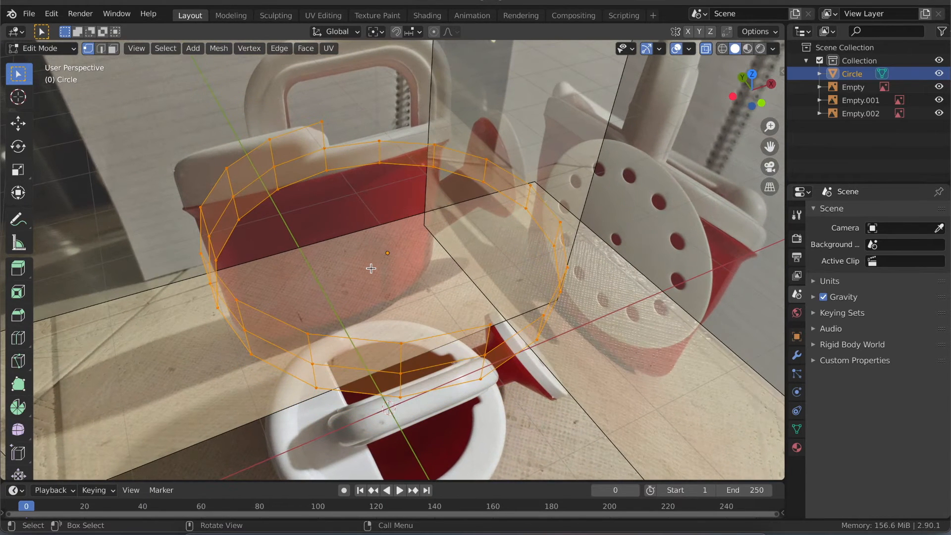
{"action": "left_click", "coordinate": [751, 73]}
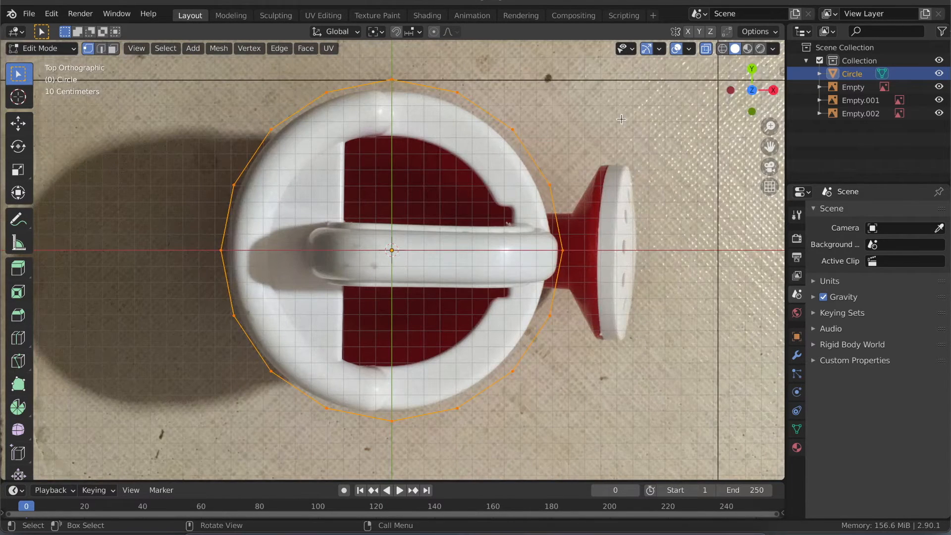
{"action": "key", "text": "s"}
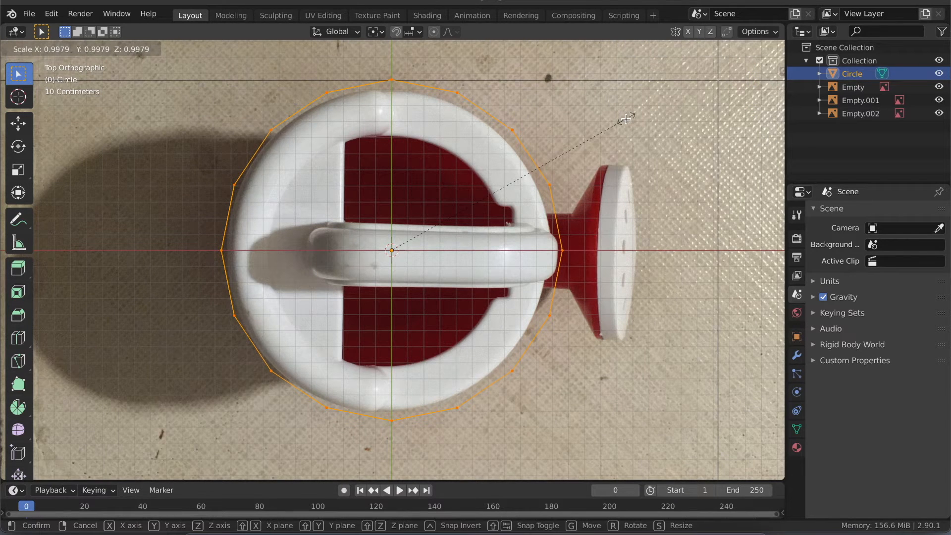
{"action": "left_click", "coordinate": [625, 119]}
{"action": "middle_click_drag", "start_coordinate": [625, 119], "coordinate": [417, 157]}
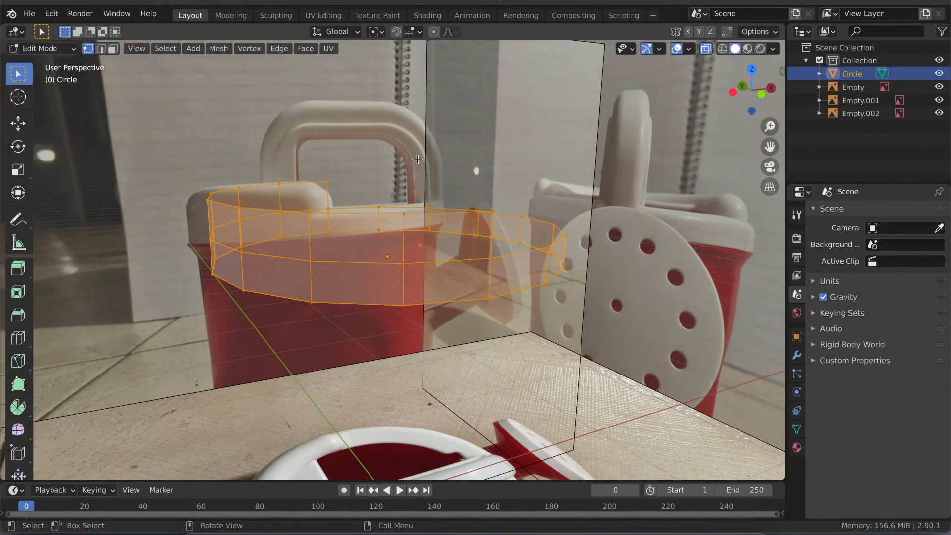
- Scale the whole rim mesh to 0.969 in X and Y with Z locked, matching the top reference image
{"action": "key", "text": "alt+a"}
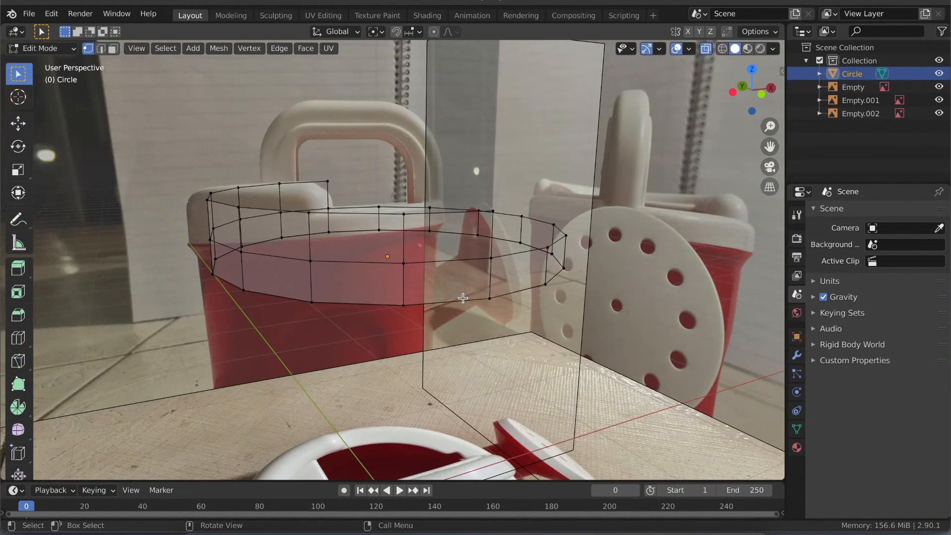
{"action": "mouse_move", "coordinate": [462, 298]}
{"action": "middle_mouse_down"}
{"action": "mouse_move", "coordinate": [456, 287]}
{"action": "mouse_move", "coordinate": [449, 296]}
{"action": "middle_mouse_up"}
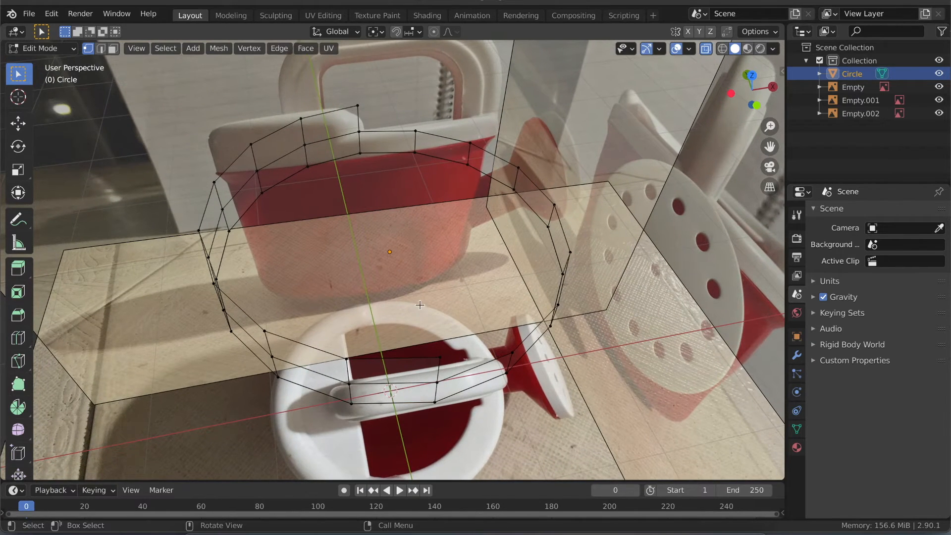
{"action": "left_click", "coordinate": [752, 75]}
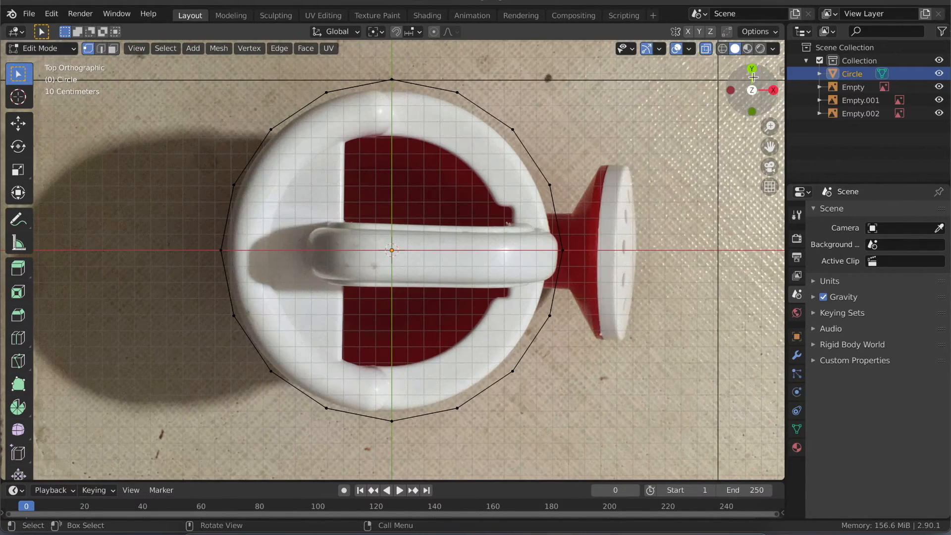
{"action": "key", "text": "a"}
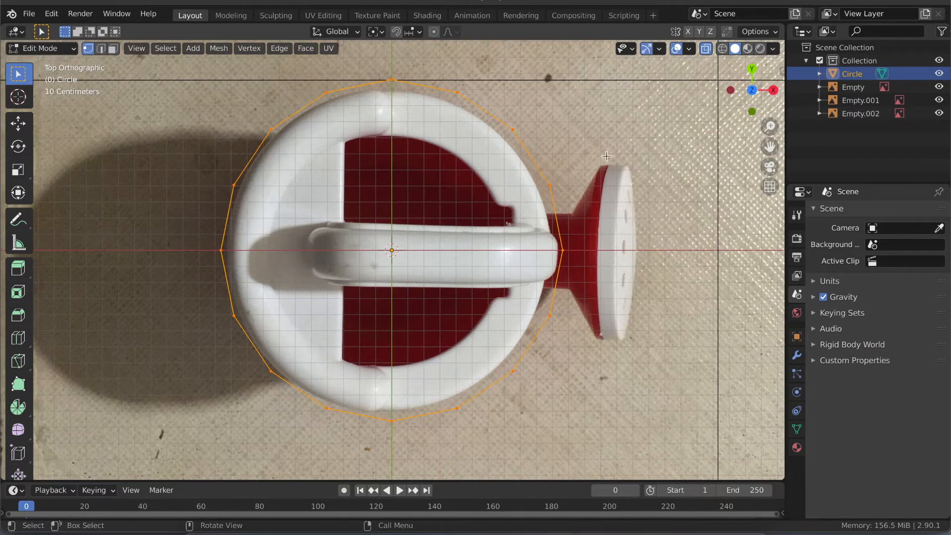
{"action": "key", "text": "s"}
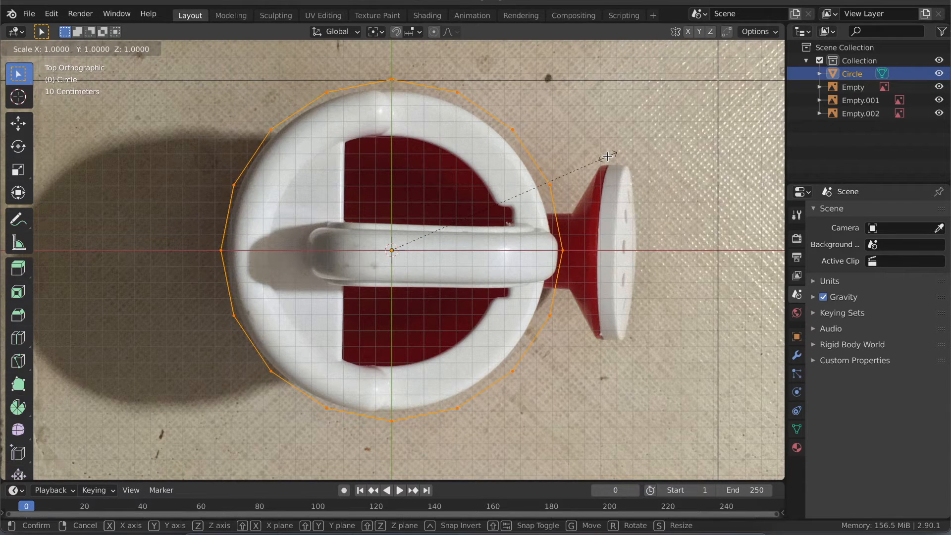
{"action": "key", "text": "shift+z"}
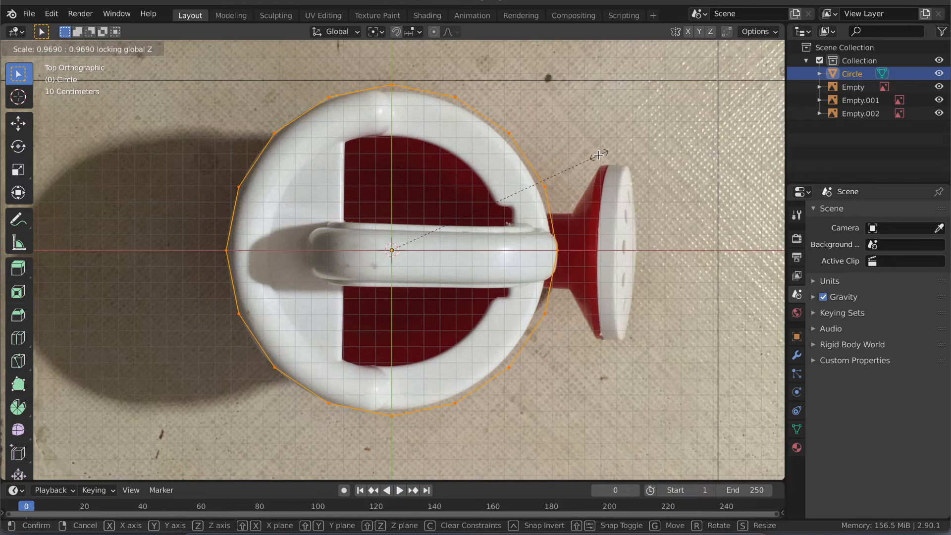
{"action": "left_click", "coordinate": [596, 157]}
- Turn off X-ray display to view the rim band as a solid surface in perspective
{"action": "middle_click_drag", "start_coordinate": [460, 215], "coordinate": [495, 145]}
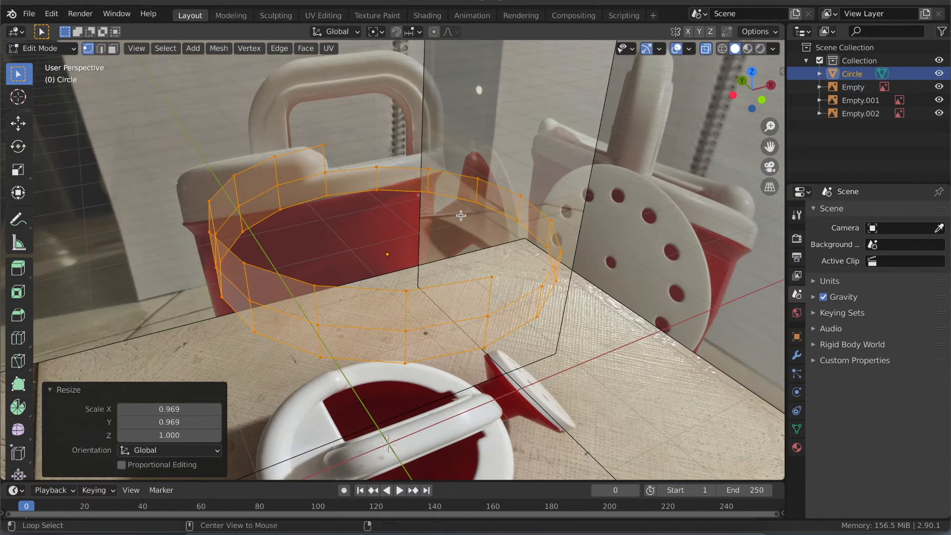
{"action": "key", "text": "alt+z"}
- Try scaling the rim mesh with Z locked, and compare it with scaling uniformly on all axes
{"action": "key", "text": "s"}
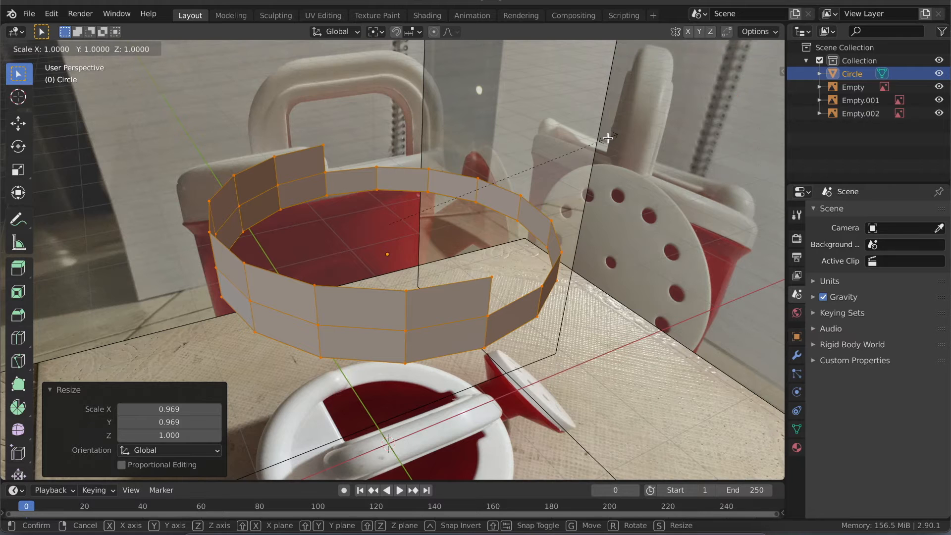
{"action": "key", "text": "shift+z"}
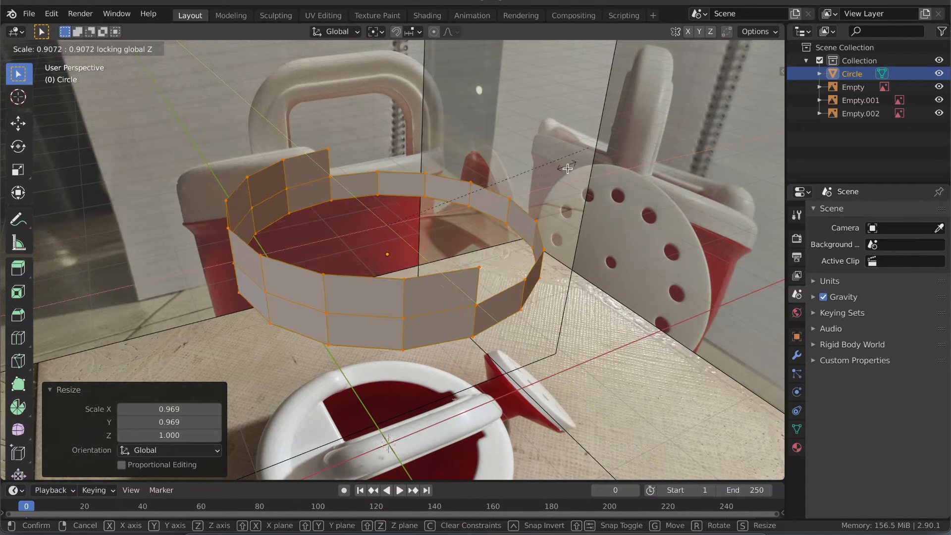
{"action": "right_click", "coordinate": [569, 167]}
{"action": "key", "text": "s"}
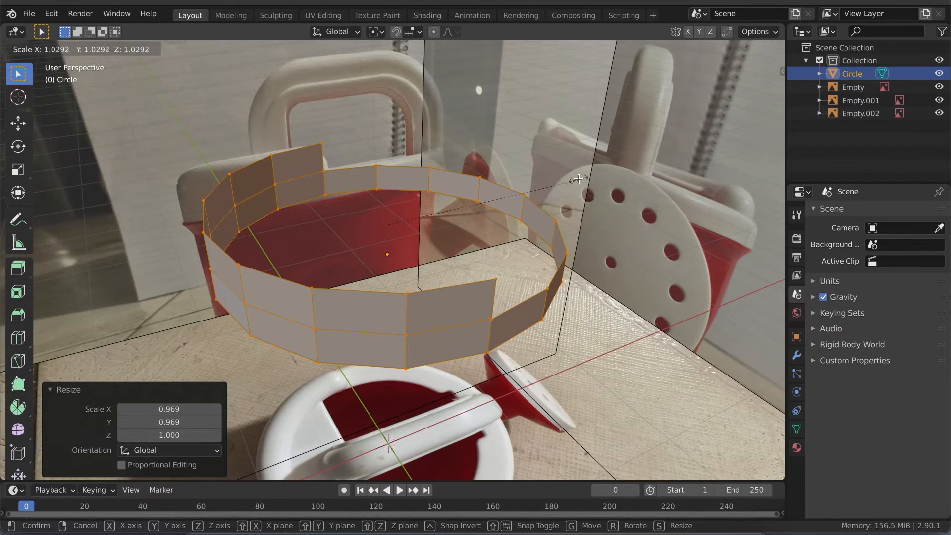
{"action": "right_click", "coordinate": [578, 179]}
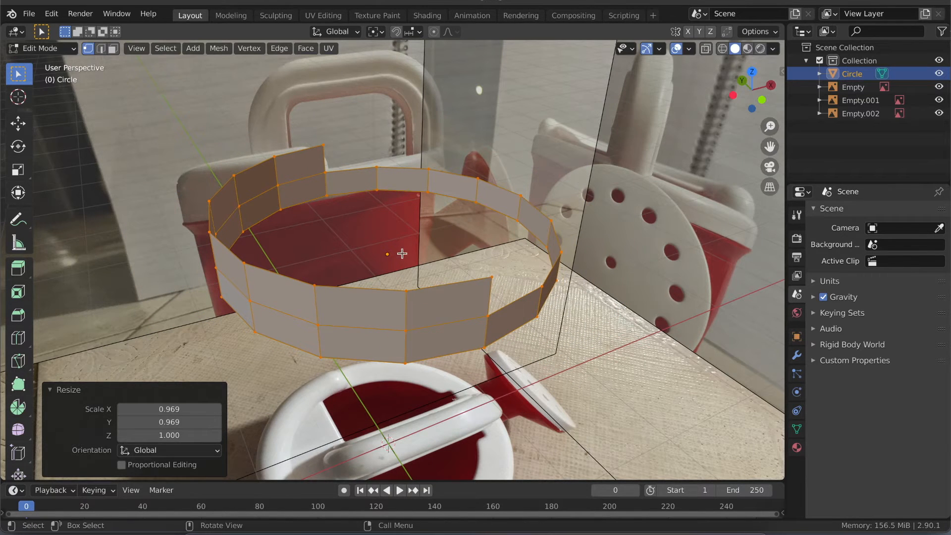
- Undo the X and Y scaling of the rim mesh, keeping the whole mesh selected
{"action": "key", "text": "ctrl+z"}
{"action": "key", "text": "ctrl+z"}
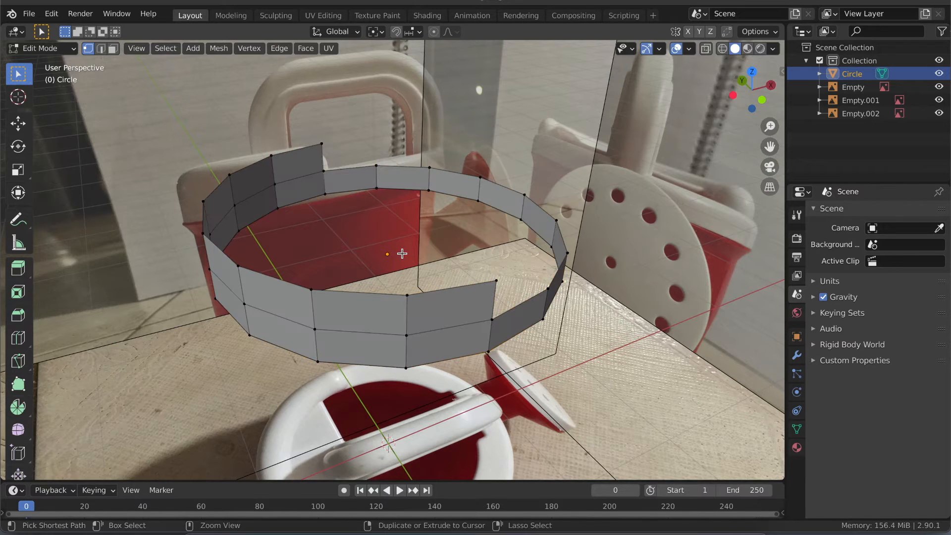
{"action": "key", "text": "ctrl+shift+z"}
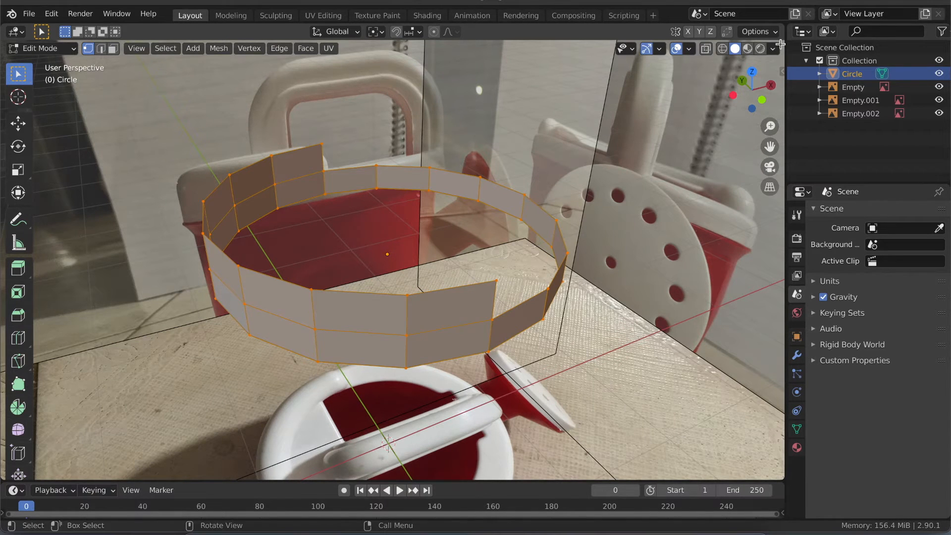
- Scale the whole rim mesh to 0.941 in X and Y with Z locked, fitting the outer rim in the top reference image
{"action": "left_click", "coordinate": [752, 72]}
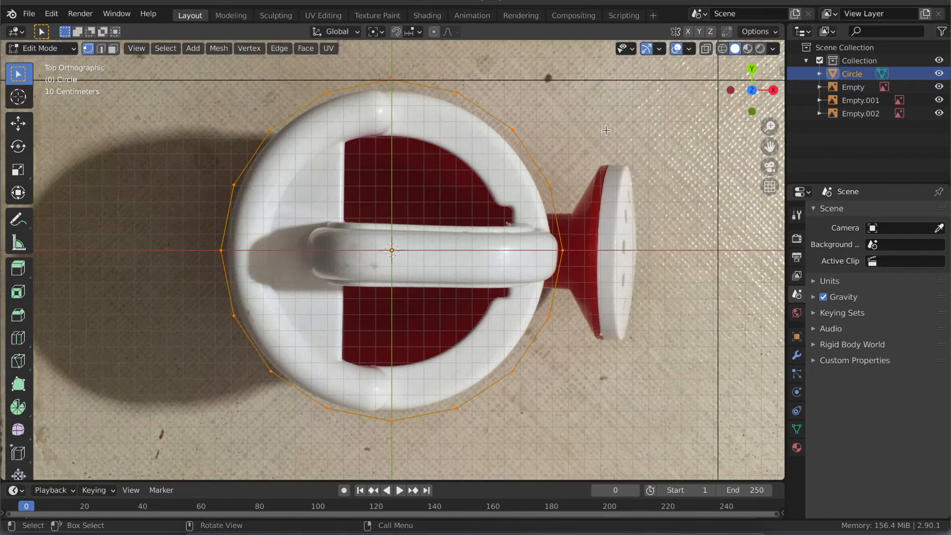
{"action": "key", "text": "s"}
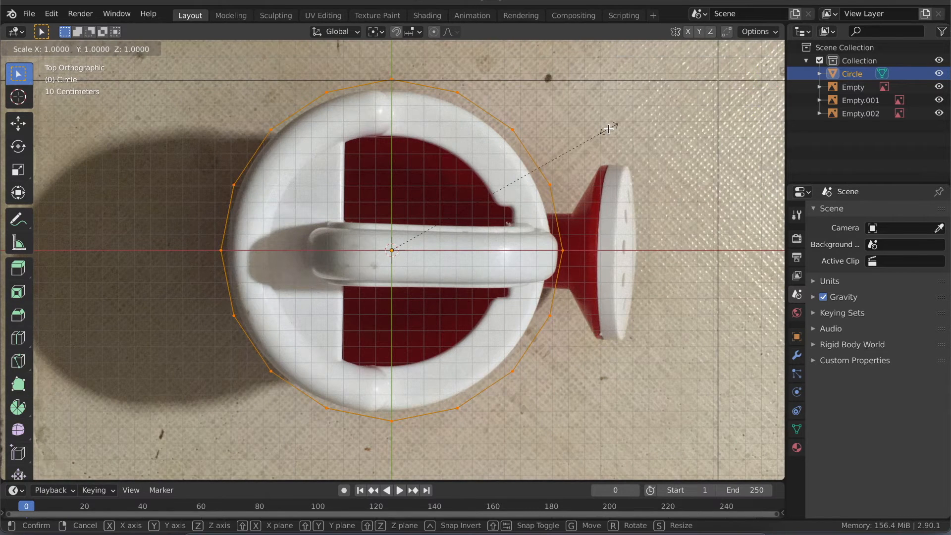
{"action": "key", "text": "shift+z"}
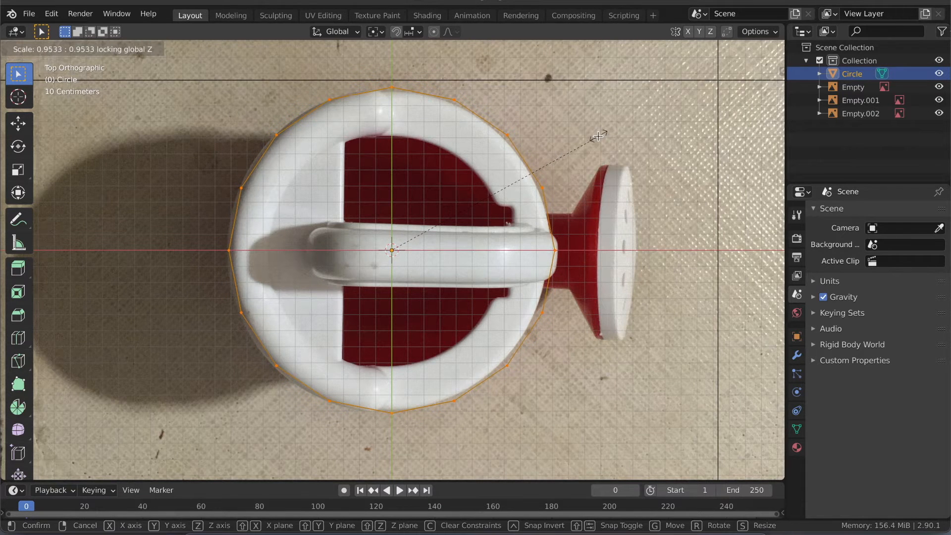
{"action": "left_click", "coordinate": [597, 137]}
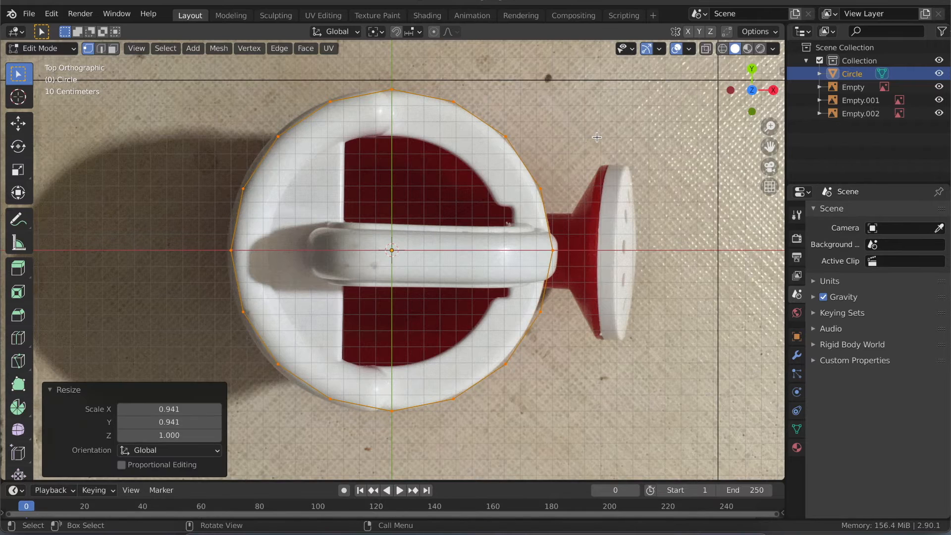
{"action": "middle_click_drag", "start_coordinate": [453, 139], "coordinate": [719, 97]}
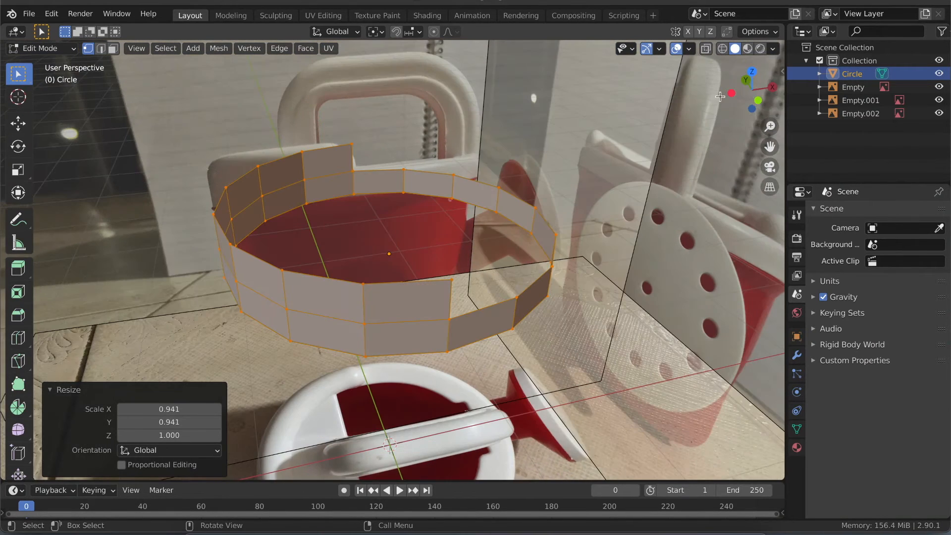
{"action": "left_click", "coordinate": [758, 101]}
{"action": "left_click_drag", "start_coordinate": [201, 191], "coordinate": [420, 204]}
{"action": "left_click_drag", "start_coordinate": [580, 217], "coordinate": [385, 234]}
{"action": "middle_click_drag", "start_coordinate": [387, 233], "coordinate": [466, 190]}
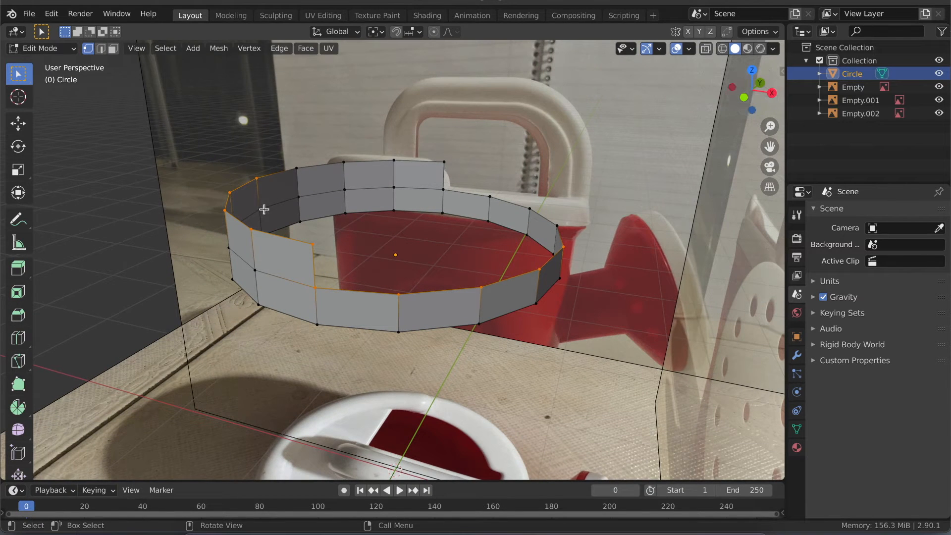
{"action": "left_click", "coordinate": [350, 255]}
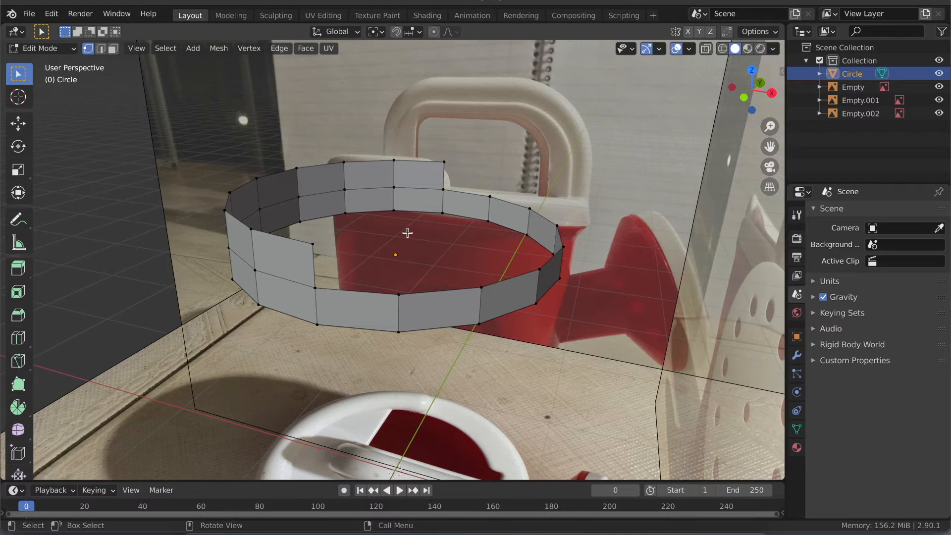
- With X-ray on, extrude the rim's upper edge loop inward, scaling it to 0.725 in X and Y with Z locked to match the opening
{"action": "left_click", "coordinate": [744, 97]}
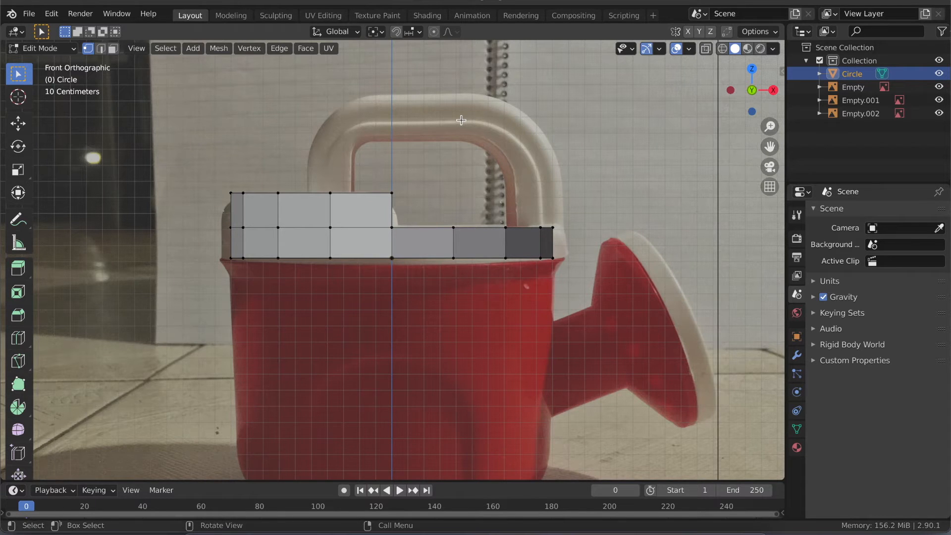
{"action": "key", "text": "alt+z"}
{"action": "left_click_drag", "start_coordinate": [215, 167], "coordinate": [384, 236]}
{"action": "middle_click_drag", "start_coordinate": [436, 176], "coordinate": [437, 178]}
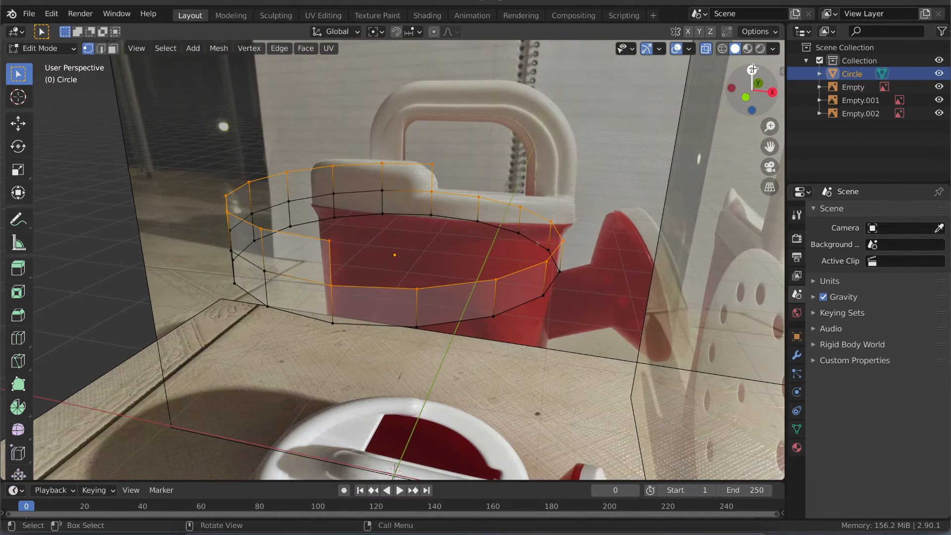
{"action": "left_click", "coordinate": [753, 70]}
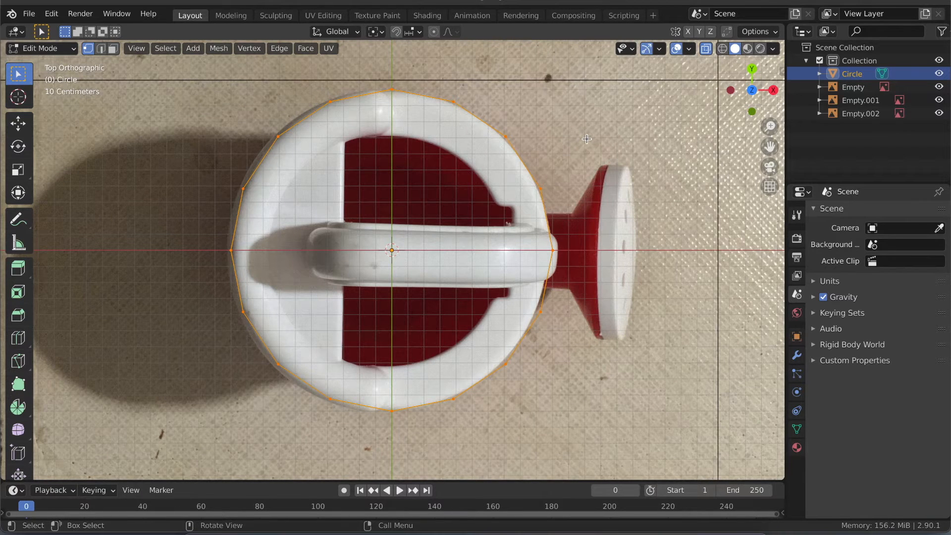
{"action": "key", "text": "g"}
{"action": "key", "text": "s"}
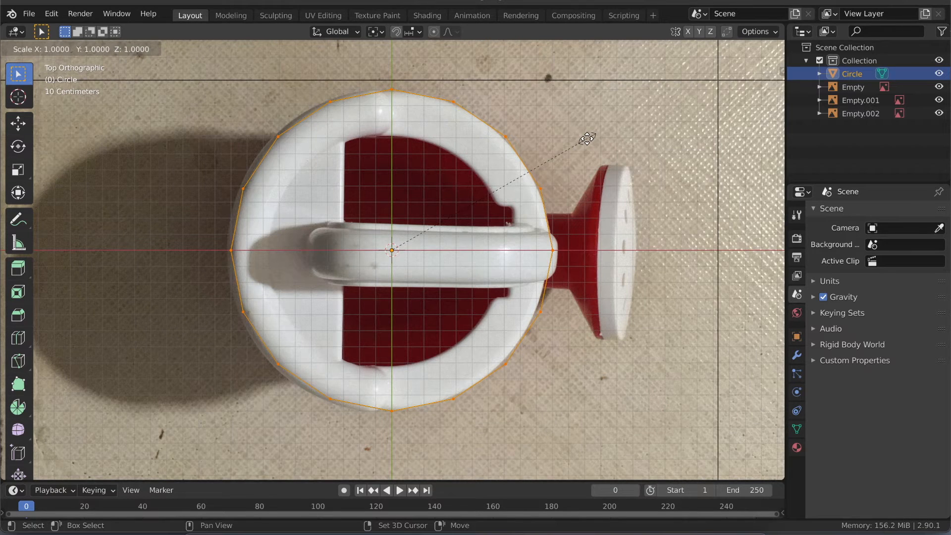
{"action": "key", "text": "shift+z"}
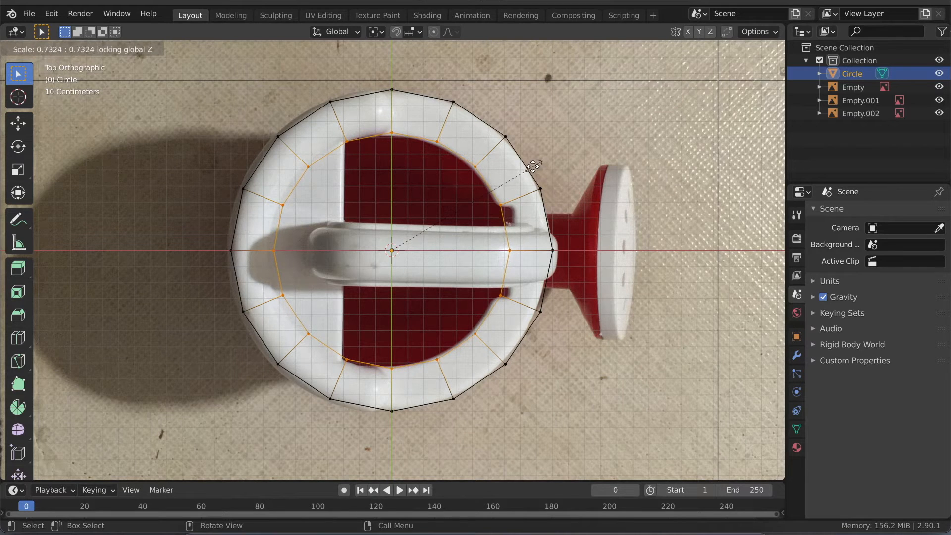
{"action": "left_click", "coordinate": [532, 168]}
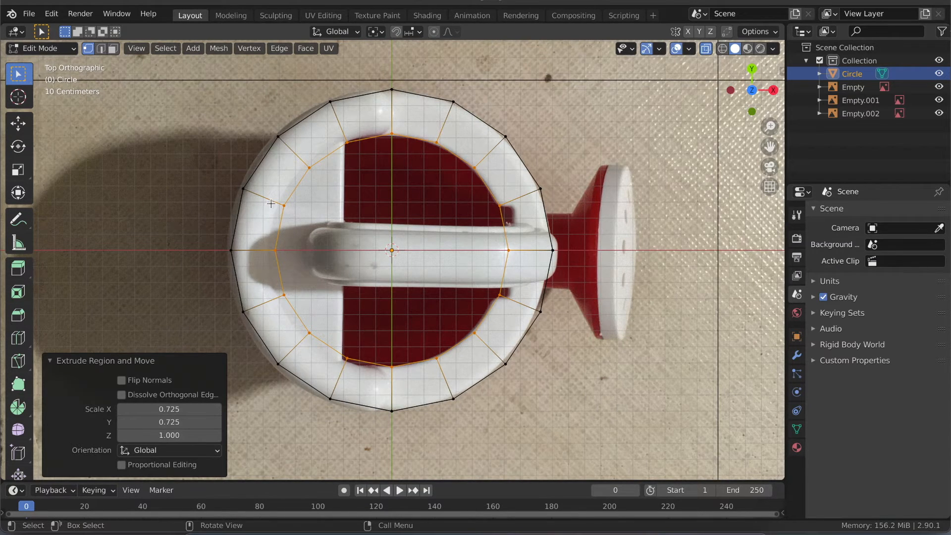
- Turn off X-ray display and check the extruded ring against the top reference image and in perspective
{"action": "middle_click_drag", "start_coordinate": [338, 289], "coordinate": [347, 279]}
{"action": "key", "text": "alt+z"}
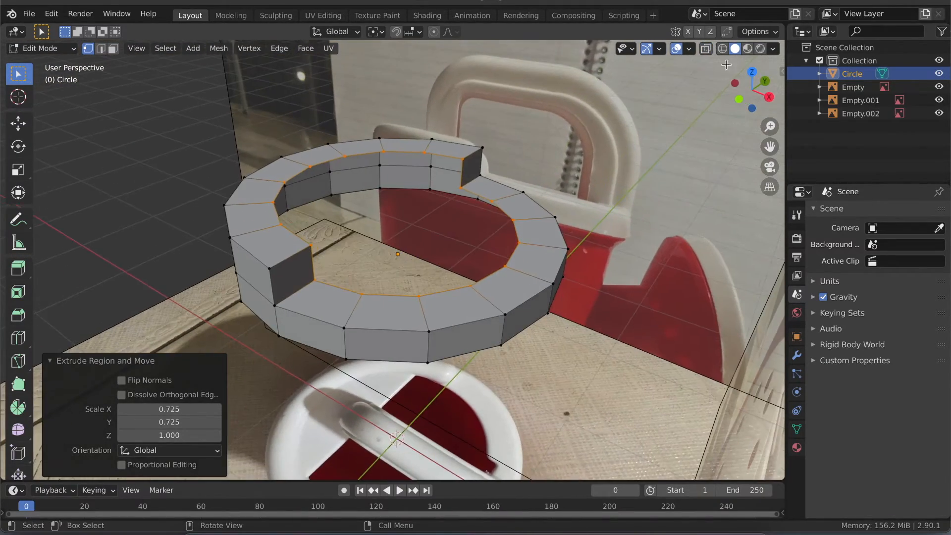
{"action": "left_click", "coordinate": [752, 72]}
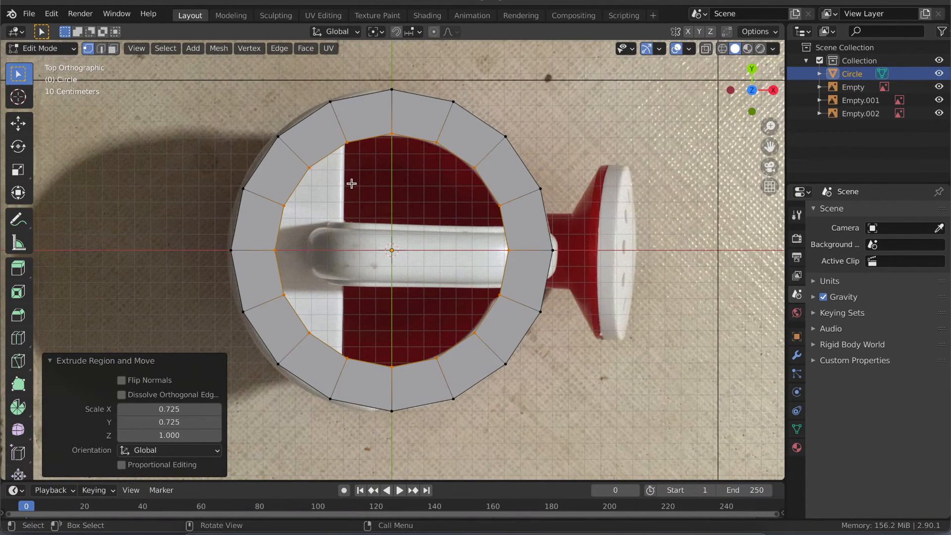
{"action": "middle_click_drag", "start_coordinate": [348, 193], "coordinate": [348, 193]}
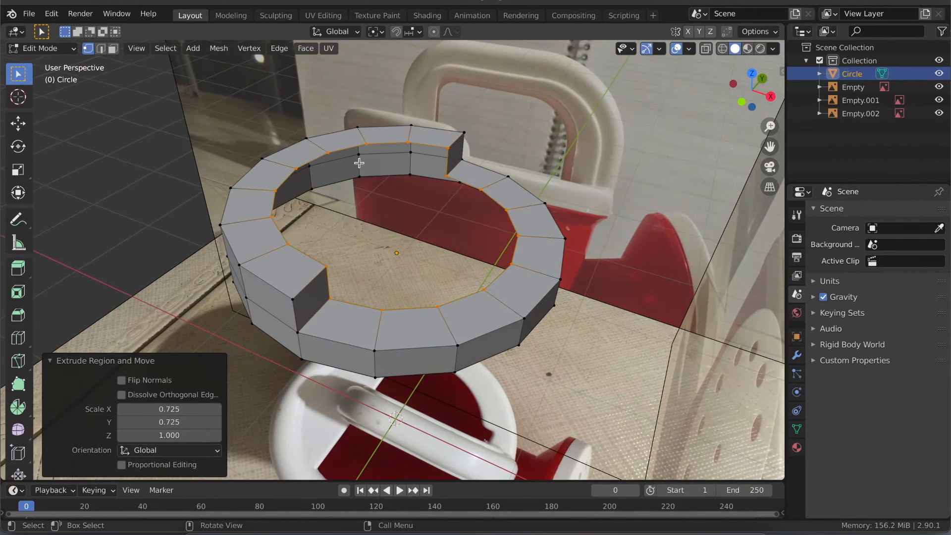
{"action": "middle_click_drag", "start_coordinate": [473, 190], "coordinate": [538, 130]}
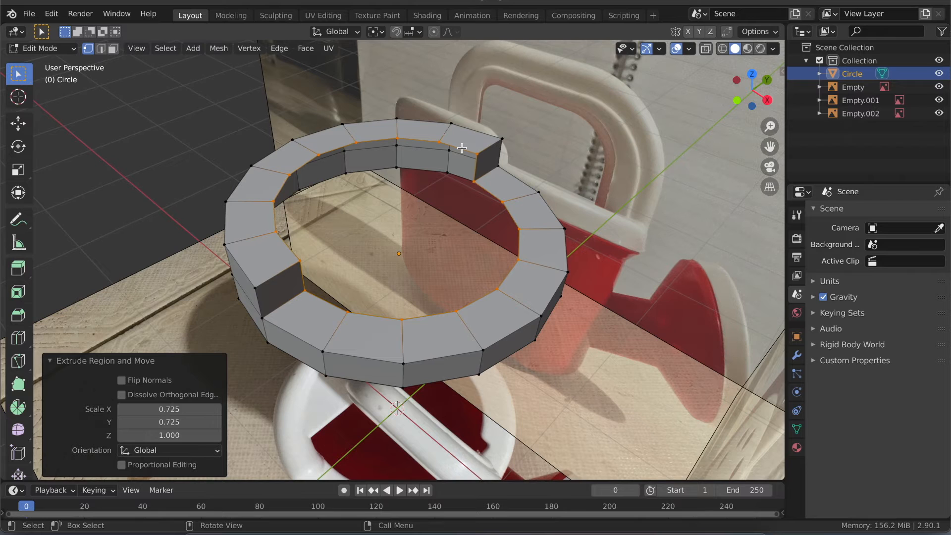
- Select the rim's inner edge loop, then deselect its low half so only the raised half's inner upper edge stays selected
{"action": "key", "text": "alt+a"}
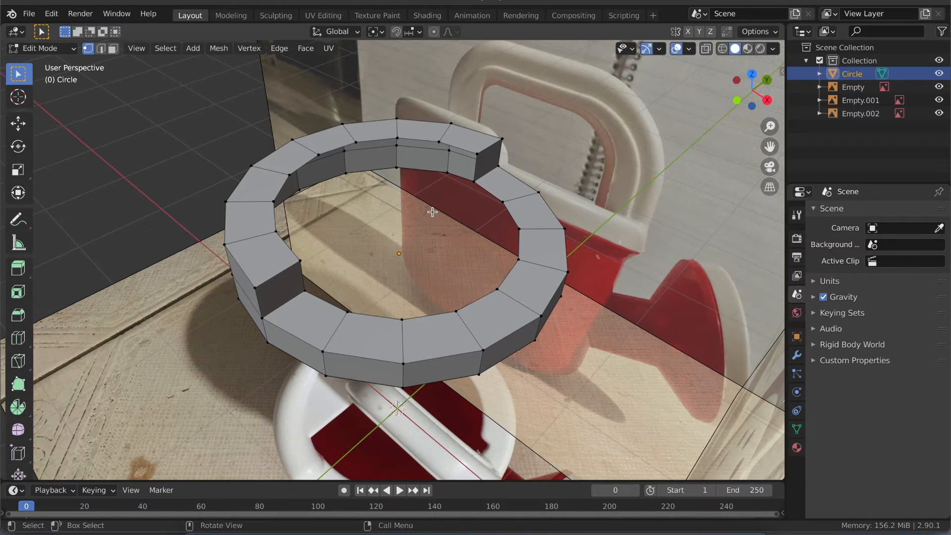
{"action": "left_click", "coordinate": [469, 152], "text": "alt"}
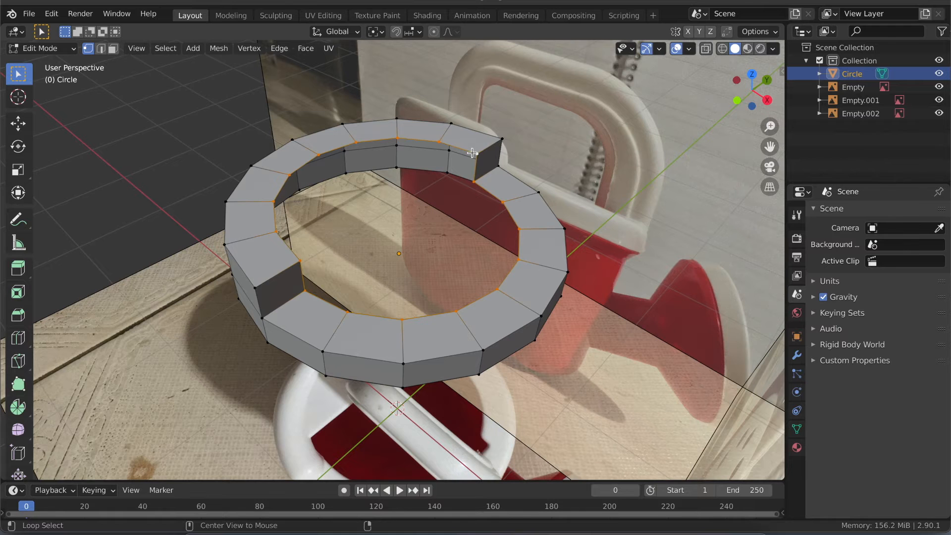
{"action": "middle_click_drag", "start_coordinate": [359, 261], "coordinate": [340, 143]}
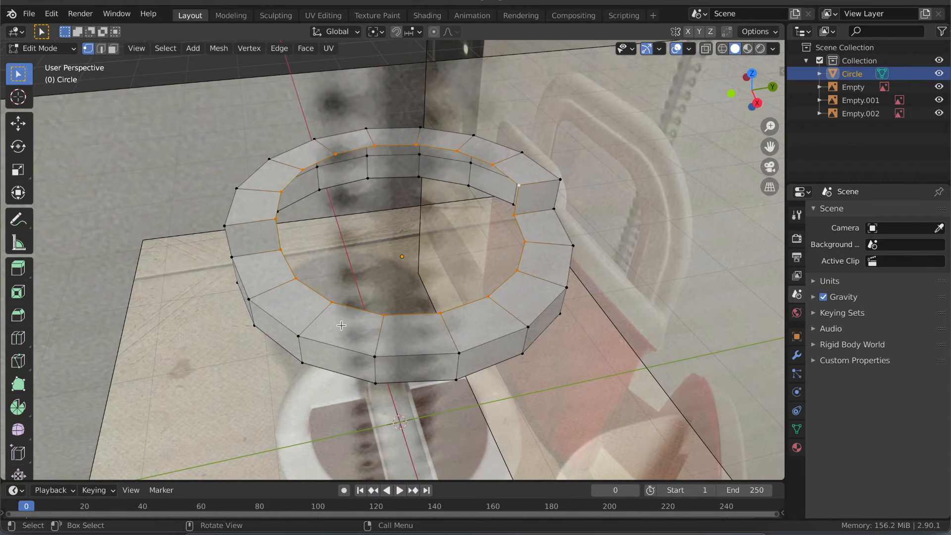
{"action": "mouse_move", "coordinate": [370, 227]}
{"action": "middle_mouse_down"}
{"action": "mouse_move", "coordinate": [399, 243]}
{"action": "mouse_move", "coordinate": [414, 233]}
{"action": "mouse_move", "coordinate": [373, 229]}
{"action": "middle_mouse_up"}
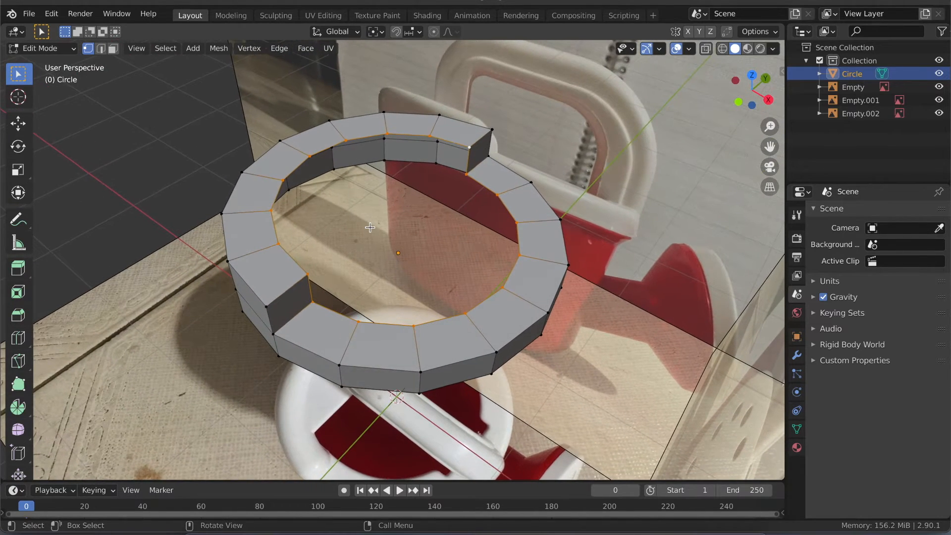
{"action": "left_click", "coordinate": [752, 76]}
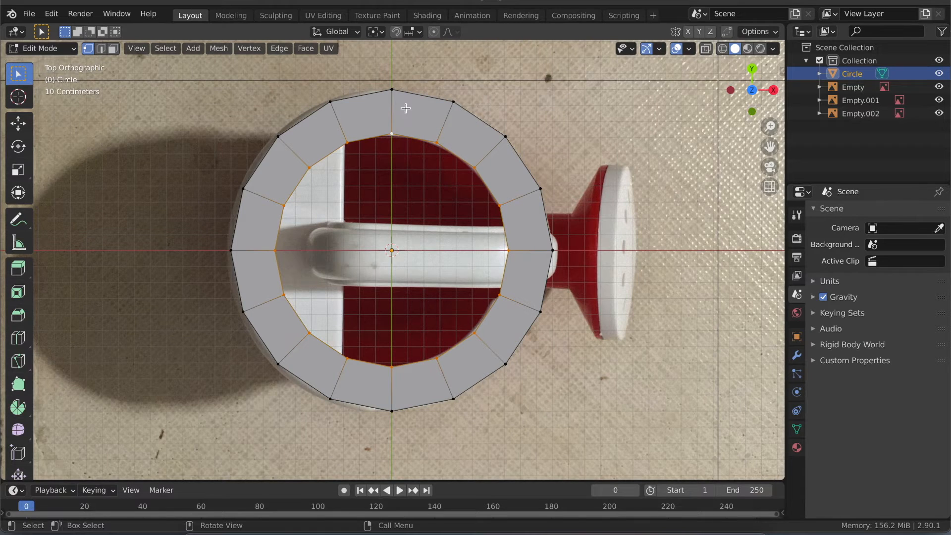
{"action": "left_click_drag", "start_coordinate": [405, 80], "coordinate": [577, 417]}
{"action": "middle_click_drag", "start_coordinate": [513, 365], "coordinate": [484, 173]}
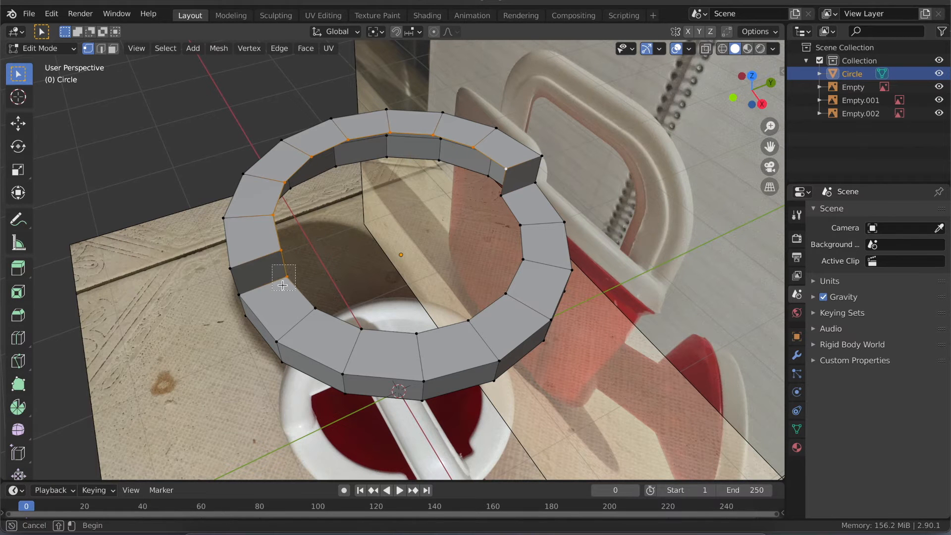
{"action": "middle_click_drag", "start_coordinate": [298, 280], "coordinate": [323, 224]}
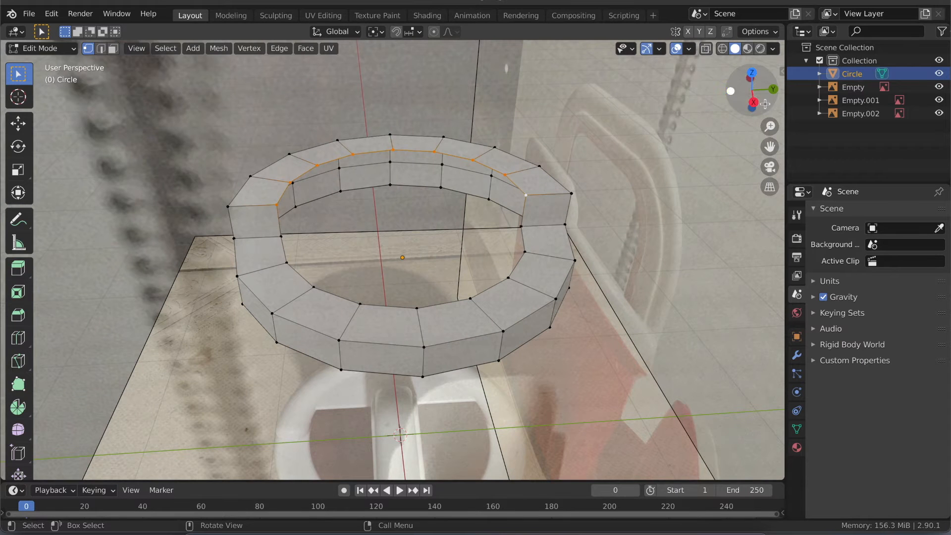
- Extrude the raised half's inner upper edge 0.1356 m downward along Z in the back view
{"action": "left_click", "coordinate": [773, 89]}
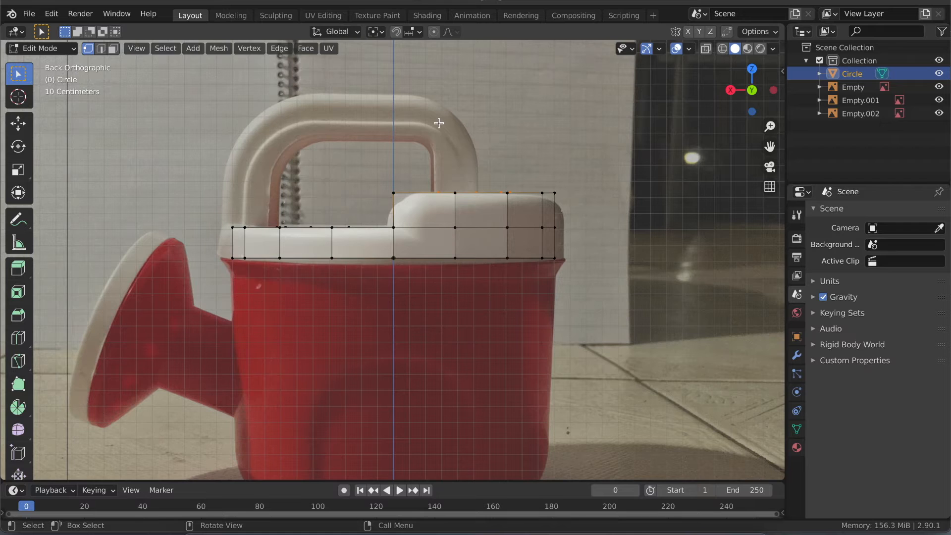
{"action": "key", "text": "e"}
{"action": "key", "text": "z"}
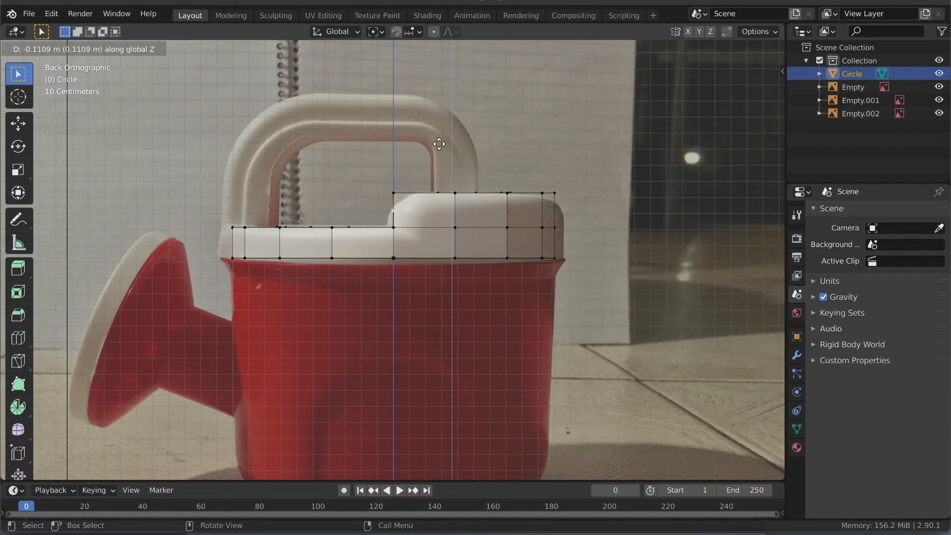
{"action": "left_click", "coordinate": [438, 144]}
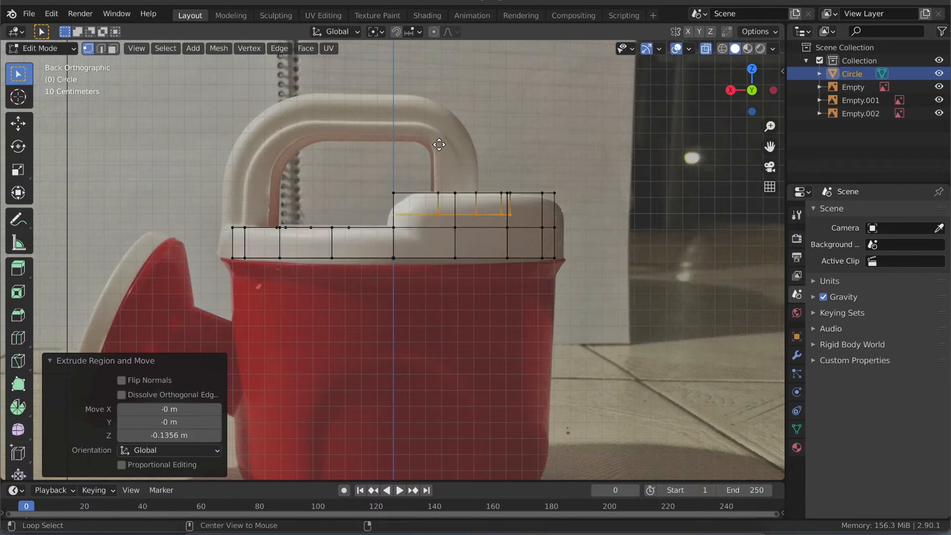
- Move the extruded inner edge a further 0.074 m down along Z to the low rim's level, and turn off X-ray display
{"action": "key", "text": "g"}
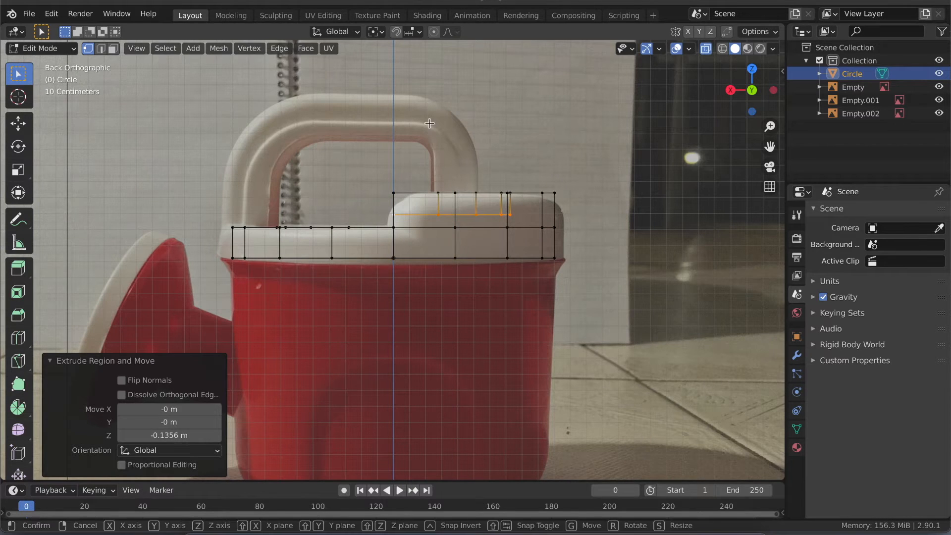
{"action": "key", "text": "z"}
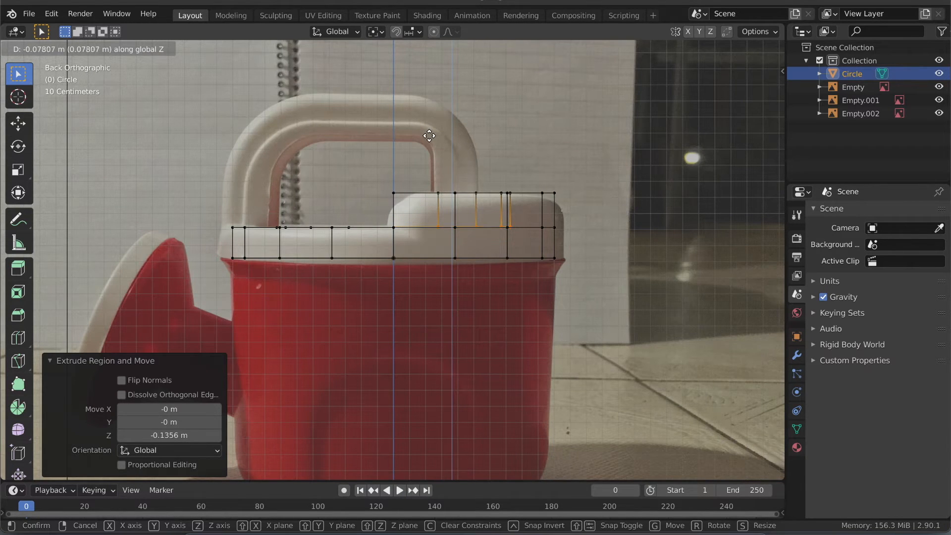
{"action": "left_click", "coordinate": [429, 135]}
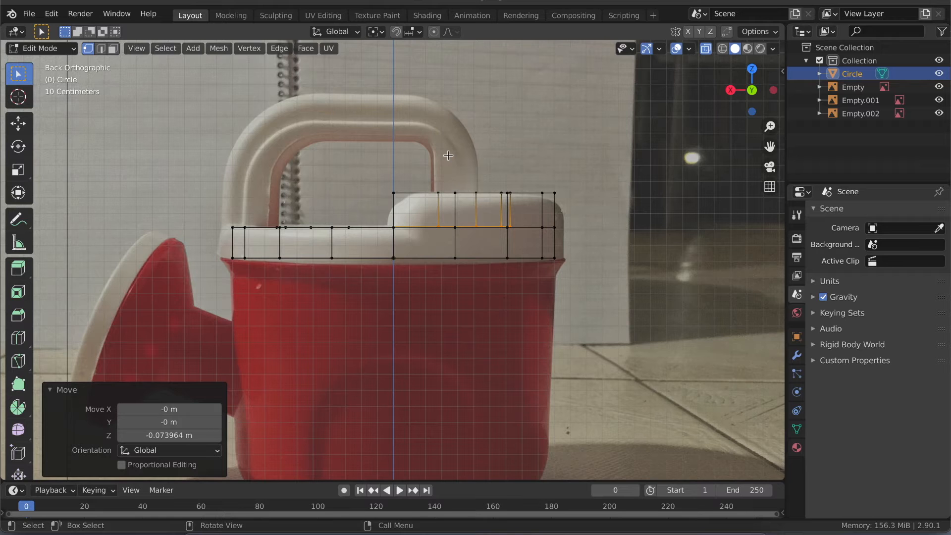
{"action": "middle_click_drag", "start_coordinate": [444, 193], "coordinate": [445, 193]}
{"action": "key", "text": "alt+z"}
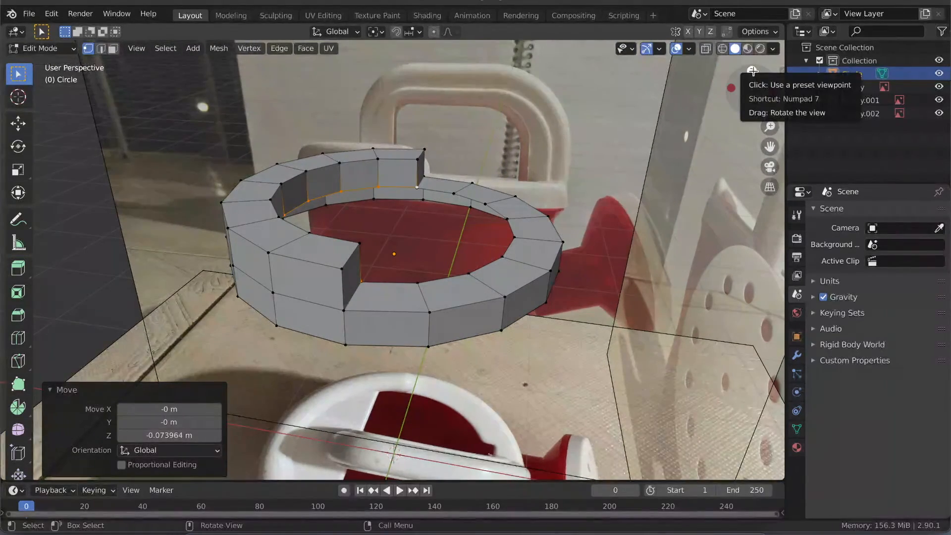
{"action": "left_click", "coordinate": [752, 70]}
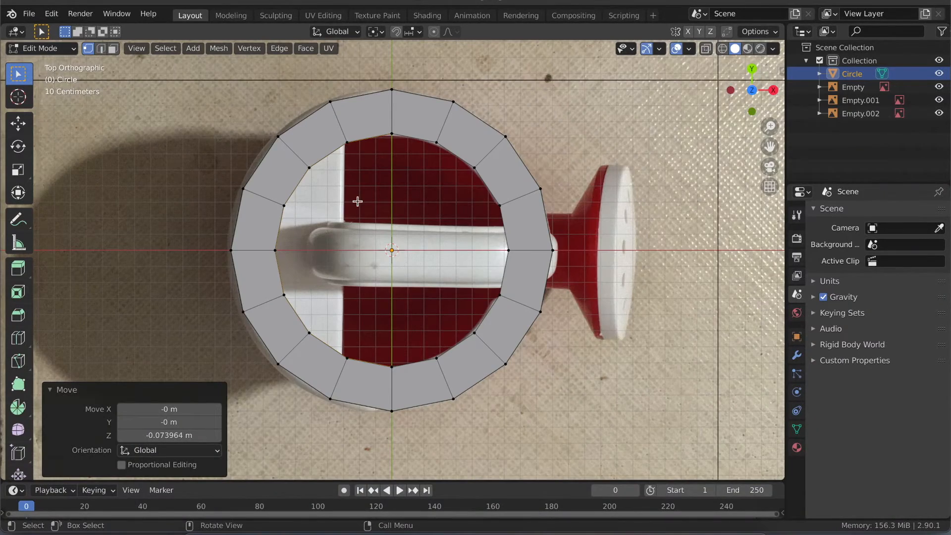
{"action": "middle_click_drag", "start_coordinate": [360, 184], "coordinate": [360, 183]}
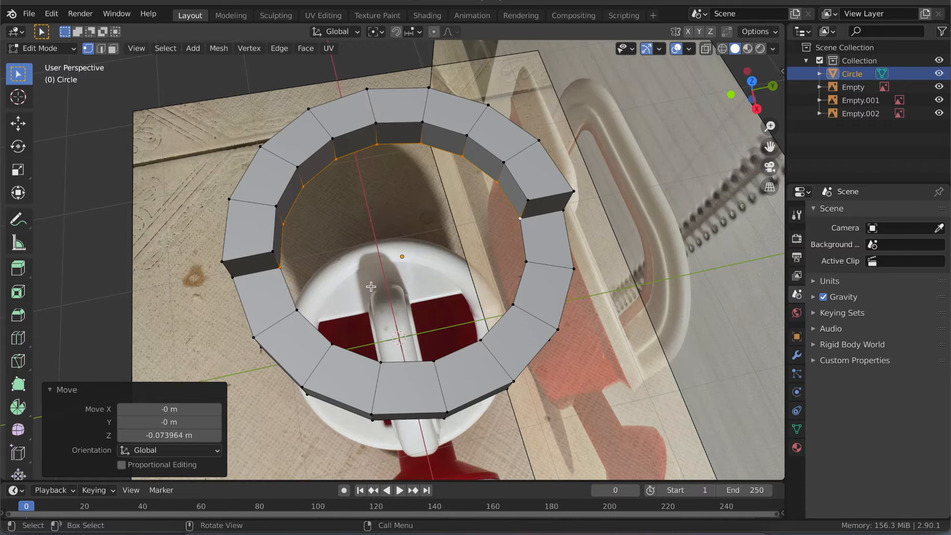
{"action": "middle_click_drag", "start_coordinate": [400, 285], "coordinate": [421, 274]}
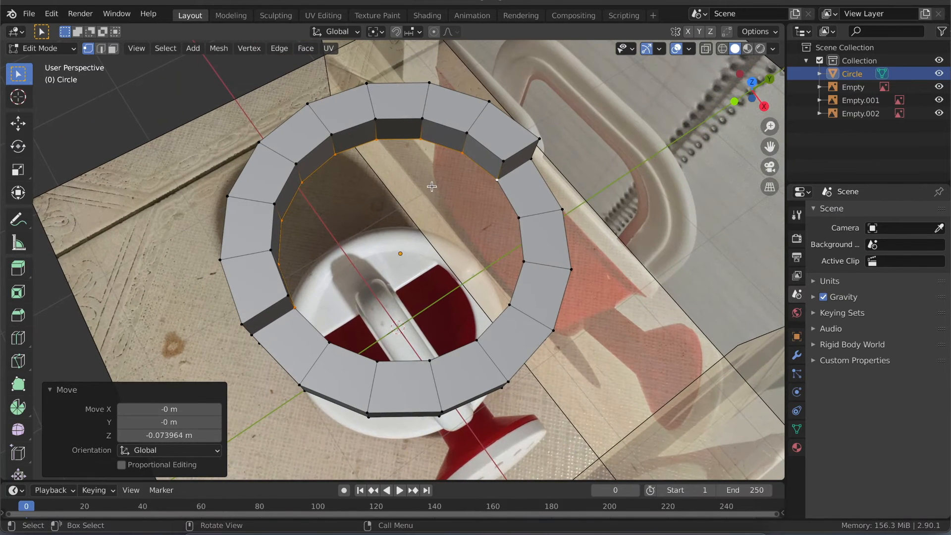
{"action": "key", "text": "g"}
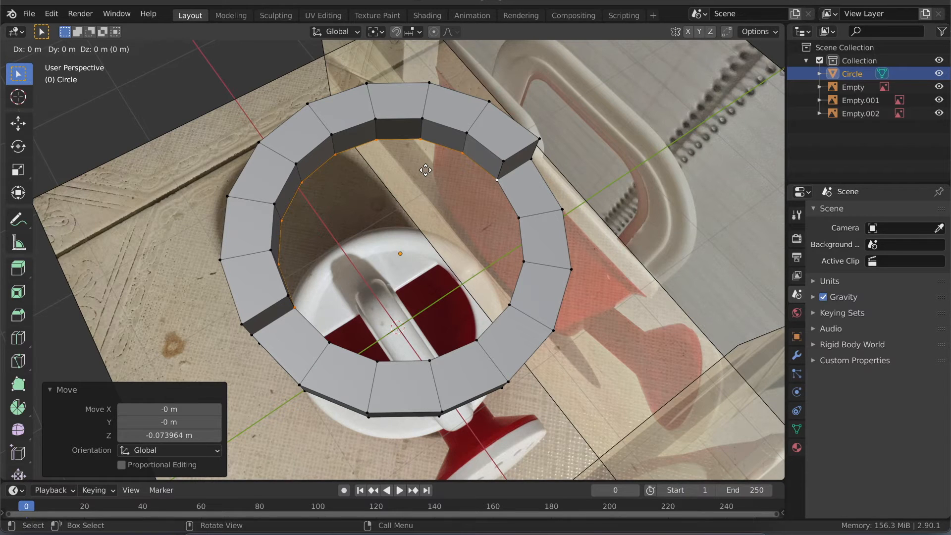
{"action": "right_click", "coordinate": [425, 170]}
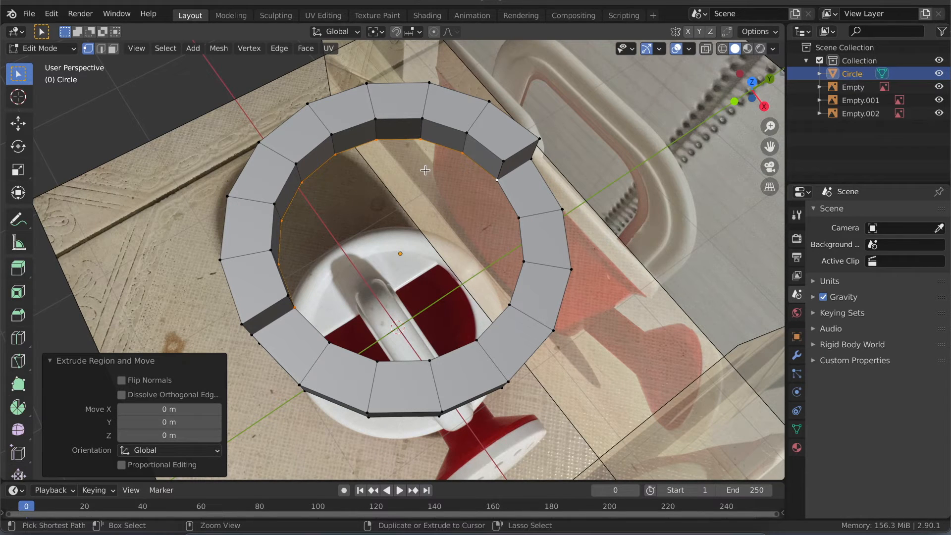
{"action": "key", "text": "ctrl+z"}
- Try to extrude the raised half's lower inner edge inward, scaled to 0.444 in X and Y, and undo it along with the previous downward move
{"action": "middle_click_drag", "start_coordinate": [385, 209], "coordinate": [387, 211]}
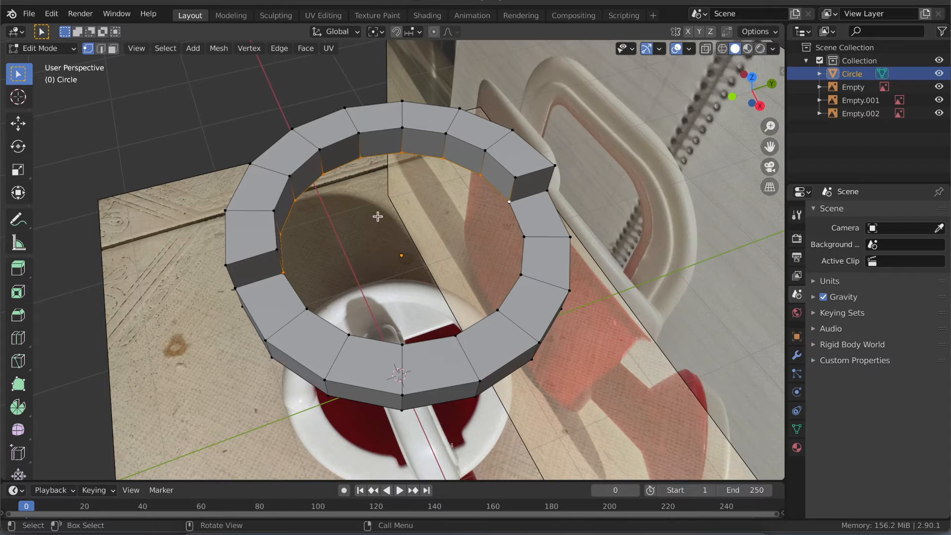
{"action": "scroll", "coordinate": [378, 217], "scroll_direction": "down", "scroll_amount": 5}
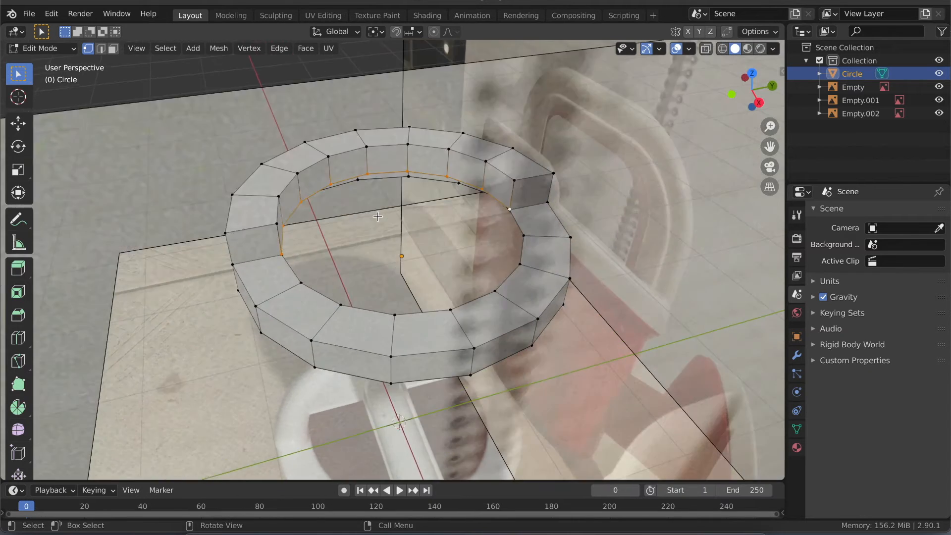
{"action": "scroll", "coordinate": [377, 217], "scroll_direction": "up", "scroll_amount": 10}
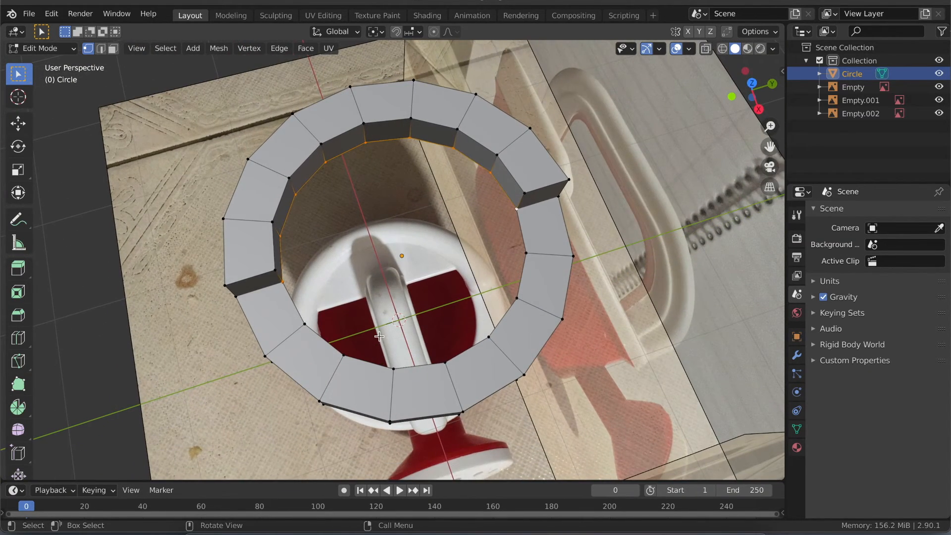
{"action": "scroll", "coordinate": [388, 332], "scroll_direction": "down", "scroll_amount": 10}
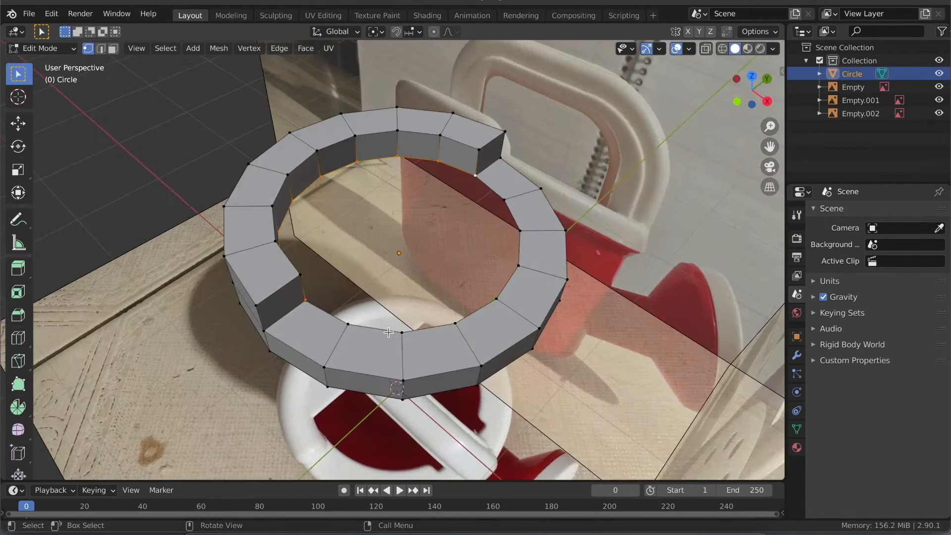
{"action": "scroll", "coordinate": [389, 333], "scroll_direction": "up", "scroll_amount": 5}
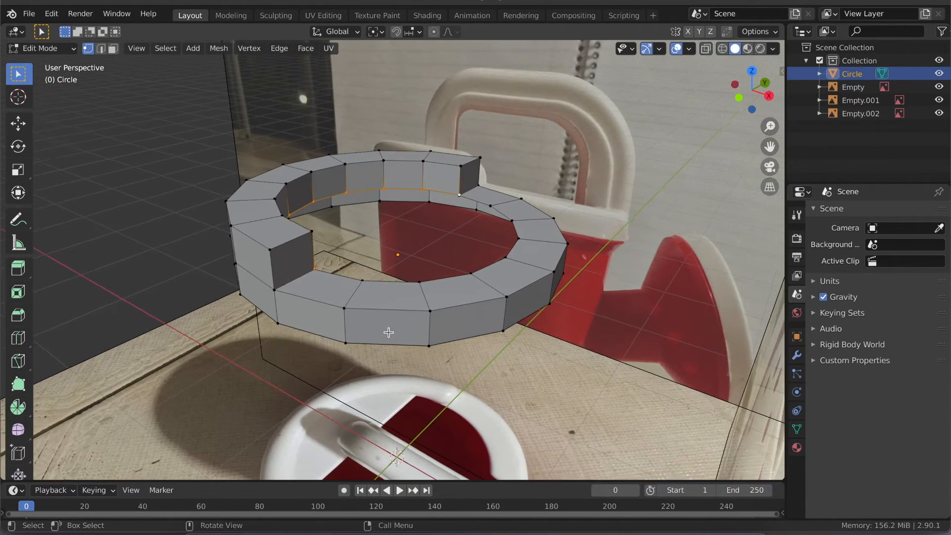
{"action": "scroll", "coordinate": [388, 333], "scroll_direction": "up", "scroll_amount": 1}
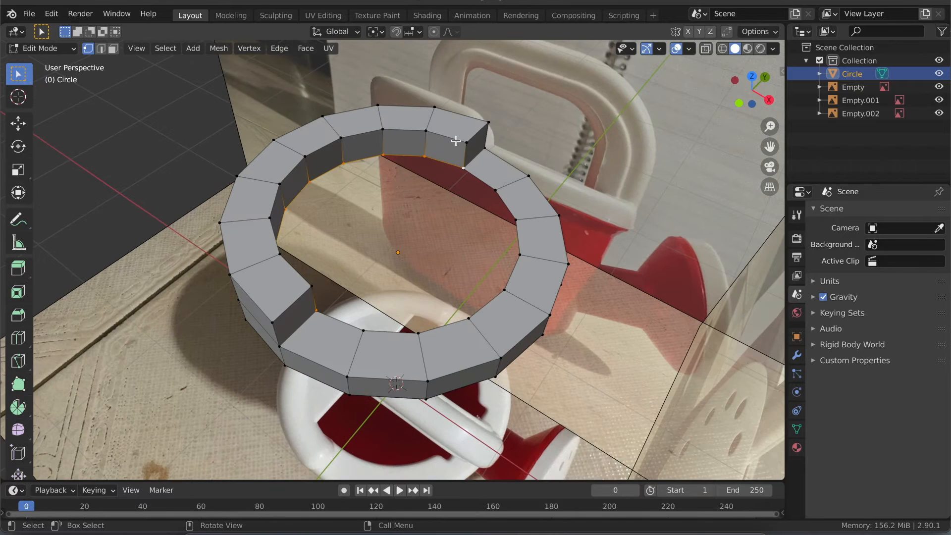
{"action": "key", "text": "s"}
{"action": "key", "text": "shift+z"}
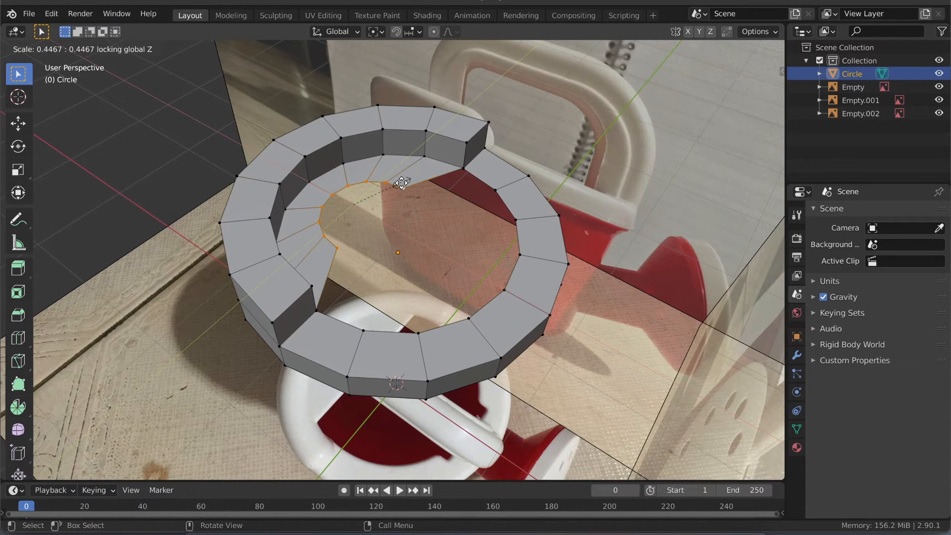
{"action": "left_click", "coordinate": [401, 183]}
{"action": "middle_click_drag", "start_coordinate": [397, 208], "coordinate": [371, 284]}
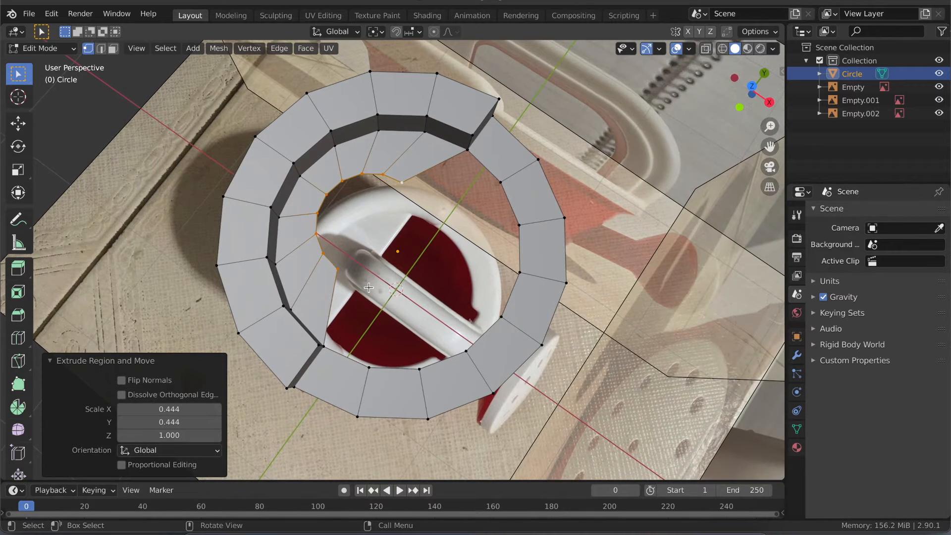
{"action": "key", "text": "ctrl+z"}
{"action": "key", "text": "ctrl+z"}
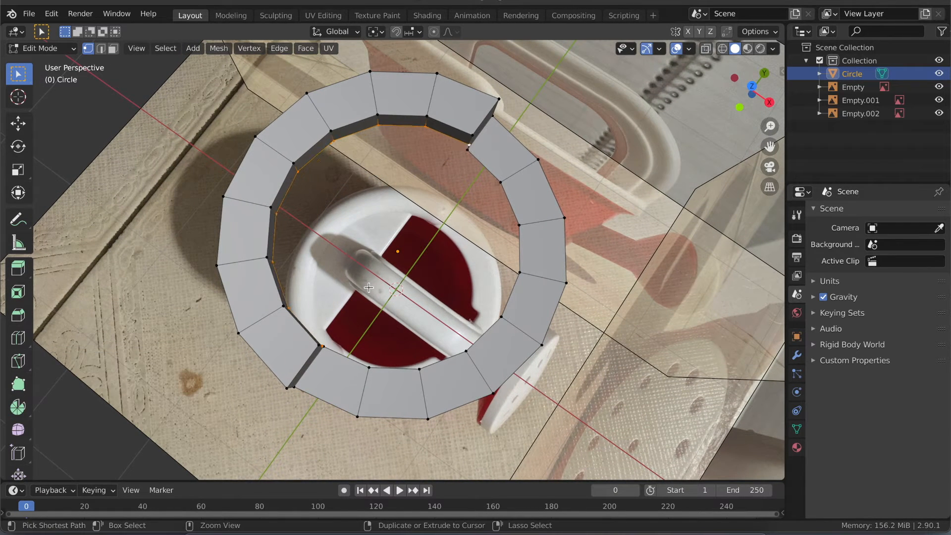
- Snap the 3D cursor to the middle vertex of the low half's upper inner edge and set the transform pivot point to 3D Cursor
{"action": "mouse_move", "coordinate": [368, 288]}
{"action": "middle_mouse_down"}
{"action": "mouse_move", "coordinate": [372, 268]}
{"action": "mouse_move", "coordinate": [369, 287]}
{"action": "middle_mouse_up"}
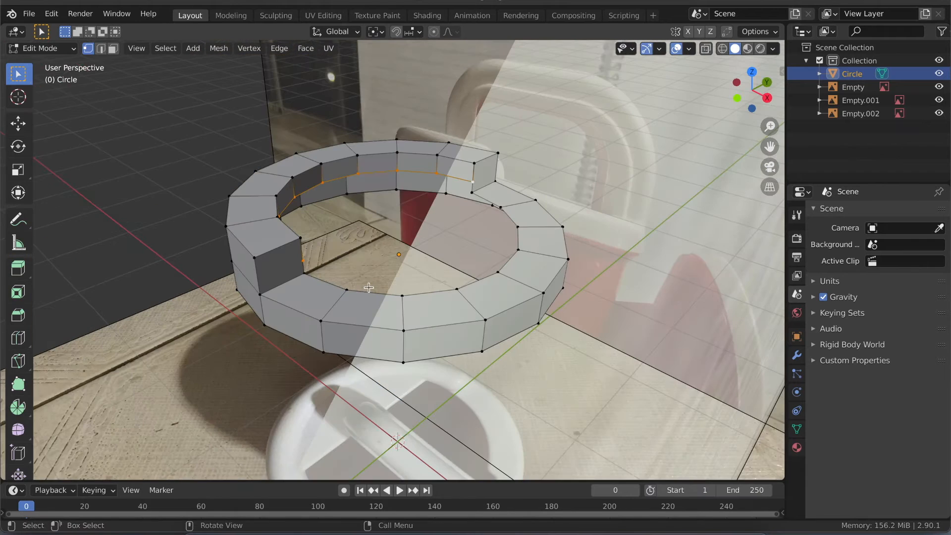
{"action": "middle_click_drag", "start_coordinate": [397, 238], "coordinate": [398, 240]}
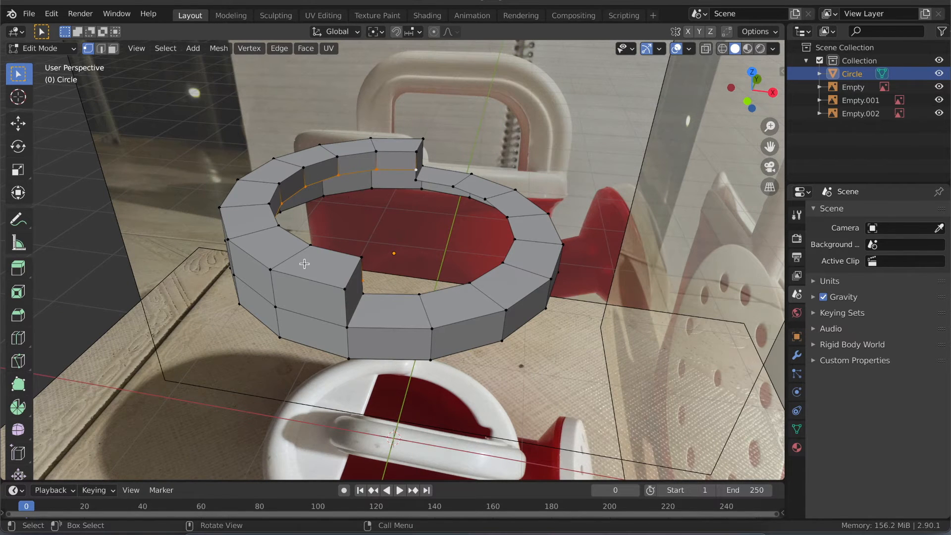
{"action": "left_click", "coordinate": [514, 239]}
{"action": "key", "text": "shift"}
{"action": "key", "text": "shift+s"}
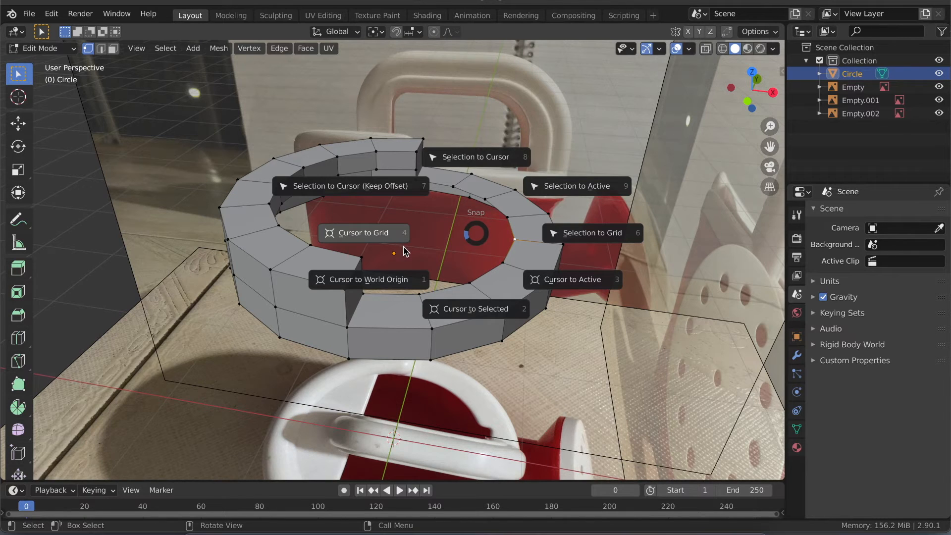
{"action": "left_click", "coordinate": [460, 312]}
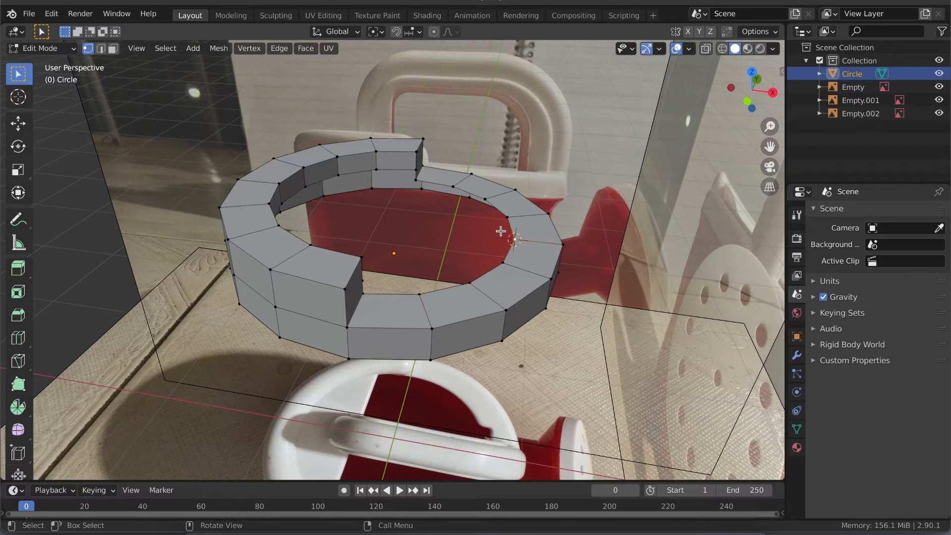
{"action": "left_click", "coordinate": [381, 34]}
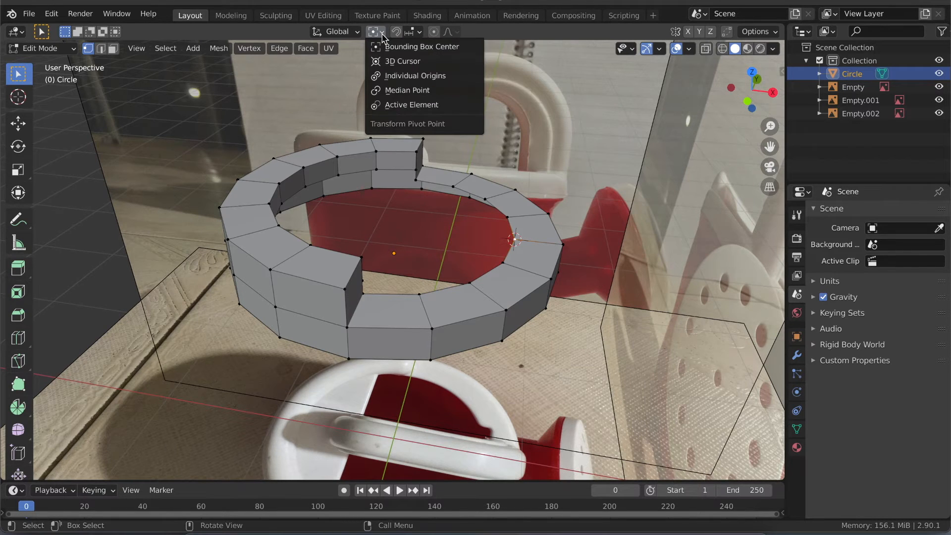
{"action": "left_click", "coordinate": [395, 61]}
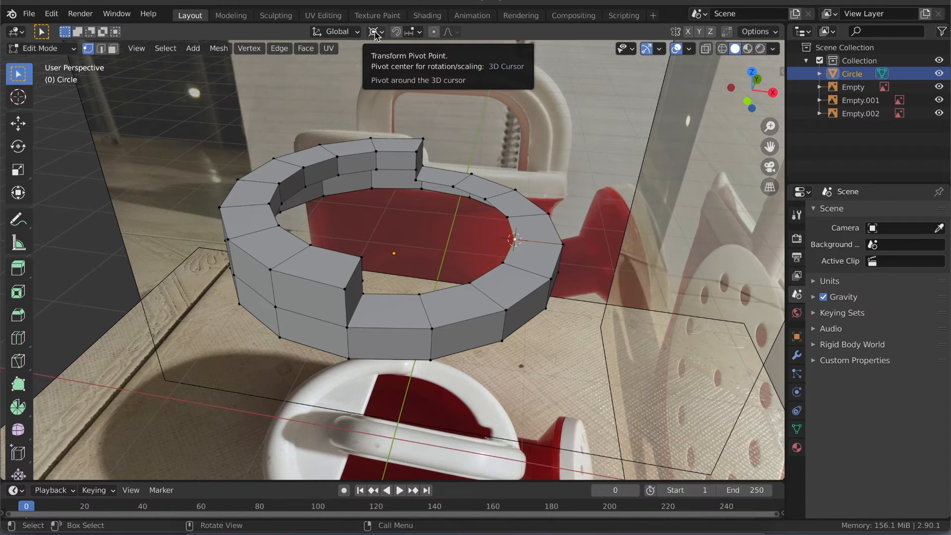
- Select the raised half's lower inner edge loop and move it about 0.049 m down along Z
{"action": "left_click", "coordinate": [385, 168], "text": "alt"}
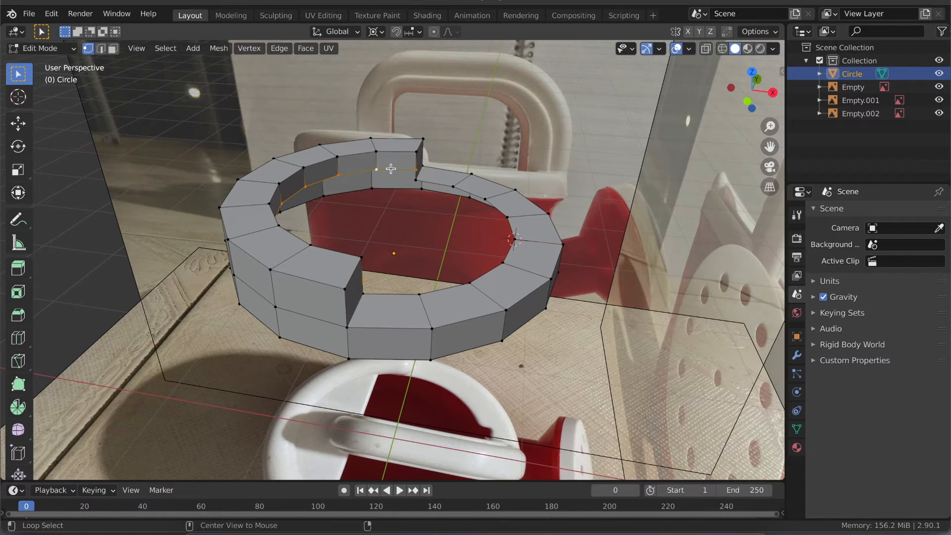
{"action": "scroll", "coordinate": [397, 187], "scroll_direction": "right", "scroll_amount": 10}
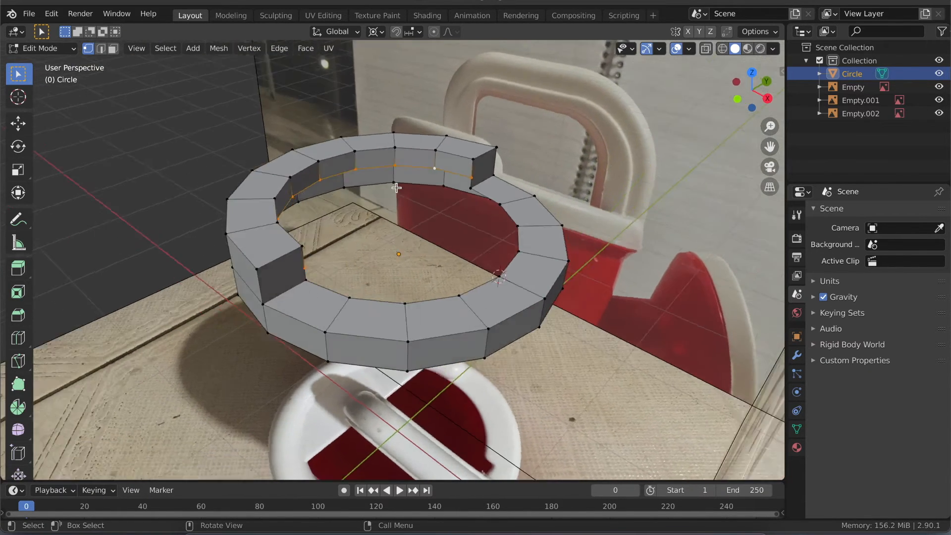
{"action": "scroll", "coordinate": [397, 188], "scroll_direction": "down", "scroll_amount": 5}
{"action": "scroll", "coordinate": [396, 188], "scroll_direction": "right", "scroll_amount": 8}
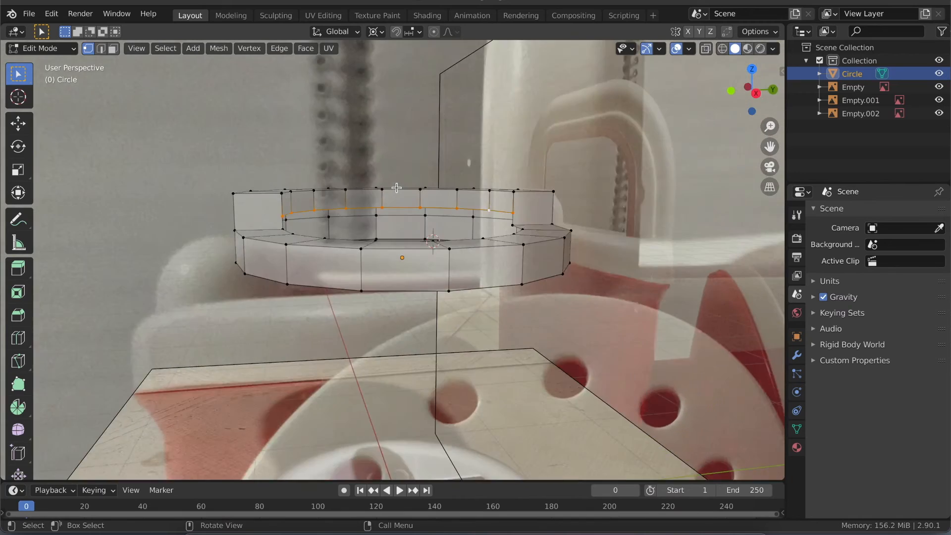
{"action": "scroll", "coordinate": [397, 187], "scroll_direction": "right", "scroll_amount": 4}
{"action": "scroll", "coordinate": [396, 188], "scroll_direction": "up", "scroll_amount": 5}
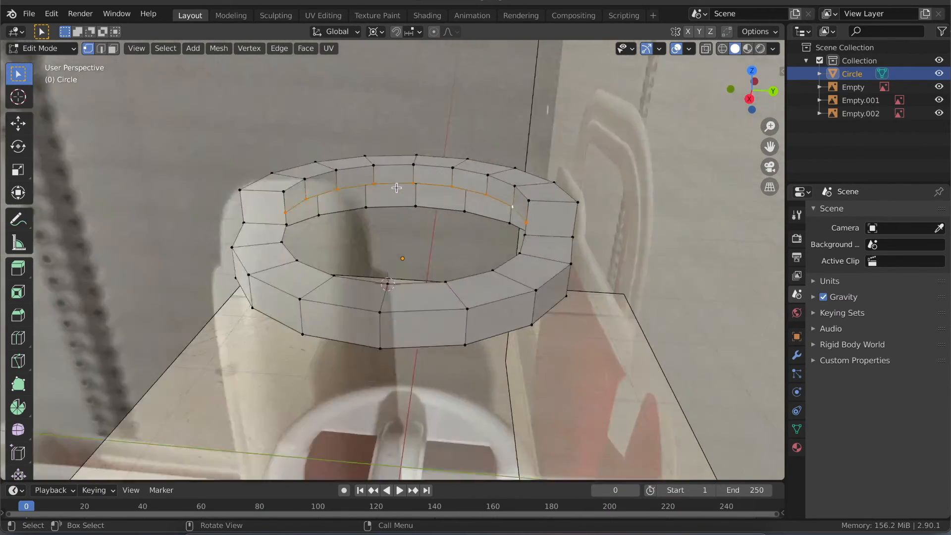
{"action": "scroll", "coordinate": [396, 187], "scroll_direction": "left", "scroll_amount": 10}
{"action": "scroll", "coordinate": [396, 187], "scroll_direction": "left", "scroll_amount": 3}
{"action": "scroll", "coordinate": [396, 188], "scroll_direction": "down", "scroll_amount": 2}
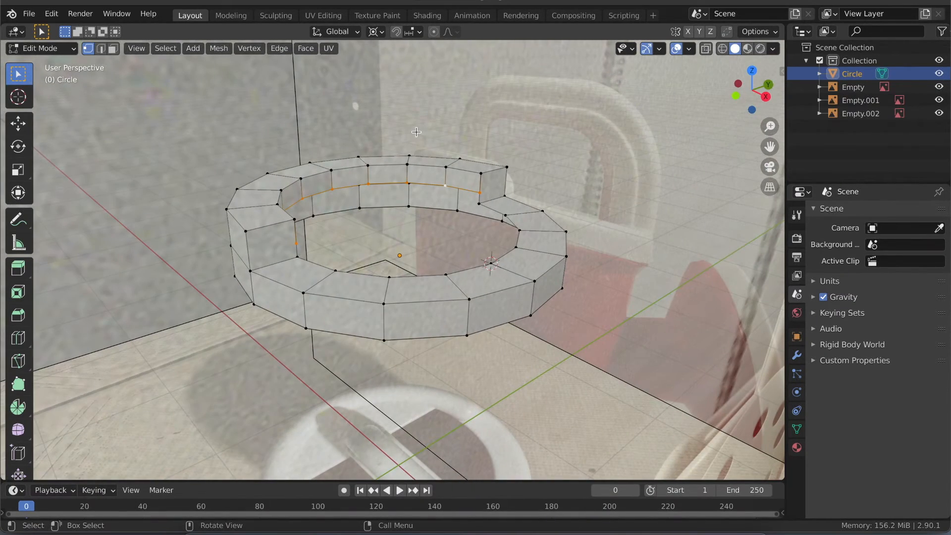
{"action": "key", "text": "g"}
{"action": "key", "text": "z"}
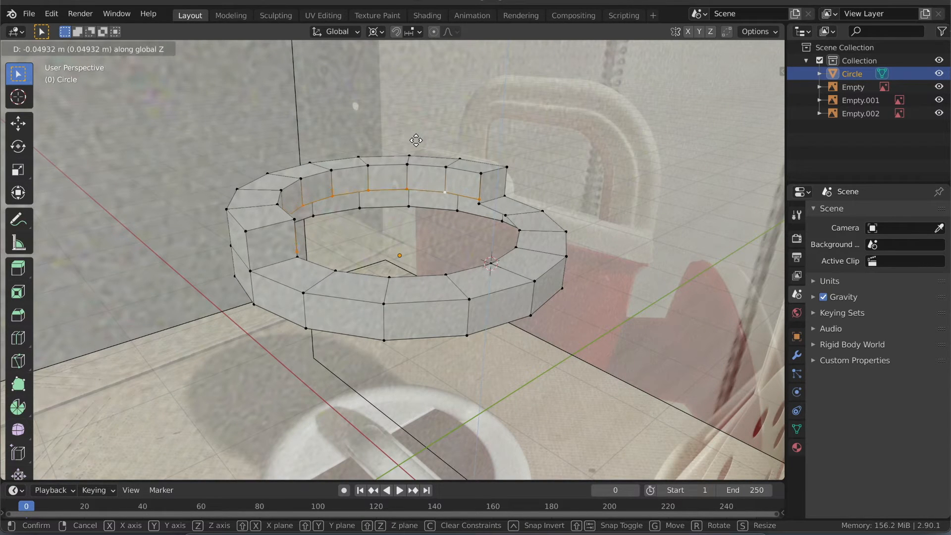
{"action": "left_click", "coordinate": [421, 138]}
- In the right orthographic view, move the selected inner edge a further 0.033 m down along Z to the low rim's level
{"action": "left_click", "coordinate": [766, 97]}
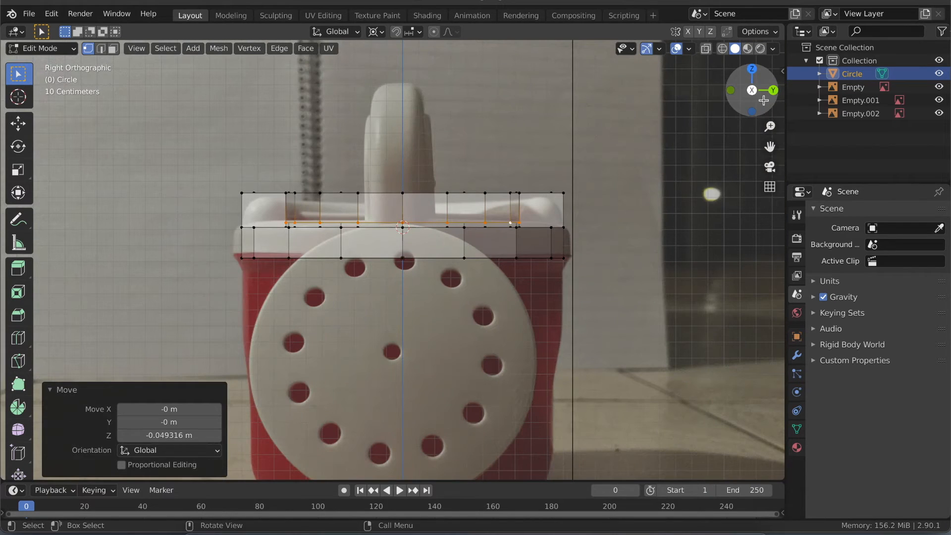
{"action": "key", "text": "g"}
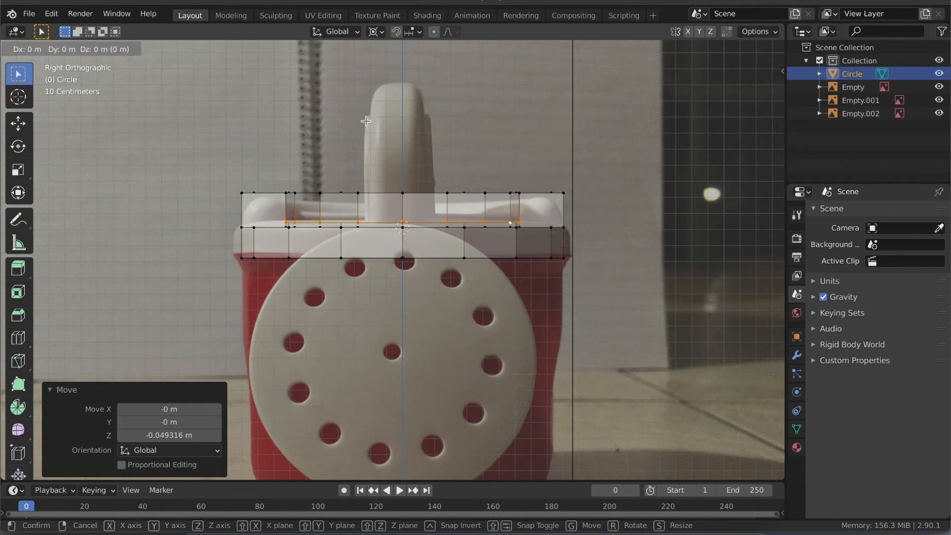
{"action": "key", "text": "z"}
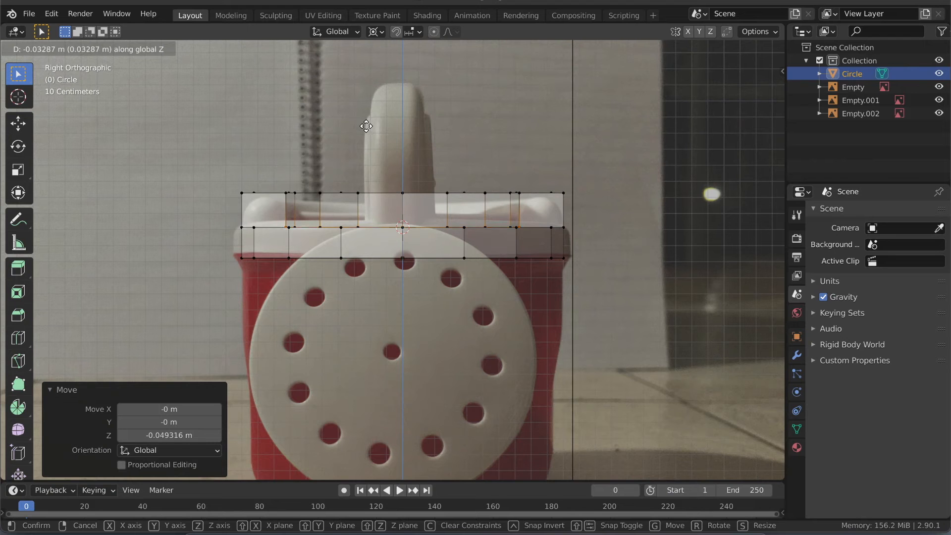
{"action": "left_click", "coordinate": [366, 126]}
- In the top view, extrude the selected inner edge toward the 3D cursor, scaled to 0.504 in X and Y with Z locked
{"action": "mouse_move", "coordinate": [341, 229]}
{"action": "middle_mouse_down"}
{"action": "mouse_move", "coordinate": [357, 278]}
{"action": "mouse_move", "coordinate": [340, 221]}
{"action": "mouse_move", "coordinate": [340, 229]}
{"action": "middle_mouse_up"}
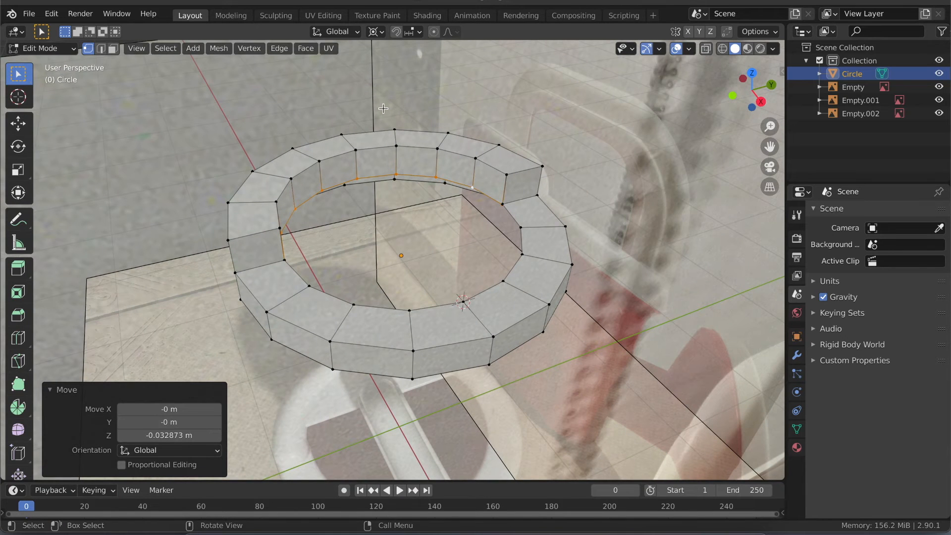
{"action": "left_click", "coordinate": [752, 73]}
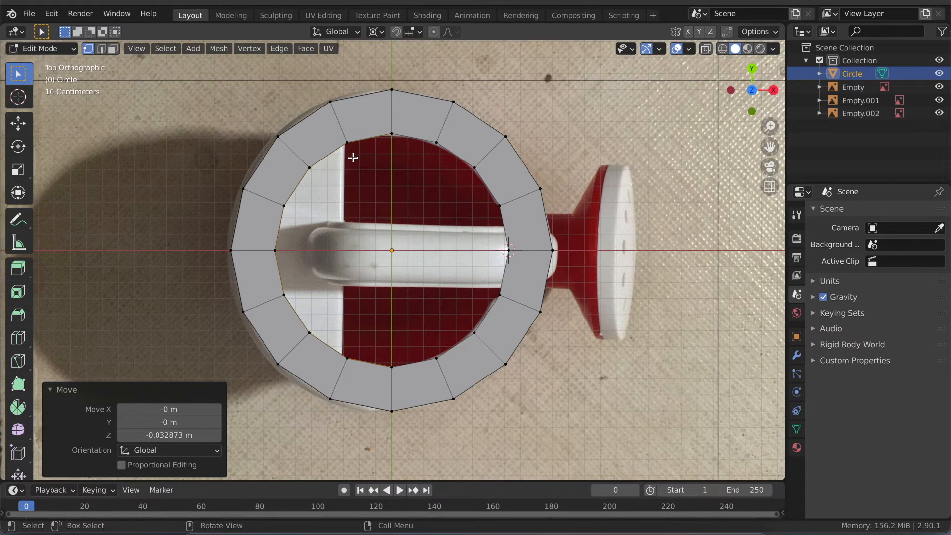
{"action": "key", "text": "g"}
{"action": "key", "text": "s"}
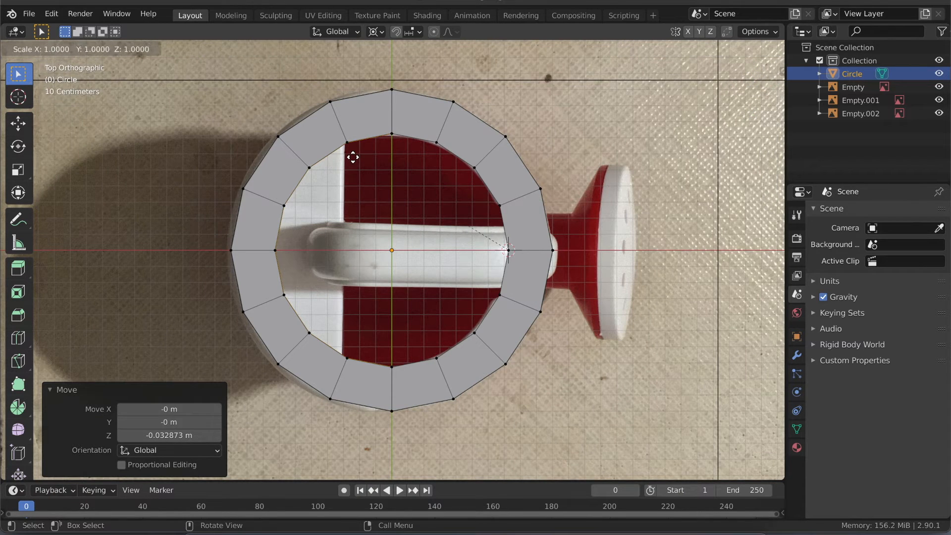
{"action": "key", "text": "shift+z"}
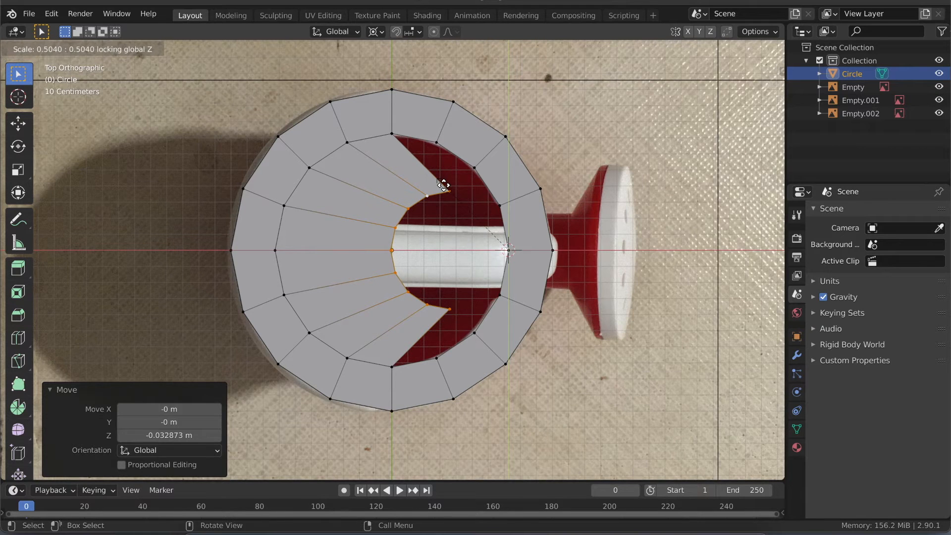
{"action": "left_click", "coordinate": [443, 185]}
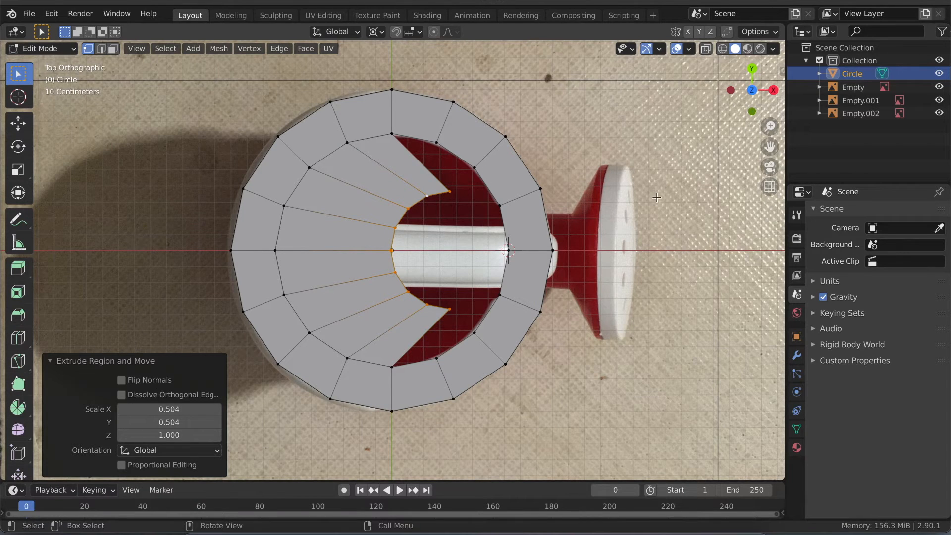
- Flatten the extruded inner edge into a straight line by scaling it to 0 along X about the 3D cursor
{"action": "key", "text": "s"}
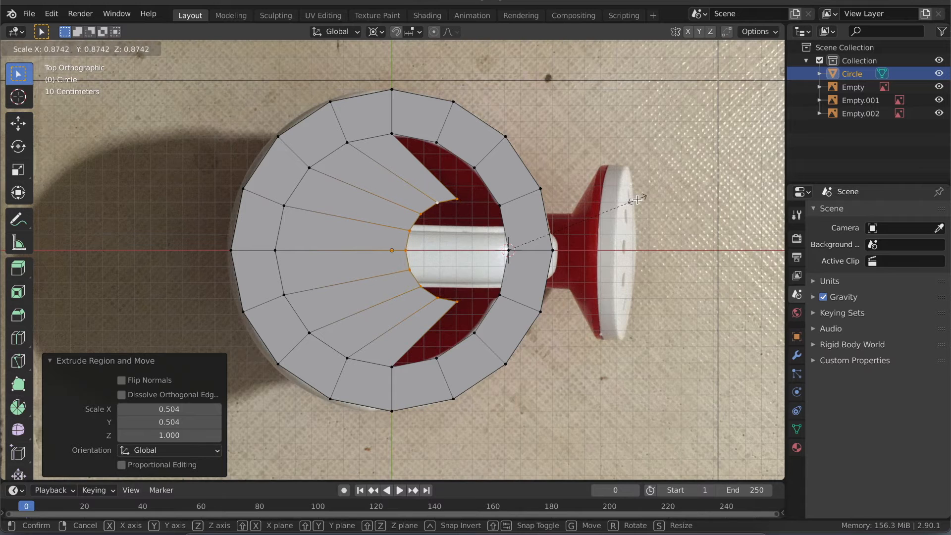
{"action": "key", "text": "z"}
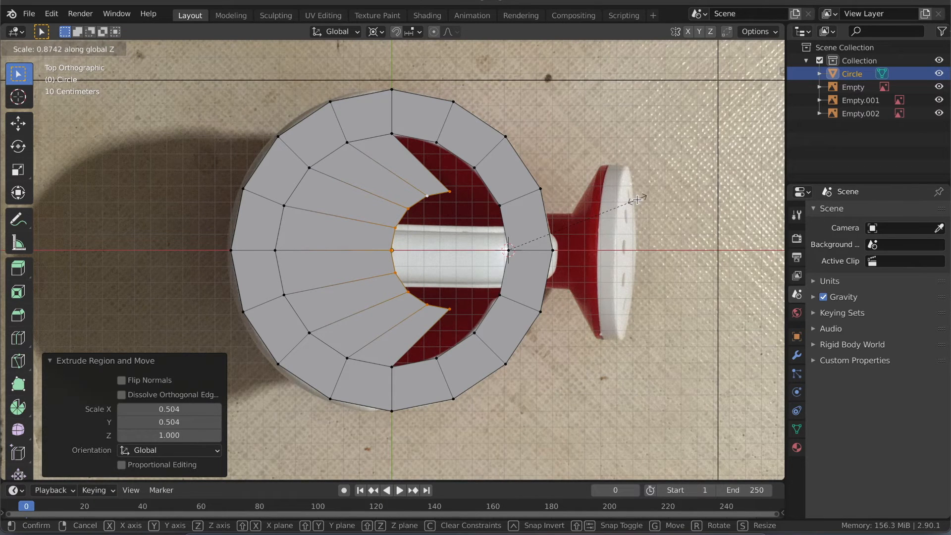
{"action": "key", "text": "x"}
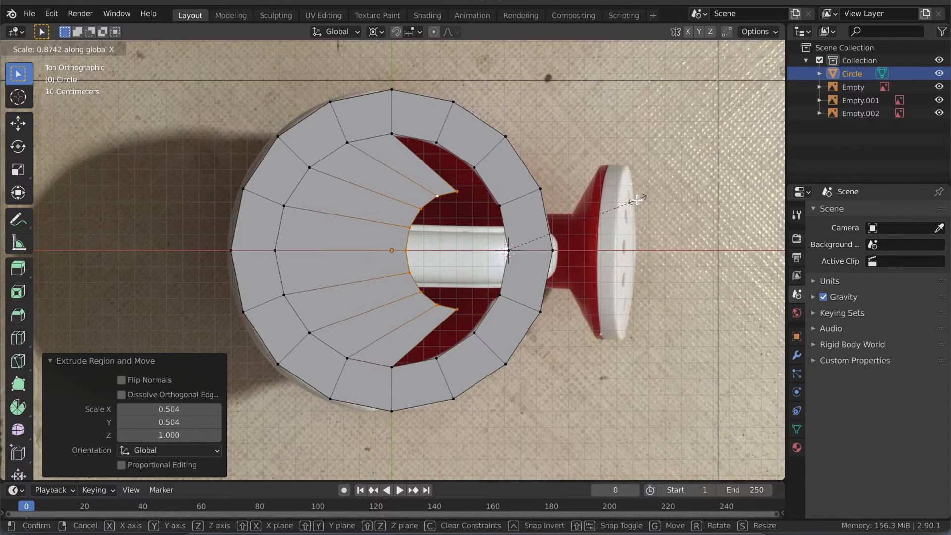
{"action": "type", "text": "0"}
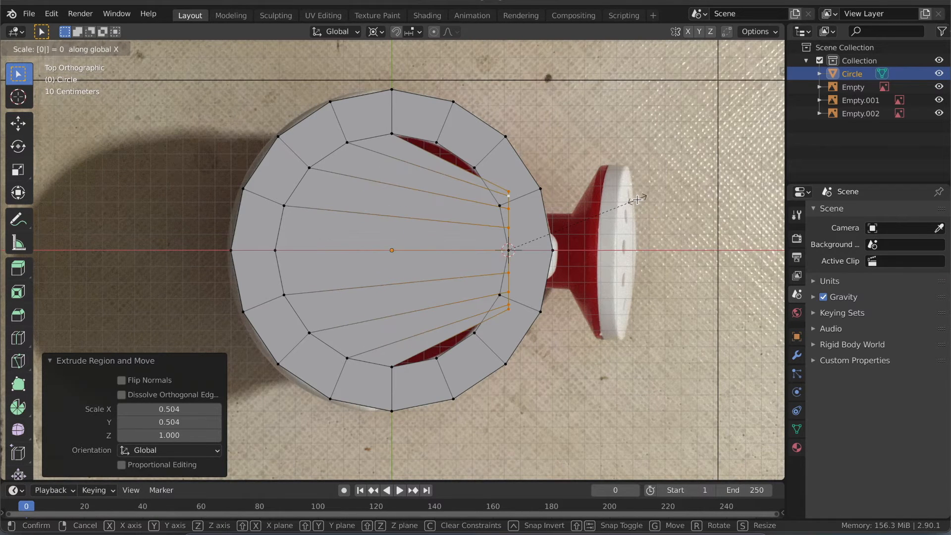
{"action": "key", "text": "Return"}
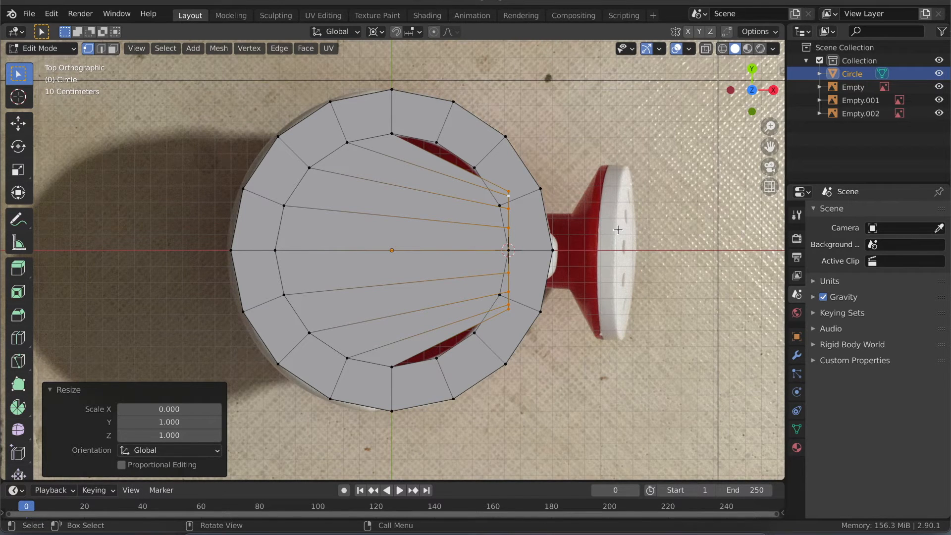
- Move the flattened edge about -0.723 m in X and 0.008 m in Y onto the rim's centre line
{"action": "key", "text": "g"}
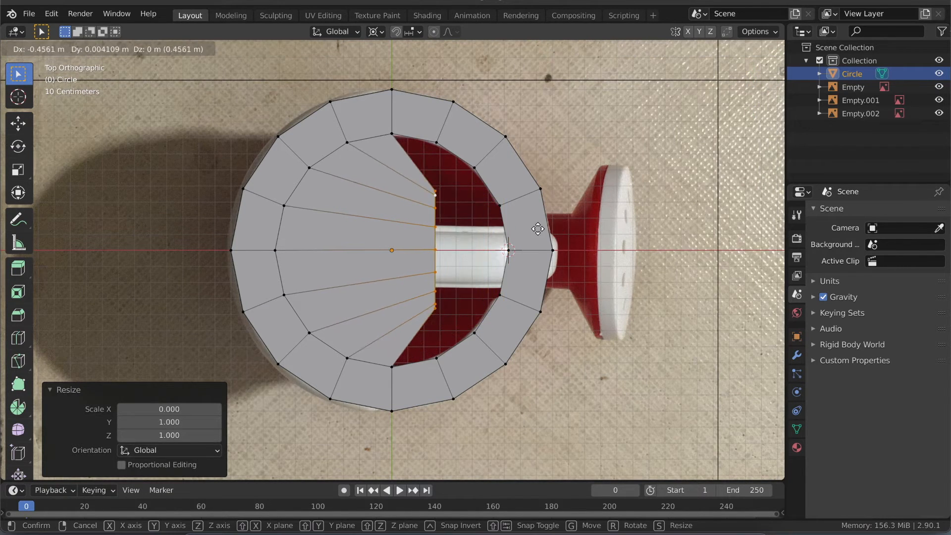
{"action": "left_click", "coordinate": [502, 229]}
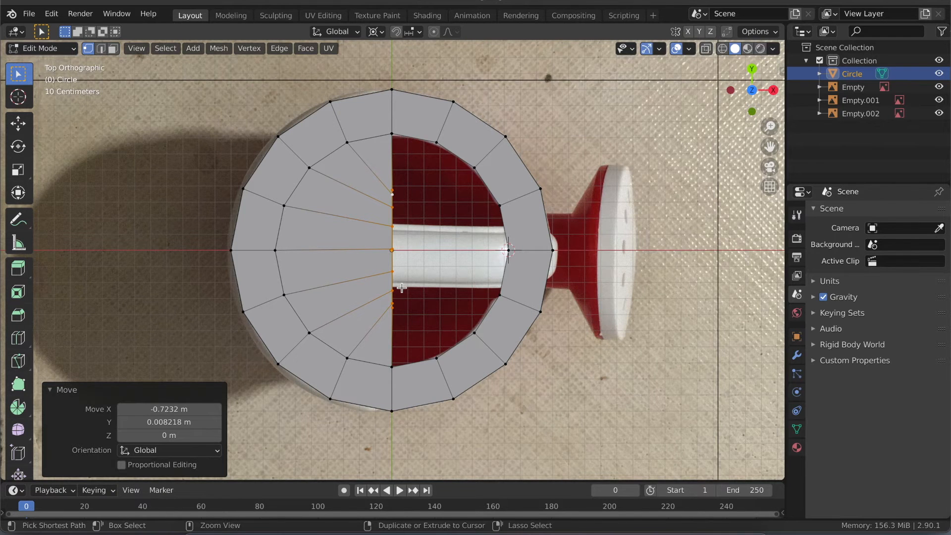
{"action": "scroll", "coordinate": [401, 287], "scroll_direction": "up", "scroll_amount": 3}
{"action": "scroll", "coordinate": [401, 287], "scroll_direction": "up", "scroll_amount": 1}
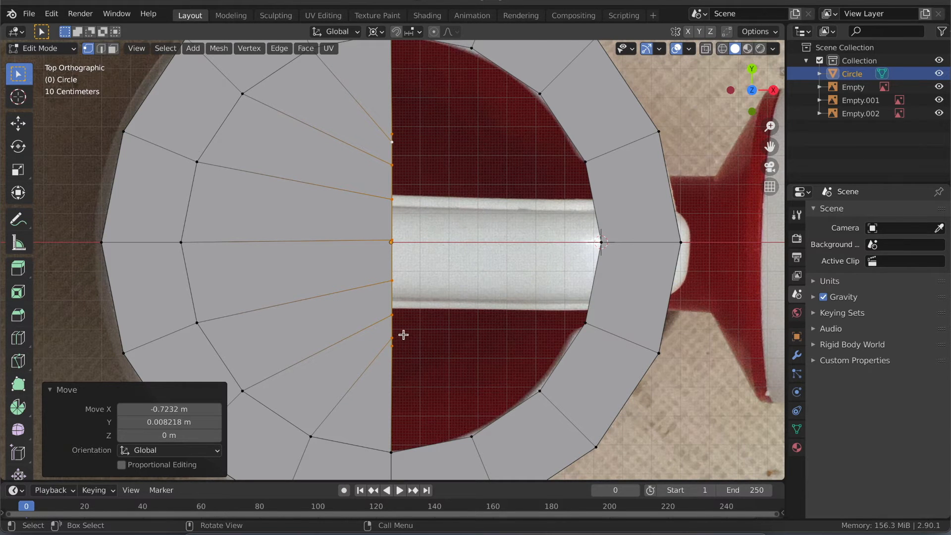
{"action": "scroll", "coordinate": [403, 335], "scroll_direction": "down", "scroll_amount": 3}
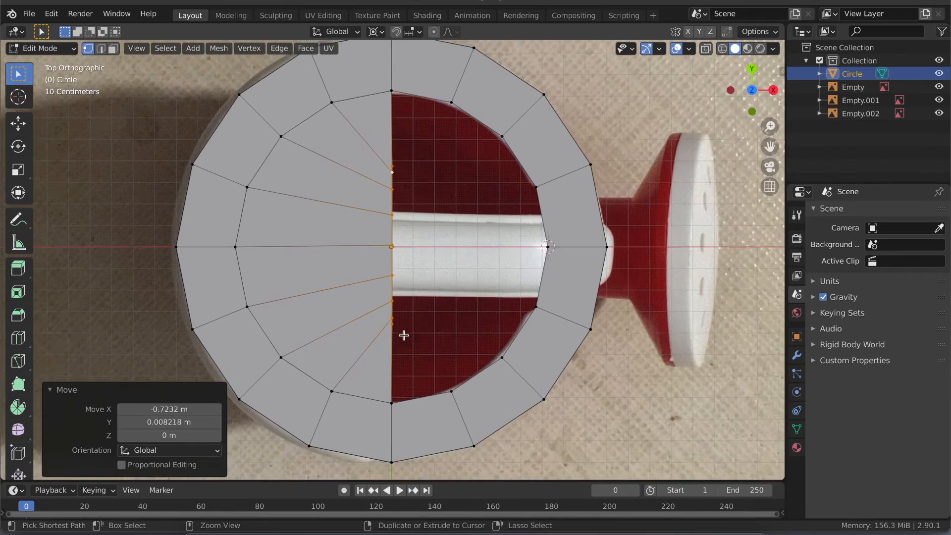
- Check the half lid in a perspective view and save the Blender file
{"action": "middle_click_drag", "start_coordinate": [403, 335], "coordinate": [588, 273]}
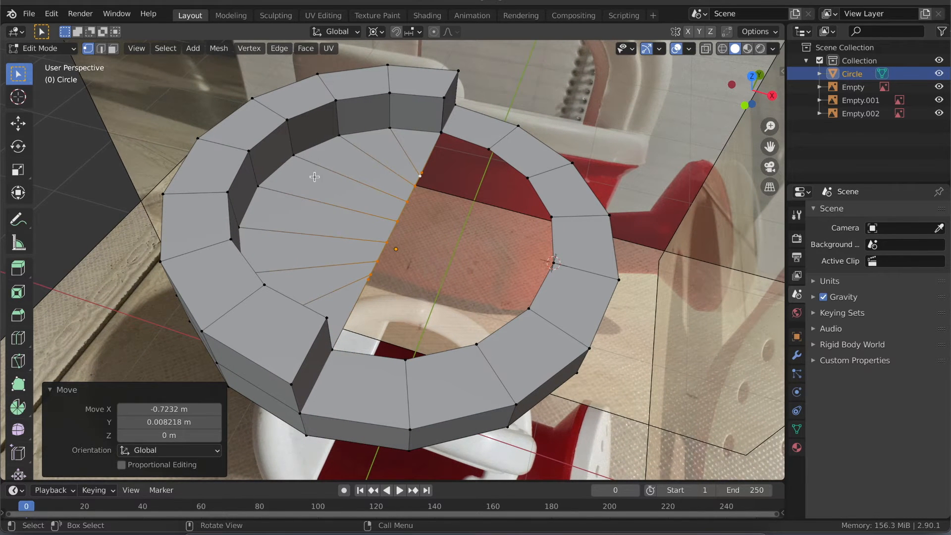
{"action": "middle_click_drag", "start_coordinate": [324, 210], "coordinate": [324, 210]}
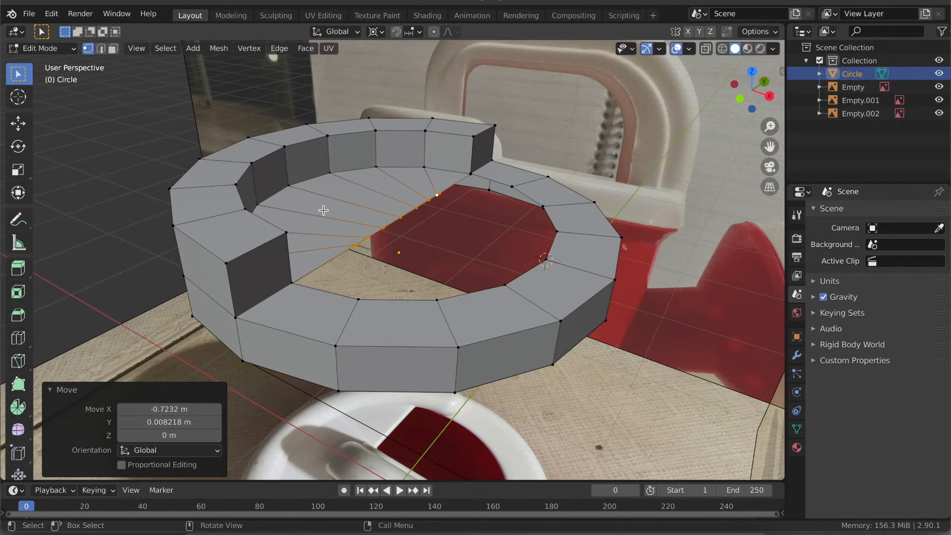
{"action": "key", "text": "ctrl+s"}
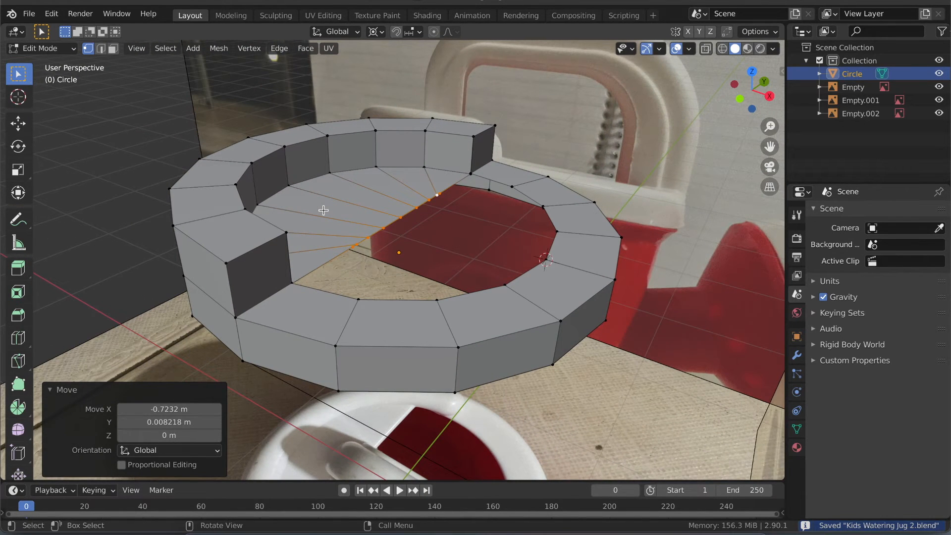
- Examine the half lid and stepped rim in Object Mode, then from several angles back in Edit Mode
{"action": "key", "text": "Tab"}
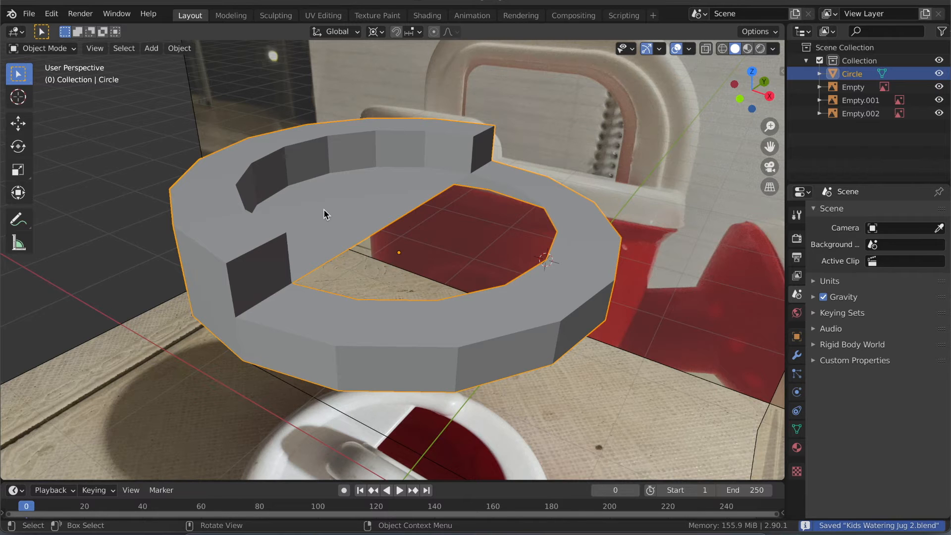
{"action": "middle_click_drag", "start_coordinate": [345, 213], "coordinate": [346, 213]}
{"action": "key", "text": "Tab"}
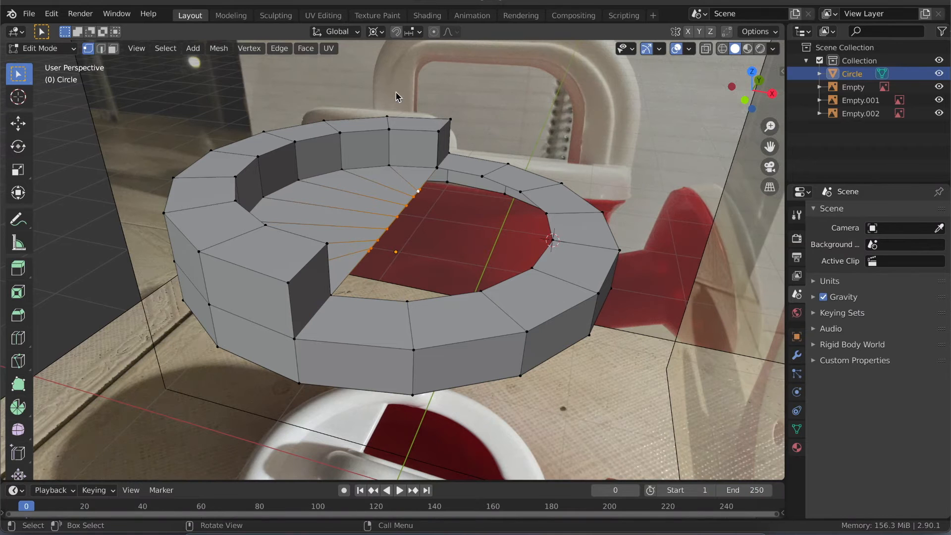
{"action": "middle_click_drag", "start_coordinate": [494, 134], "coordinate": [494, 134]}
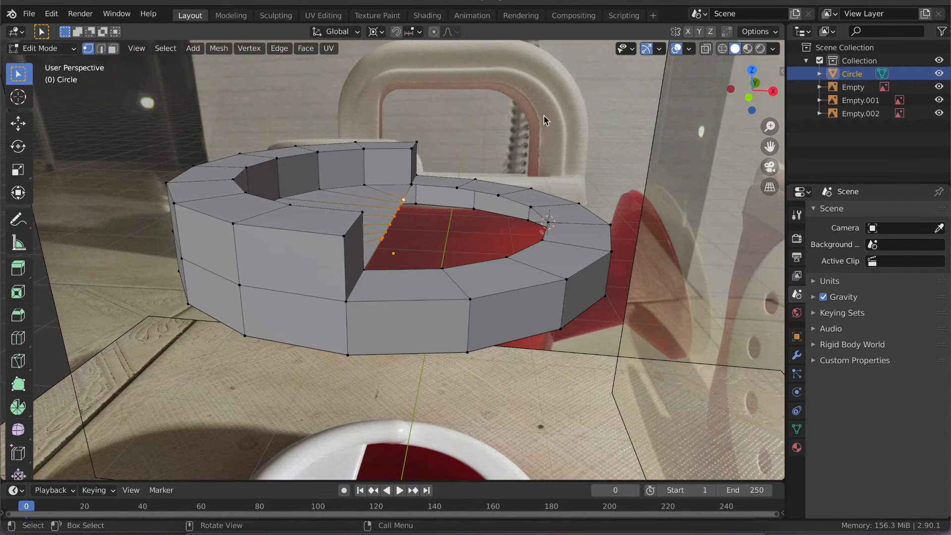
{"action": "middle_click_drag", "start_coordinate": [358, 168], "coordinate": [364, 168]}
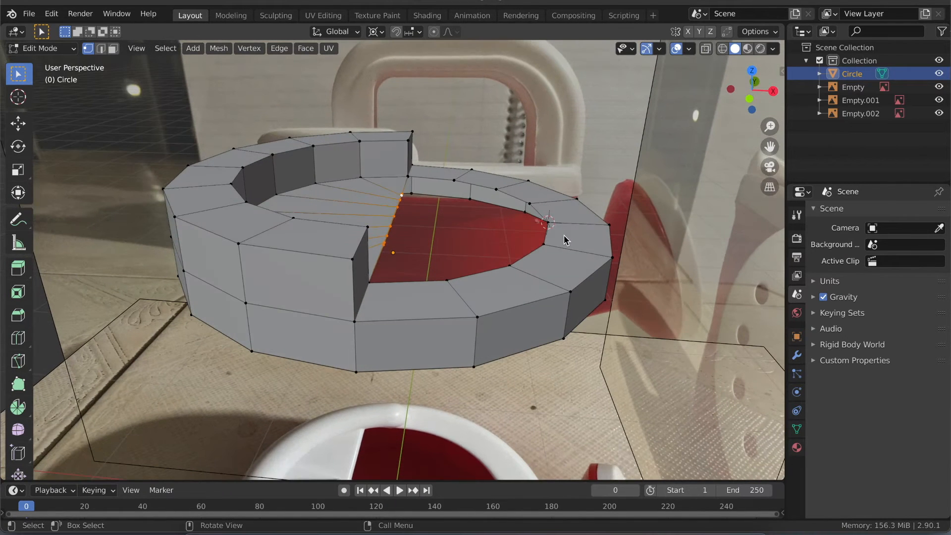
{"action": "middle_click_drag", "start_coordinate": [486, 233], "coordinate": [486, 235]}
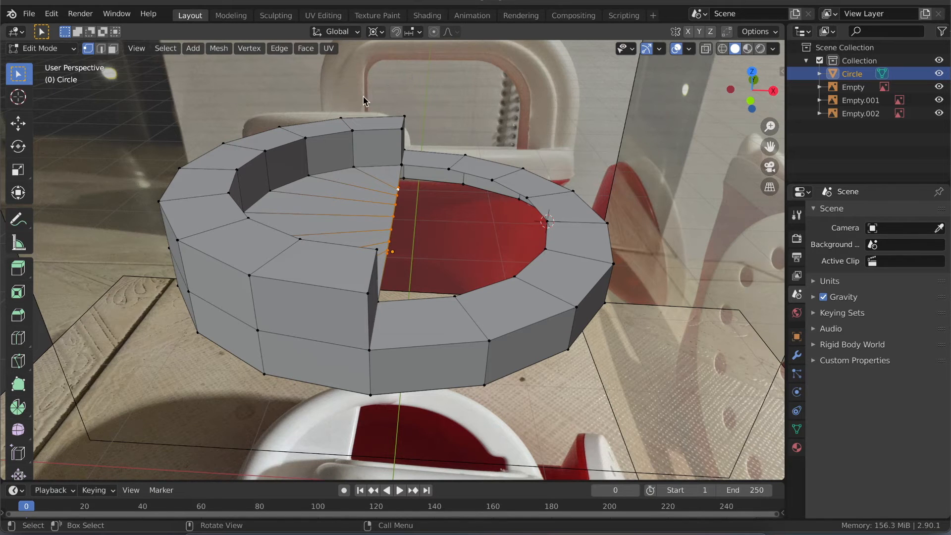
- Compare the half lid's straight edge with the top reference image, using X-ray in the top view
{"action": "middle_click_drag", "start_coordinate": [400, 283], "coordinate": [305, 222]}
{"action": "scroll", "coordinate": [305, 222], "scroll_direction": "left", "scroll_amount": 3}
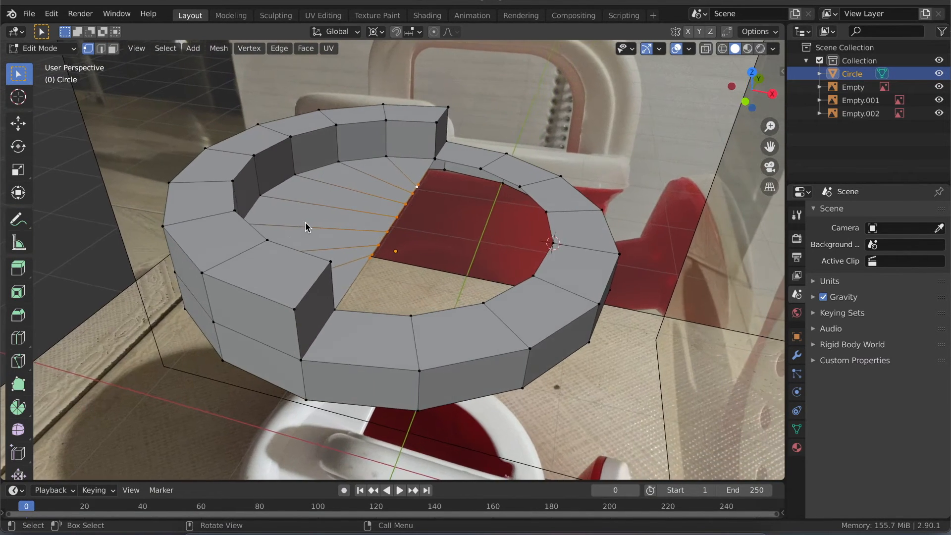
{"action": "scroll", "coordinate": [305, 222], "scroll_direction": "up", "scroll_amount": 3}
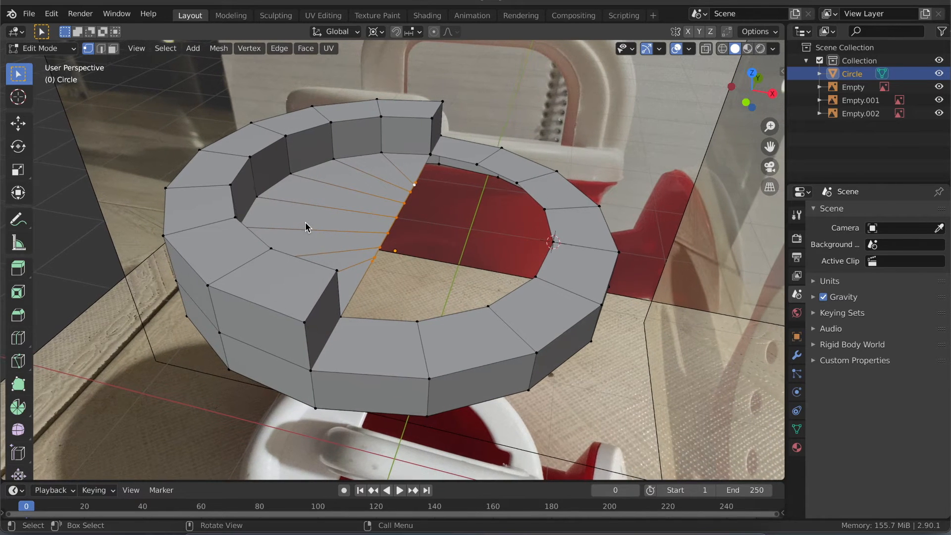
{"action": "scroll", "coordinate": [306, 221], "scroll_direction": "down", "scroll_amount": 3}
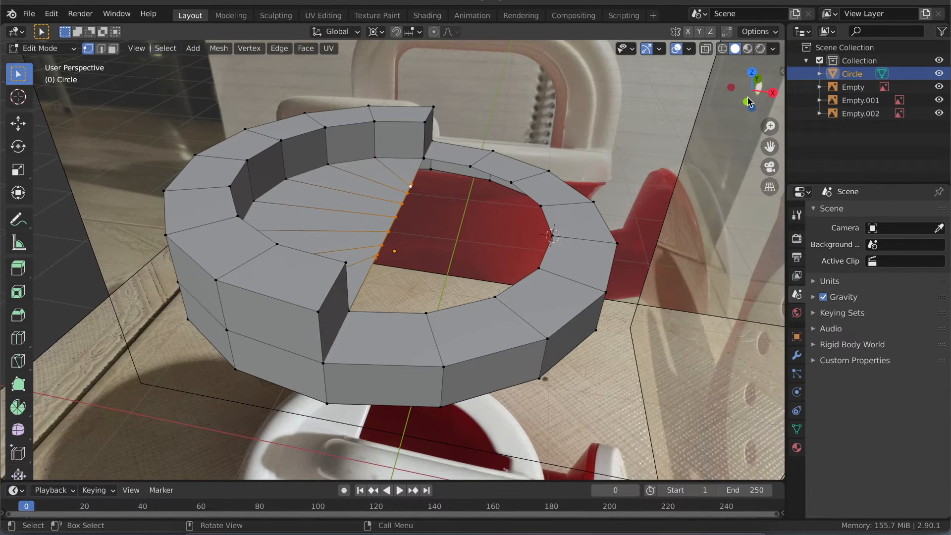
{"action": "left_click", "coordinate": [754, 78]}
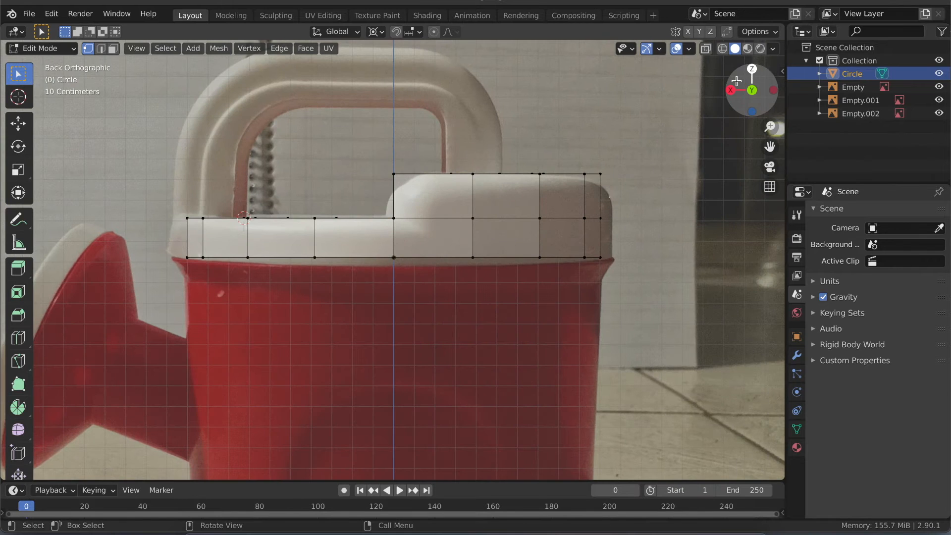
{"action": "left_click", "coordinate": [752, 68]}
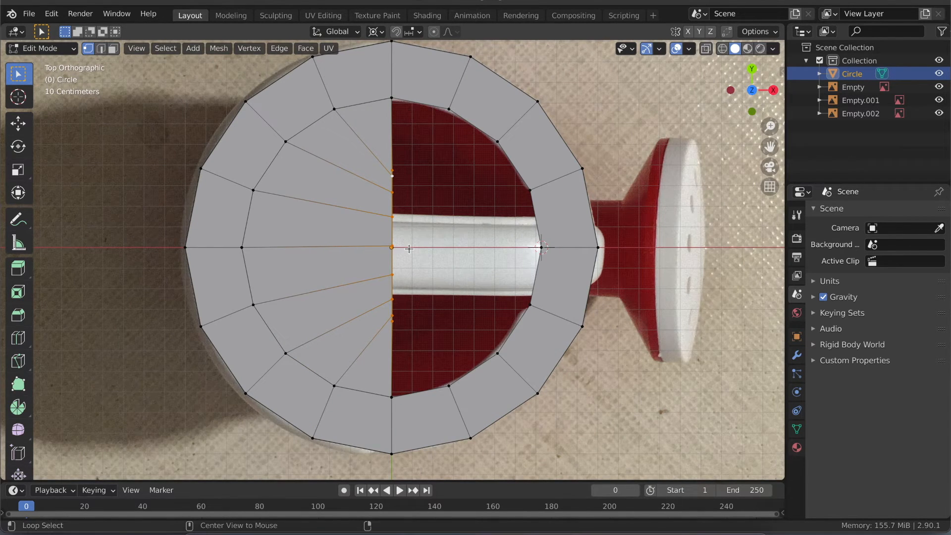
{"action": "key", "text": "alt+z"}
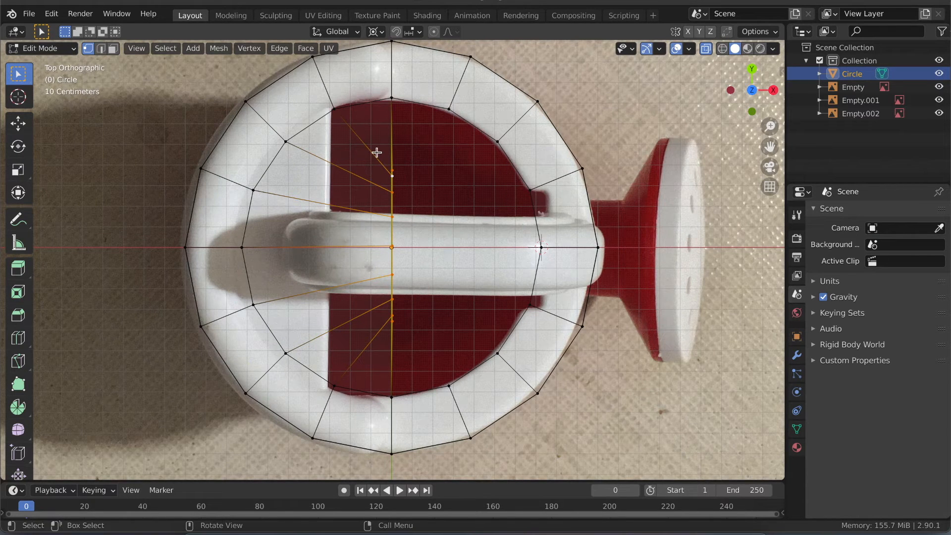
- Delete all faces of the half lid inside the raised part of the rim, turning X-ray off at the end
{"action": "key", "text": "3"}
{"action": "left_click", "coordinate": [379, 122]}
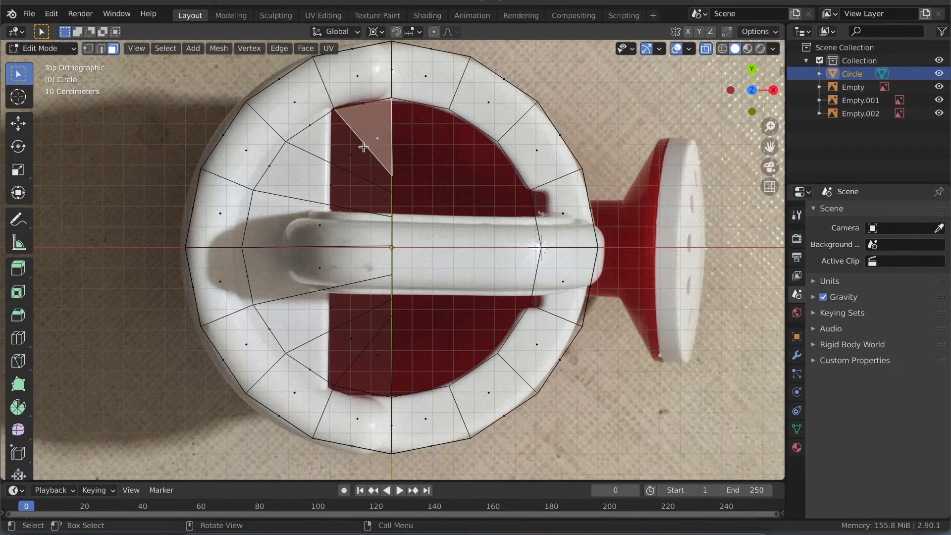
{"action": "key", "text": "c"}
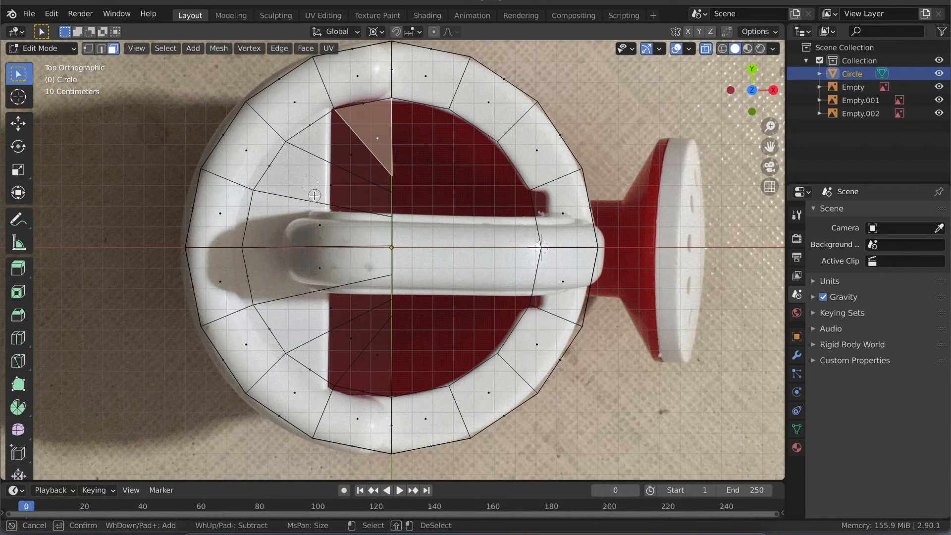
{"action": "left_click_drag", "start_coordinate": [317, 213], "coordinate": [325, 251]}
{"action": "mouse_move", "coordinate": [350, 329]}
{"action": "left_mouse_down"}
{"action": "mouse_move", "coordinate": [373, 359]}
{"action": "mouse_move", "coordinate": [335, 311]}
{"action": "mouse_move", "coordinate": [327, 261]}
{"action": "left_mouse_up"}
{"action": "mouse_move", "coordinate": [344, 159]}
{"action": "left_mouse_down"}
{"action": "mouse_move", "coordinate": [333, 185]}
{"action": "mouse_move", "coordinate": [371, 140]}
{"action": "left_mouse_up"}
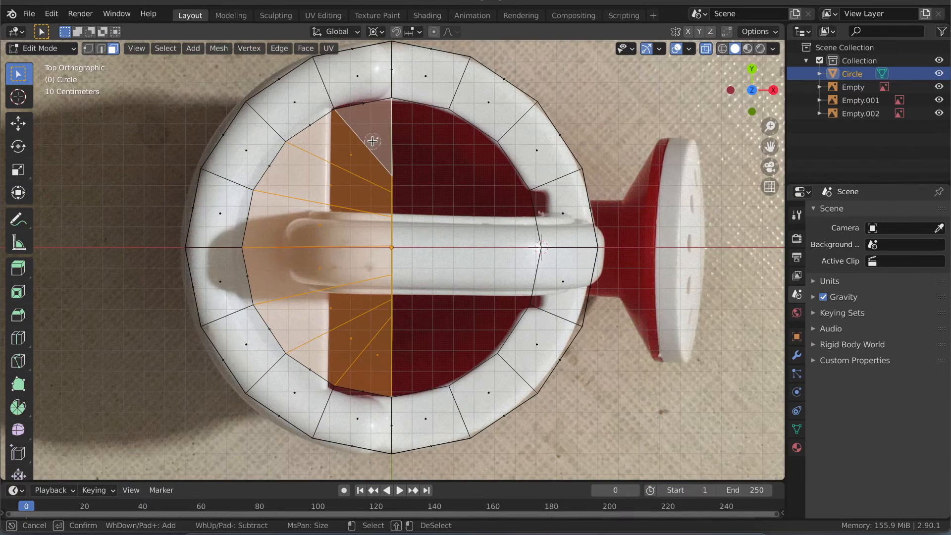
{"action": "right_click", "coordinate": [372, 141]}
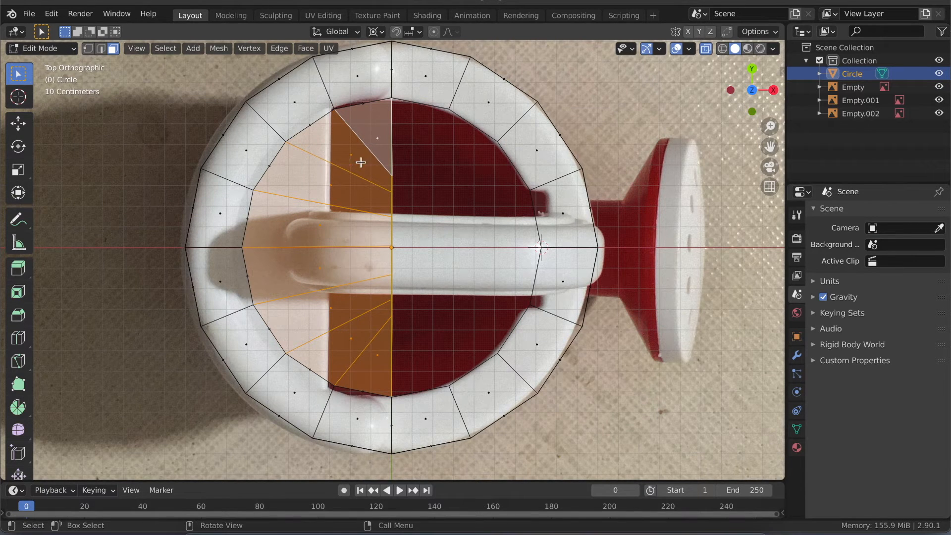
{"action": "key", "text": "x"}
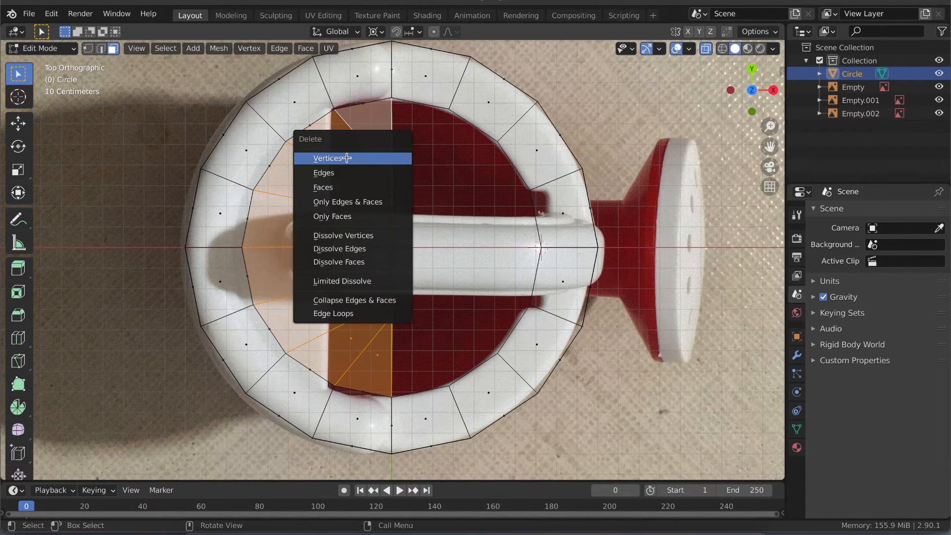
{"action": "left_click", "coordinate": [338, 189]}
{"action": "mouse_move", "coordinate": [337, 189]}
{"action": "middle_mouse_down"}
{"action": "mouse_move", "coordinate": [369, 248]}
{"action": "mouse_move", "coordinate": [336, 188]}
{"action": "middle_mouse_up"}
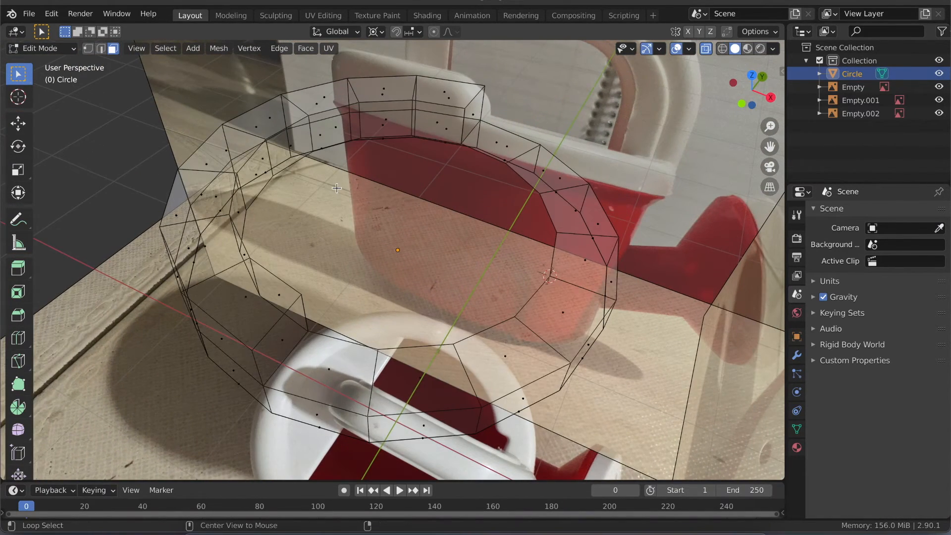
{"action": "key", "text": "alt+z"}
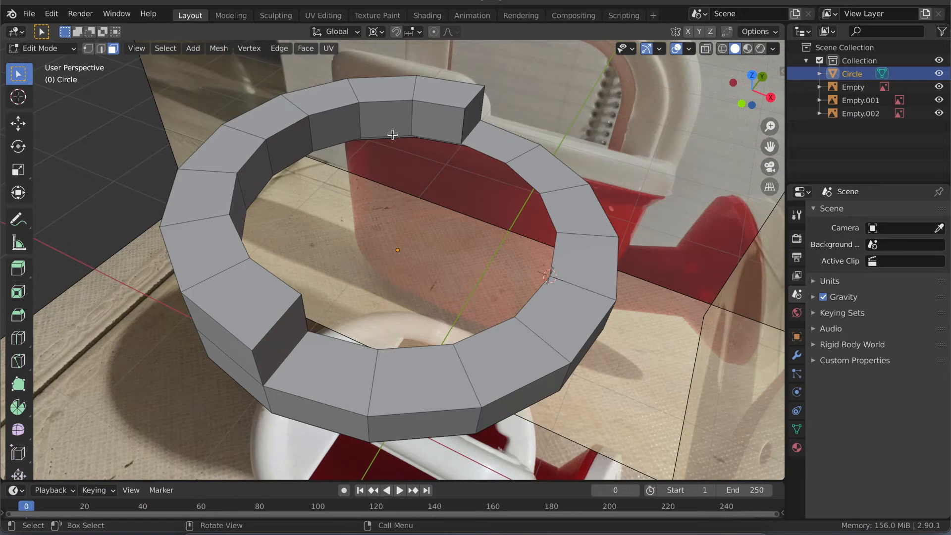
- Select the lower inner edges of the rim's raised half, leaving out the end edge on each side
{"action": "left_click", "coordinate": [750, 74]}
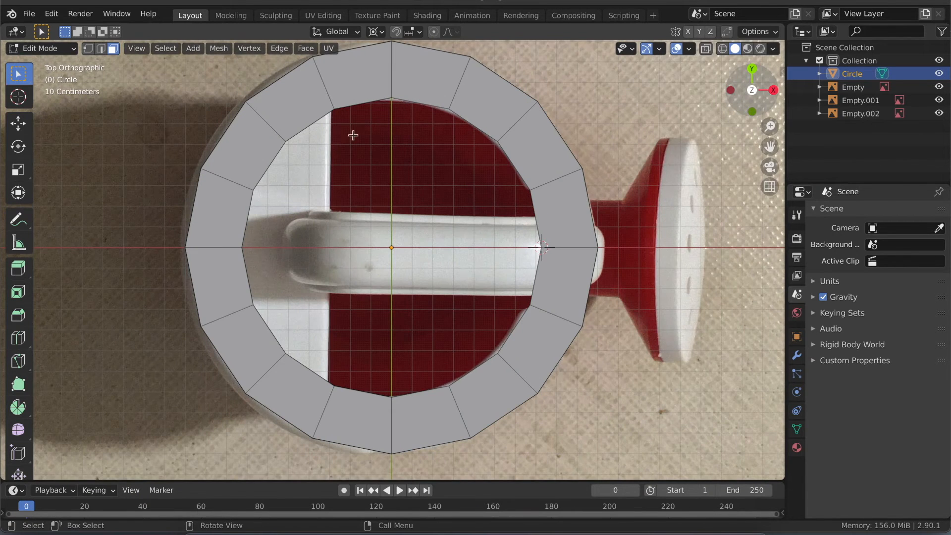
{"action": "middle_click_drag", "start_coordinate": [330, 155], "coordinate": [310, 183]}
{"action": "key", "text": "2"}
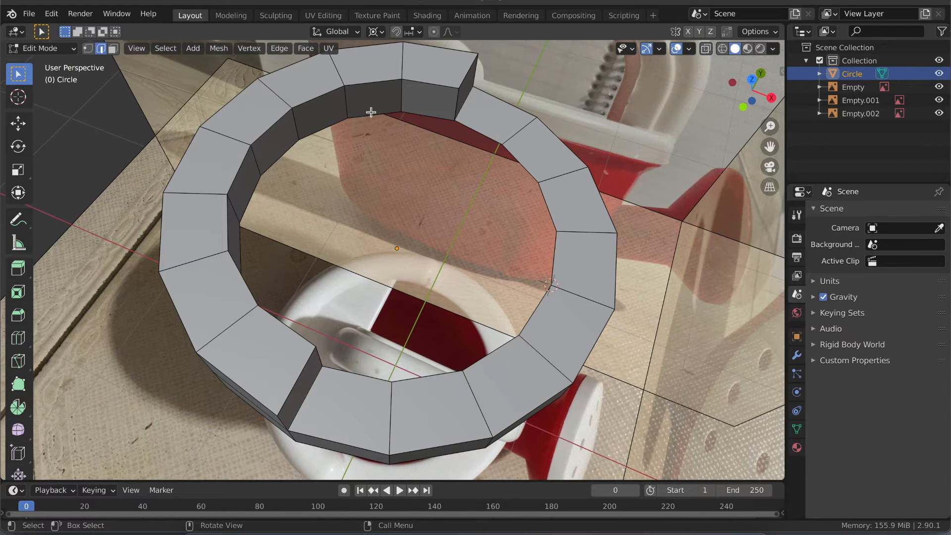
{"action": "left_click", "coordinate": [371, 112]}
{"action": "left_click", "coordinate": [335, 122], "text": "alt"}
{"action": "middle_click_drag", "start_coordinate": [338, 139], "coordinate": [340, 136]}
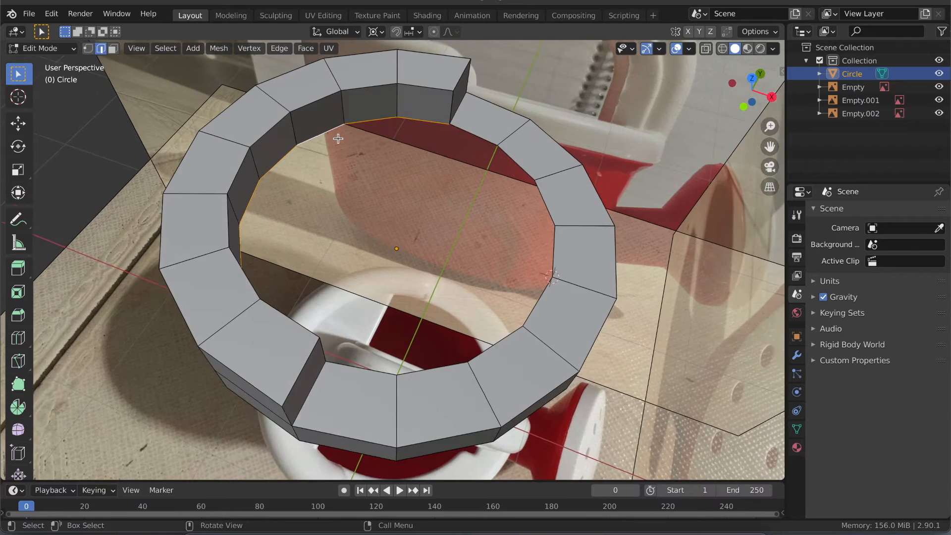
{"action": "left_click_drag", "start_coordinate": [408, 106], "coordinate": [403, 148], "text": "ctrl"}
{"action": "middle_click_drag", "start_coordinate": [372, 210], "coordinate": [372, 210]}
{"action": "left_click_drag", "start_coordinate": [322, 159], "coordinate": [341, 177], "text": "ctrl"}
{"action": "middle_click_drag", "start_coordinate": [386, 201], "coordinate": [386, 201]}
{"action": "left_click", "coordinate": [752, 77]}
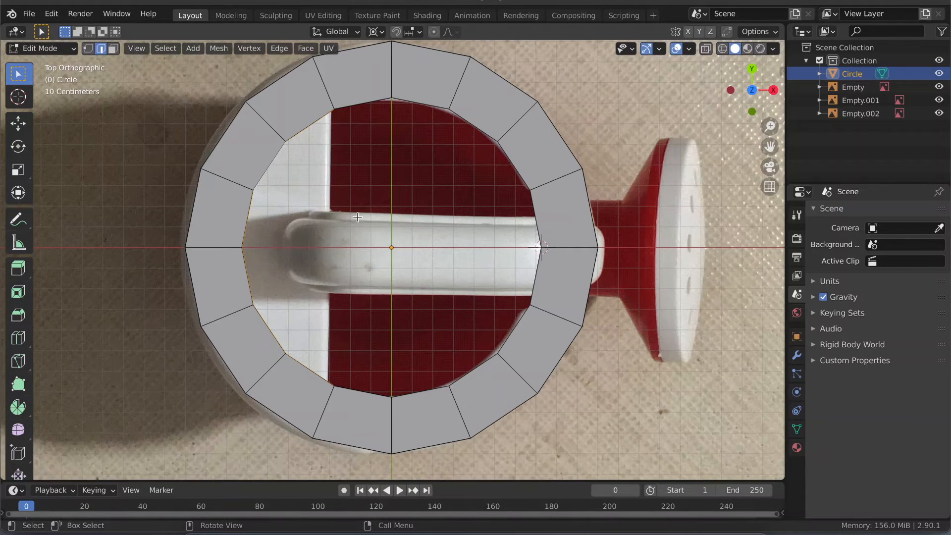
- Extrude the selected inner edges inward by scaling them to about 0.728 about the 3D cursor, with Z locked
{"action": "key", "text": "g"}
{"action": "key", "text": "s"}
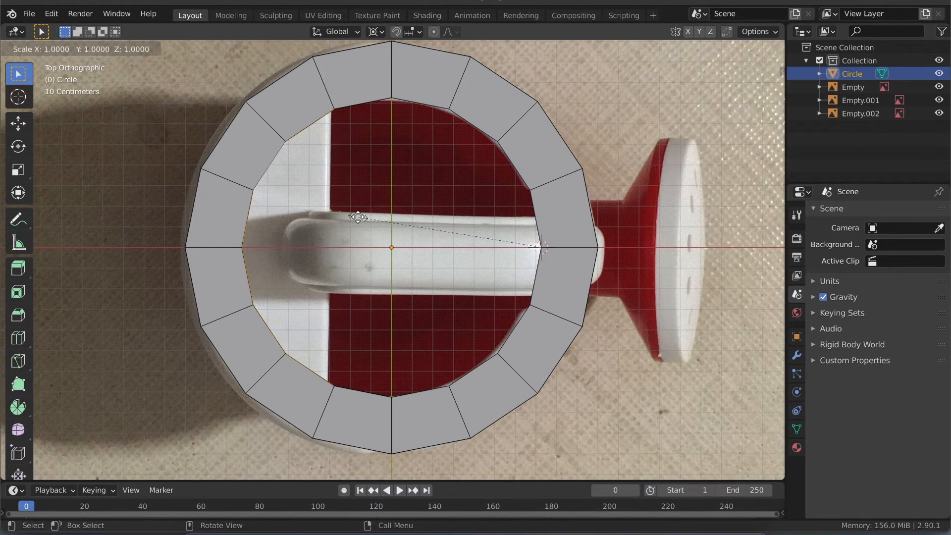
{"action": "key", "text": "shift+z"}
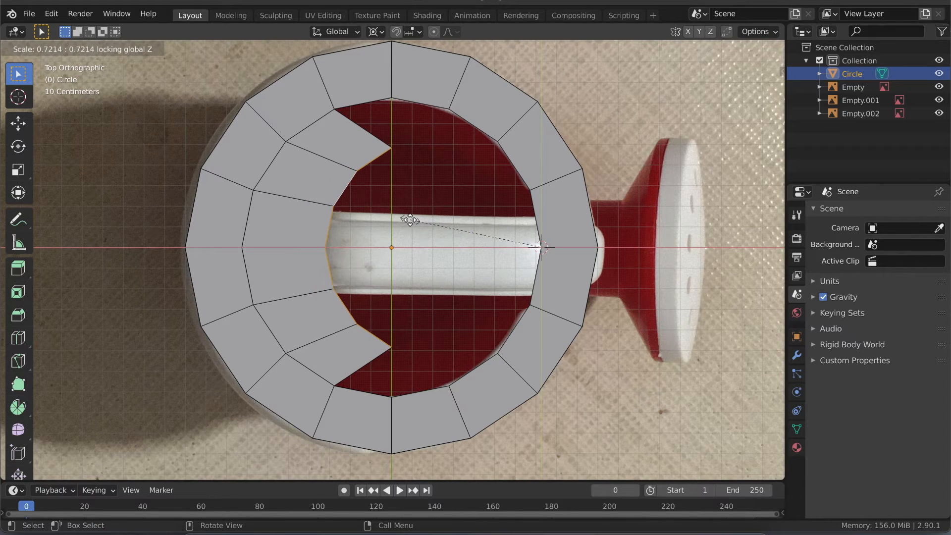
{"action": "left_click", "coordinate": [409, 220]}
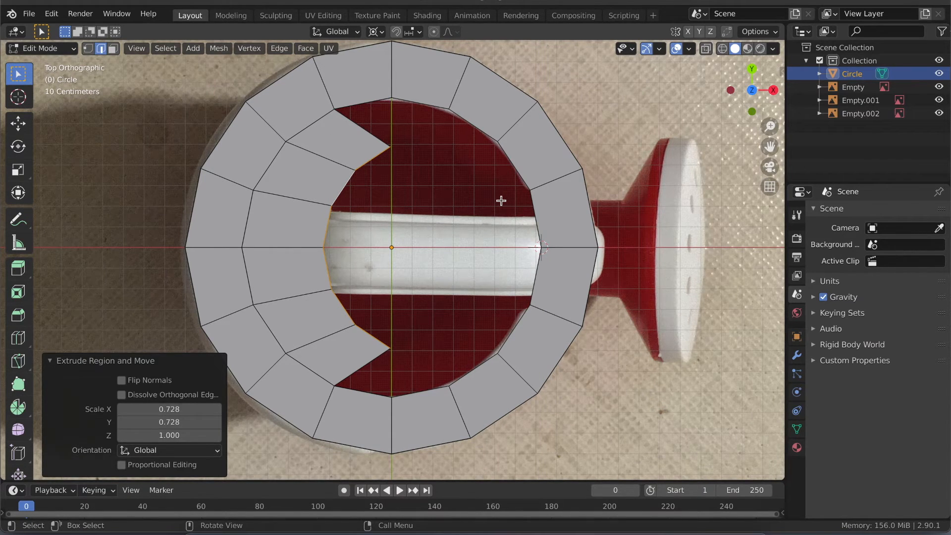
- Flatten the extruded edges into a straight line by scaling them to 0 along X
{"action": "key", "text": "s"}
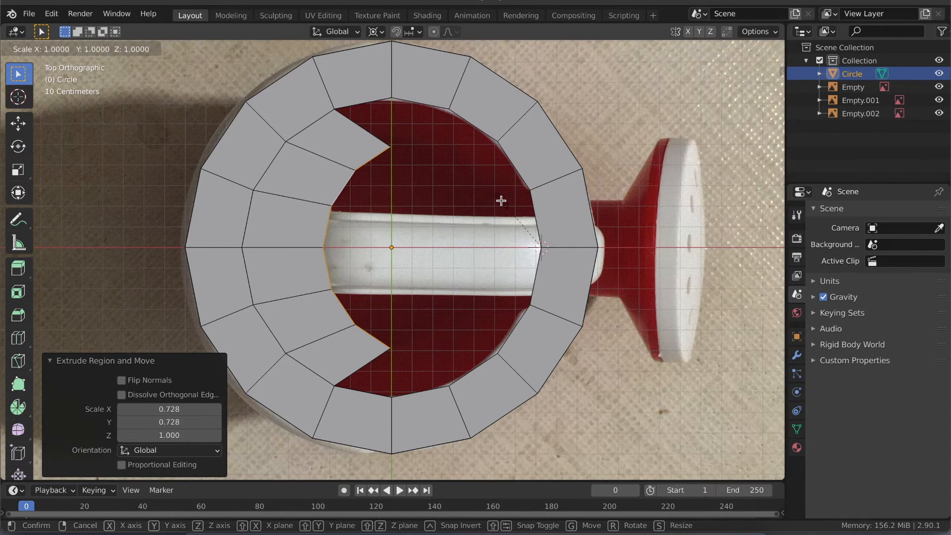
{"action": "key", "text": "x"}
{"action": "key", "text": "0"}
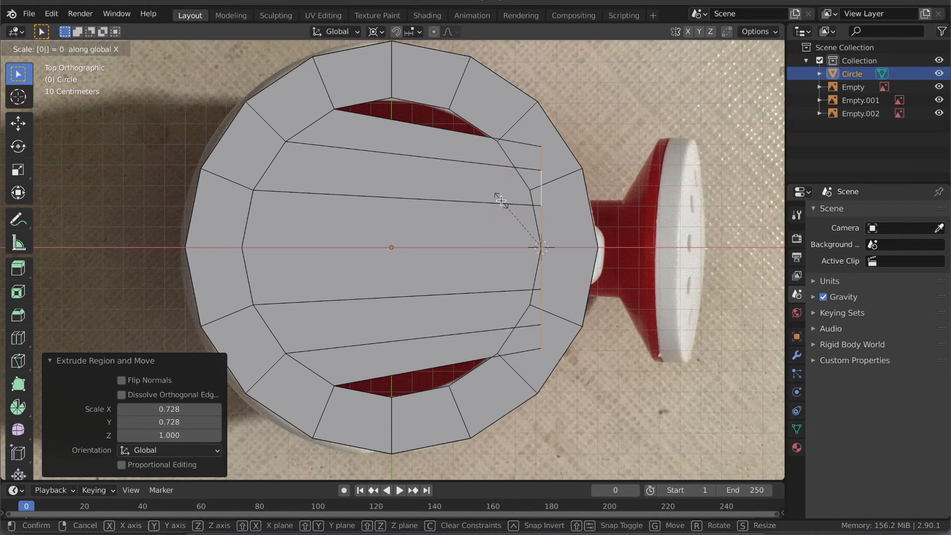
{"action": "key", "text": "Return"}
- Move the flattened edge about -1.0055 m along X to the reference lid's edge, fine-tune it by about 0.0056 m, and turn on X-ray
{"action": "key", "text": "g"}
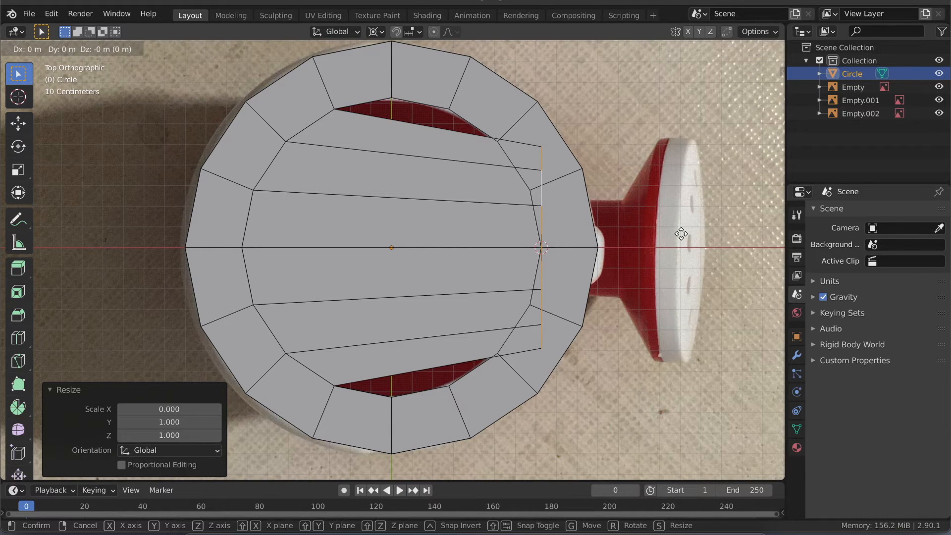
{"action": "key", "text": "x"}
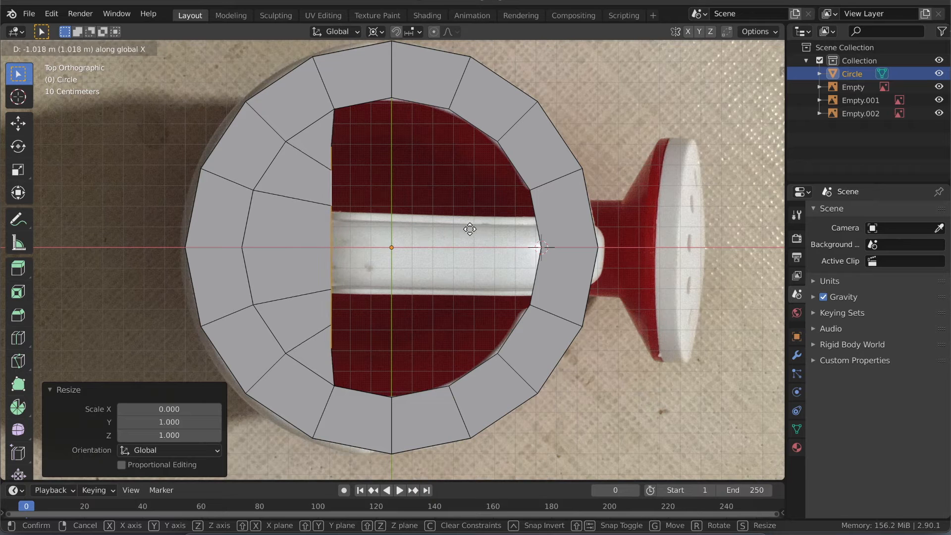
{"action": "left_click", "coordinate": [473, 229]}
{"action": "scroll", "coordinate": [532, 182], "scroll_direction": "up", "scroll_amount": 2}
{"action": "key", "text": "g"}
{"action": "key", "text": "x"}
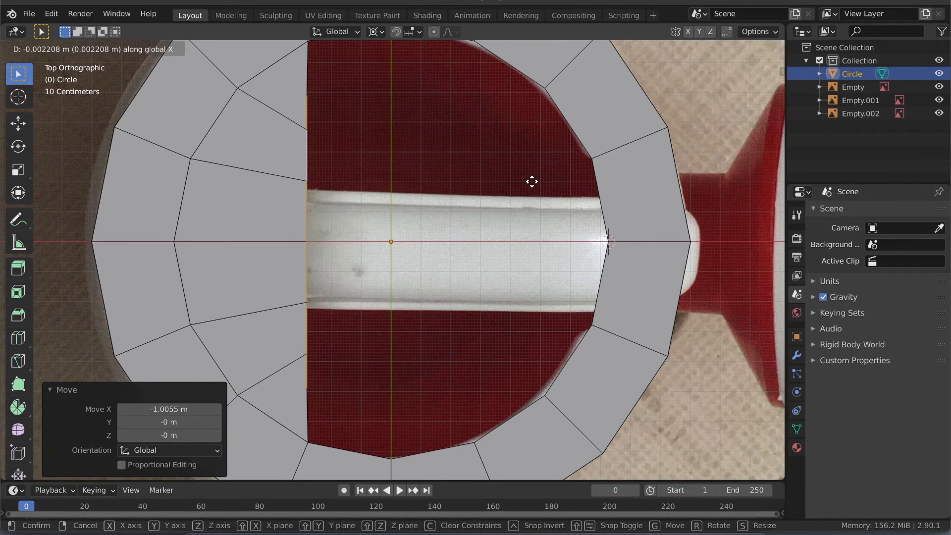
{"action": "left_click", "coordinate": [532, 182]}
{"action": "scroll", "coordinate": [380, 230], "scroll_direction": "down", "scroll_amount": 1}
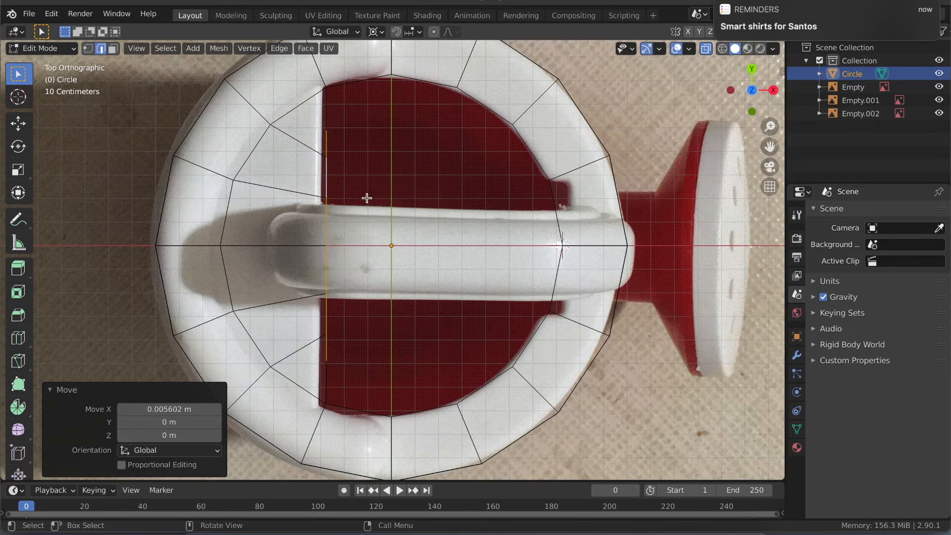
- Add two loop cuts between the rim and the lid's straight edge, with slide factors of about -0.411 and -0.186
{"action": "key", "text": "ctrl+r"}
{"action": "left_click", "coordinate": [307, 145]}
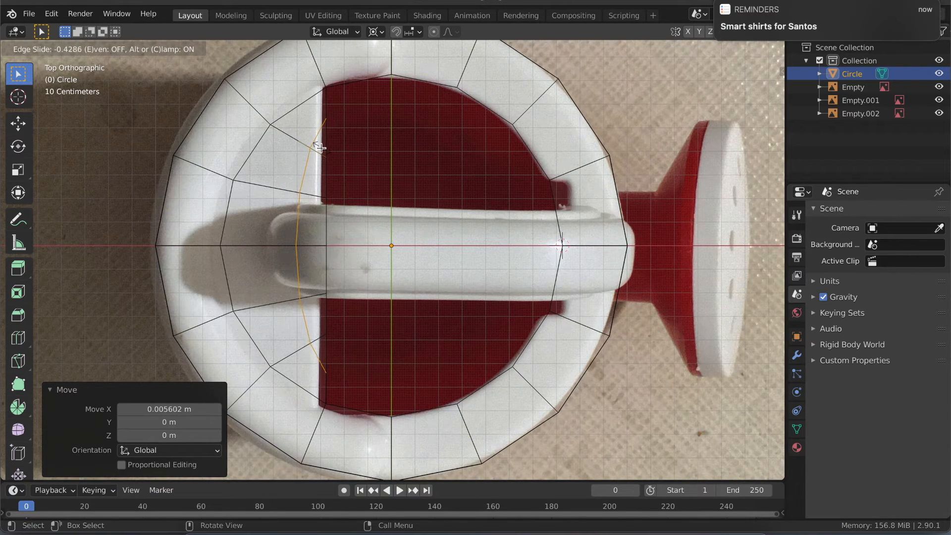
{"action": "left_click", "coordinate": [319, 147]}
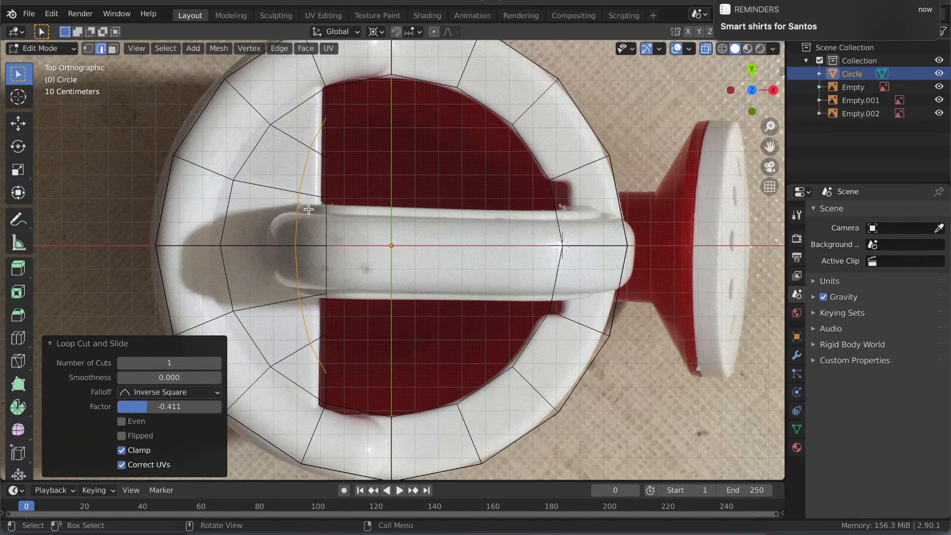
{"action": "key", "text": "ctrl+r"}
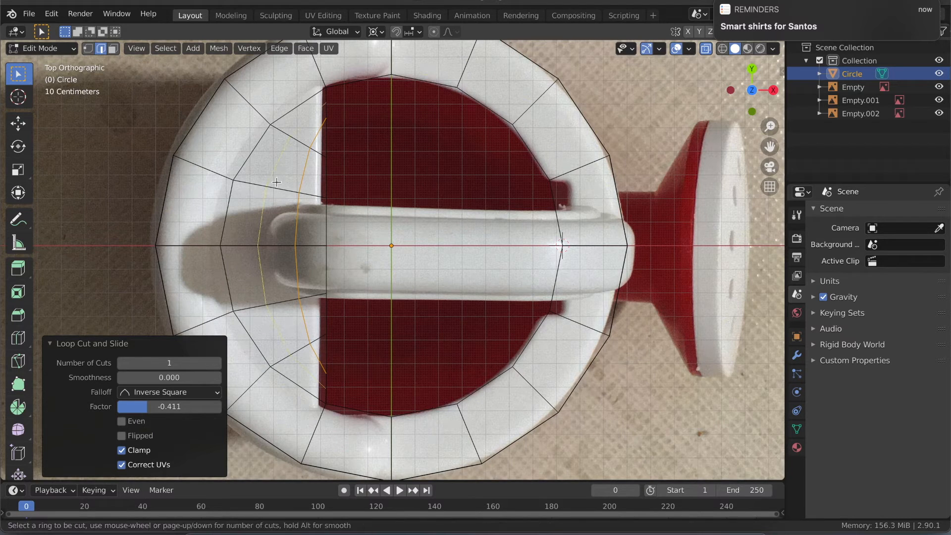
{"action": "left_click", "coordinate": [276, 183]}
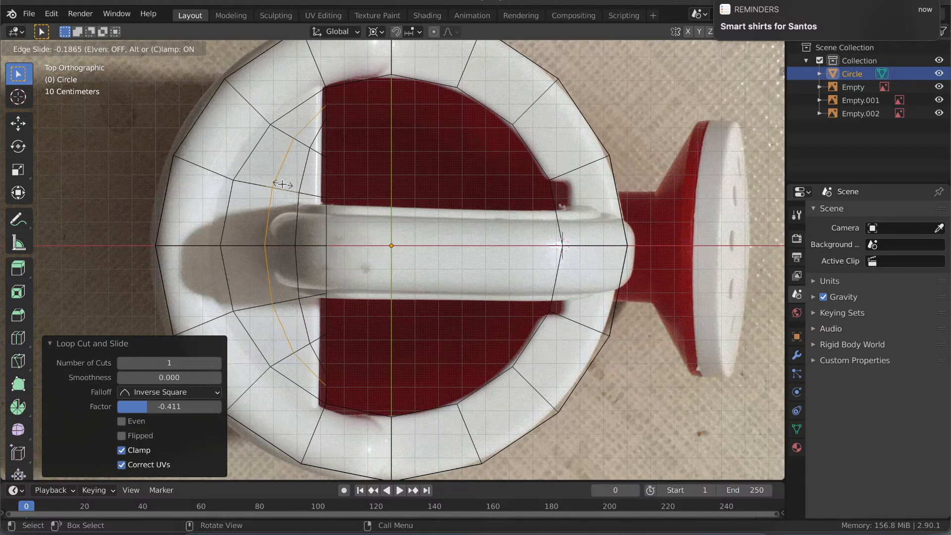
{"action": "left_click", "coordinate": [283, 184]}
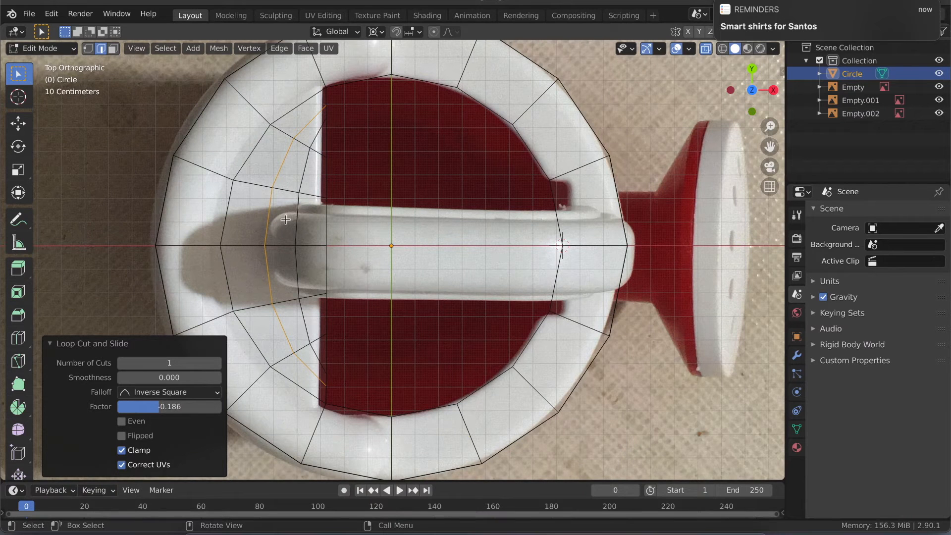
- Try a loop cut across the rim and lid along one side of the handle, with a slide factor of about 0.178
{"action": "key", "text": "ctrl+r"}
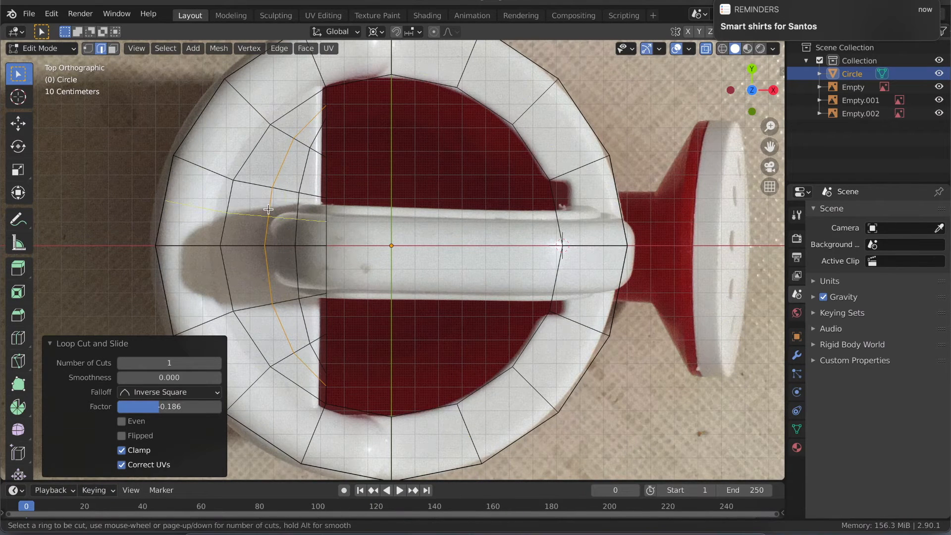
{"action": "left_click", "coordinate": [268, 210]}
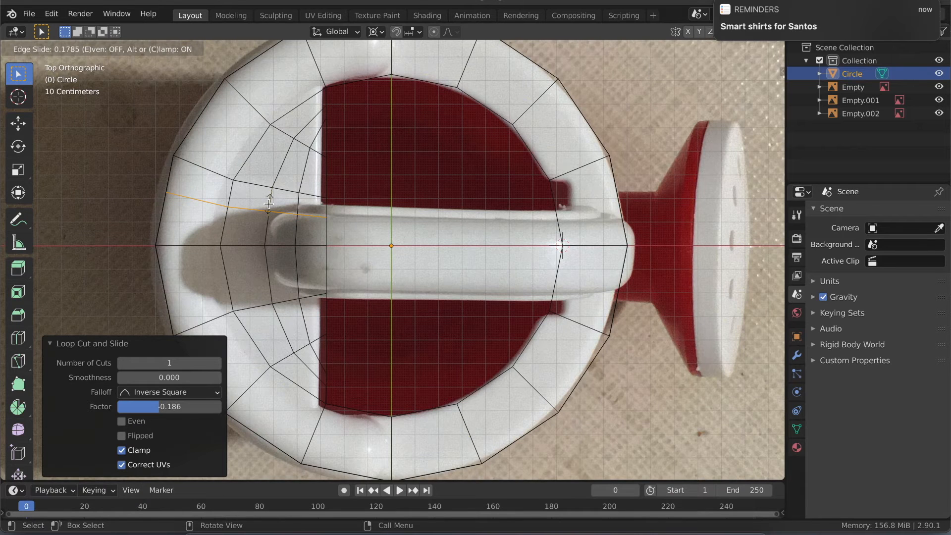
{"action": "left_click", "coordinate": [268, 204]}
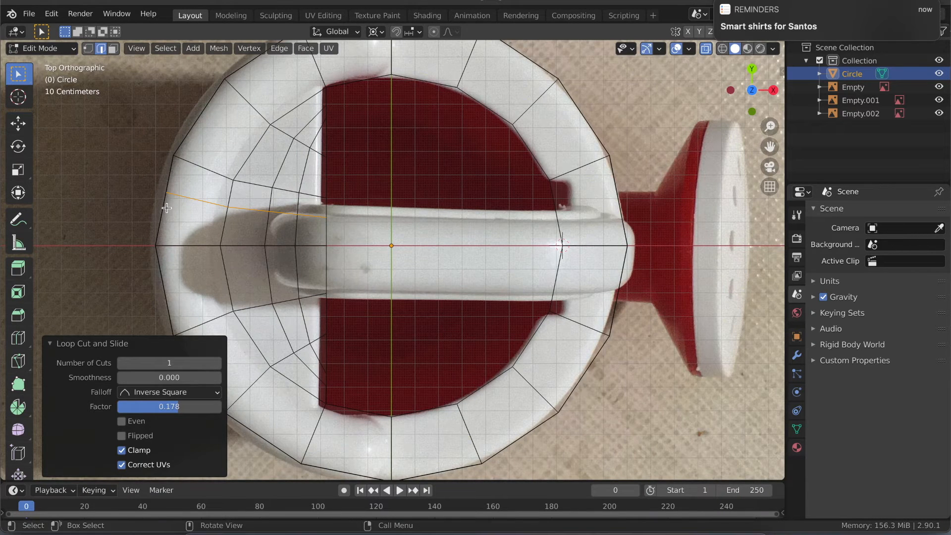
{"action": "key", "text": "ctrl+r"}
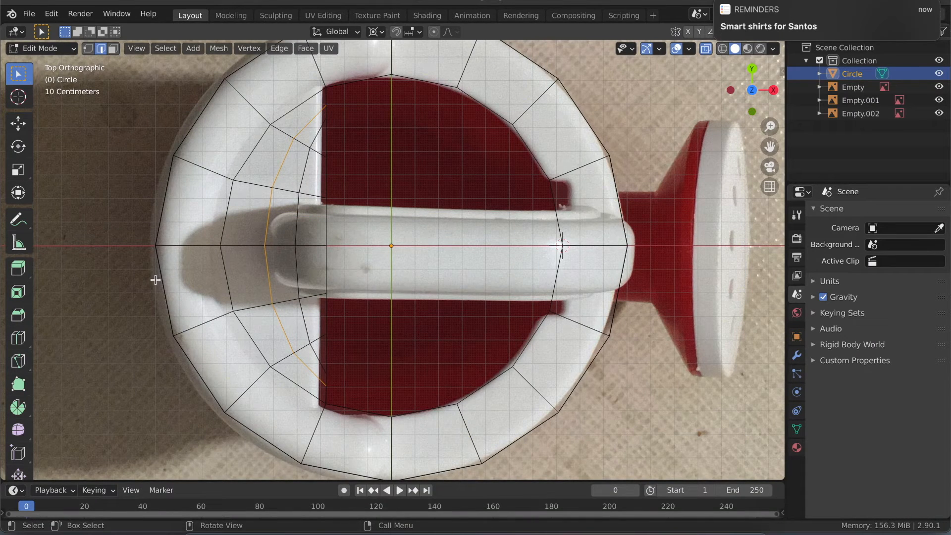
{"action": "key", "text": "ctrl"}
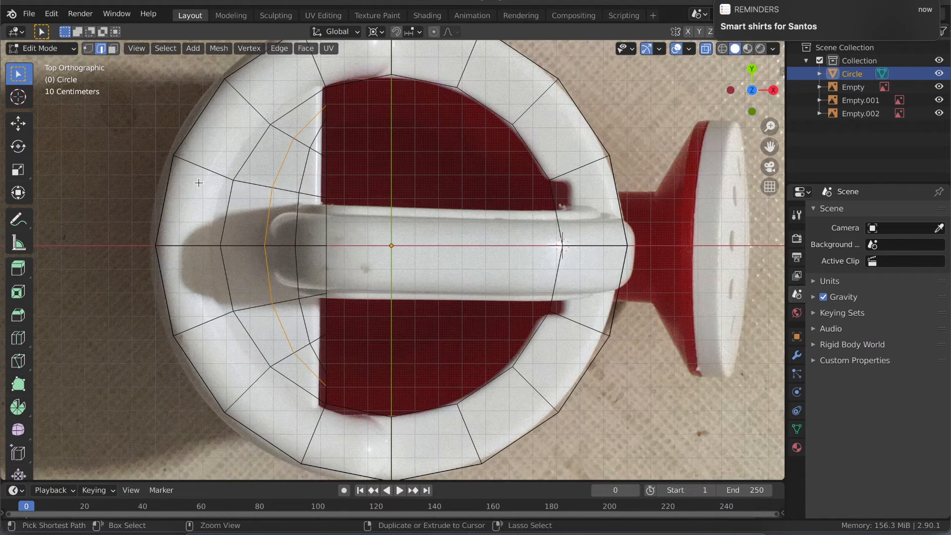
{"action": "key", "text": "1"}
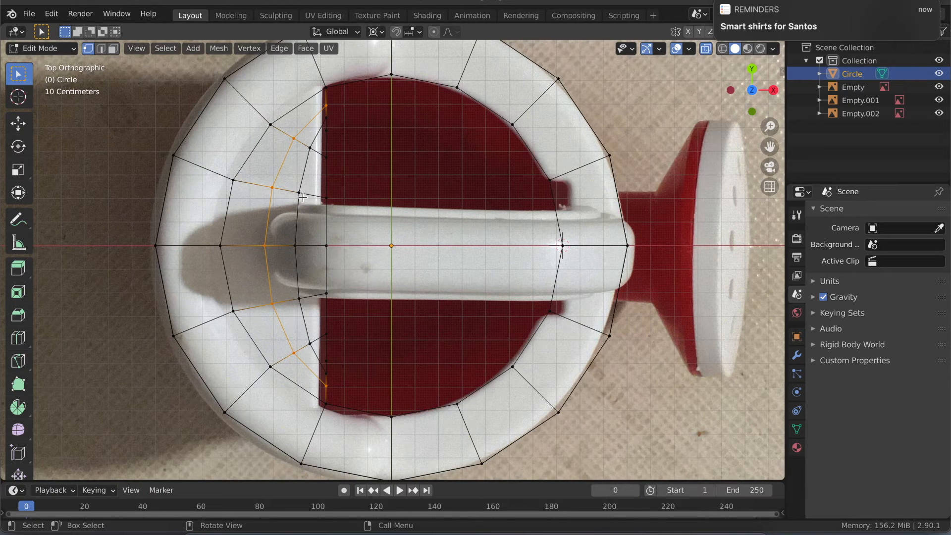
{"action": "left_click", "coordinate": [302, 193]}
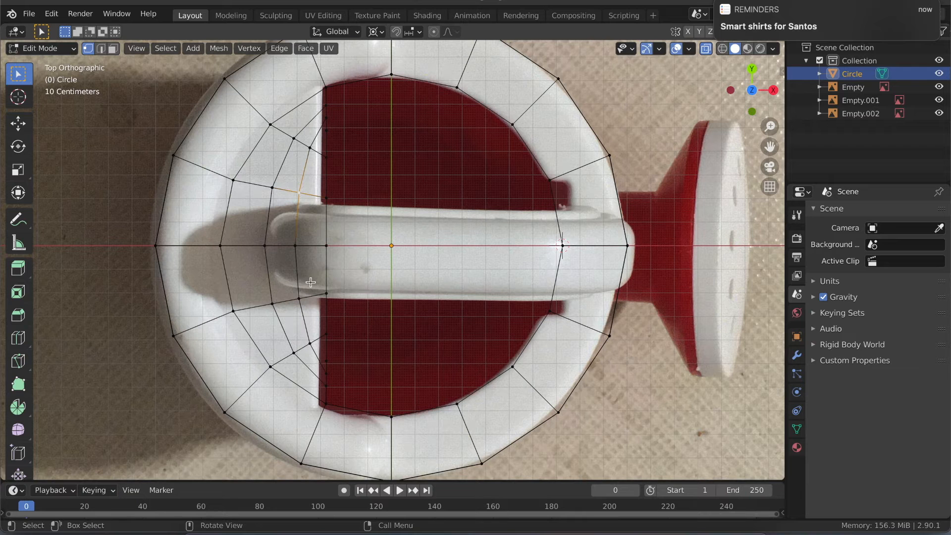
{"action": "scroll", "coordinate": [310, 281], "scroll_direction": "down", "scroll_amount": 2, "text": "shift"}
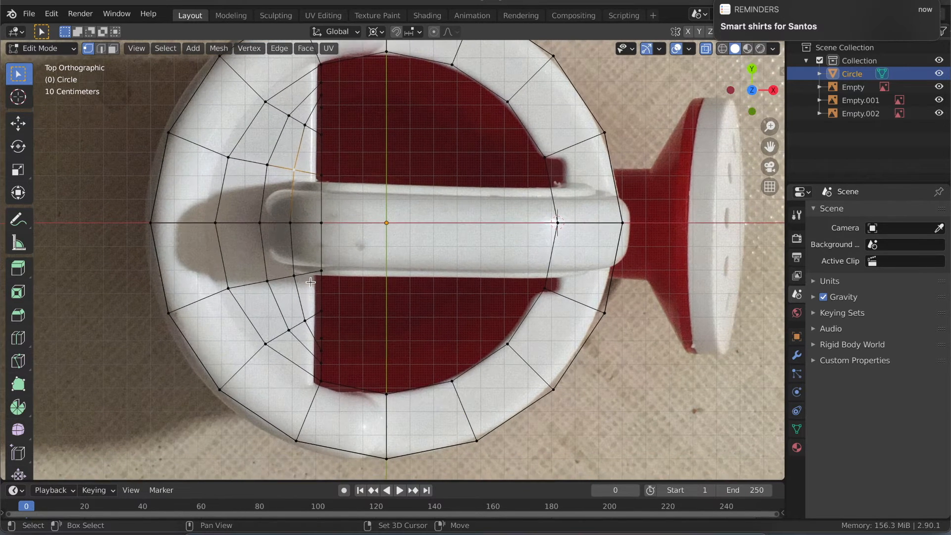
{"action": "scroll", "coordinate": [311, 282], "scroll_direction": "up", "scroll_amount": 2, "text": "shift"}
{"action": "scroll", "coordinate": [310, 282], "scroll_direction": "down", "scroll_amount": 2}
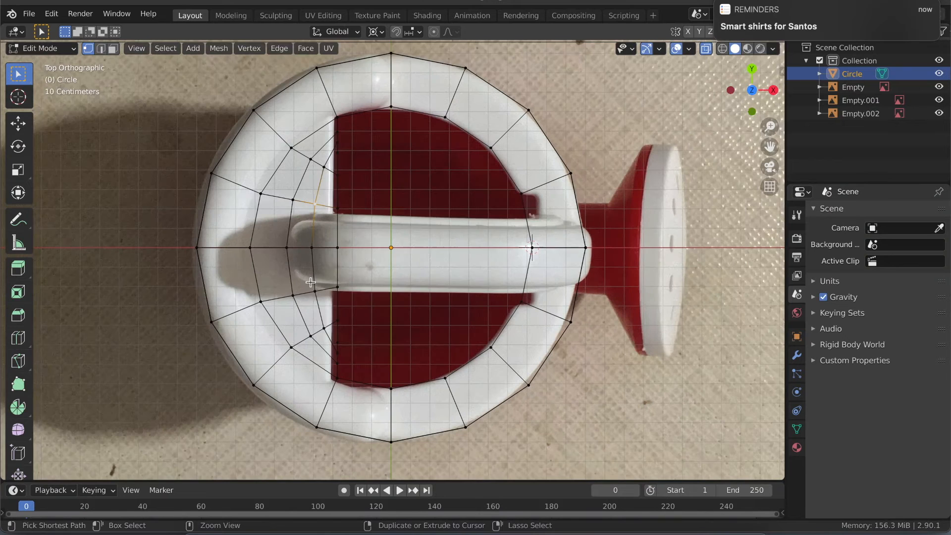
{"action": "scroll", "coordinate": [238, 117], "scroll_direction": "down", "scroll_amount": 1, "text": "ctrl"}
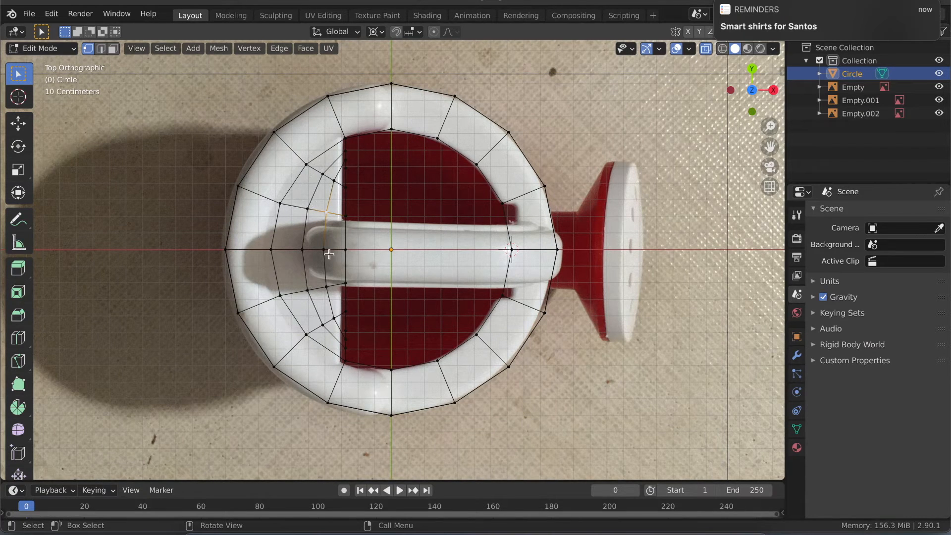
- Delete all faces on the positive Y side of the X axis, leaving half of the jug mesh, and turn off X-ray
{"action": "left_click", "coordinate": [436, 361]}
{"action": "key", "text": "3"}
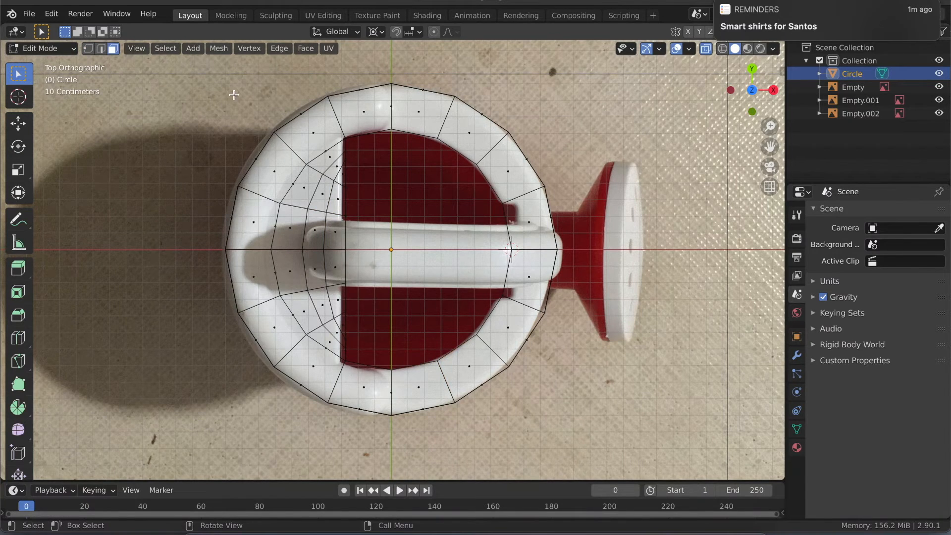
{"action": "left_click_drag", "start_coordinate": [206, 74], "coordinate": [576, 242]}
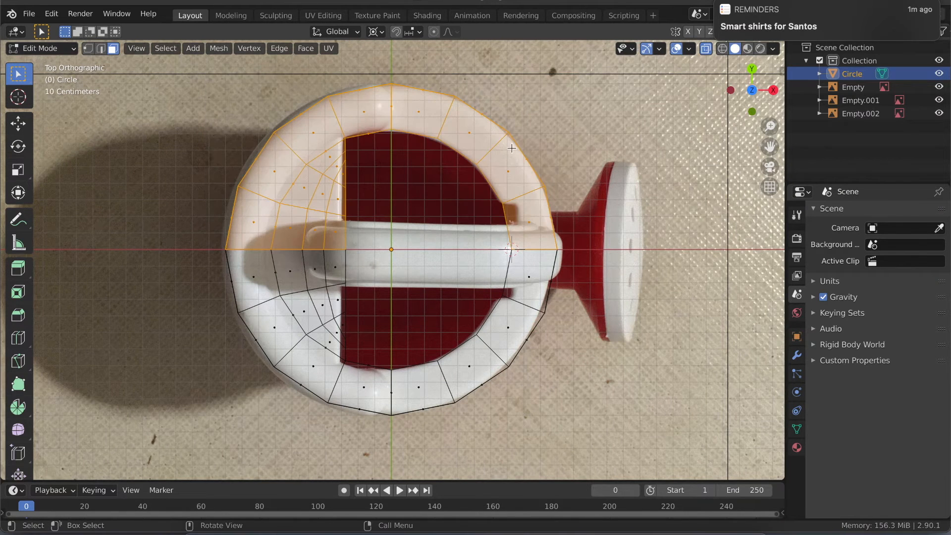
{"action": "key", "text": "x"}
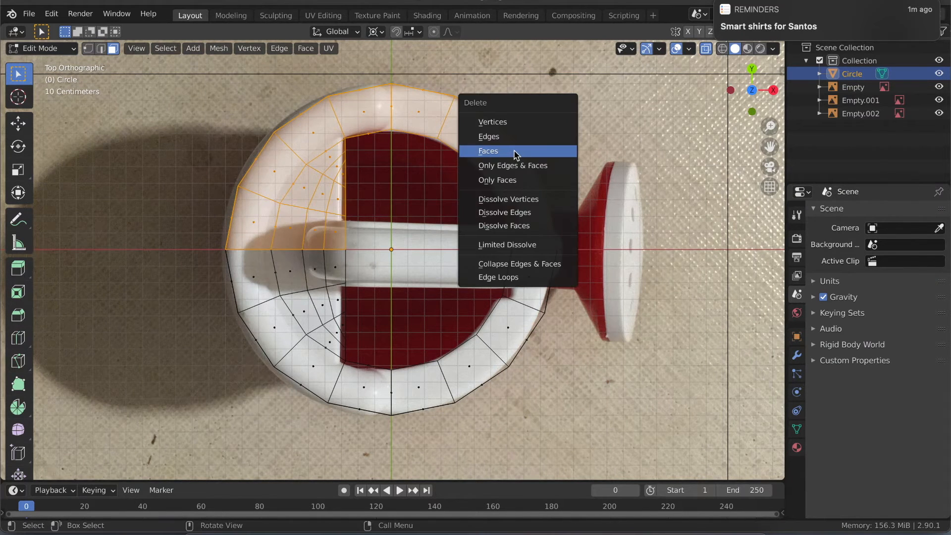
{"action": "left_click", "coordinate": [515, 152]}
{"action": "middle_click_drag", "start_coordinate": [406, 261], "coordinate": [404, 255]}
{"action": "key", "text": "alt+z"}
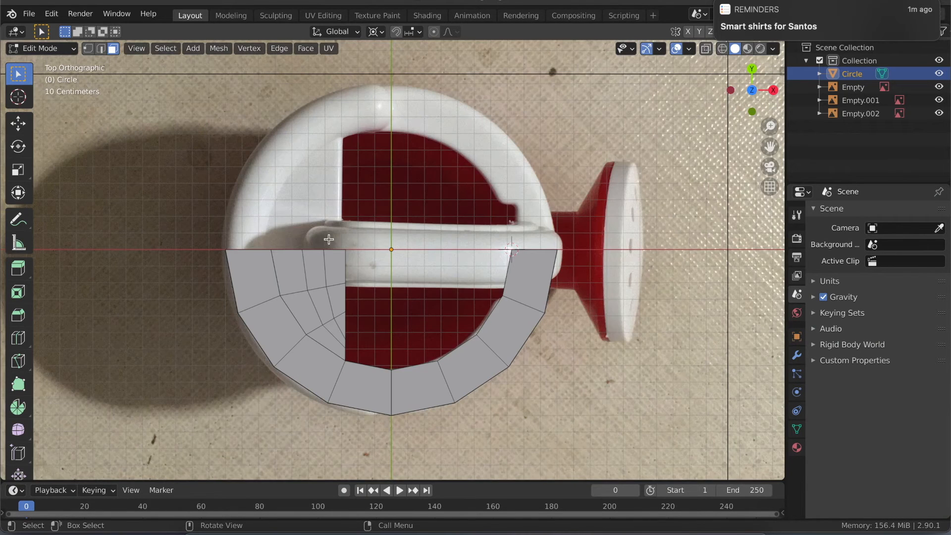
- Try sliding the two lid vertices beside the handle toward the X axis by a factor of -0.176, with X-ray on
{"action": "scroll", "coordinate": [296, 286], "scroll_direction": "up", "scroll_amount": 2}
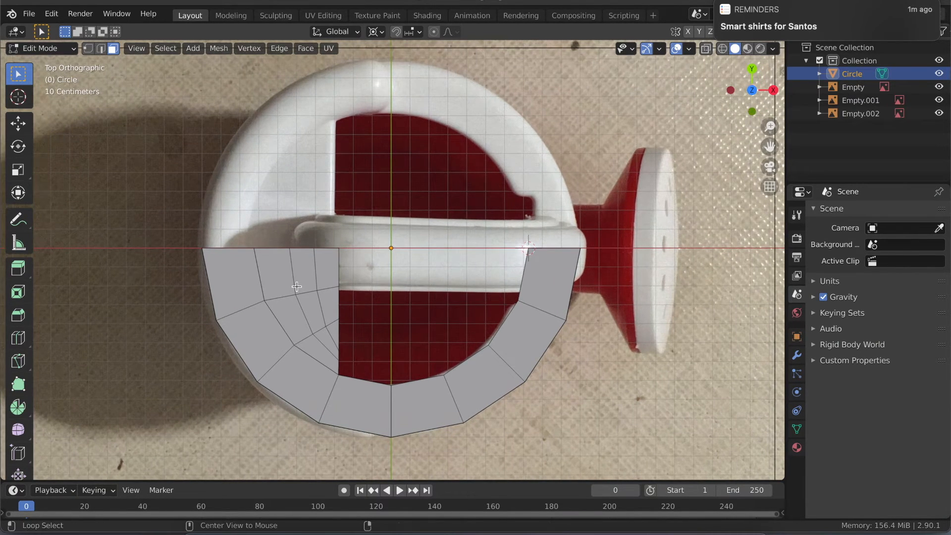
{"action": "key", "text": "alt+z"}
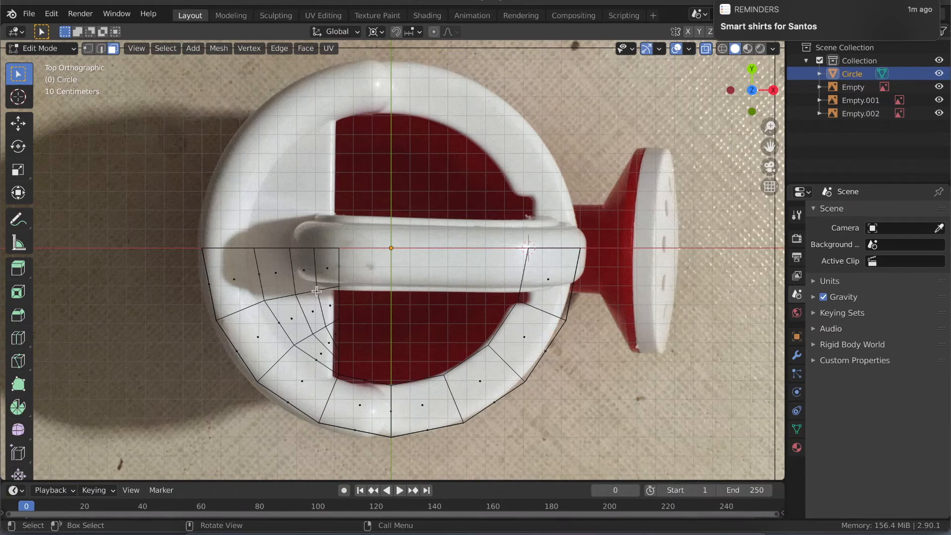
{"action": "key", "text": "1"}
{"action": "left_click", "coordinate": [318, 291]}
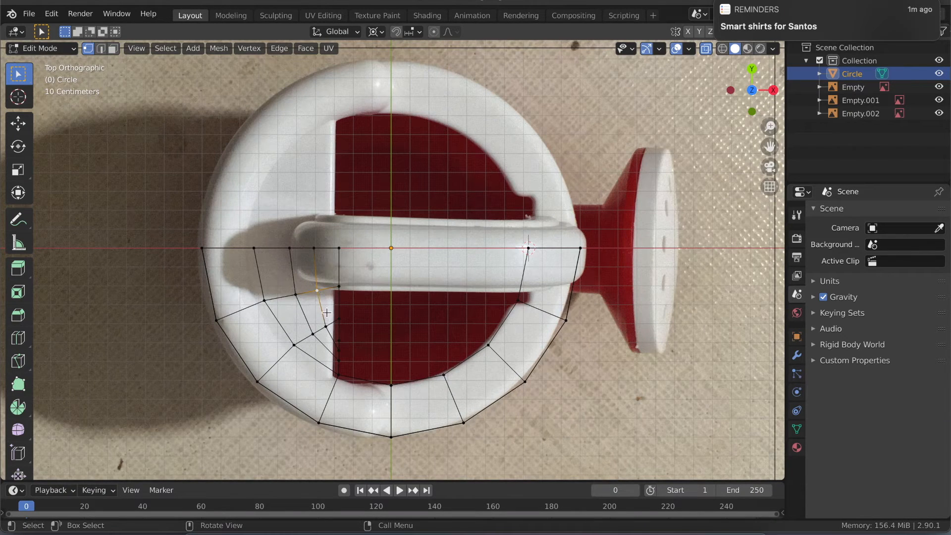
{"action": "left_click", "coordinate": [294, 296], "text": "shift"}
{"action": "key", "text": "g"}
{"action": "key", "text": "g"}
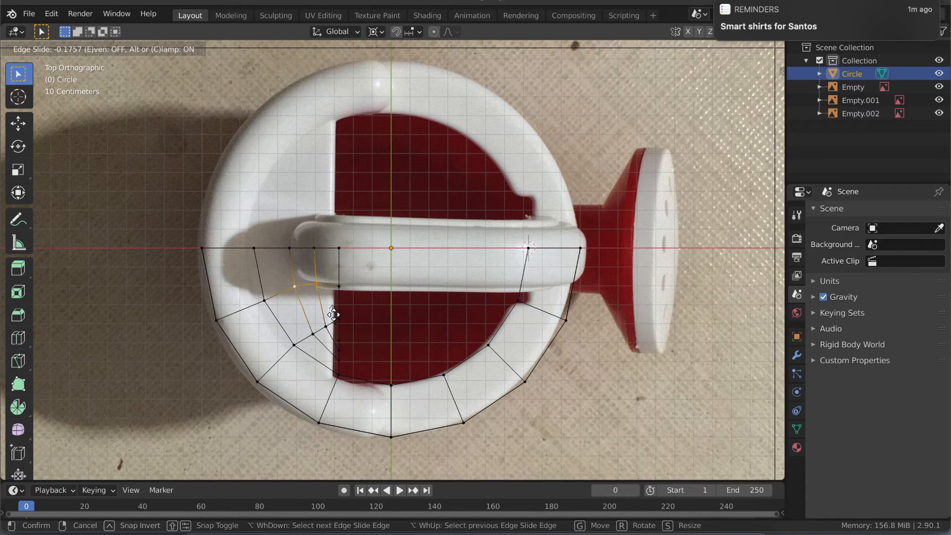
{"action": "left_click", "coordinate": [334, 314]}
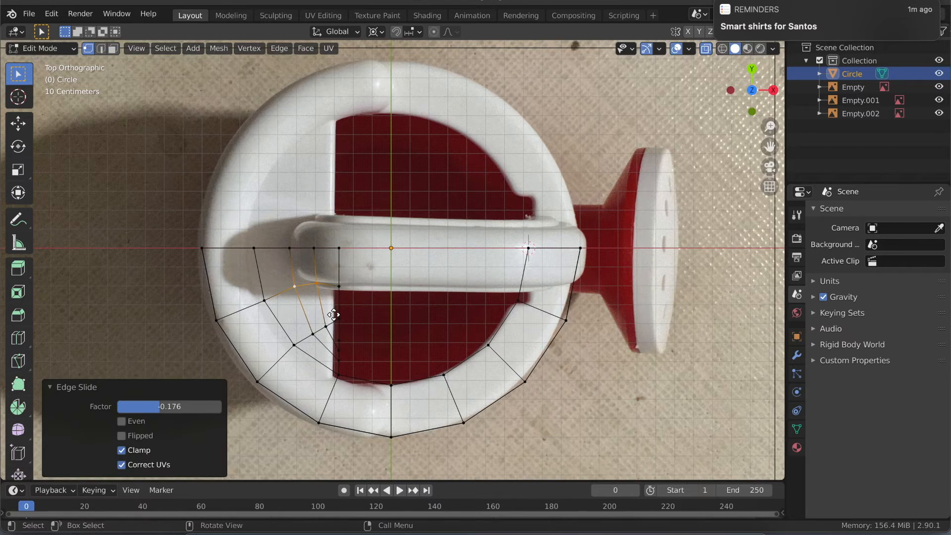
- Try a vertex slide of 0.065 on the lid vertex at the rear corner of the handle
{"action": "left_click", "coordinate": [296, 288]}
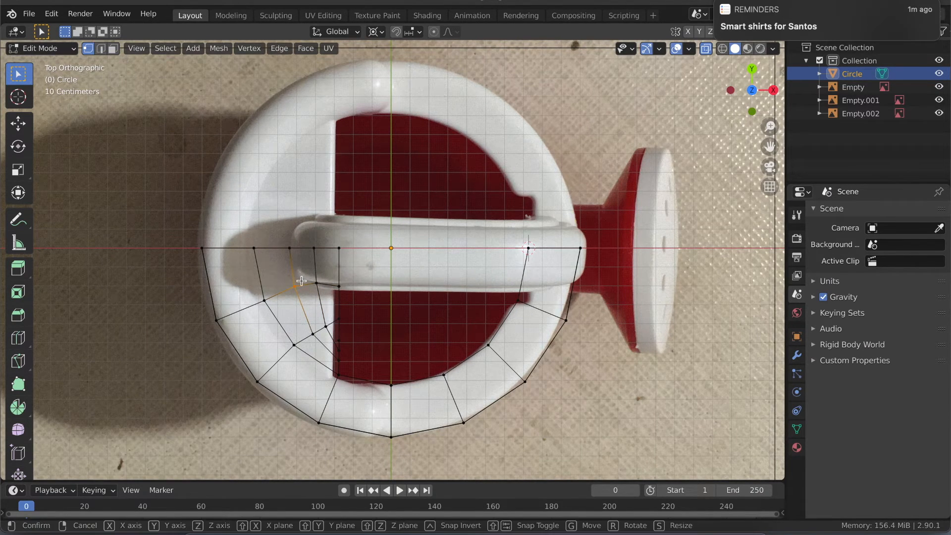
{"action": "key", "text": "shift+v"}
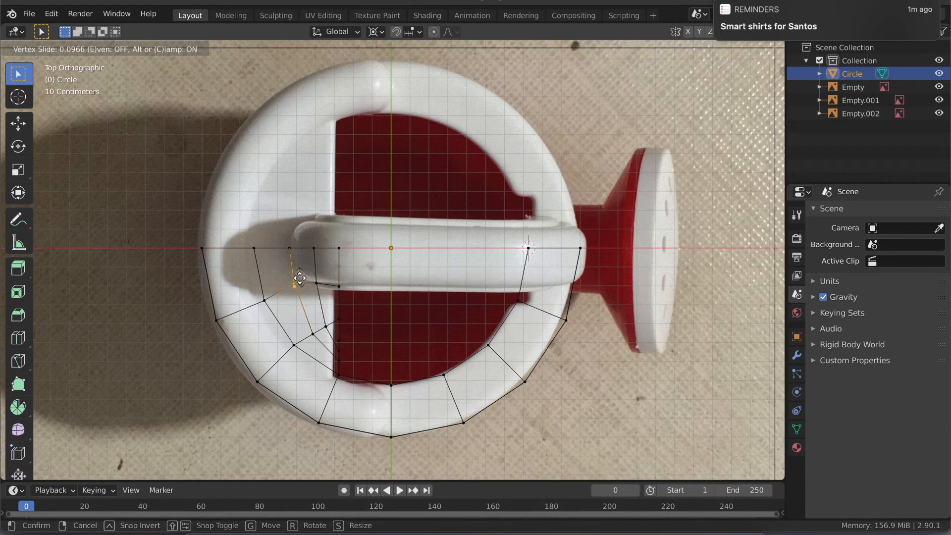
{"action": "left_click", "coordinate": [299, 278]}
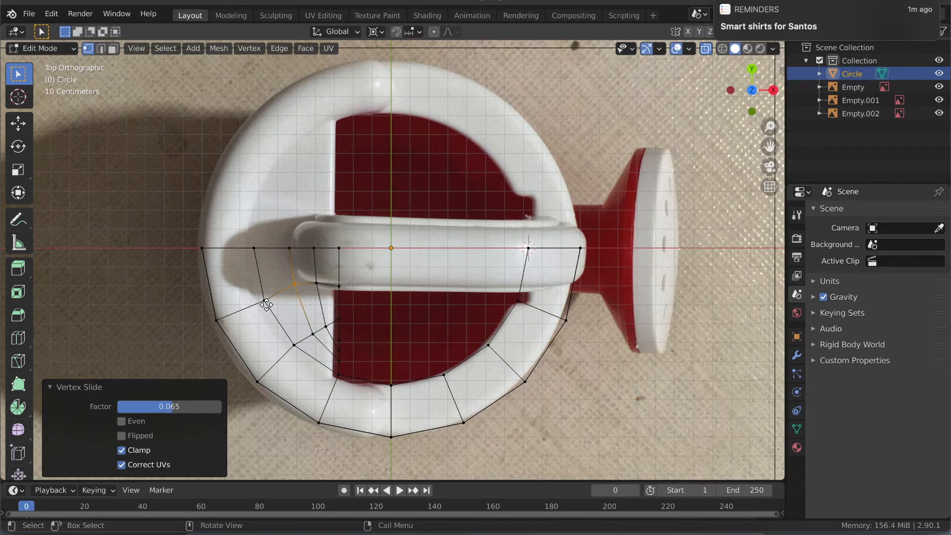
{"action": "left_click", "coordinate": [264, 301]}
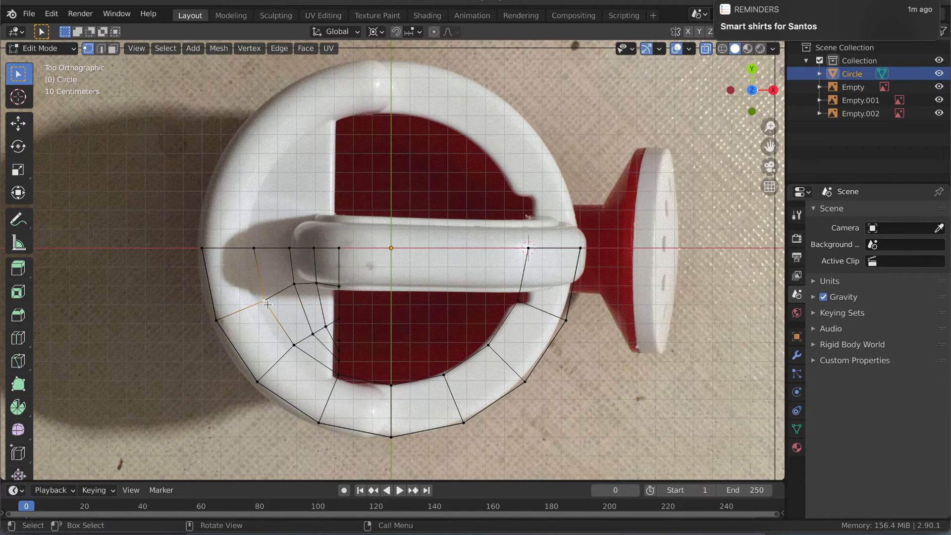
{"action": "left_click", "coordinate": [328, 326]}
{"action": "key", "text": "shift+v"}
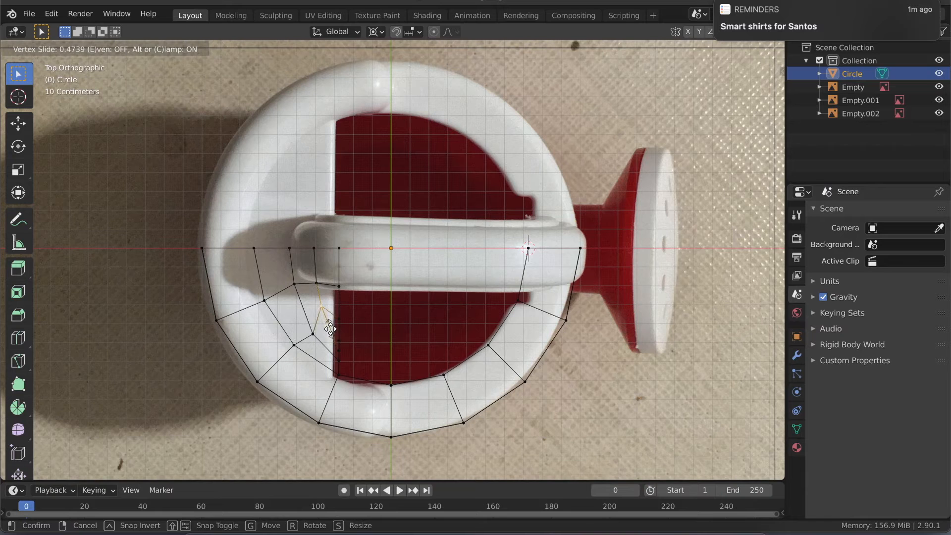
{"action": "right_click", "coordinate": [329, 328]}
{"action": "left_click", "coordinate": [296, 294], "text": "ctrl"}
{"action": "key", "text": "alt+a"}
- Add one loop cut across the rim and lid beside the handle, with a slide factor of -0.454
{"action": "key", "text": "ctrl+r"}
{"action": "left_click", "coordinate": [248, 274]}
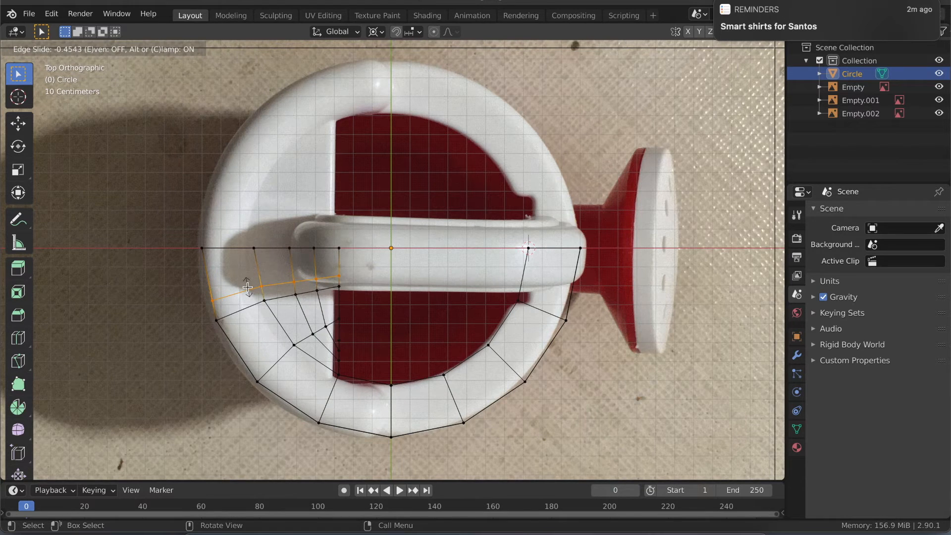
{"action": "left_click", "coordinate": [247, 287]}
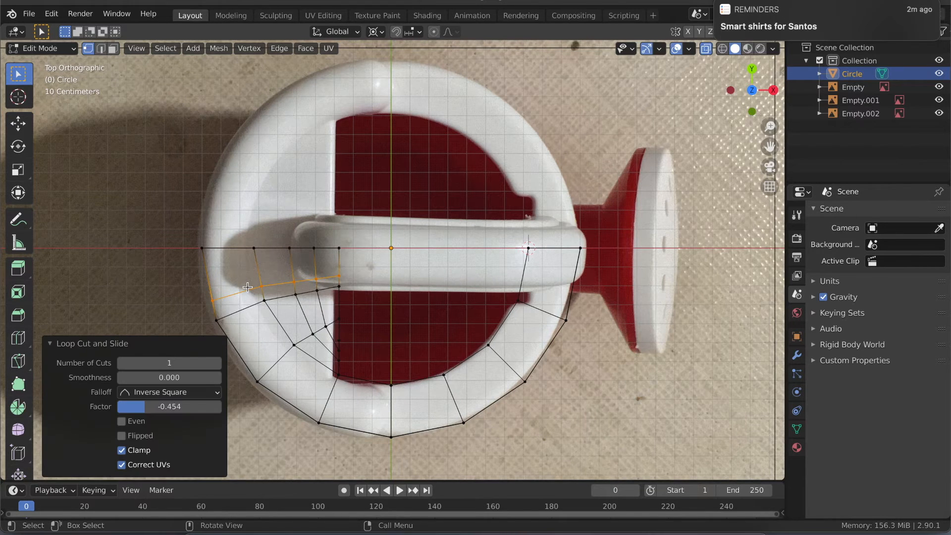
- Edge-slide the new loop's vertices on the outer rim toward the X axis by a factor of 0.430
{"action": "left_click", "coordinate": [211, 299]}
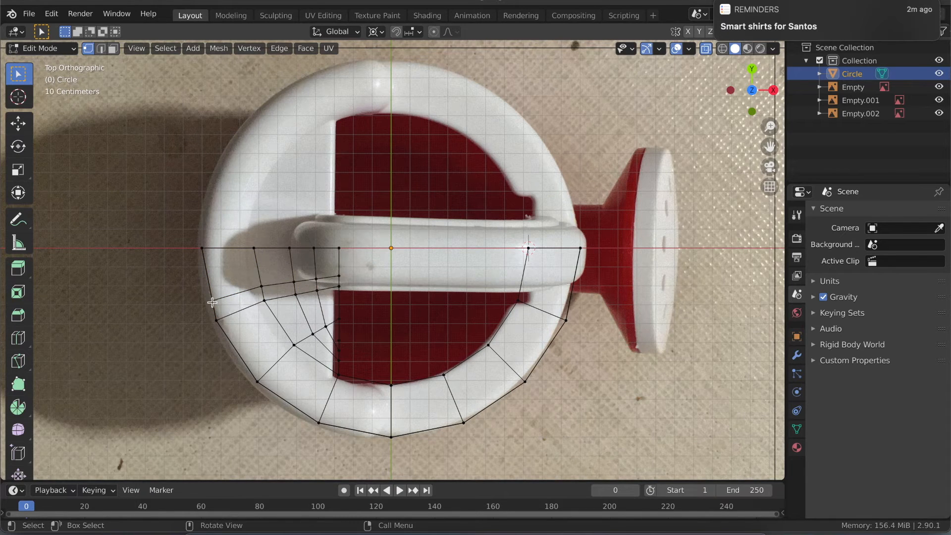
{"action": "left_click_drag", "start_coordinate": [198, 288], "coordinate": [222, 305]}
{"action": "key", "text": "g"}
{"action": "key", "text": "g"}
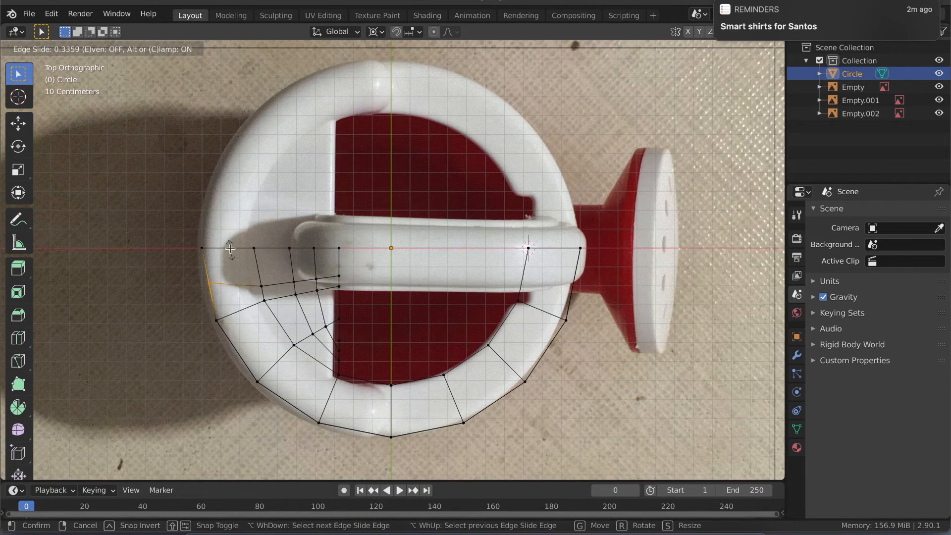
{"action": "left_click", "coordinate": [229, 247]}
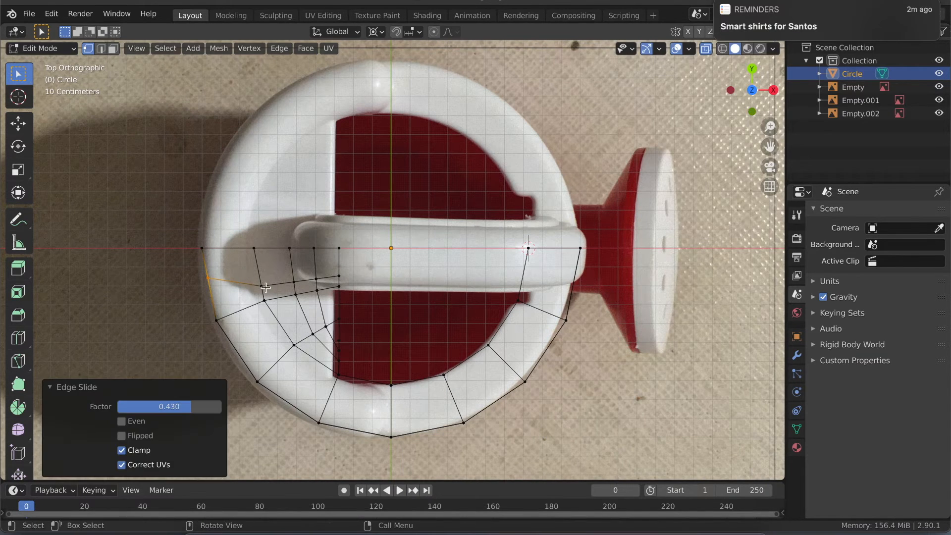
- Slide both overlapping vertices of the new loop at the inner rim toward the X axis until they line up, the first by 0.385
{"action": "left_click", "coordinate": [263, 287]}
{"action": "key", "text": "shift+v"}
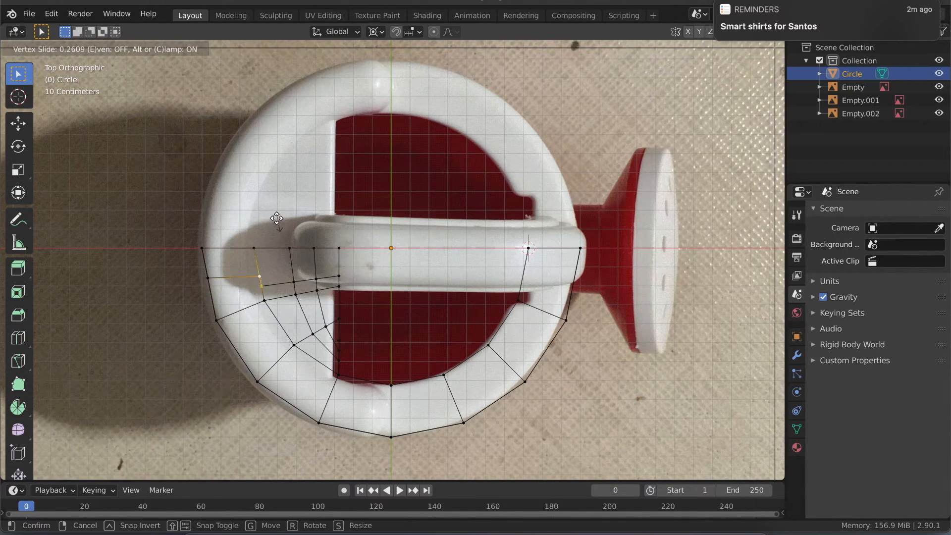
{"action": "left_click", "coordinate": [275, 218]}
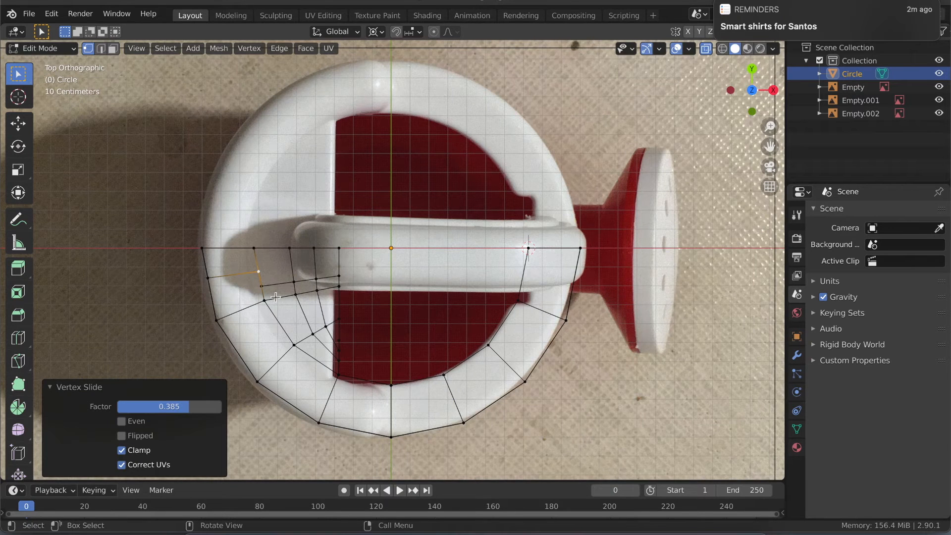
{"action": "middle_click_drag", "start_coordinate": [273, 299], "coordinate": [261, 304]}
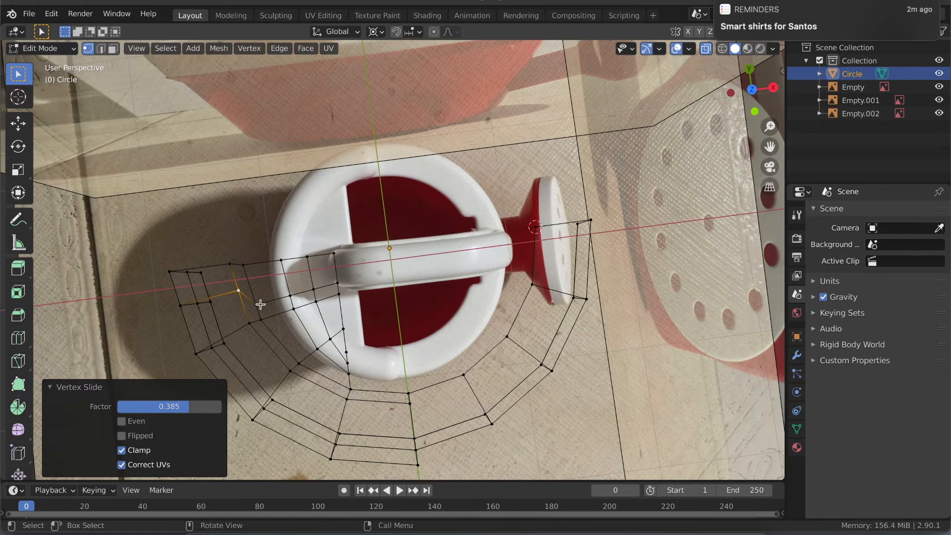
{"action": "left_click", "coordinate": [751, 88]}
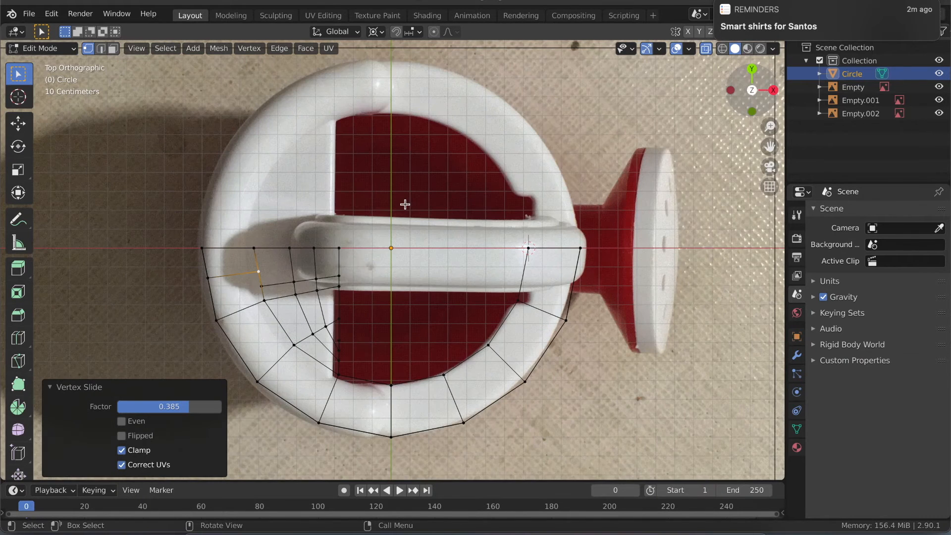
{"action": "left_click", "coordinate": [263, 288]}
{"action": "key", "text": "shift+v"}
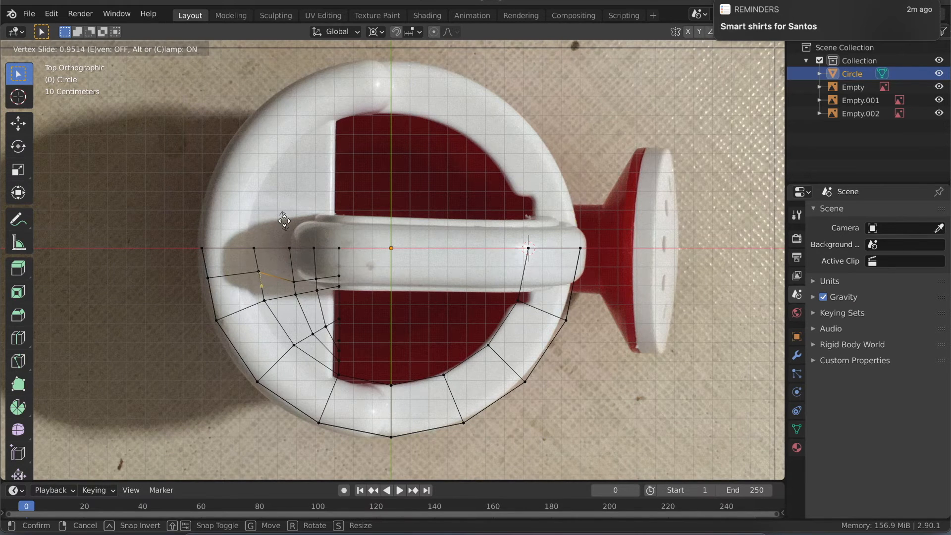
{"action": "left_click", "coordinate": [284, 222]}
- Edge-slide the new loop's remaining lid vertices, up to the straight edge, toward the X axis by a factor of 0.241
{"action": "left_click_drag", "start_coordinate": [286, 266], "coordinate": [356, 285]}
{"action": "key", "text": "g"}
{"action": "key", "text": "g"}
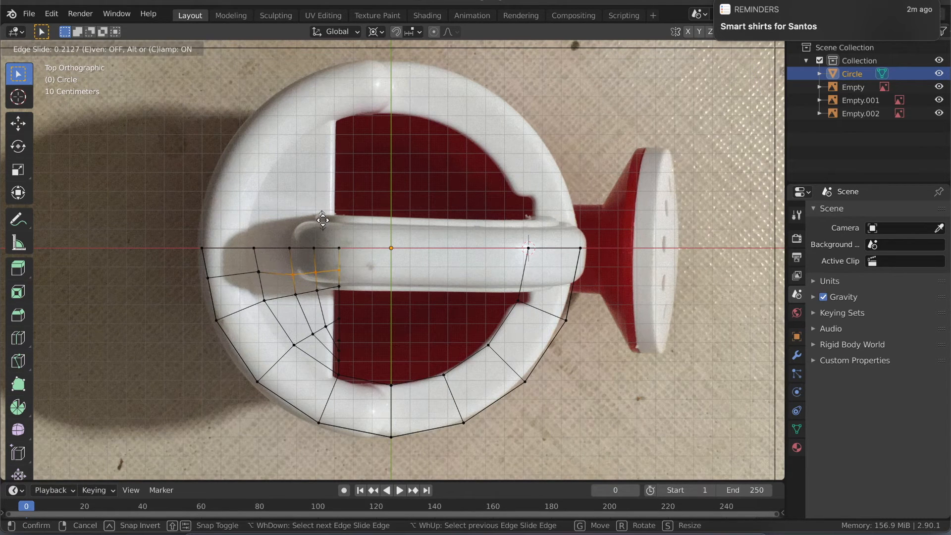
{"action": "left_click", "coordinate": [322, 220]}
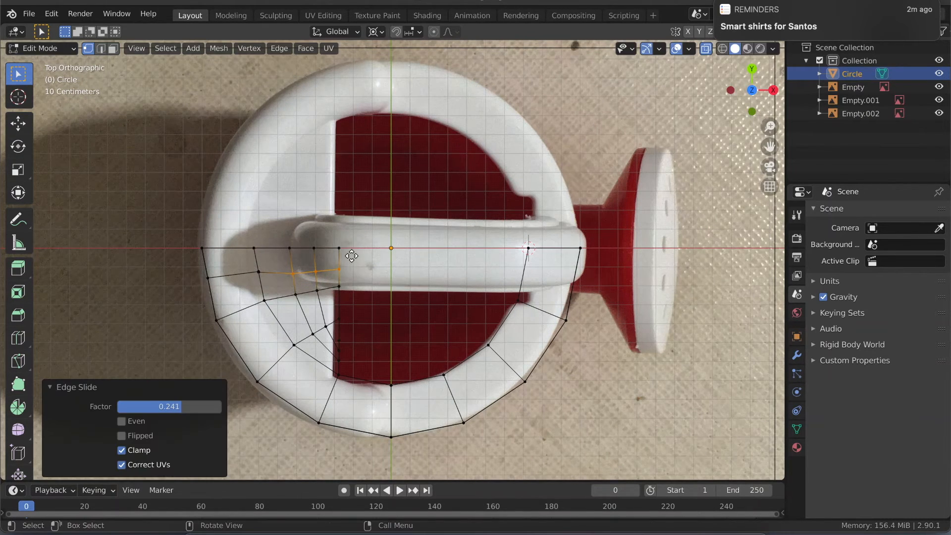
- Edge-slide the loop's vertices nearest the lid's straight edge back toward the handle's side by a factor of -0.448
{"action": "key", "text": "g"}
{"action": "key", "text": "g"}
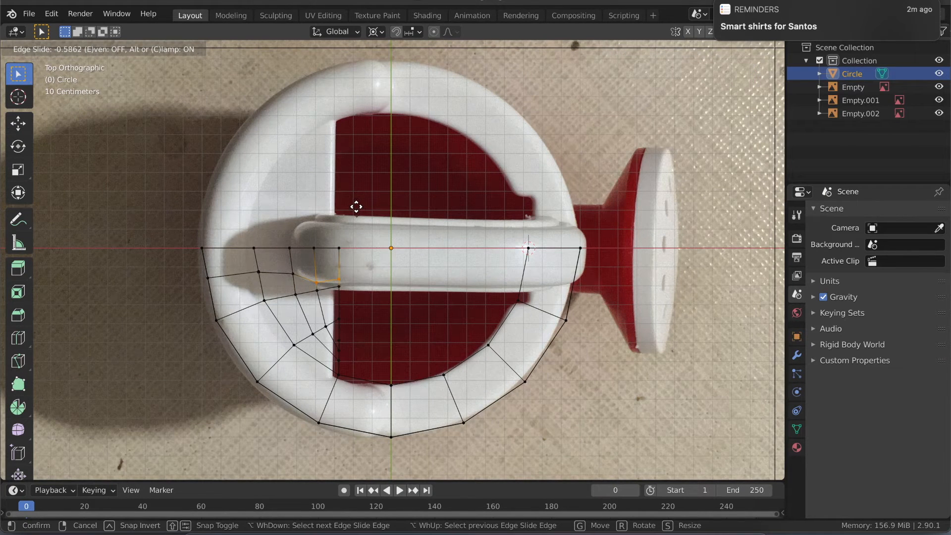
{"action": "left_click", "coordinate": [356, 205]}
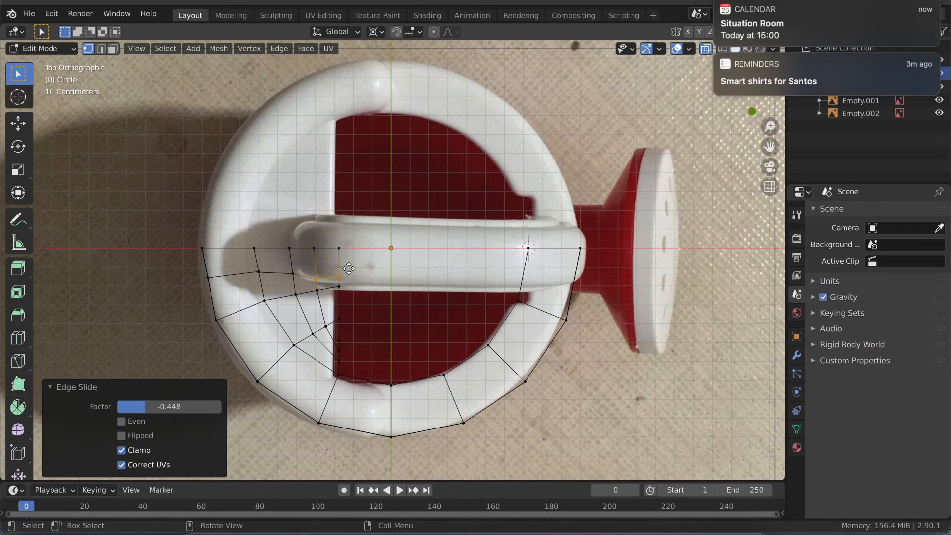
- Vertex-slide the new loop's vertex on the lid's straight edge away from the X axis by a factor of 0.429
{"action": "scroll", "coordinate": [339, 273], "scroll_direction": "up", "scroll_amount": 2}
{"action": "left_click_drag", "start_coordinate": [322, 285], "coordinate": [333, 276]}
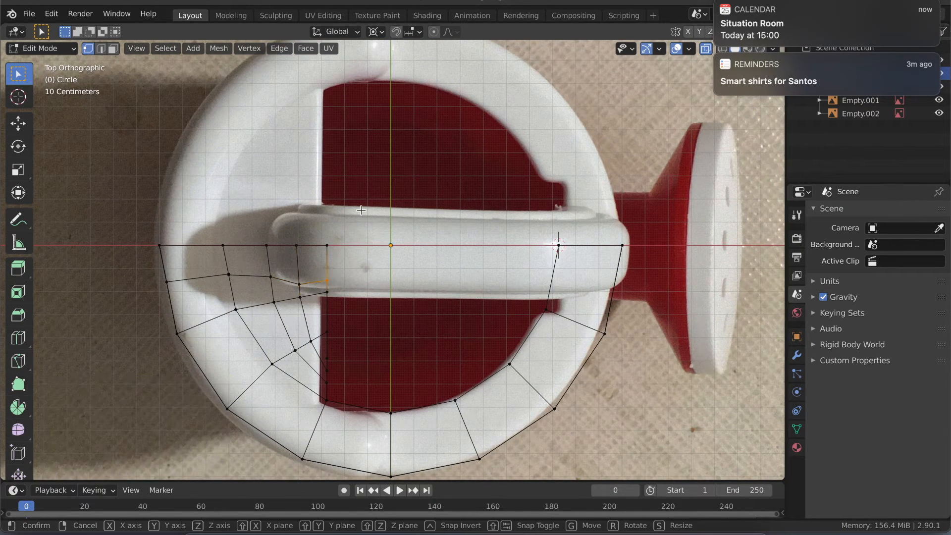
{"action": "key", "text": "shift+v"}
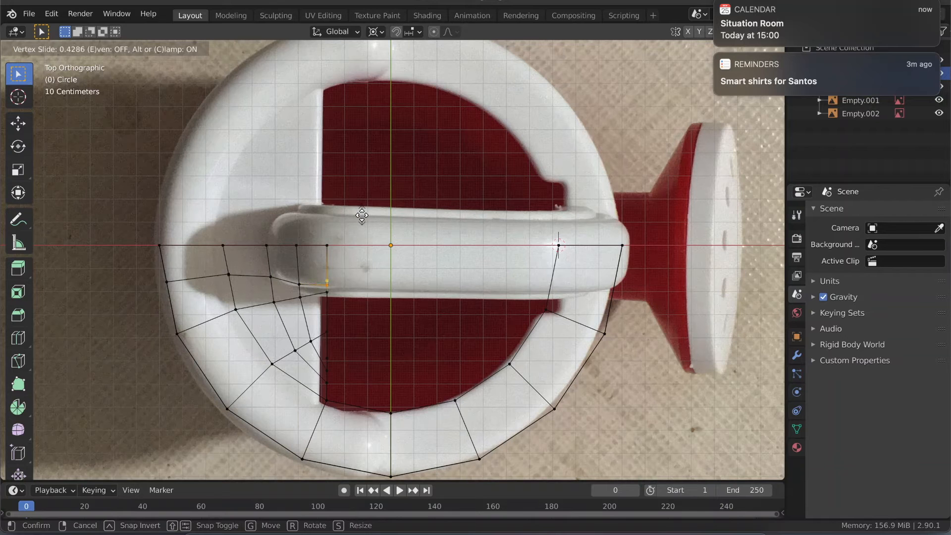
{"action": "left_click", "coordinate": [362, 215]}
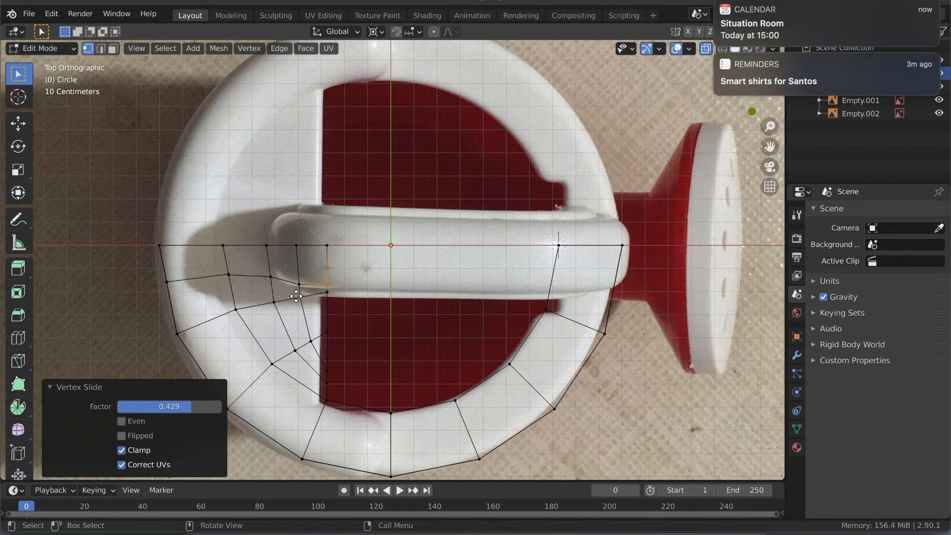
- Vertex-slide the next row's lid vertices away from the X axis: the middle one by 0.076, the straight-edge one by 0.158, the rimward one by 0.156
{"action": "left_click", "coordinate": [296, 296]}
{"action": "key", "text": "shift+v"}
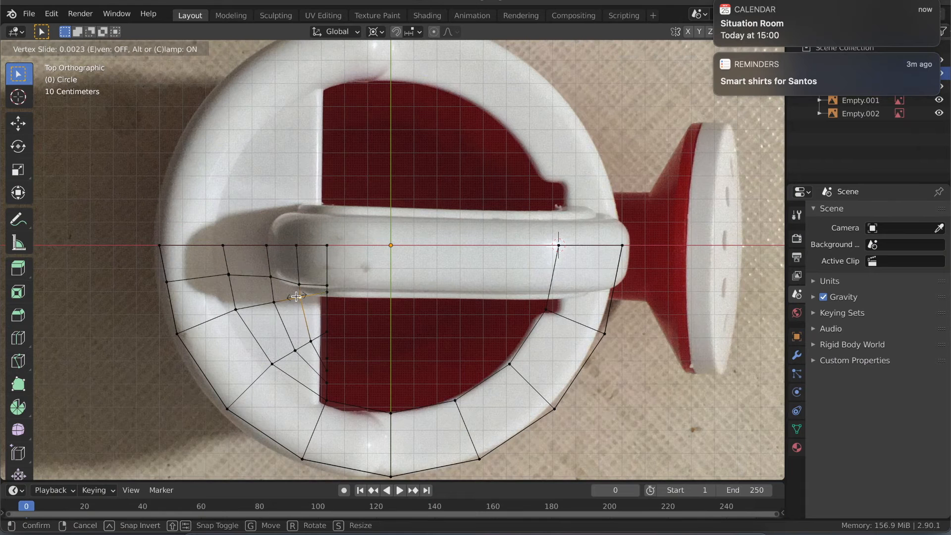
{"action": "left_click", "coordinate": [323, 289]}
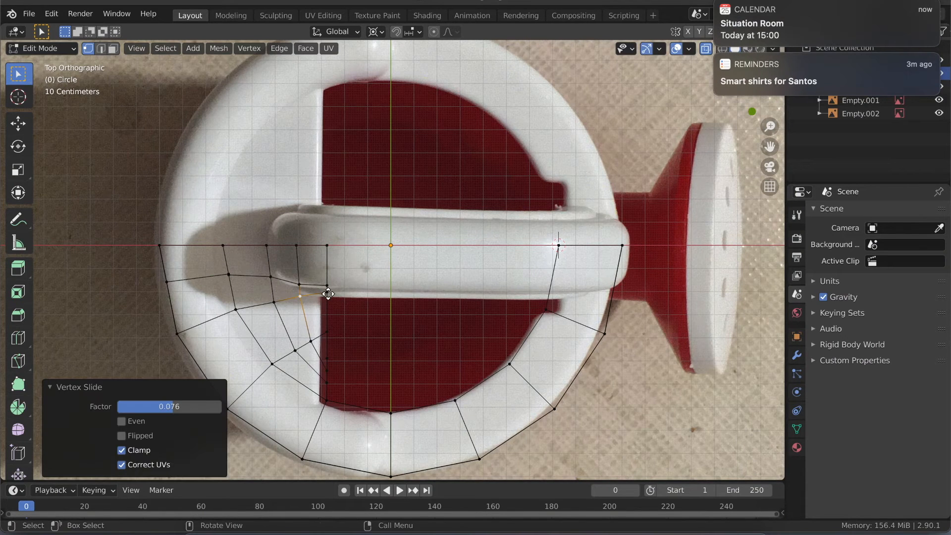
{"action": "left_click", "coordinate": [324, 290]}
{"action": "key", "text": "shift+v"}
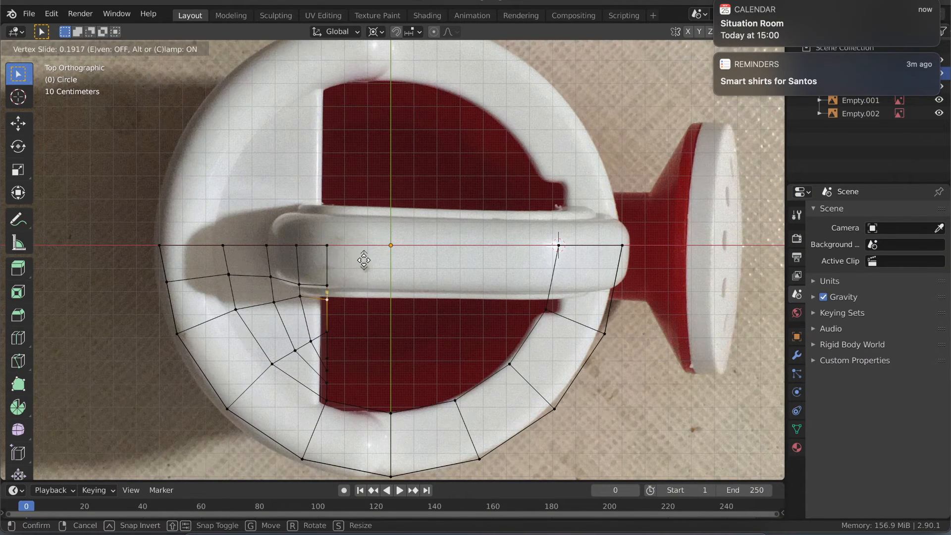
{"action": "left_click", "coordinate": [364, 260]}
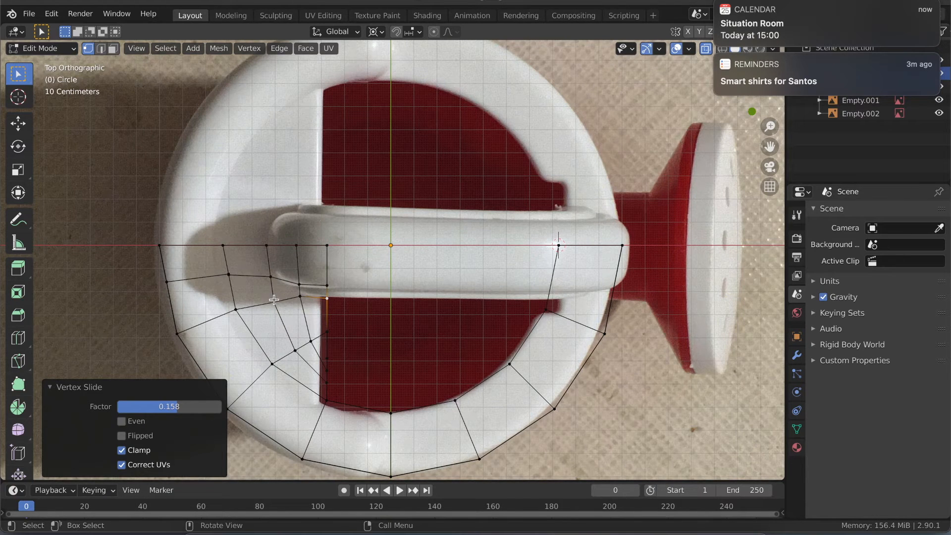
{"action": "key", "text": "shift+v"}
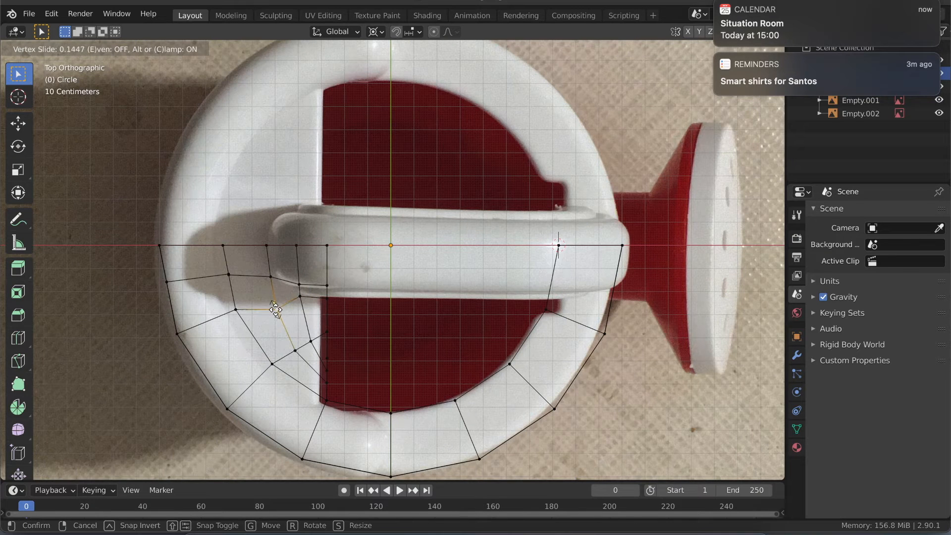
{"action": "left_click", "coordinate": [275, 310]}
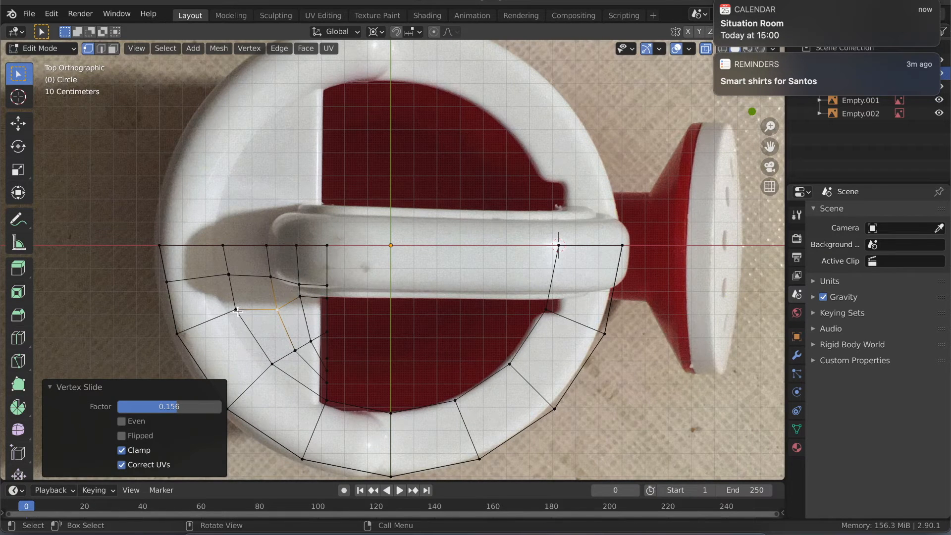
{"action": "left_click", "coordinate": [238, 311]}
{"action": "key", "text": "shift+v"}
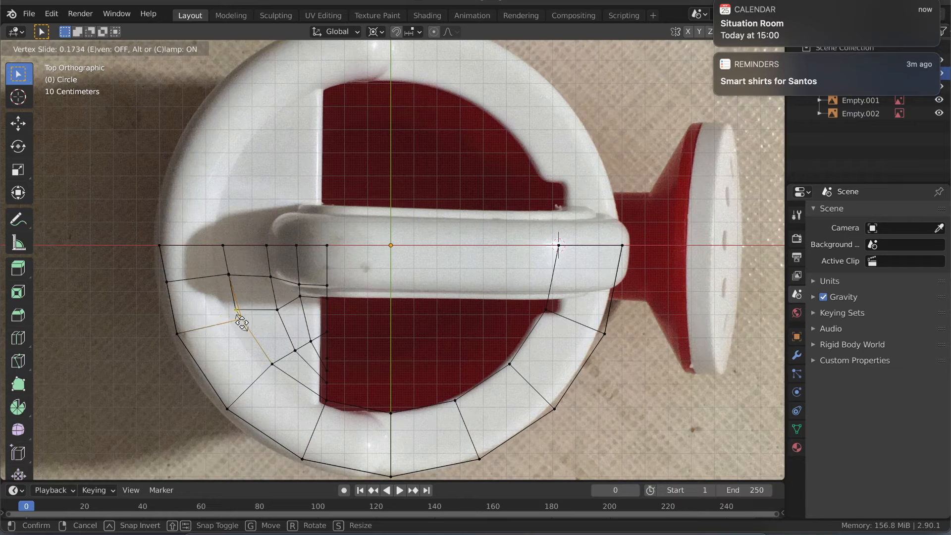
{"action": "right_click", "coordinate": [241, 324]}
- Edge-slide the overlapping inner-rim vertices of that same row together, away from the X axis, by a factor of 0.220
{"action": "key", "text": "b"}
{"action": "left_click_drag", "start_coordinate": [216, 318], "coordinate": [247, 296]}
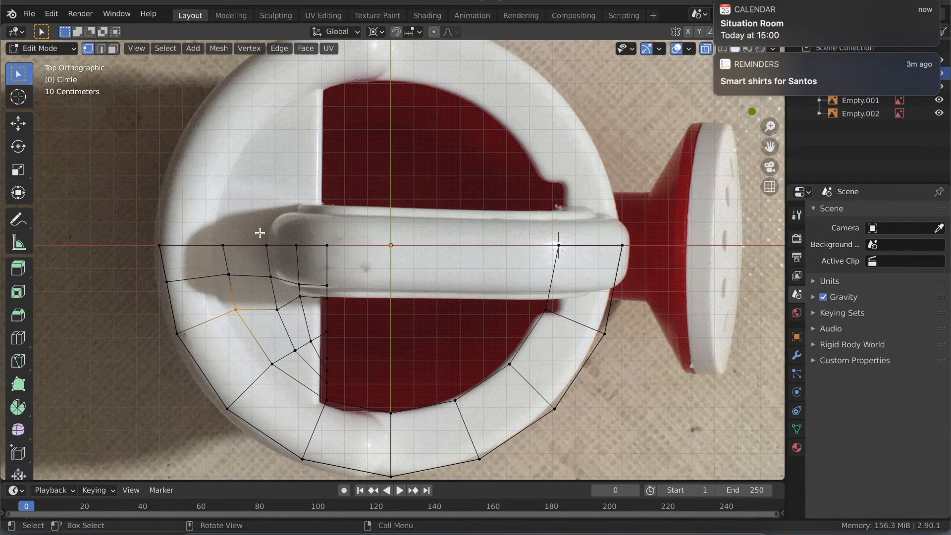
{"action": "key", "text": "g"}
{"action": "key", "text": "g"}
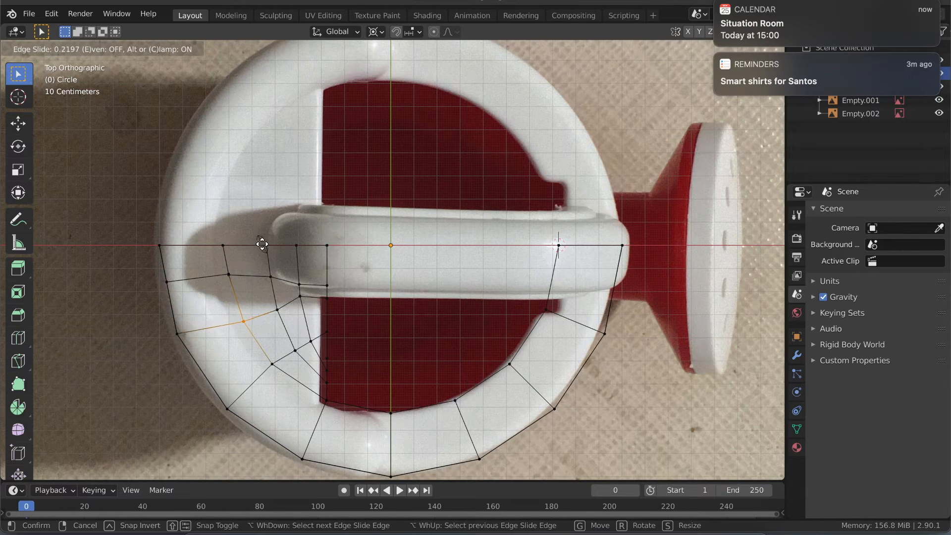
{"action": "left_click", "coordinate": [262, 243]}
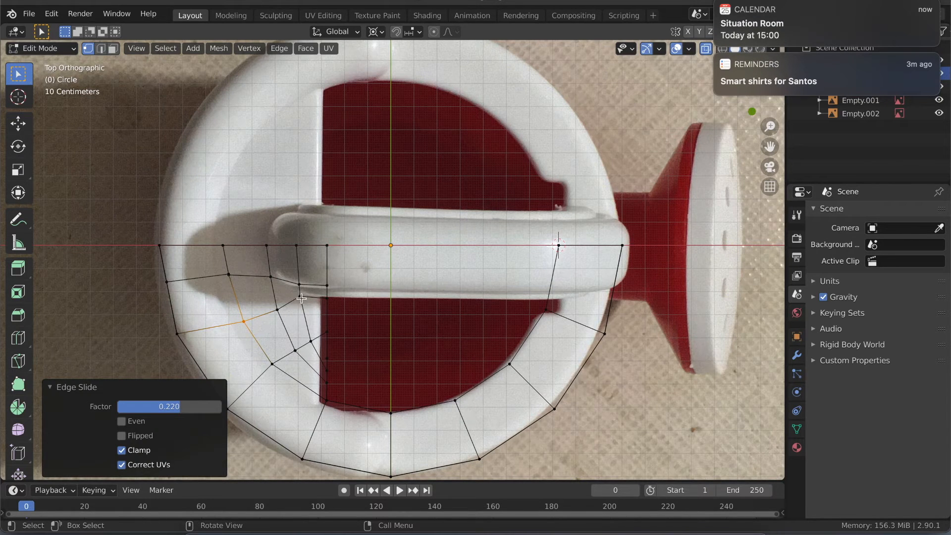
- Vertex-slide the handle loop's single lid vertex at the inner rim by a factor of about 0.333, and clear the selection
{"action": "left_click", "coordinate": [228, 274]}
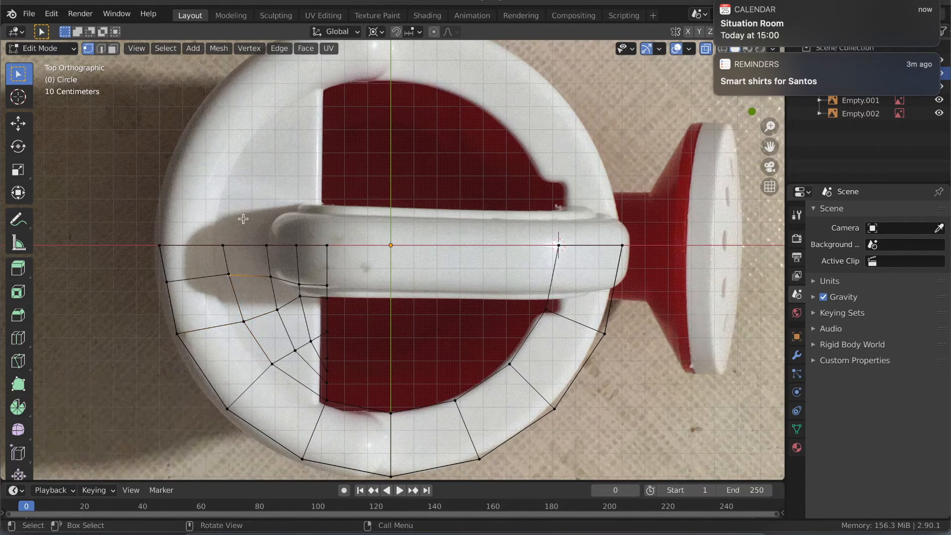
{"action": "key", "text": "g"}
{"action": "key", "text": "g"}
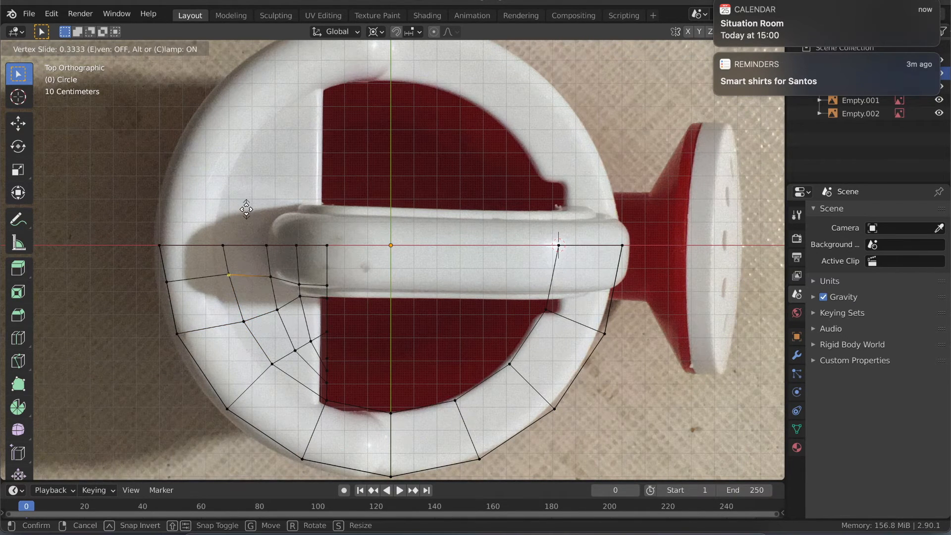
{"action": "left_click", "coordinate": [246, 209]}
{"action": "left_click", "coordinate": [169, 283]}
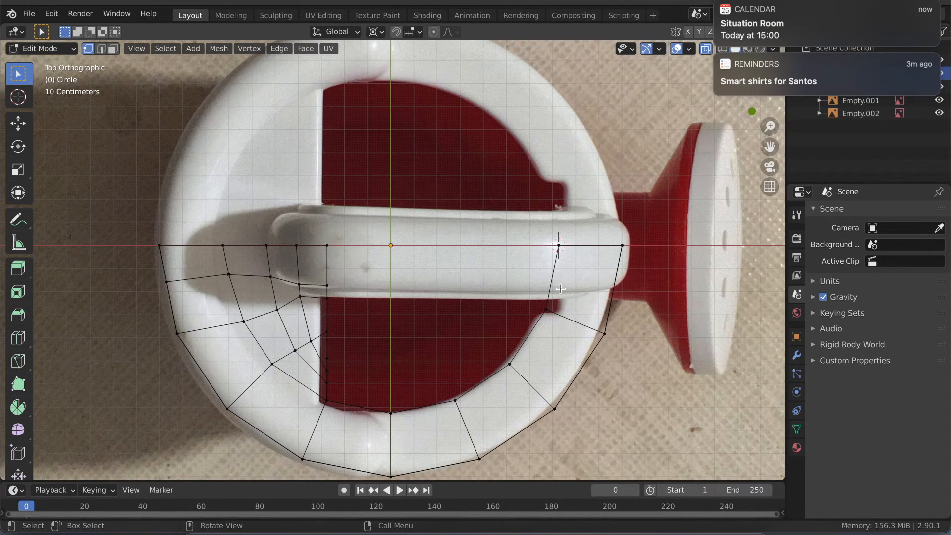
- Add one centred loop cut across the rim segment beside the X axis on the spout side
{"action": "key", "text": "ctrl+r"}
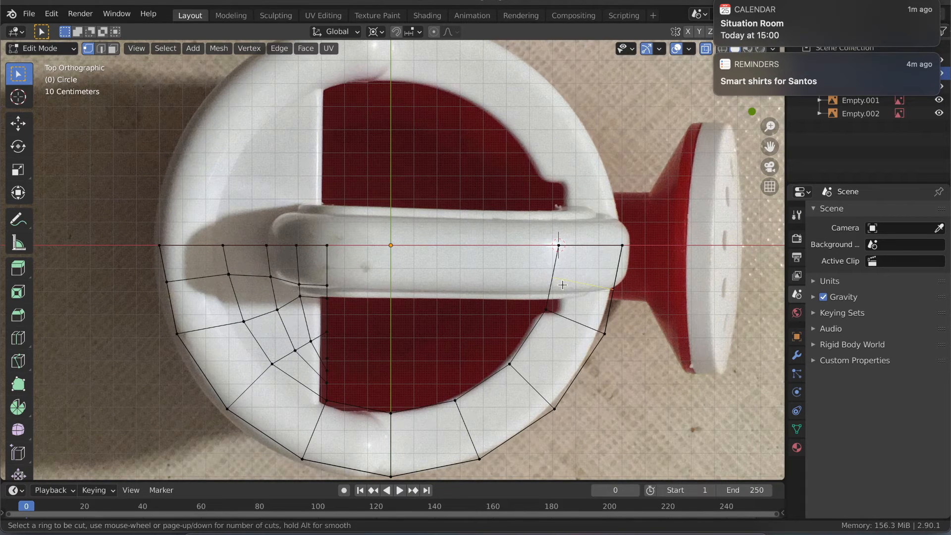
{"action": "left_click", "coordinate": [562, 285]}
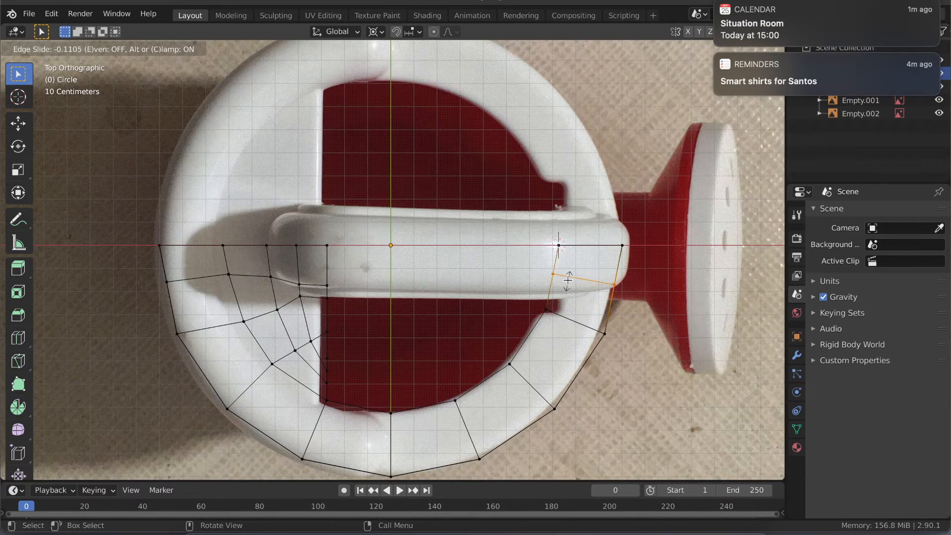
{"action": "right_click", "coordinate": [568, 281]}
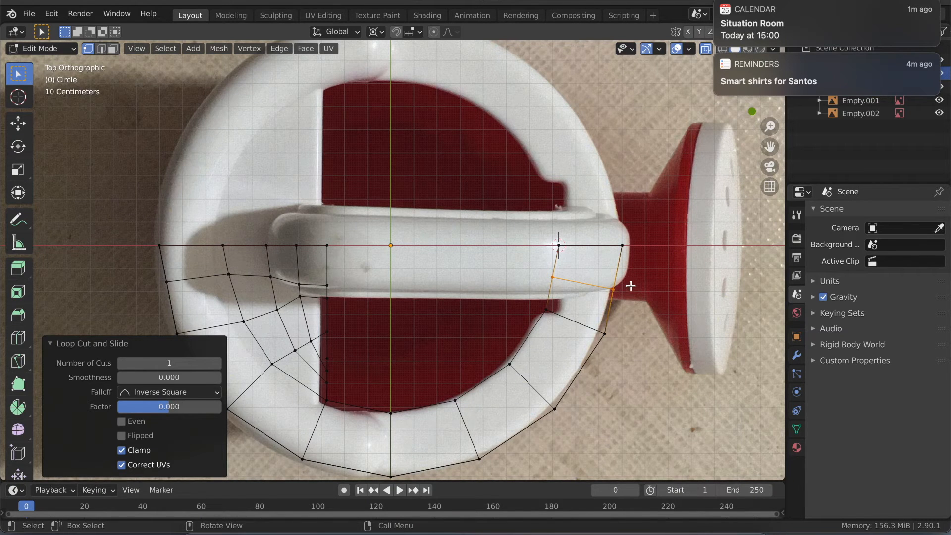
- Align the spout-side cut with the handle's edge by sliding its outer vertices toward the X axis by -0.158 and its inner ones away by about 0.417
{"action": "left_click", "coordinate": [622, 282]}
{"action": "key", "text": "g"}
{"action": "key", "text": "g"}
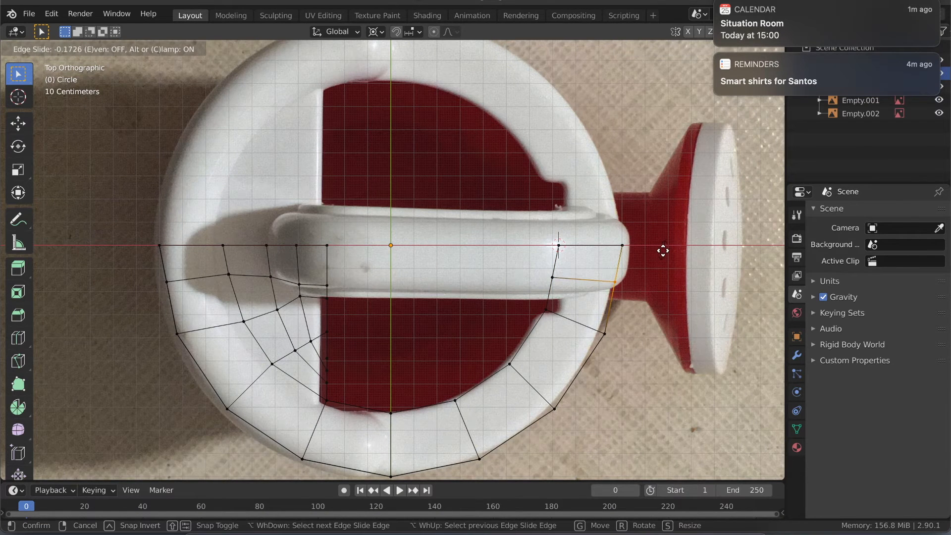
{"action": "left_click", "coordinate": [664, 250]}
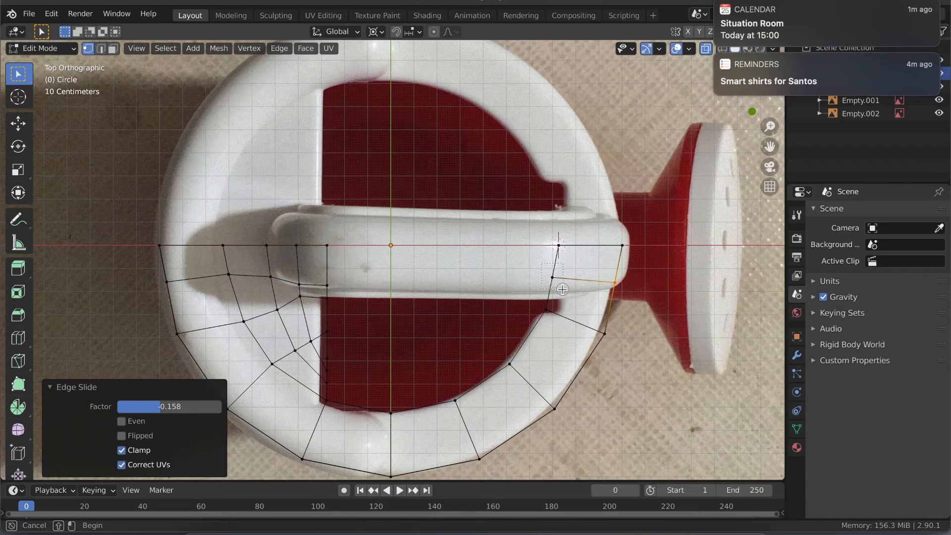
{"action": "key", "text": "g"}
{"action": "key", "text": "g"}
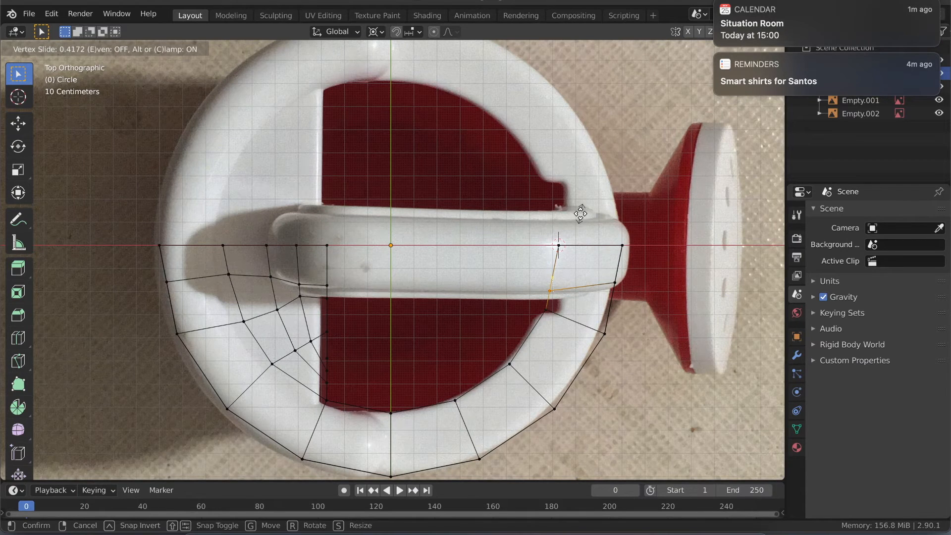
{"action": "left_click", "coordinate": [580, 214]}
{"action": "key", "text": "alt+a"}
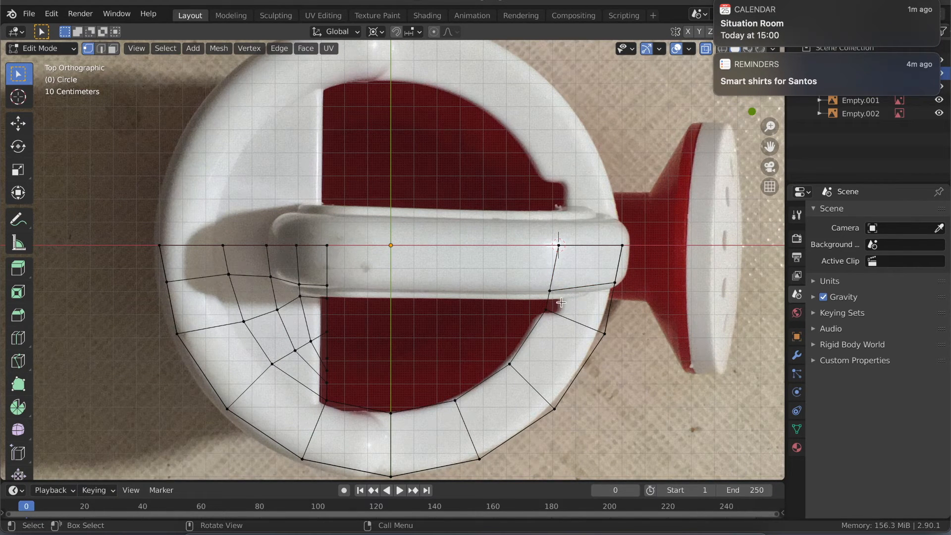
- Add another centred loop cut across the rim, between the spout-side handle cut and the next rim segment, keeping its slide factor at 0
{"action": "key", "text": "ctrl+r"}
{"action": "left_click", "coordinate": [613, 311]}
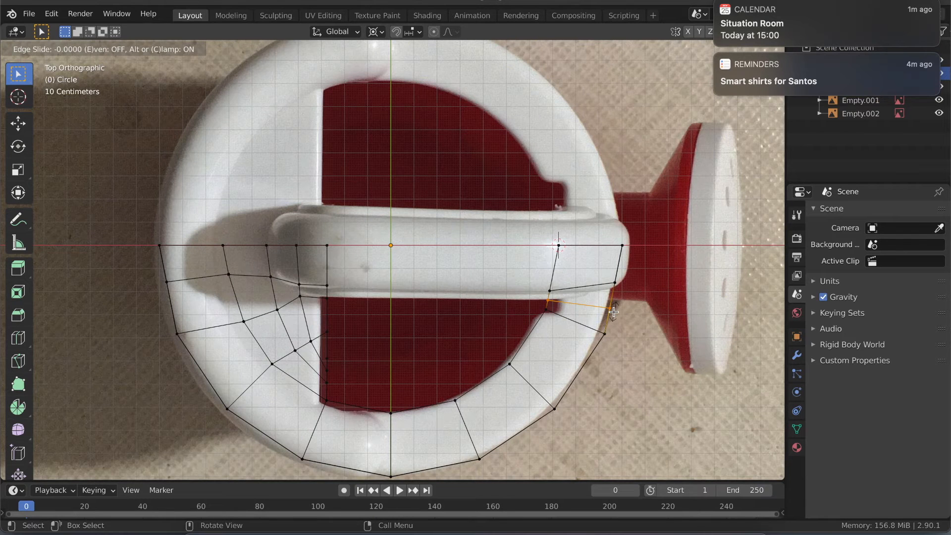
{"action": "left_click", "coordinate": [613, 311]}
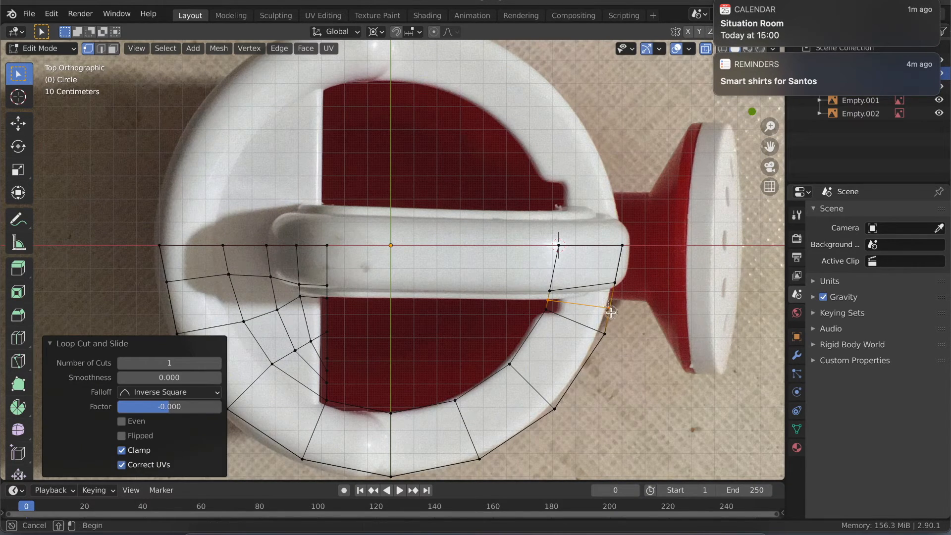
{"action": "key", "text": "g"}
{"action": "key", "text": "g"}
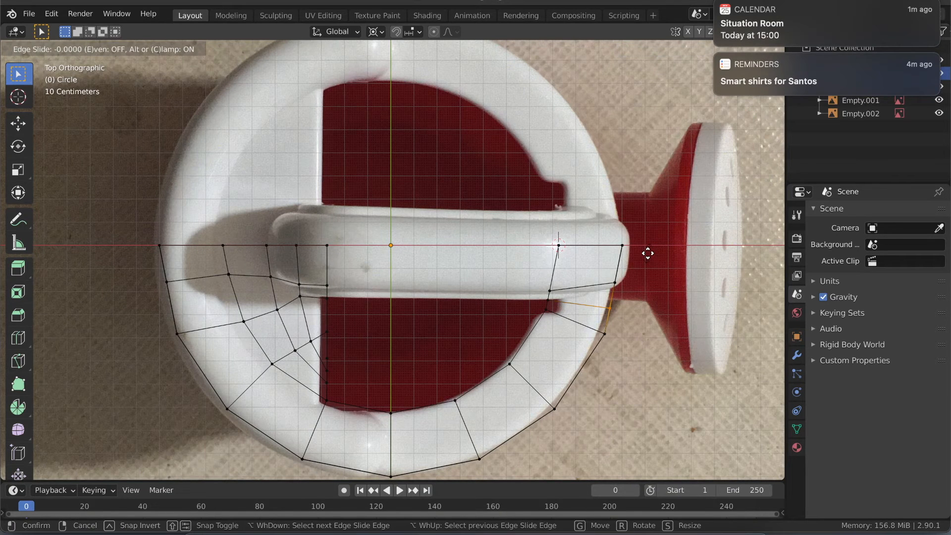
{"action": "left_click", "coordinate": [648, 253]}
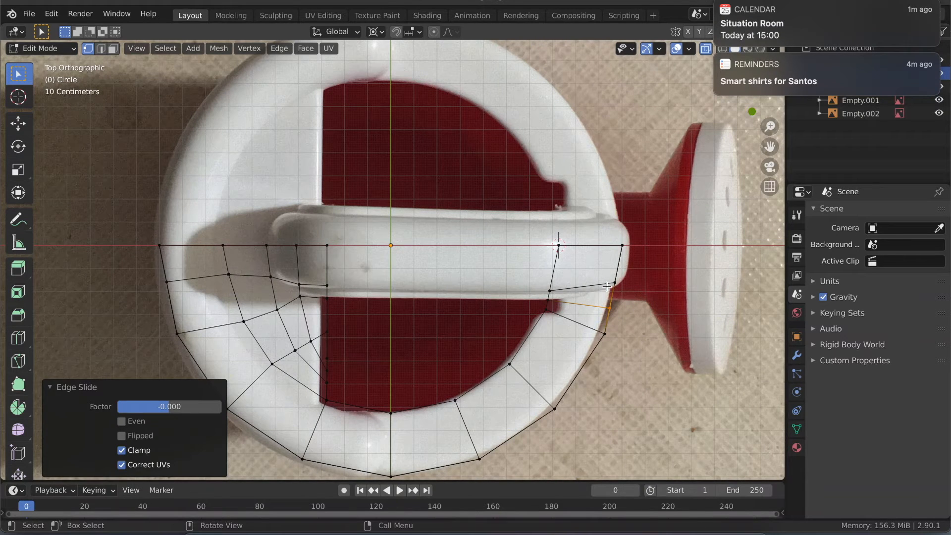
- Add a loop cut running along the whole rim's top face, offset slightly toward the outer edge by a factor of 0.194
{"action": "key", "text": "ctrl+r"}
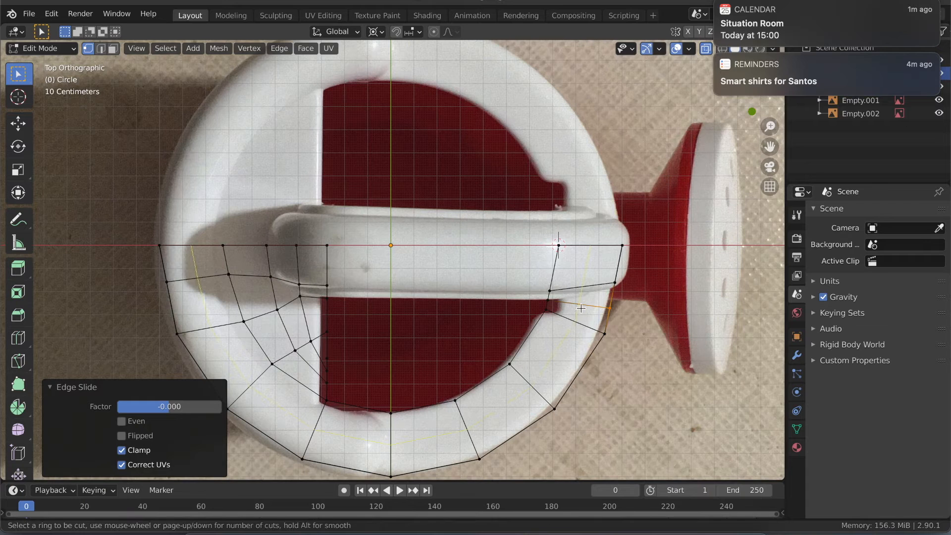
{"action": "left_click", "coordinate": [581, 308]}
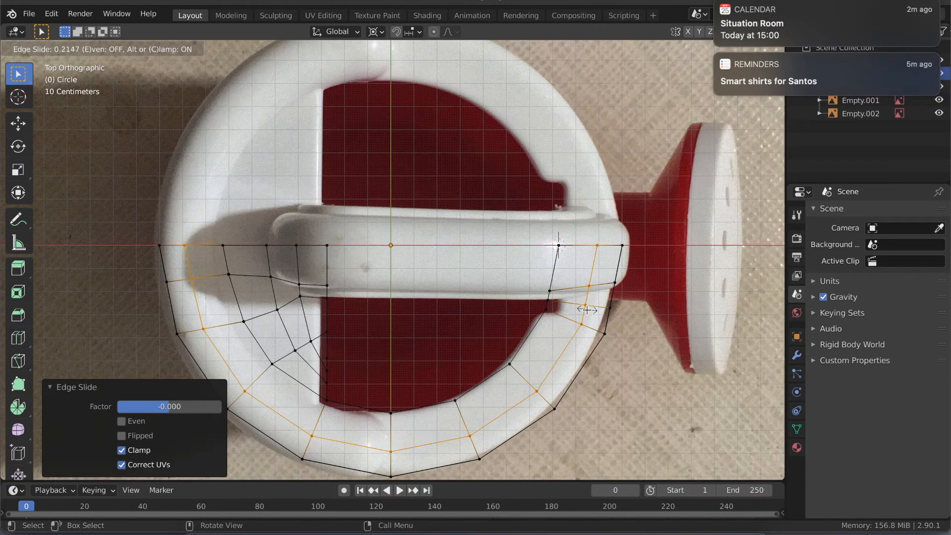
{"action": "left_click", "coordinate": [586, 309]}
- Inspect the rim mesh as an opaque solid at an angle, dismissing the desktop notifications, and return to the see-through top view
{"action": "middle_click_drag", "start_coordinate": [545, 303], "coordinate": [546, 301]}
{"action": "key", "text": "alt+z"}
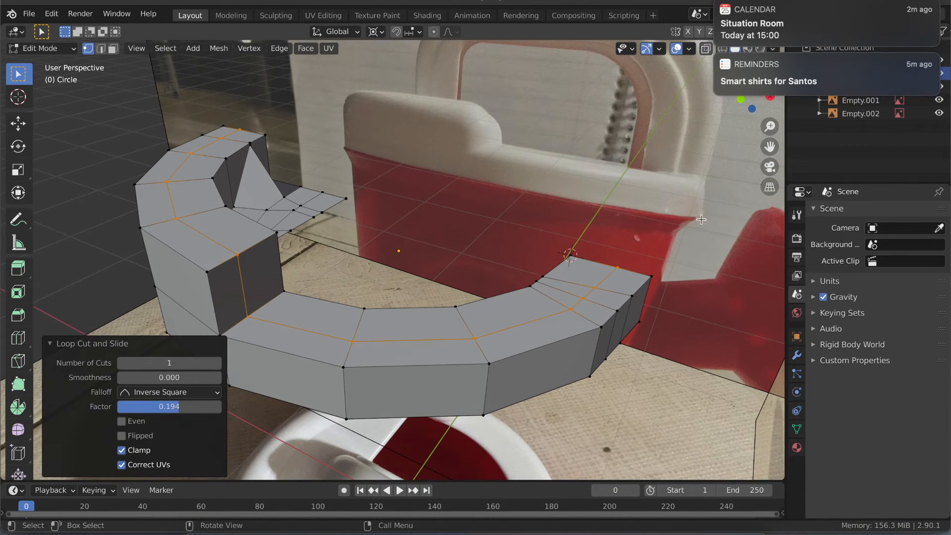
{"action": "mouse_move", "coordinate": [837, 60]}
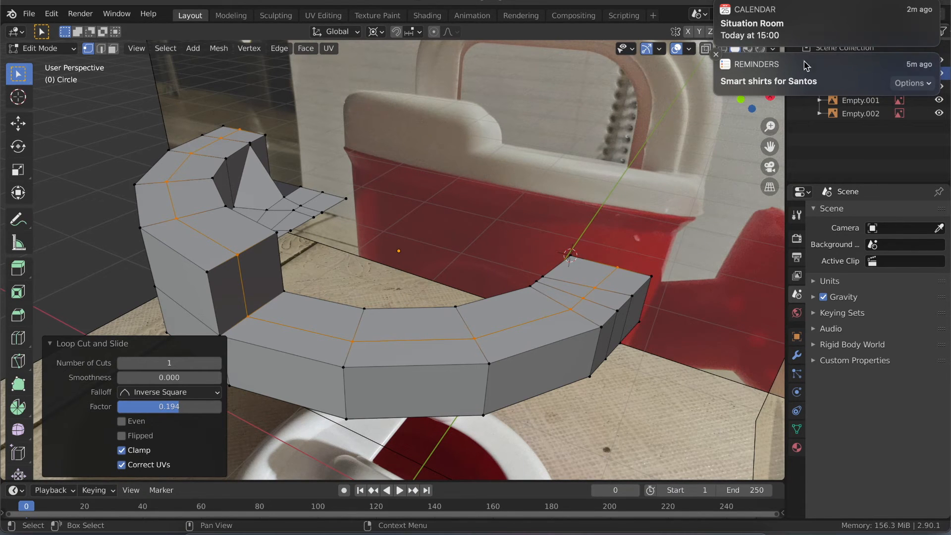
{"action": "left_click", "coordinate": [716, 55]}
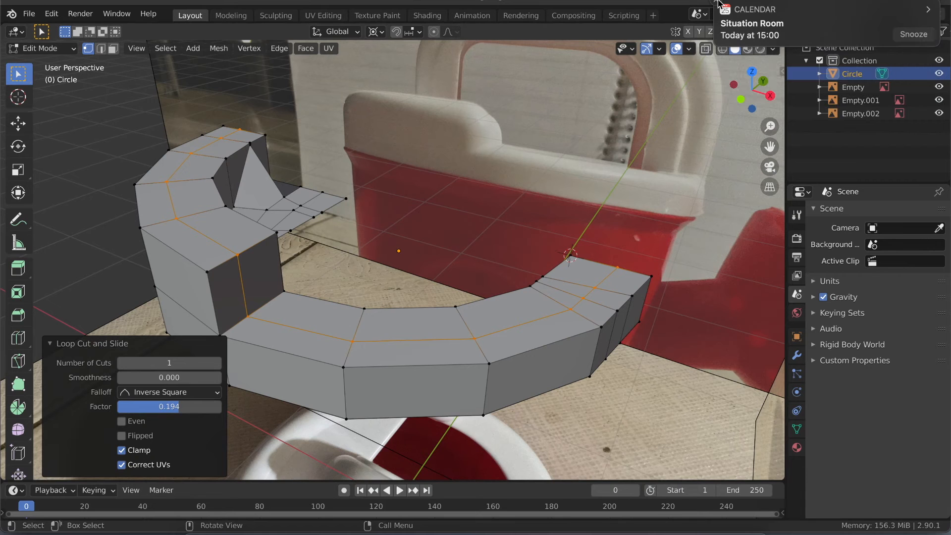
{"action": "middle_click_drag", "start_coordinate": [704, 149], "coordinate": [714, 191]}
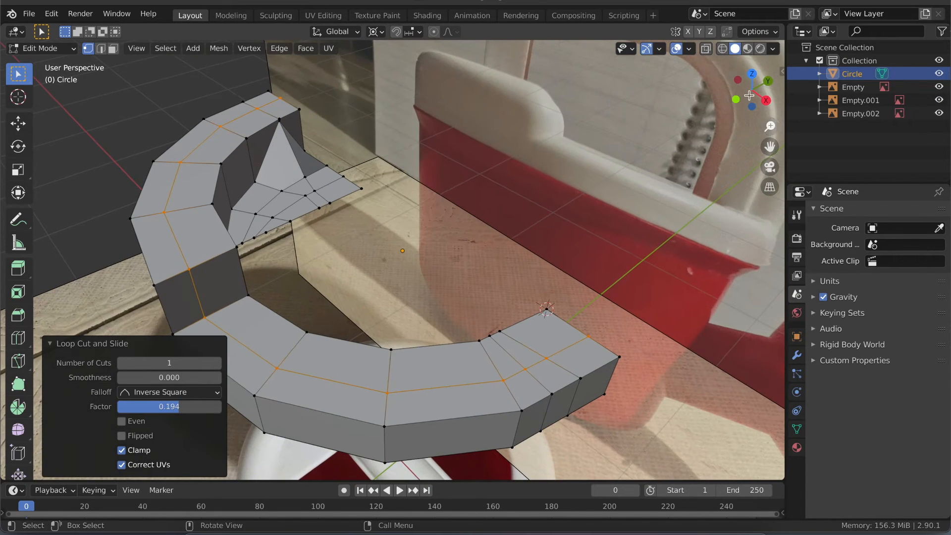
{"action": "left_click", "coordinate": [752, 73]}
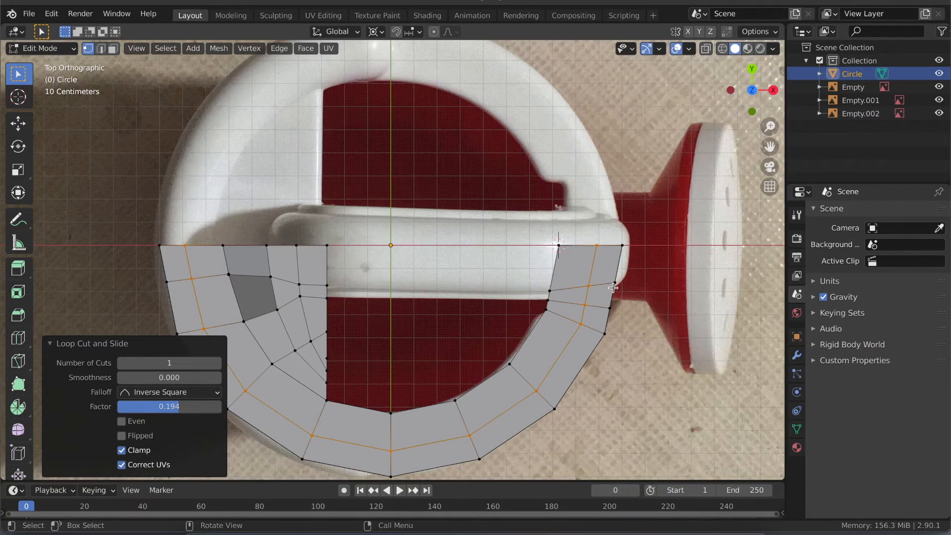
{"action": "key", "text": "alt+z"}
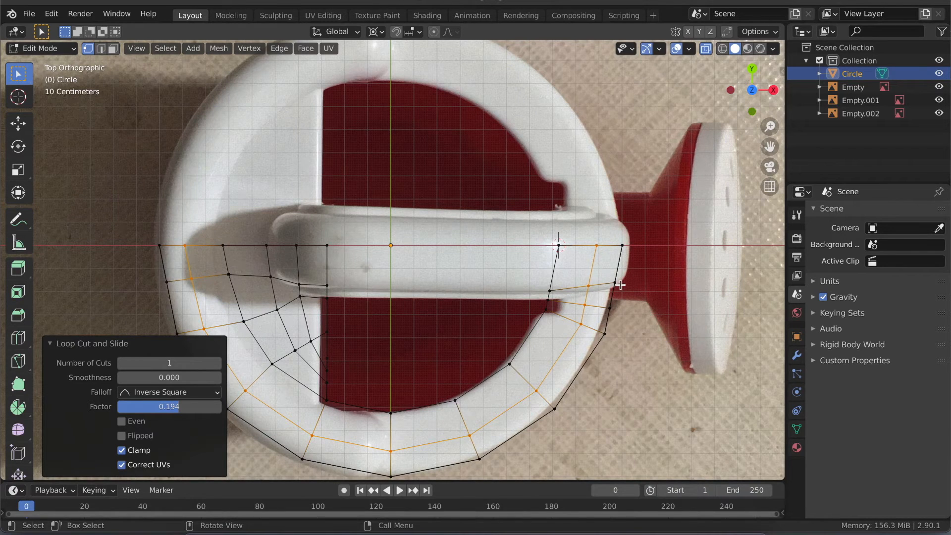
- Slide the middle-loop vertex on the second spout-side cut, just outside the handle's edge, by about 0.362 along its edge
{"action": "key", "text": "alt+a"}
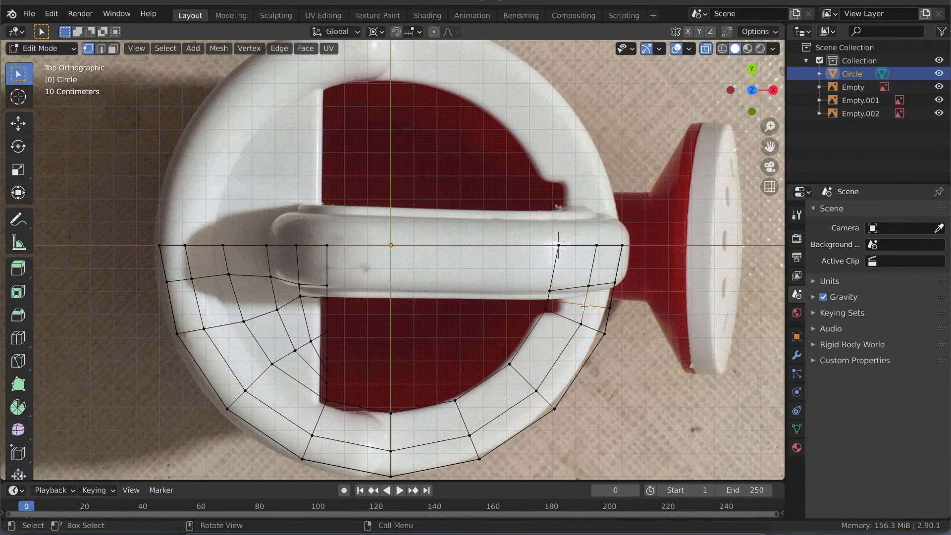
{"action": "key", "text": "shift+v"}
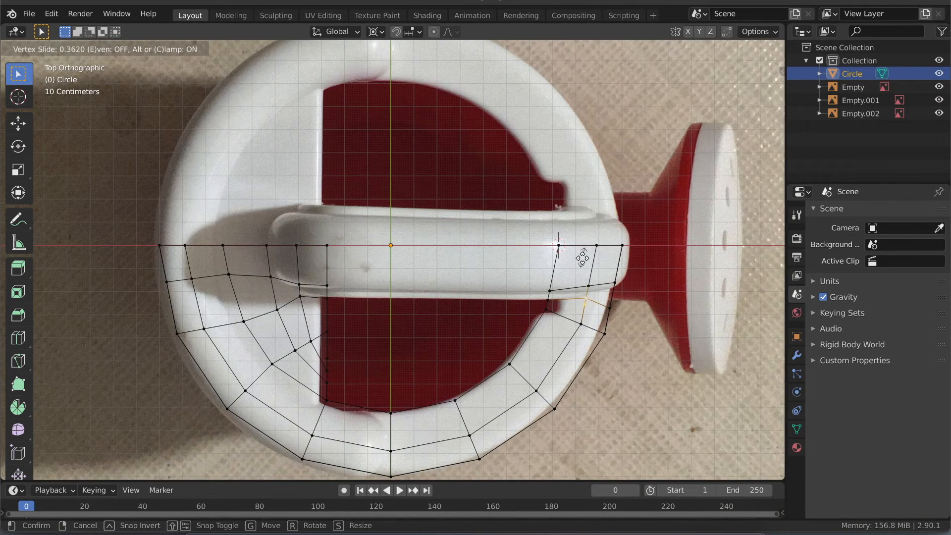
{"action": "left_click", "coordinate": [582, 259]}
{"action": "key", "text": "3"}
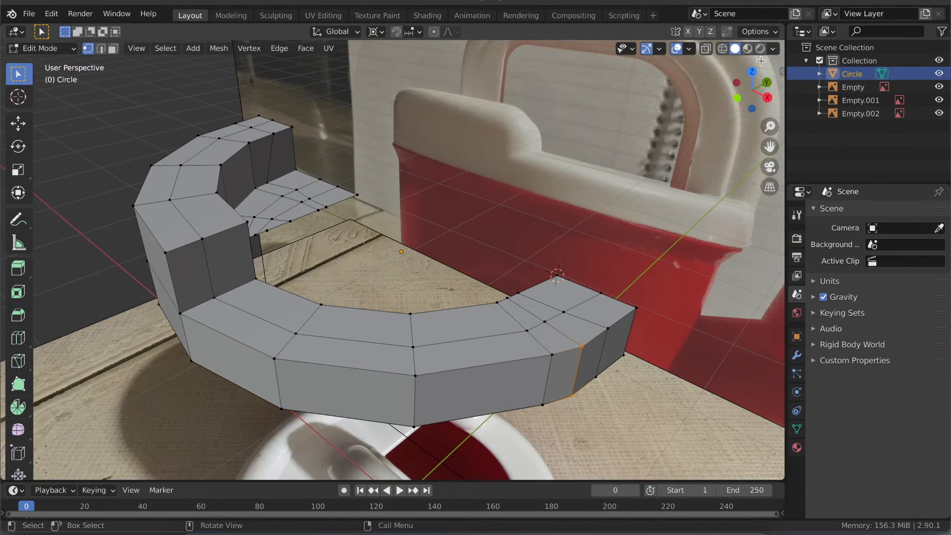
- Extrude the two spout-side rim top faces beneath the handle 0.32 m up along Z, with the pivot point set to Bounding Box Center
{"action": "left_click", "coordinate": [751, 69]}
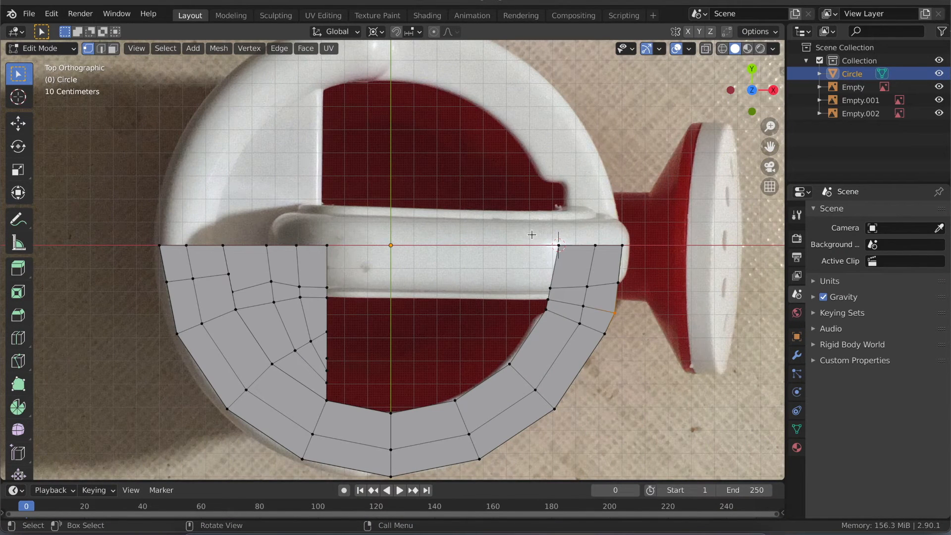
{"action": "key", "text": "3"}
{"action": "left_click", "coordinate": [612, 266]}
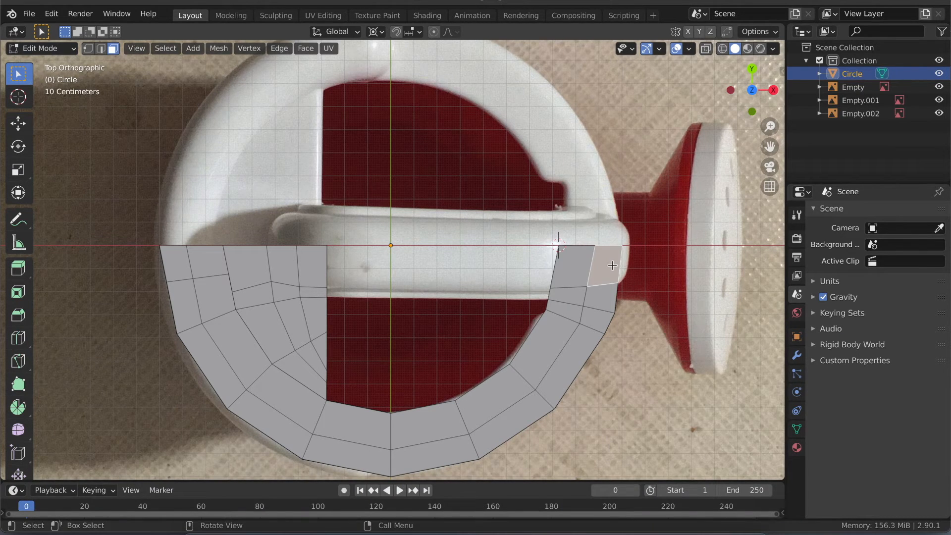
{"action": "left_click", "coordinate": [579, 264], "text": "shift"}
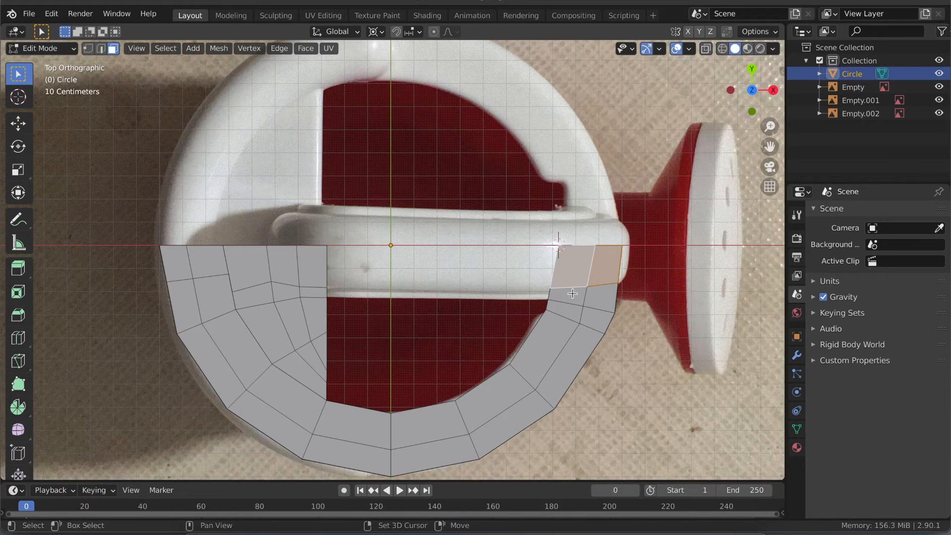
{"action": "key", "text": "alt+z"}
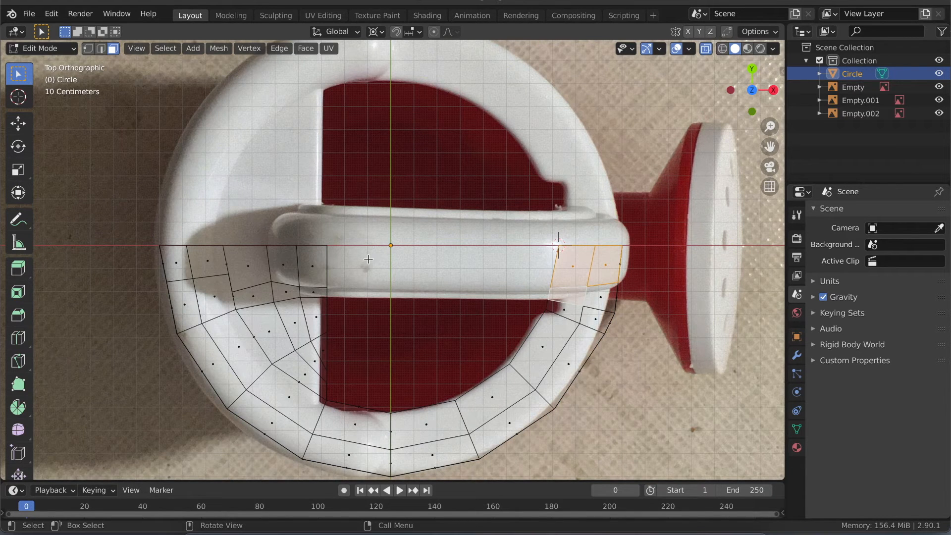
{"action": "left_click", "coordinate": [753, 91]}
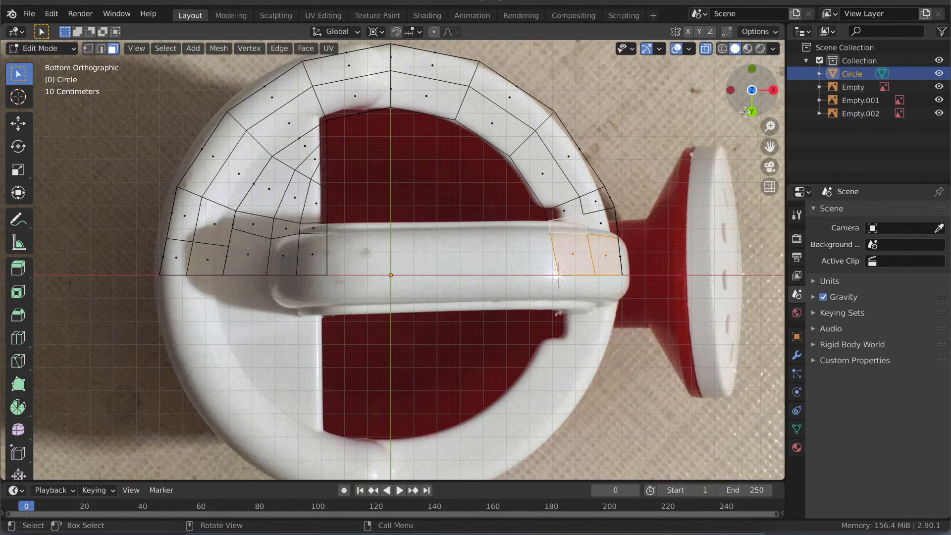
{"action": "left_click", "coordinate": [773, 89]}
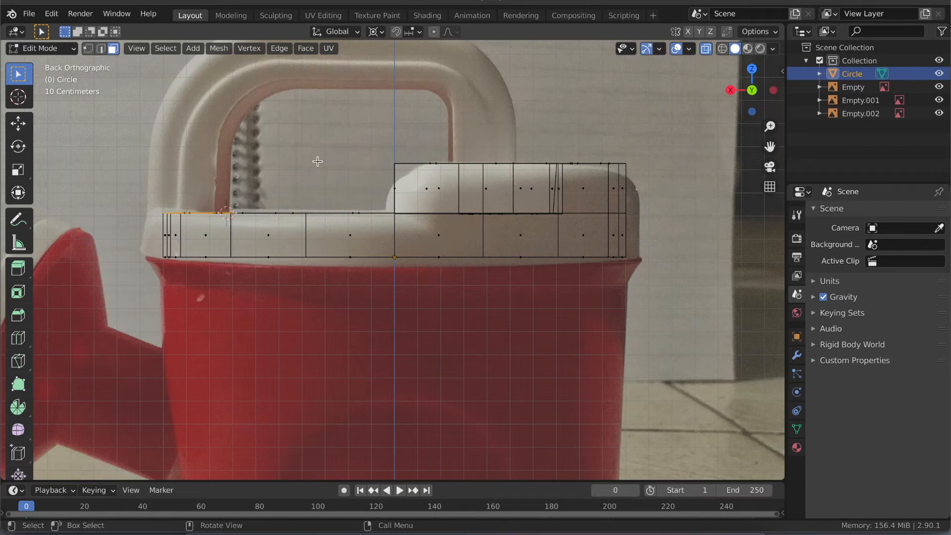
{"action": "middle_click_drag", "start_coordinate": [342, 169], "coordinate": [335, 219], "text": "shift"}
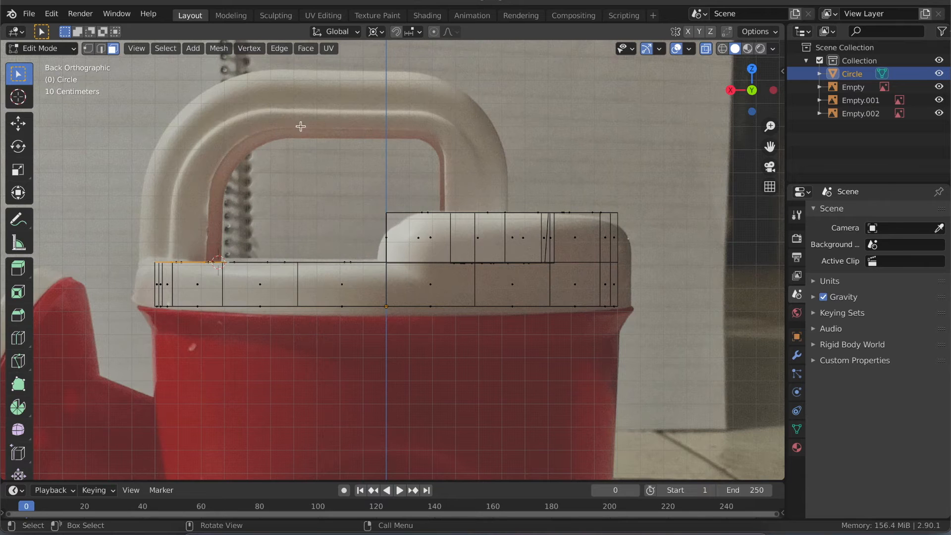
{"action": "left_click", "coordinate": [380, 32]}
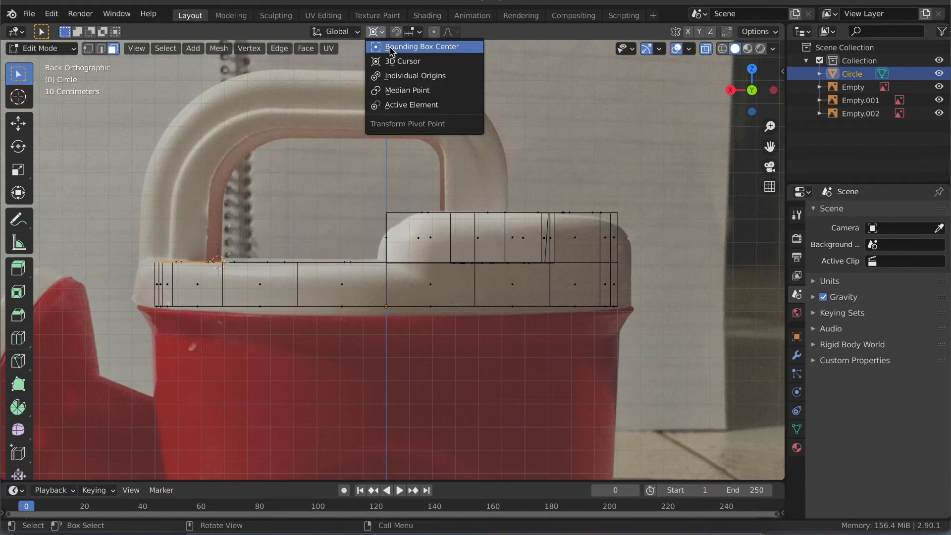
{"action": "left_click", "coordinate": [391, 49]}
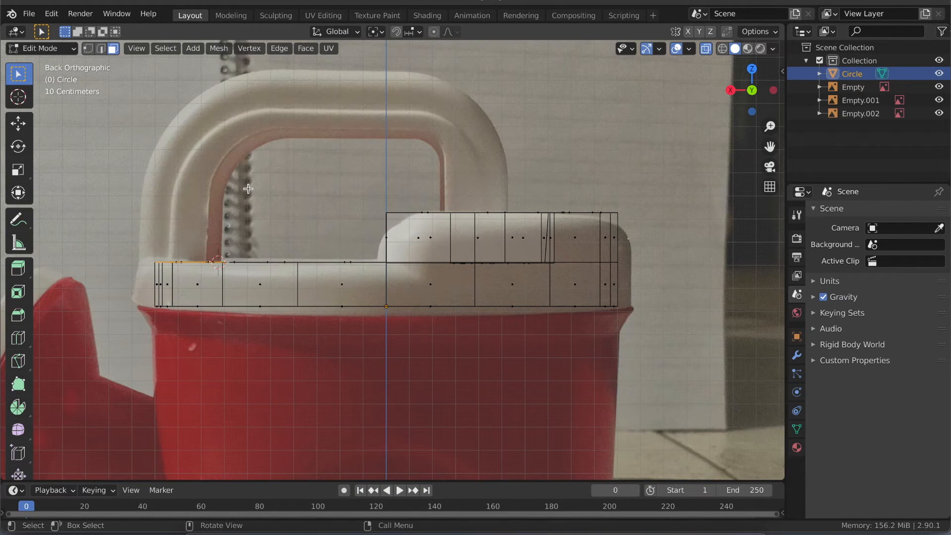
{"action": "key", "text": "e"}
{"action": "key", "text": "z"}
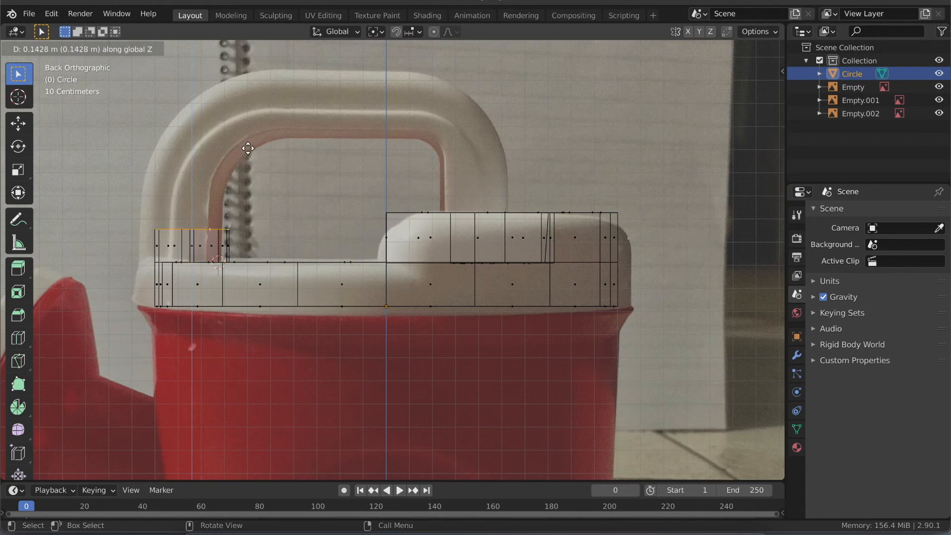
{"action": "left_click", "coordinate": [242, 114]}
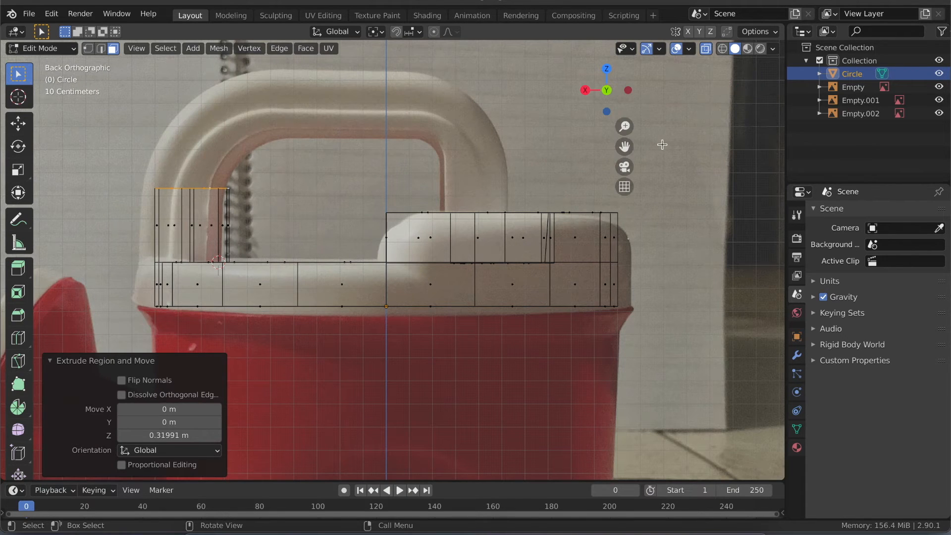
- Set the 3D cursor's Z location to 0 m
{"action": "key", "text": "n"}
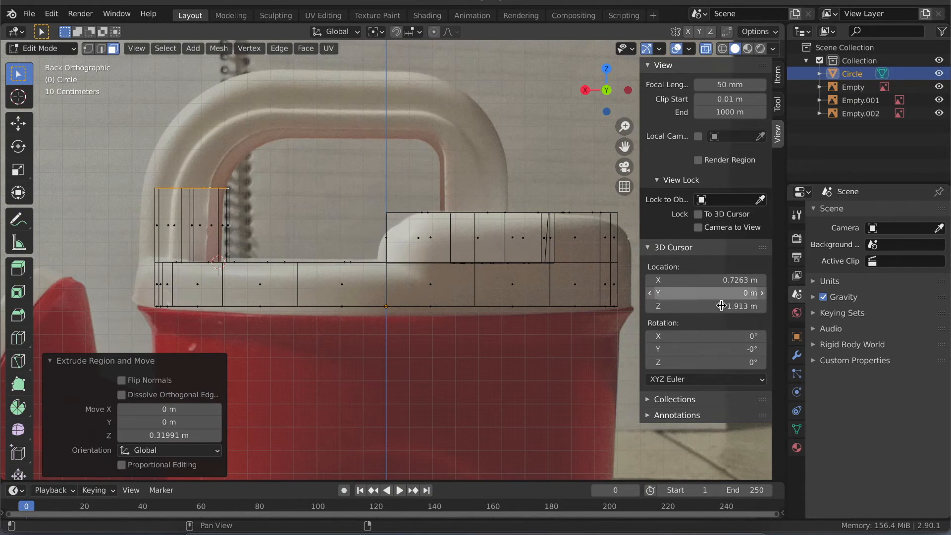
{"action": "mouse_move", "coordinate": [712, 310]}
{"action": "left_mouse_down"}
{"action": "mouse_move", "coordinate": [722, 308]}
{"action": "mouse_move", "coordinate": [701, 309]}
{"action": "left_mouse_up"}
{"action": "left_click", "coordinate": [701, 309]}
{"action": "key", "text": "Return"}
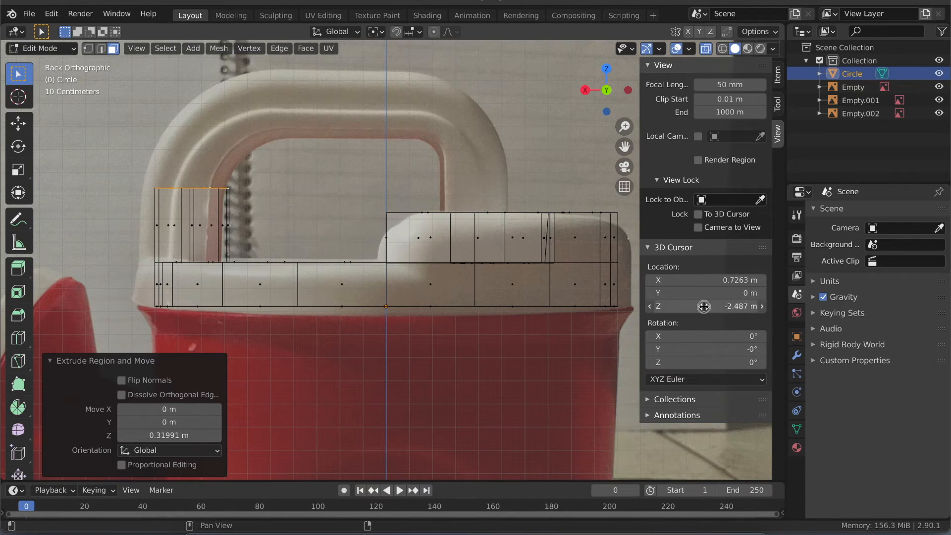
{"action": "mouse_move", "coordinate": [698, 308]}
{"action": "left_mouse_down"}
{"action": "mouse_move", "coordinate": [686, 307]}
{"action": "mouse_move", "coordinate": [715, 304]}
{"action": "left_mouse_up"}
{"action": "left_click", "coordinate": [725, 303]}
{"action": "type", "text": "0"}
{"action": "key", "text": "Return"}
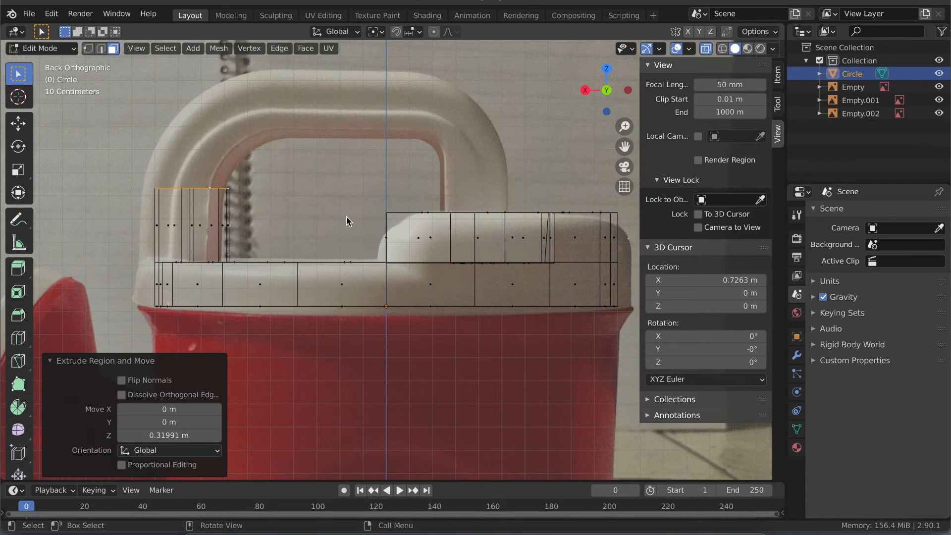
- Snap the 3D cursor to the selected top faces of the extruded spout-side handle leg
{"action": "key", "text": "shift+s"}
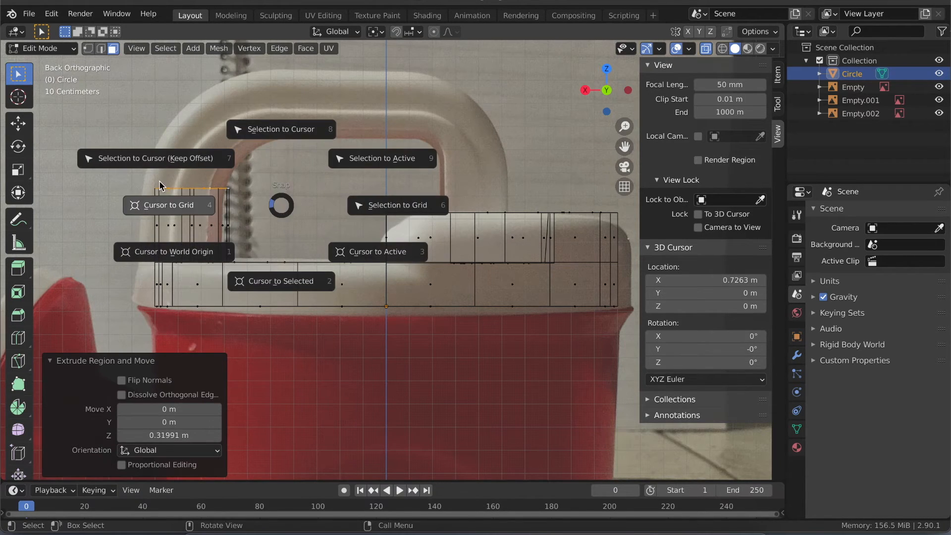
{"action": "left_click", "coordinate": [267, 285]}
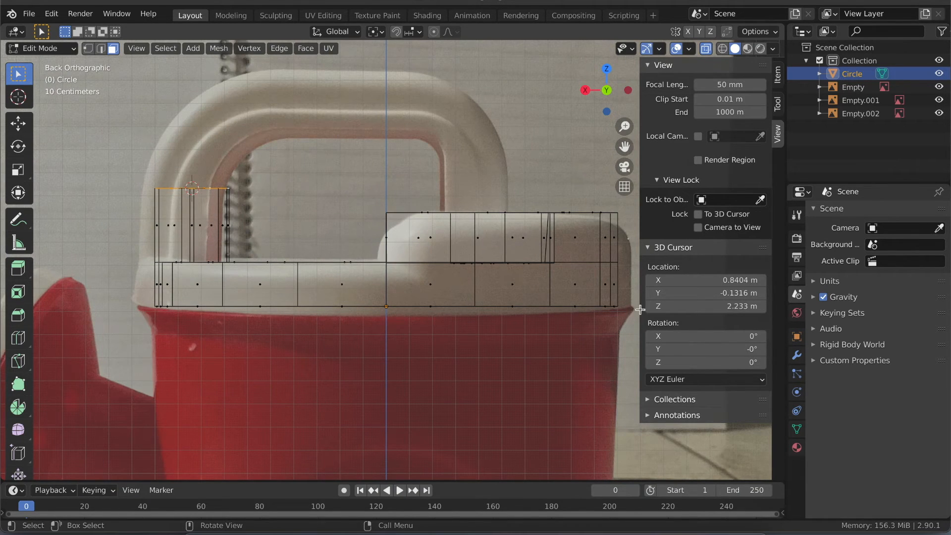
{"action": "left_click", "coordinate": [696, 308]}
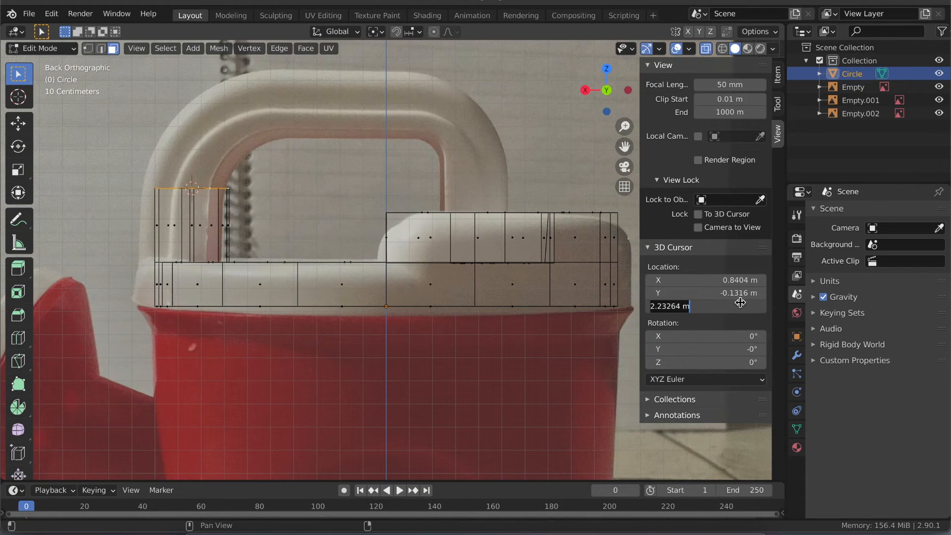
{"action": "left_click", "coordinate": [719, 263]}
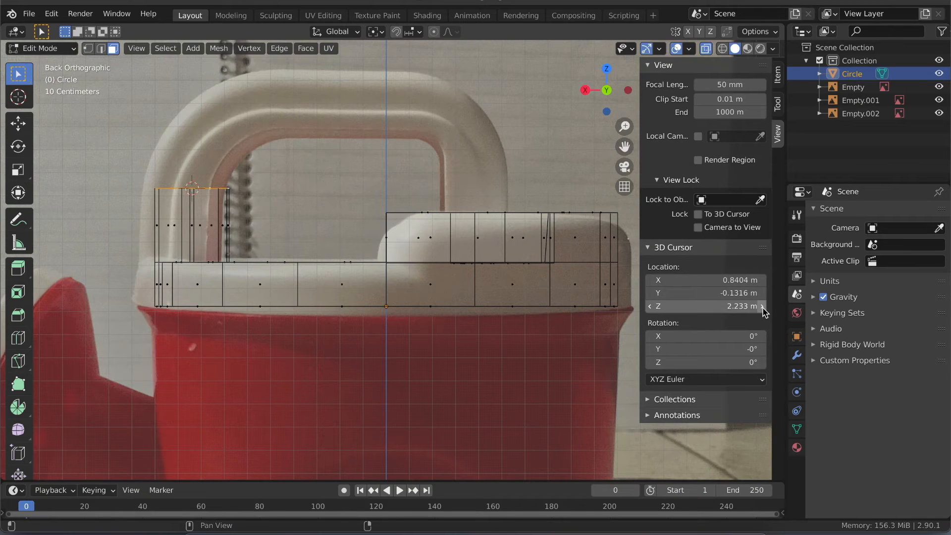
- Offset the 3D cursor toward the handle's inner corner, setting X to 0.5404 m and adjusting Z in 0.1 m increments
{"action": "double_click", "coordinate": [763, 306]}
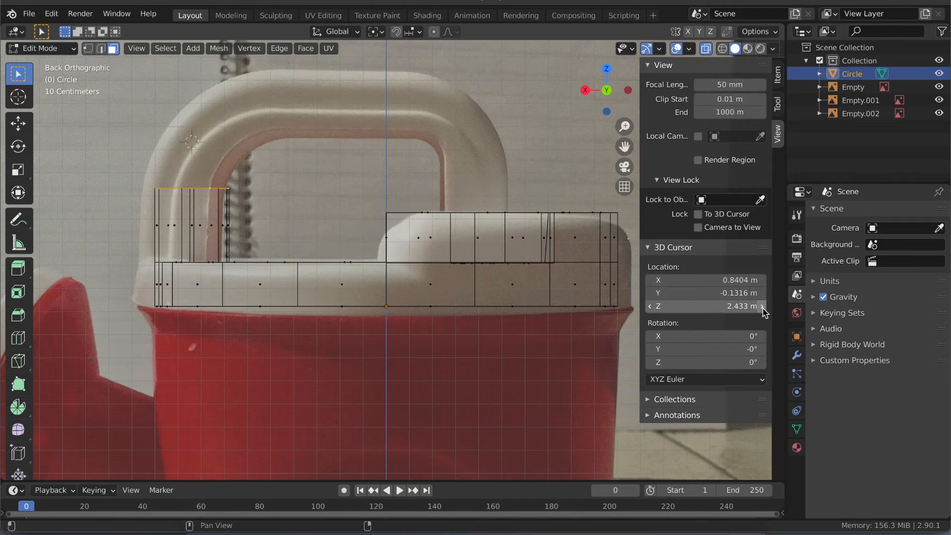
{"action": "left_click", "coordinate": [650, 307]}
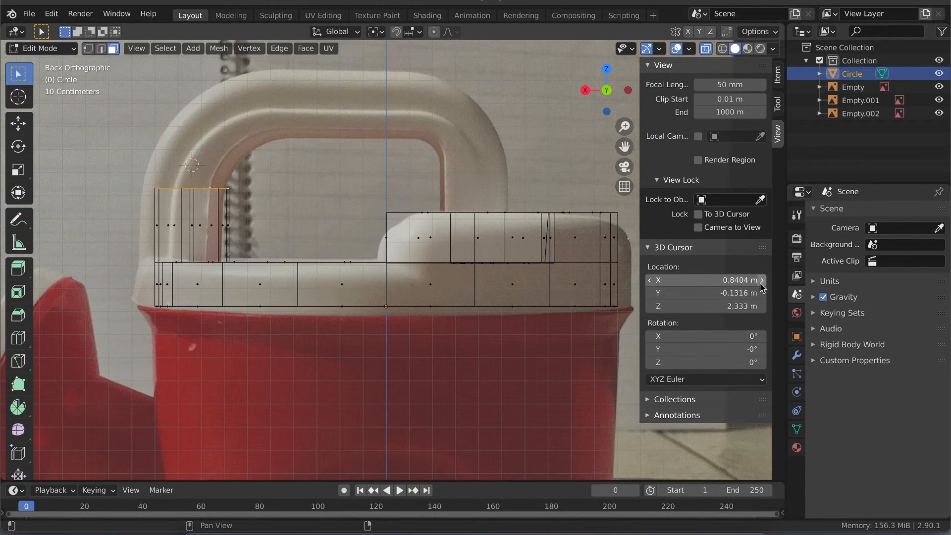
{"action": "left_click", "coordinate": [650, 281]}
{"action": "left_click", "coordinate": [650, 280]}
{"action": "left_click", "coordinate": [650, 280]}
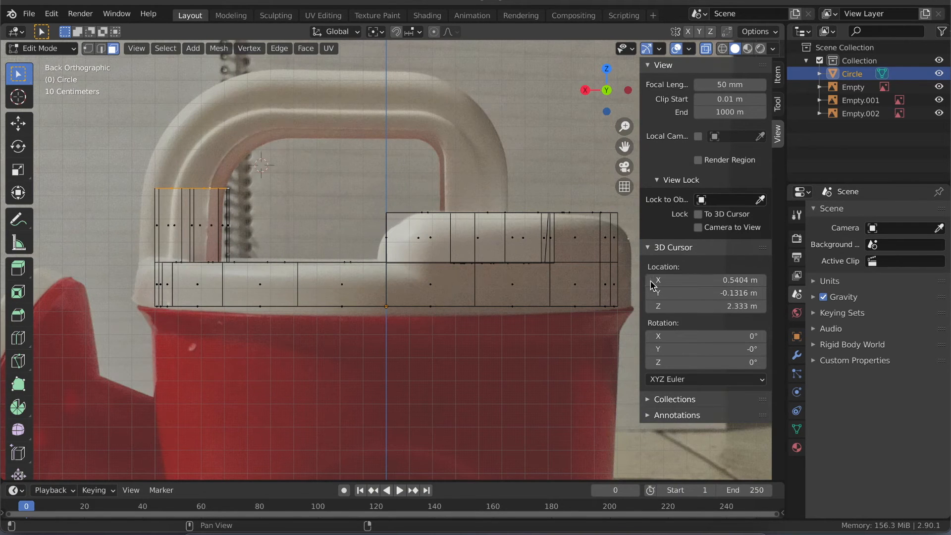
{"action": "left_click", "coordinate": [648, 306]}
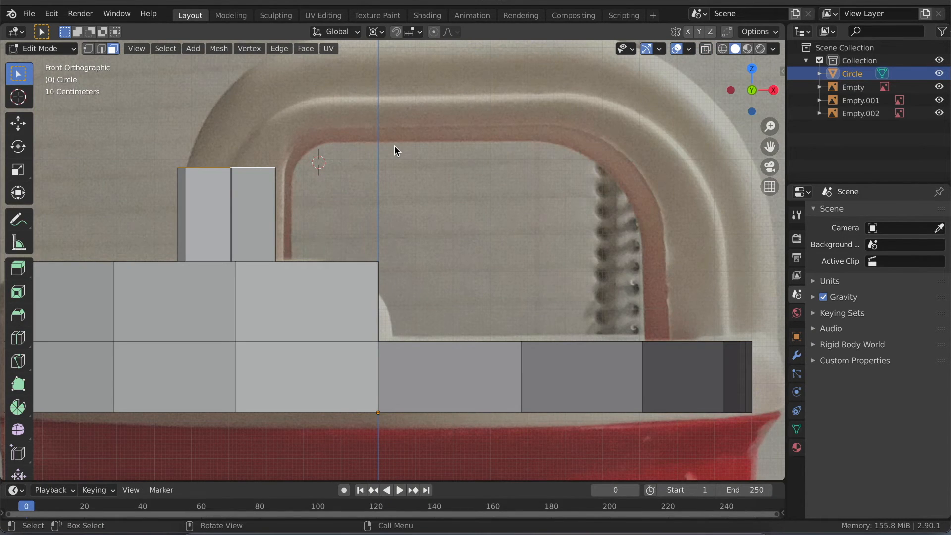
- Try to extrude the lid-side handle leg's top faces with a 40.9° rotation about the normal Y axis, undo it and restore the face selection
{"action": "key", "text": "e"}
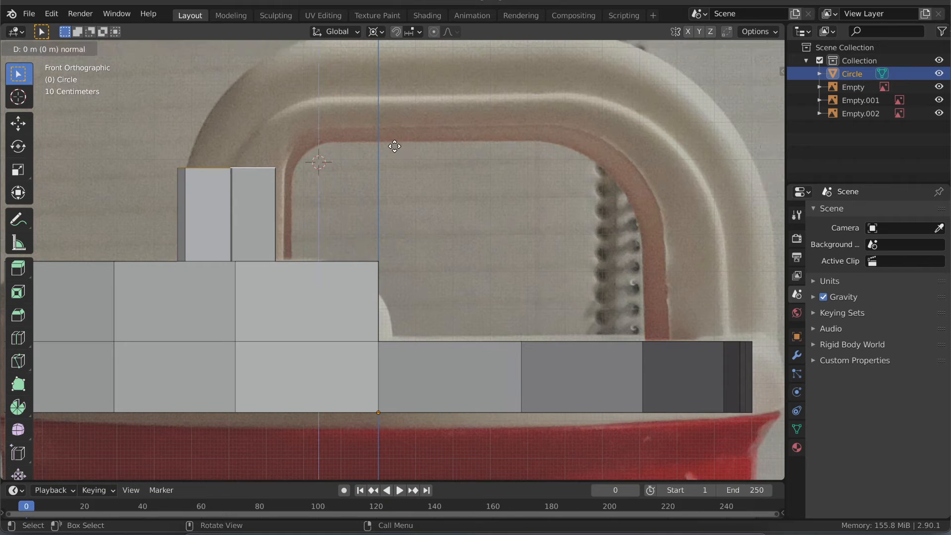
{"action": "key", "text": "r"}
{"action": "key", "text": "y"}
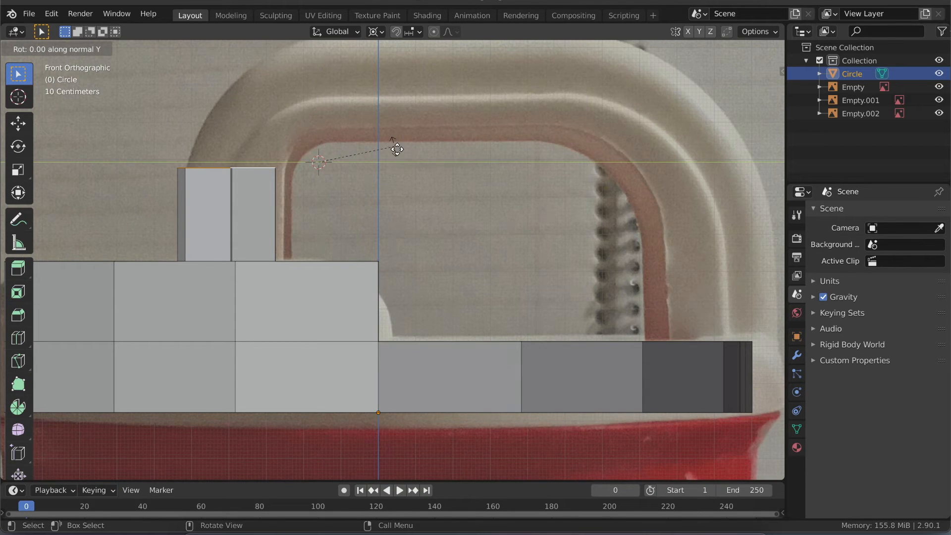
{"action": "left_click", "coordinate": [394, 203]}
{"action": "middle_click_drag", "start_coordinate": [331, 187], "coordinate": [331, 187]}
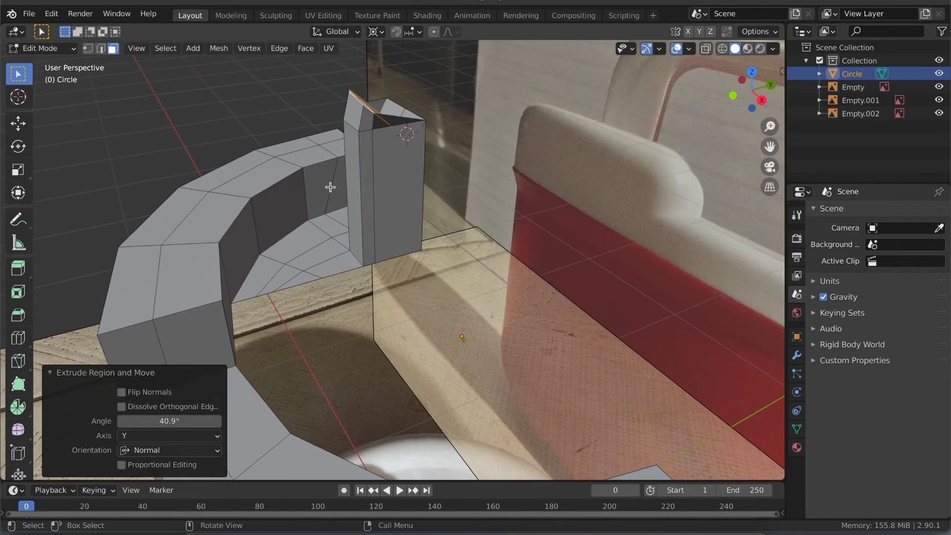
{"action": "key", "text": "ctrl+z"}
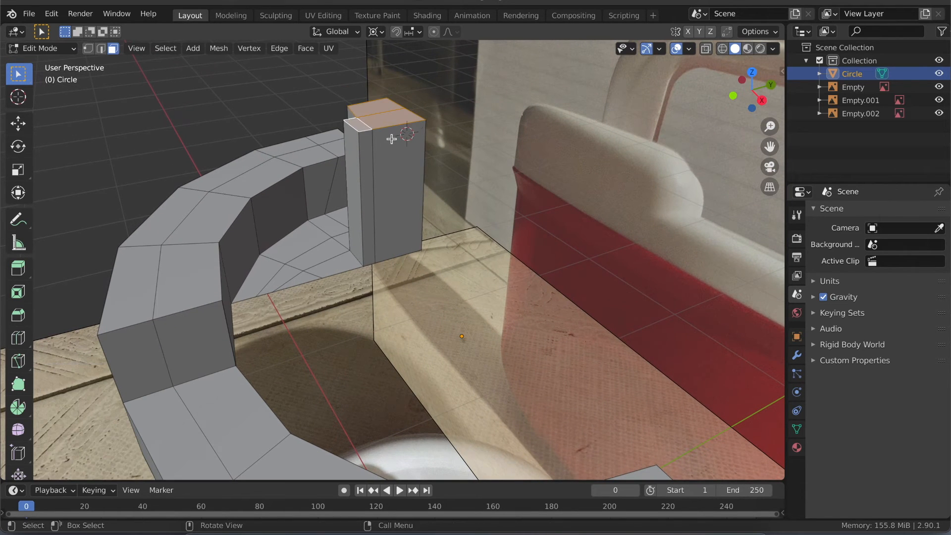
{"action": "key", "text": "ctrl+z"}
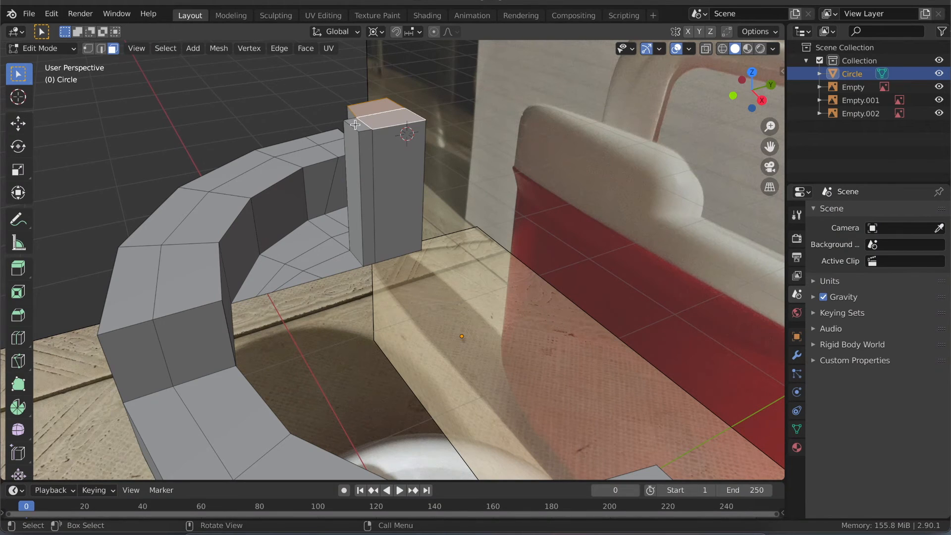
{"action": "left_click", "coordinate": [370, 123]}
{"action": "key", "text": "shift+v"}
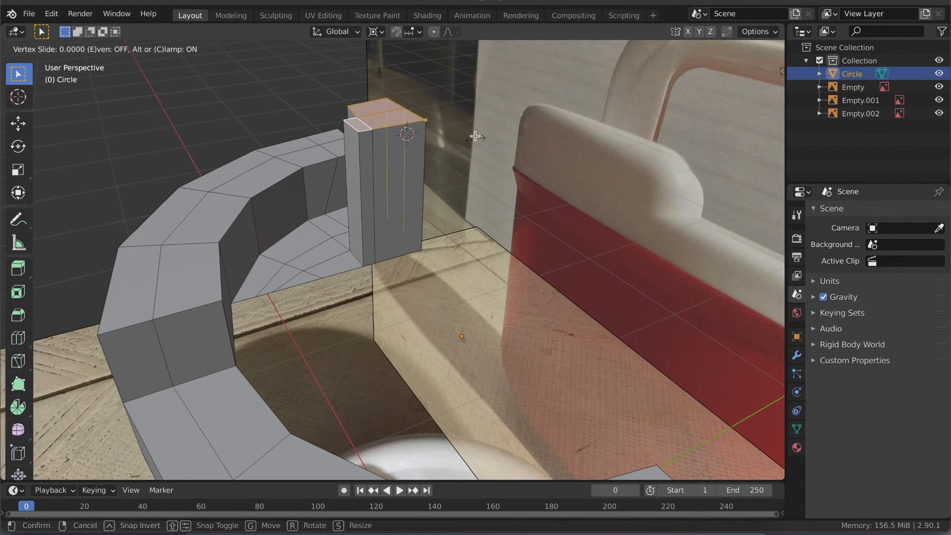
{"action": "left_click", "coordinate": [479, 124]}
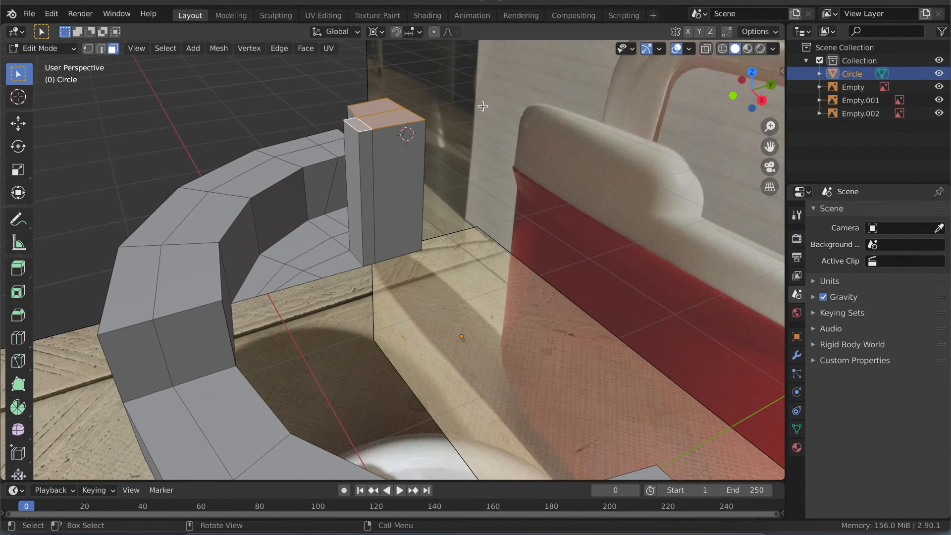
{"action": "key", "text": "g"}
{"action": "key", "text": "z"}
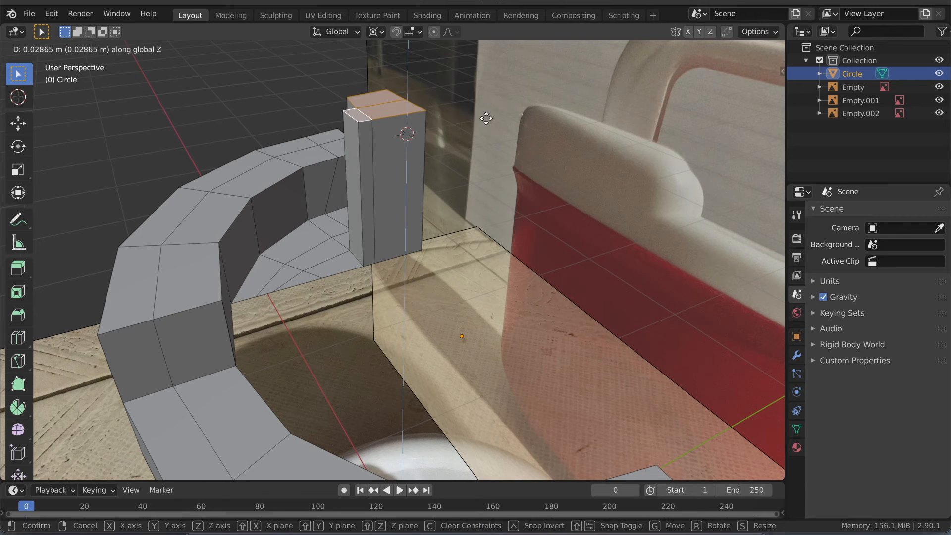
{"action": "left_click", "coordinate": [494, 133]}
- Extrude the lid-side handle leg's top faces in place and rotate them 53.7° about global Y around the 3D cursor
{"action": "middle_click_drag", "start_coordinate": [459, 196], "coordinate": [431, 182]}
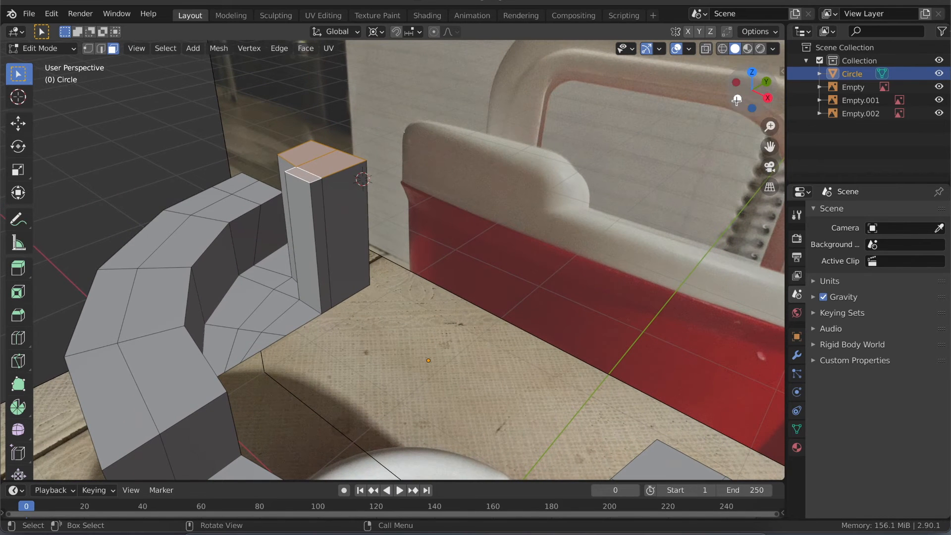
{"action": "left_click", "coordinate": [736, 100]}
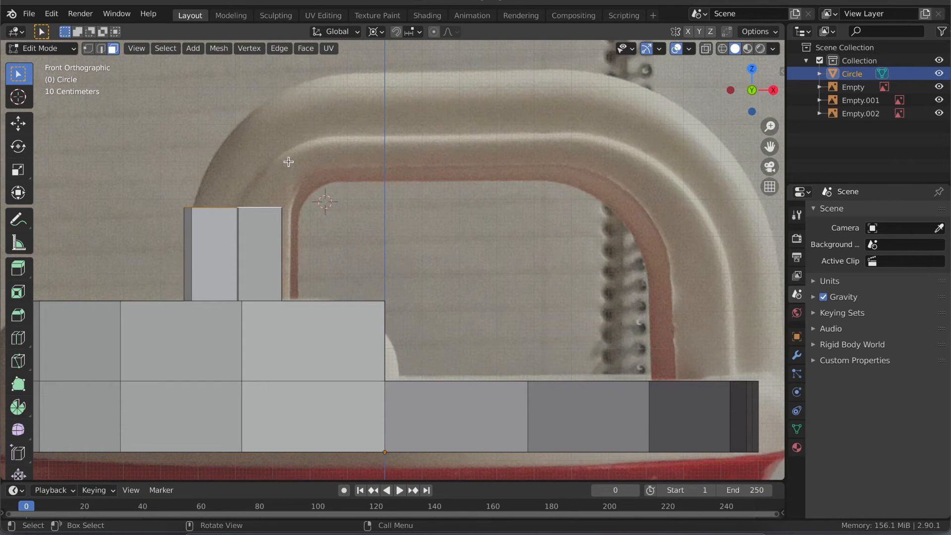
{"action": "key", "text": "e"}
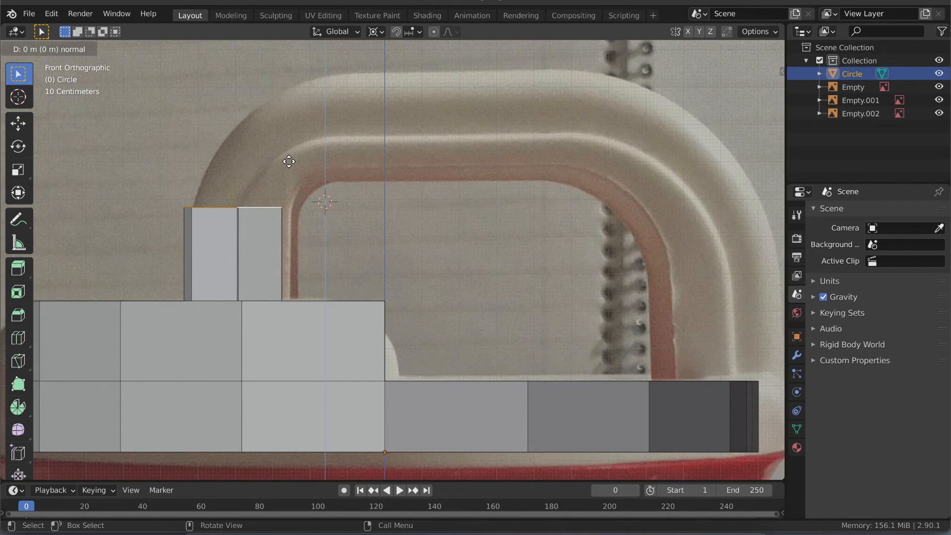
{"action": "right_click", "coordinate": [289, 162]}
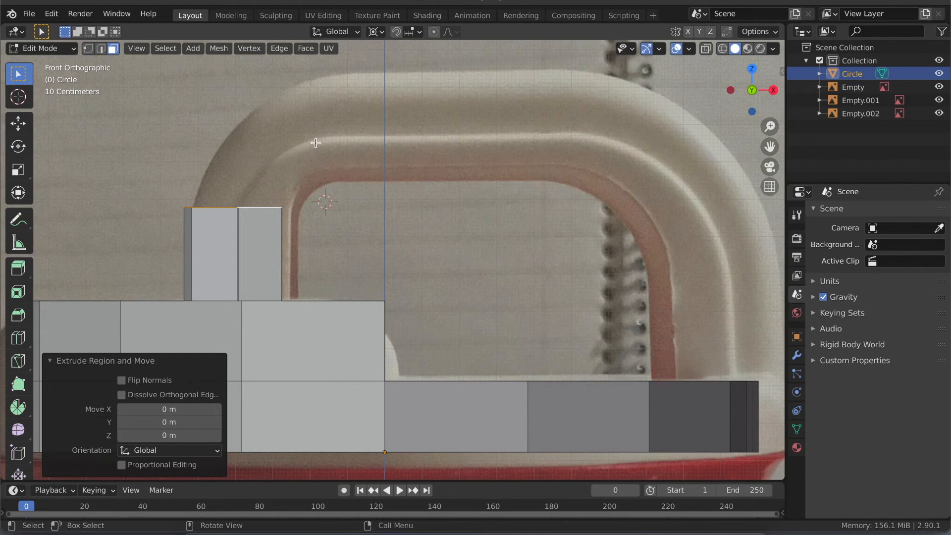
{"action": "key", "text": "r"}
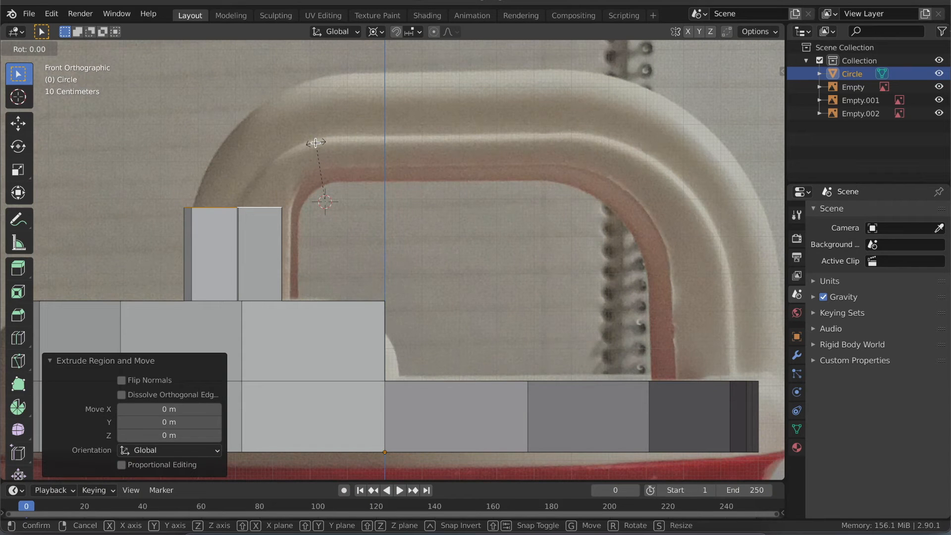
{"action": "key", "text": "y"}
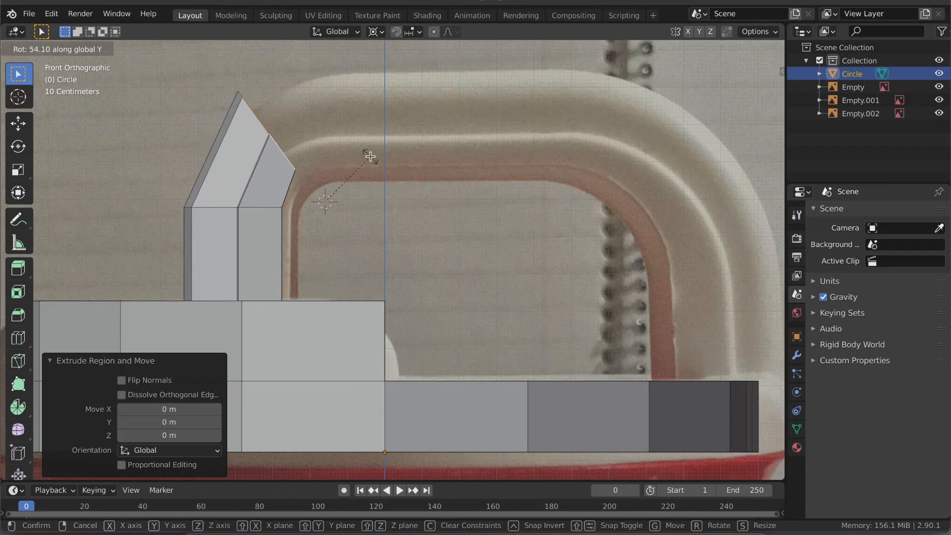
{"action": "left_click", "coordinate": [371, 156]}
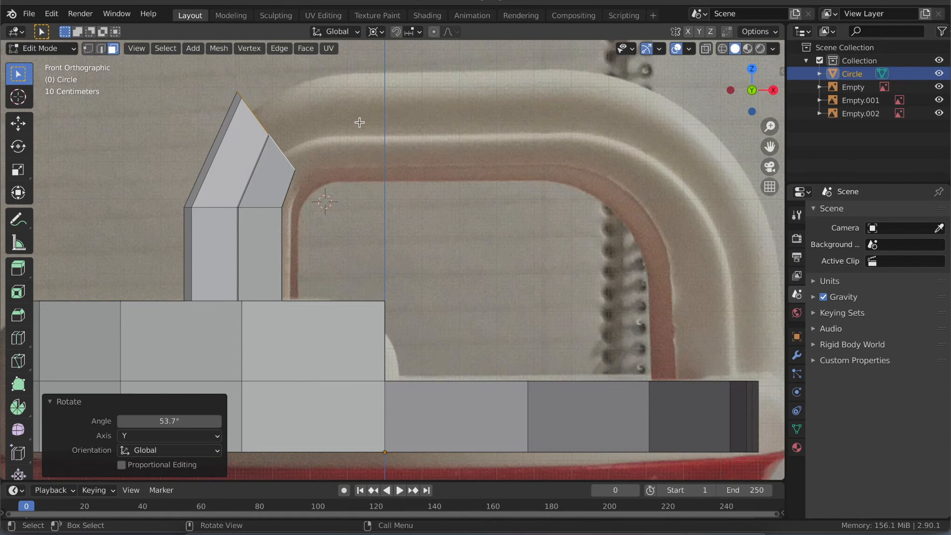
- Extrude the lid-side leg's angled end faces again, rotating them 38.9° about the normal X axis to continue the bend
{"action": "key", "text": "e"}
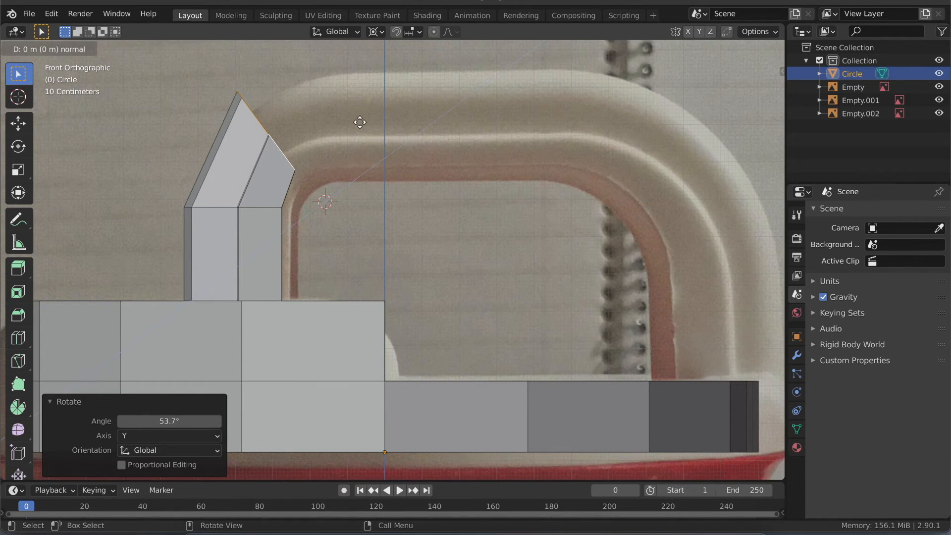
{"action": "key", "text": "r"}
{"action": "key", "text": "y"}
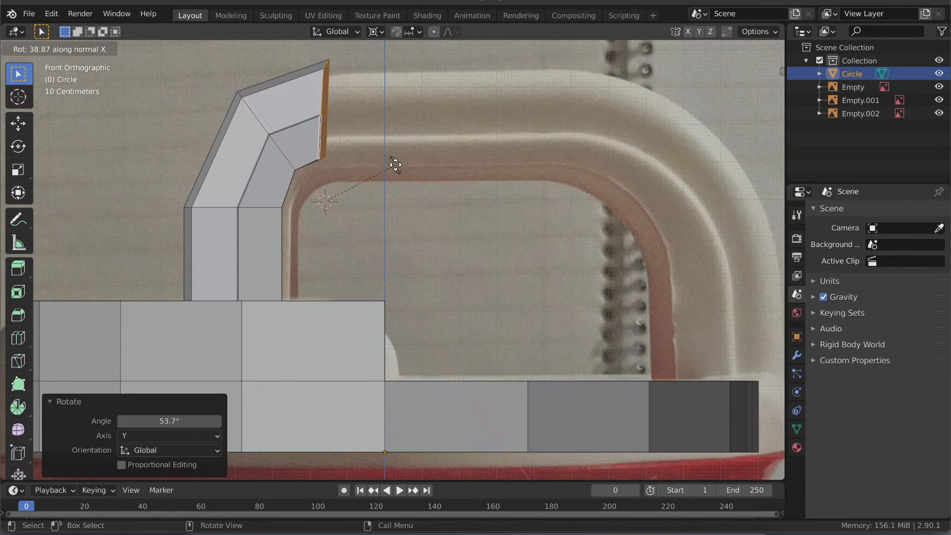
{"action": "left_click", "coordinate": [395, 165]}
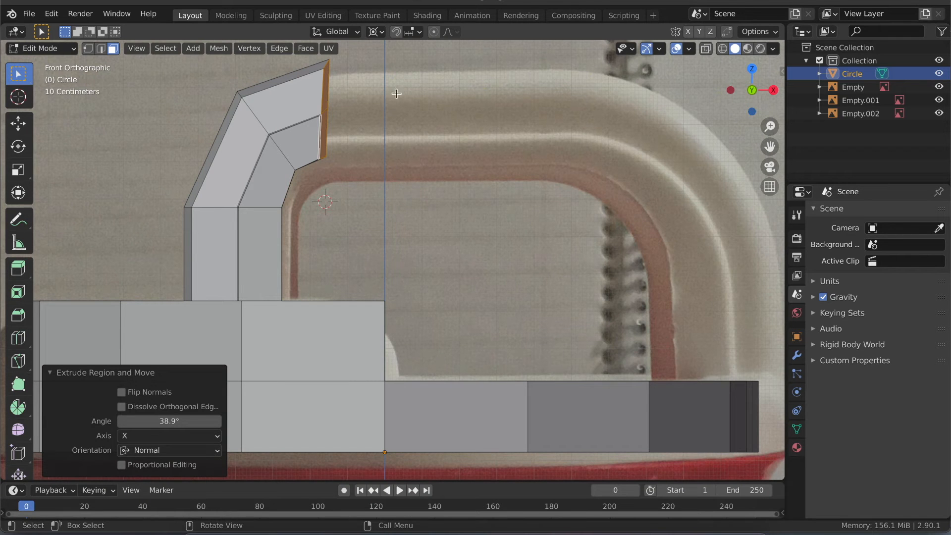
- Flatten the end faces of the lid-side handle bend by scaling them to 0 along global X
{"action": "middle_click_drag", "start_coordinate": [329, 102], "coordinate": [324, 161]}
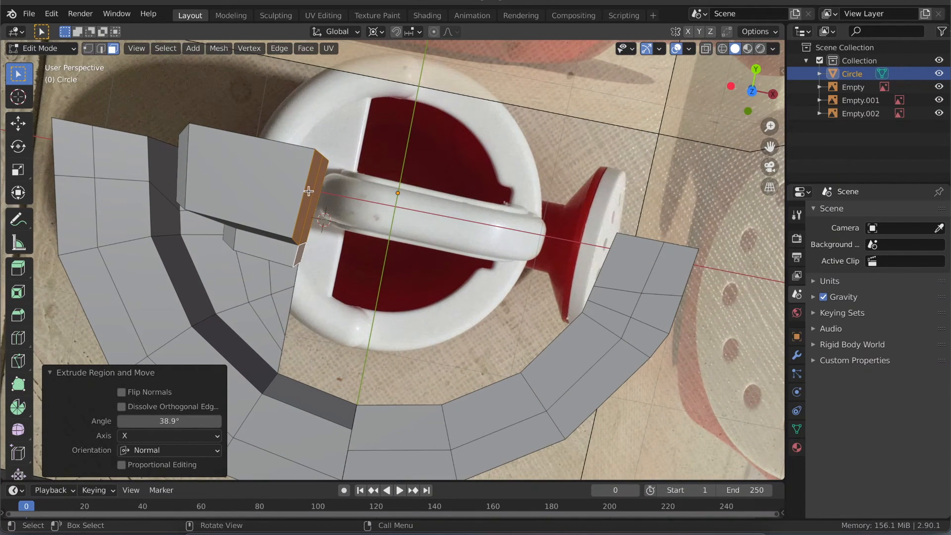
{"action": "left_click", "coordinate": [748, 111]}
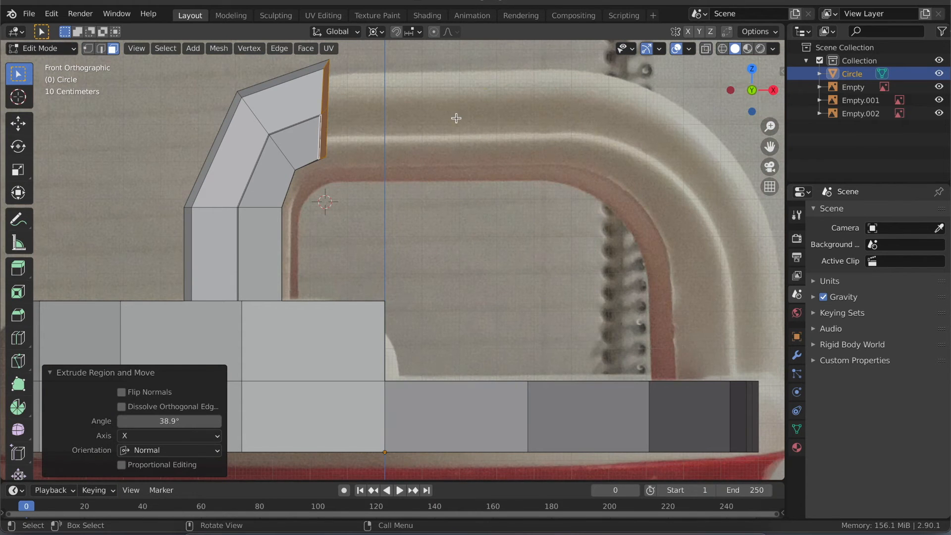
{"action": "key", "text": "s"}
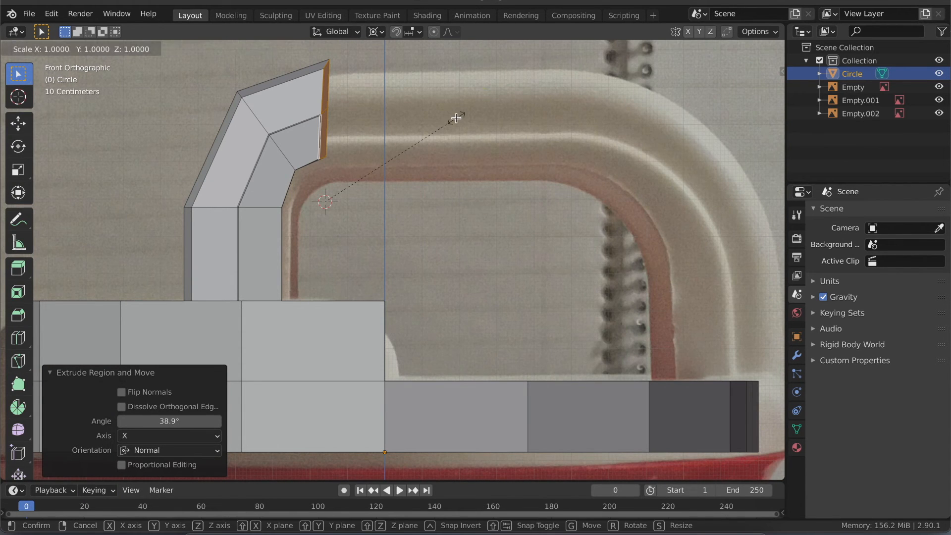
{"action": "key", "text": "x"}
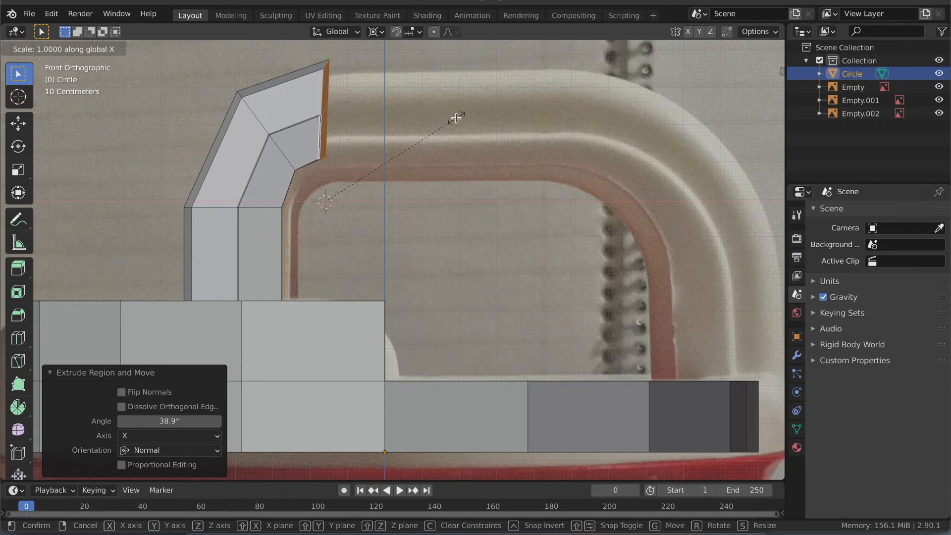
{"action": "type", "text": "0"}
{"action": "key", "text": "Return"}
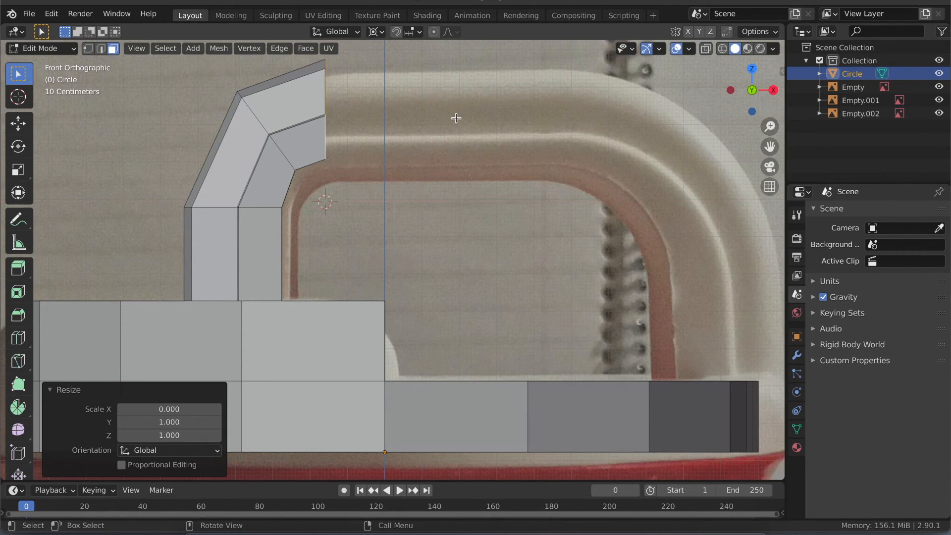
- Select the three top faces at the spout end of the rim where the handle's second leg starts
{"action": "middle_click_drag", "start_coordinate": [505, 239], "coordinate": [506, 239]}
{"action": "middle_click_drag", "start_coordinate": [372, 260], "coordinate": [370, 290], "text": "shift"}
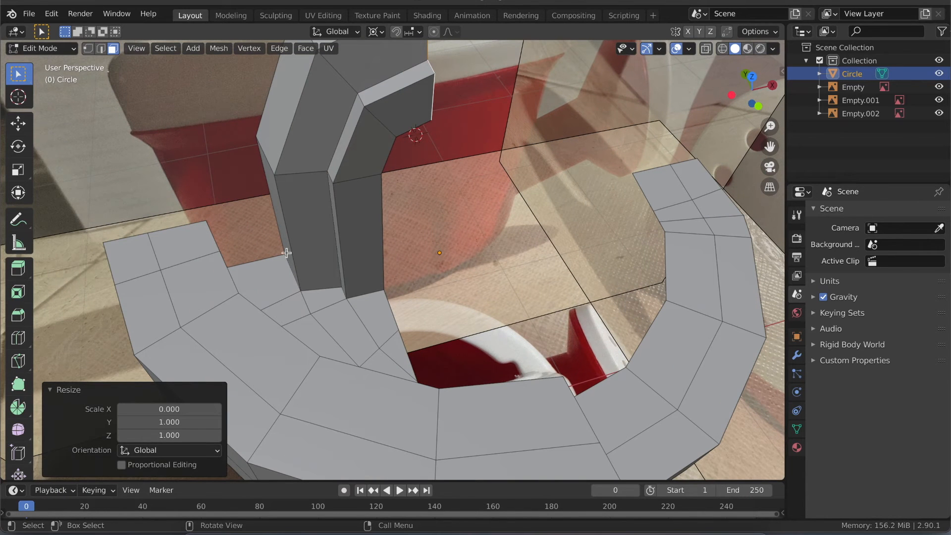
{"action": "middle_click_drag", "start_coordinate": [371, 168], "coordinate": [371, 168]}
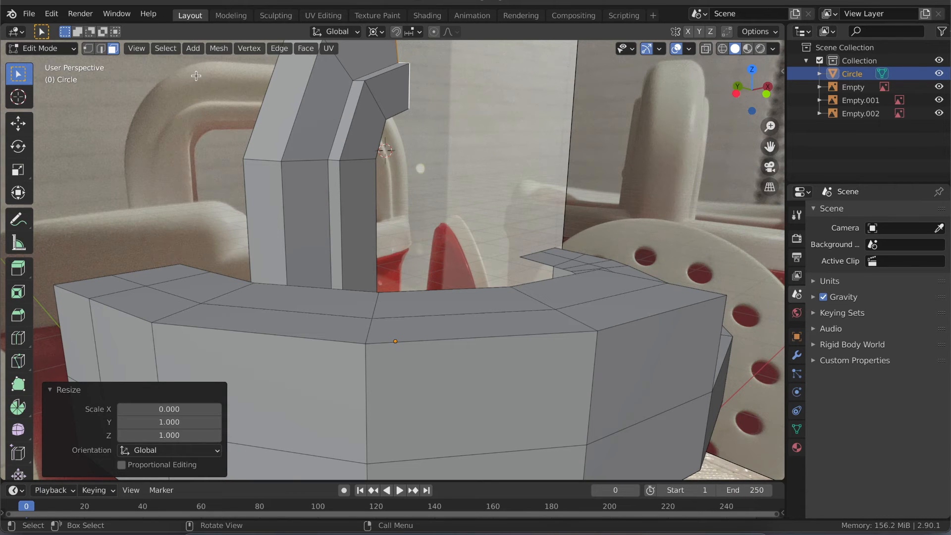
{"action": "middle_click_drag", "start_coordinate": [297, 193], "coordinate": [298, 193]}
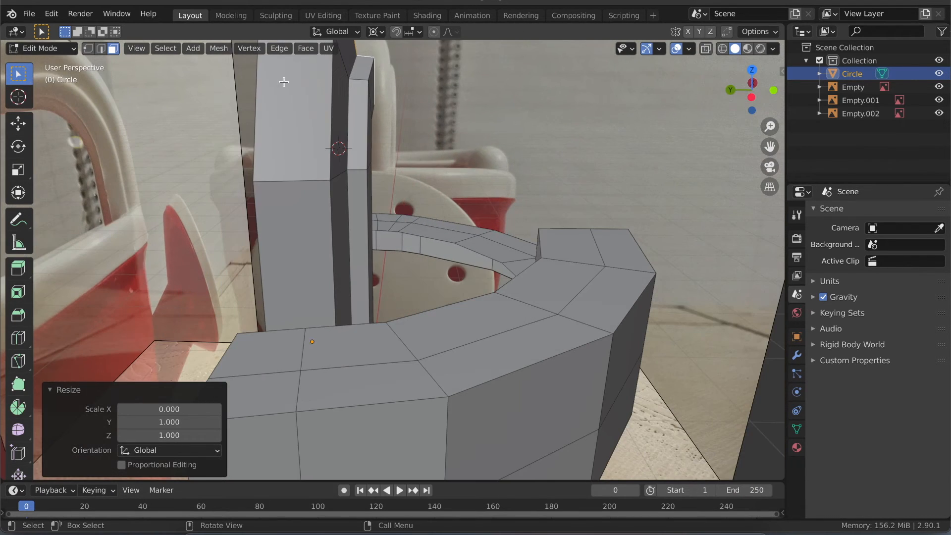
{"action": "middle_click_drag", "start_coordinate": [346, 225], "coordinate": [683, 226]}
{"action": "middle_click_drag", "start_coordinate": [669, 313], "coordinate": [637, 314]}
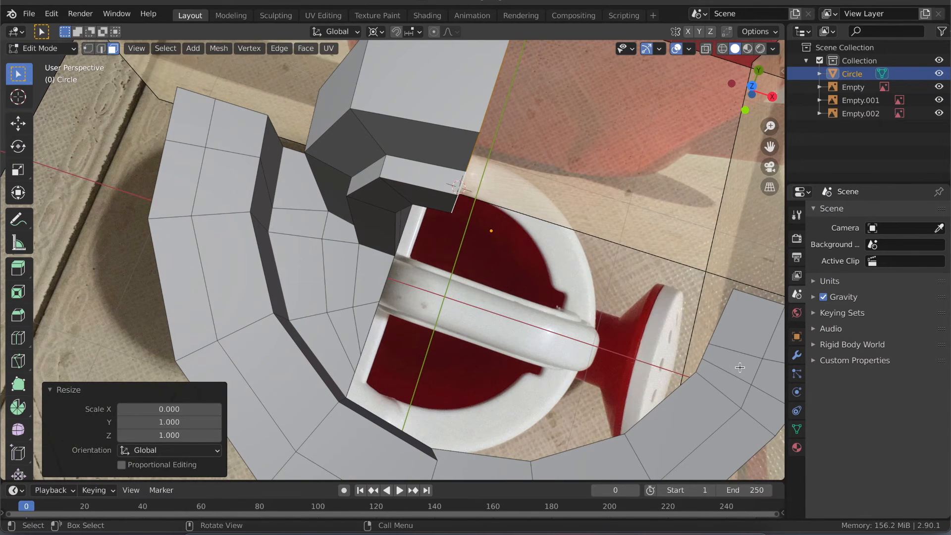
{"action": "middle_click_drag", "start_coordinate": [540, 313], "coordinate": [539, 313]}
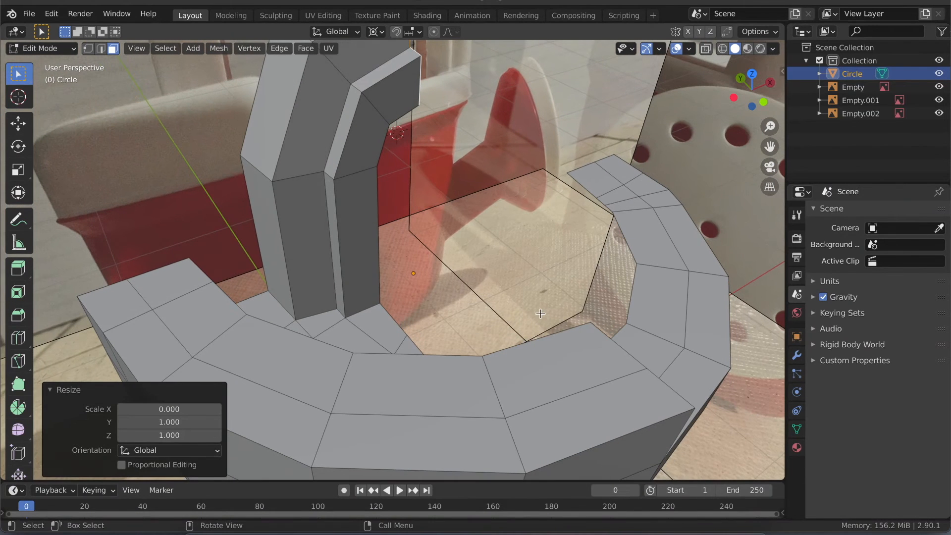
{"action": "left_click", "coordinate": [751, 73]}
{"action": "middle_click_drag", "start_coordinate": [596, 212], "coordinate": [596, 212], "text": "shift"}
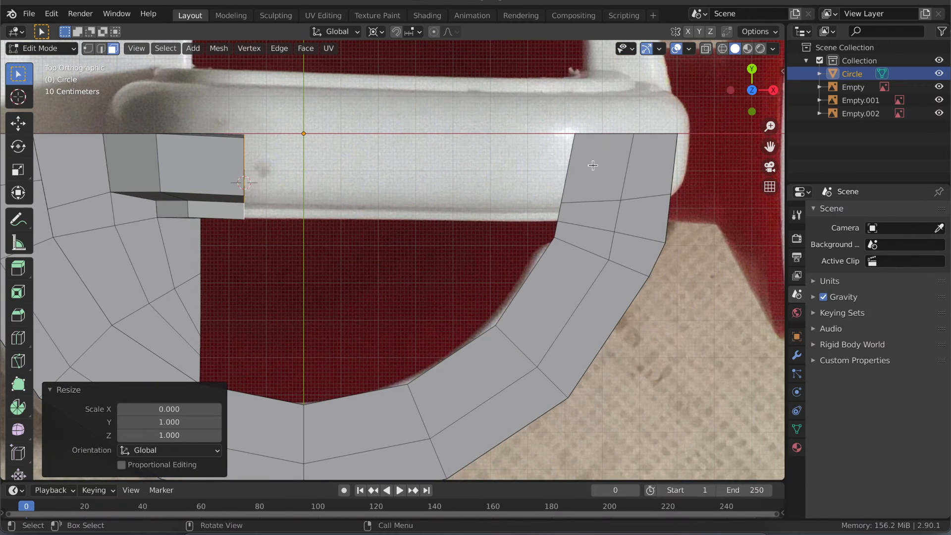
{"action": "left_click", "coordinate": [592, 165]}
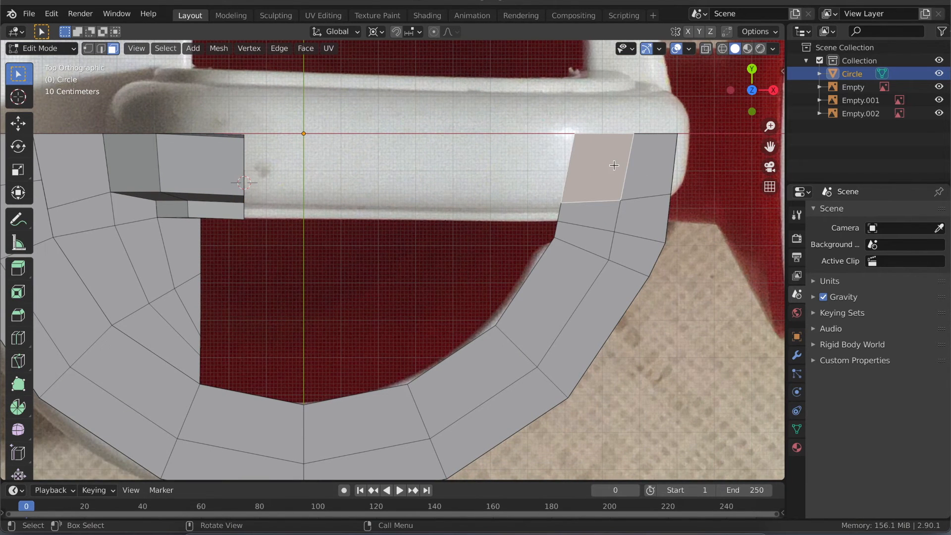
{"action": "key", "text": "alt+z"}
{"action": "left_click", "coordinate": [651, 166], "text": "shift"}
{"action": "middle_click_drag", "start_coordinate": [595, 216], "coordinate": [555, 209]}
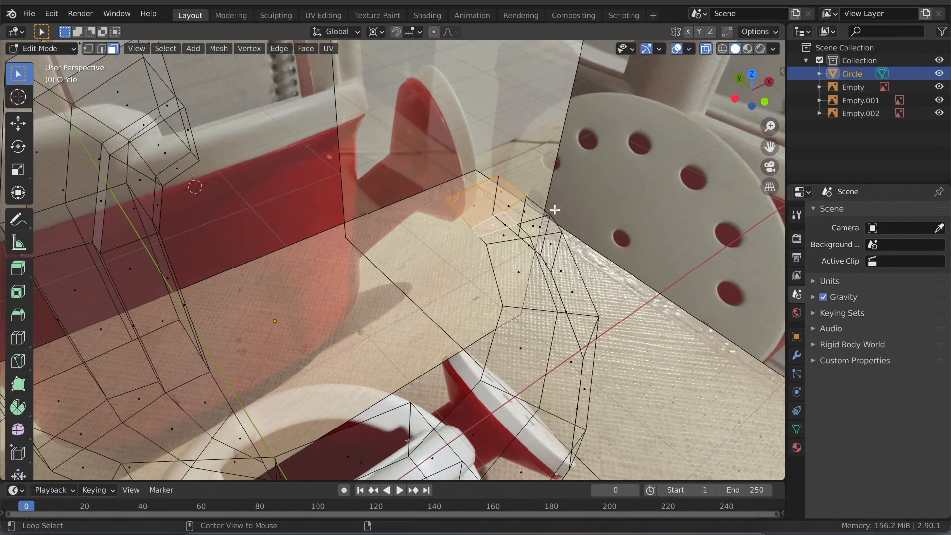
{"action": "key", "text": "alt+z"}
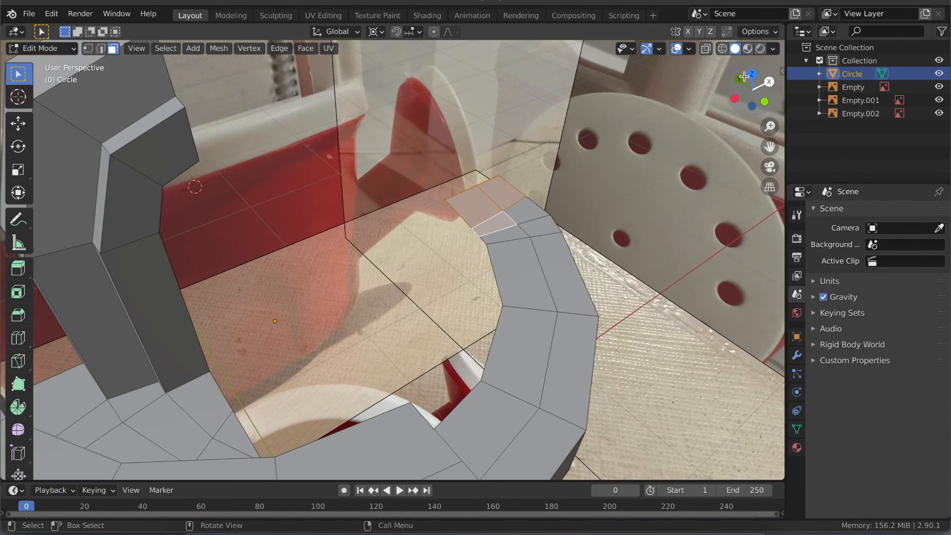
- Extrude the selected spout-side rim faces 0.36435 m upward along global Z
{"action": "left_click", "coordinate": [764, 102]}
{"action": "middle_click_drag", "start_coordinate": [498, 246], "coordinate": [536, 255], "text": "shift"}
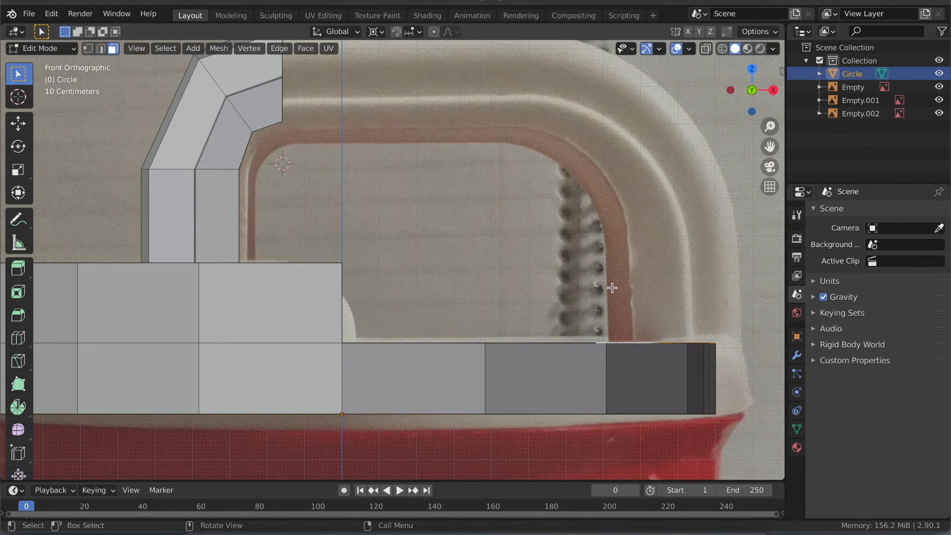
{"action": "key", "text": "e"}
{"action": "key", "text": "z"}
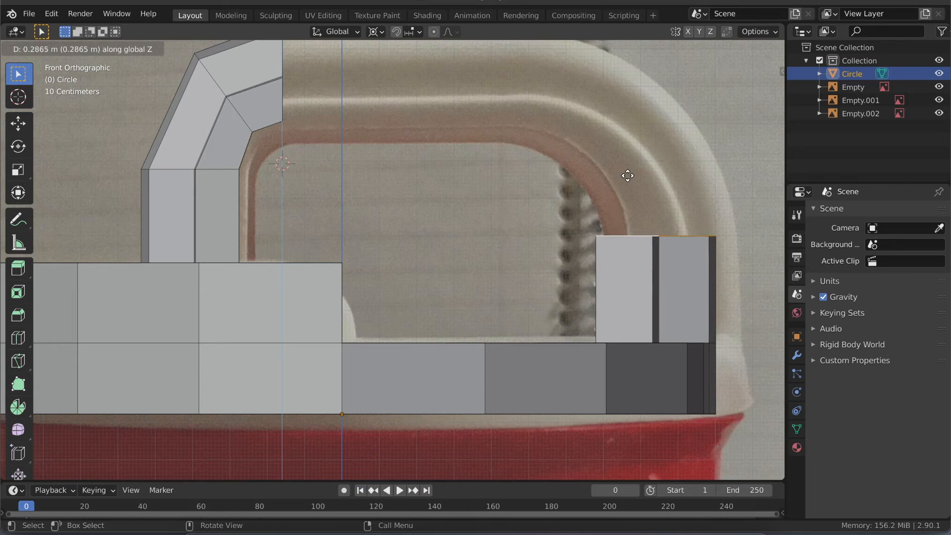
{"action": "left_click", "coordinate": [628, 152]}
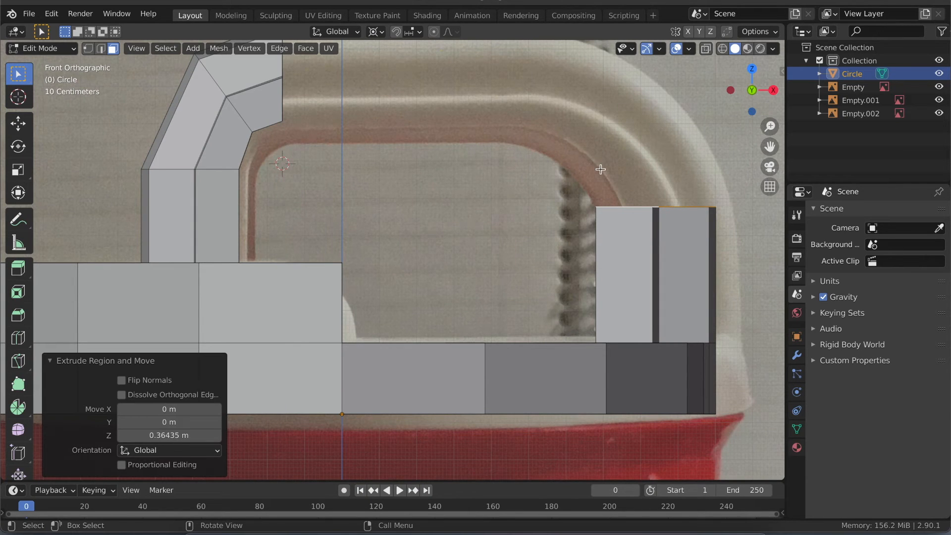
- Move the 3D cursor to the handle's spout-side inner corner, setting X to 0.5604 m and Y to 0.5884 m
{"action": "key", "text": "n"}
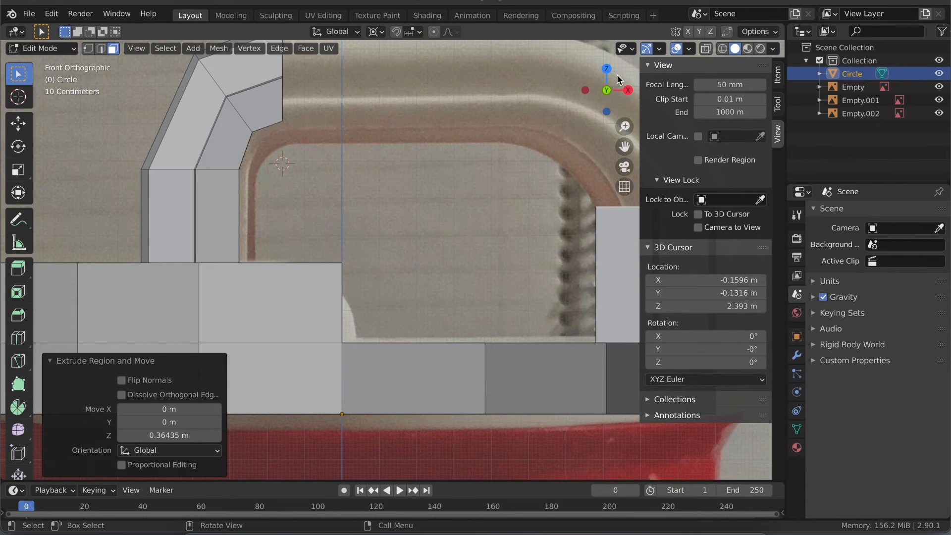
{"action": "left_click_drag", "start_coordinate": [690, 280], "coordinate": [711, 280]}
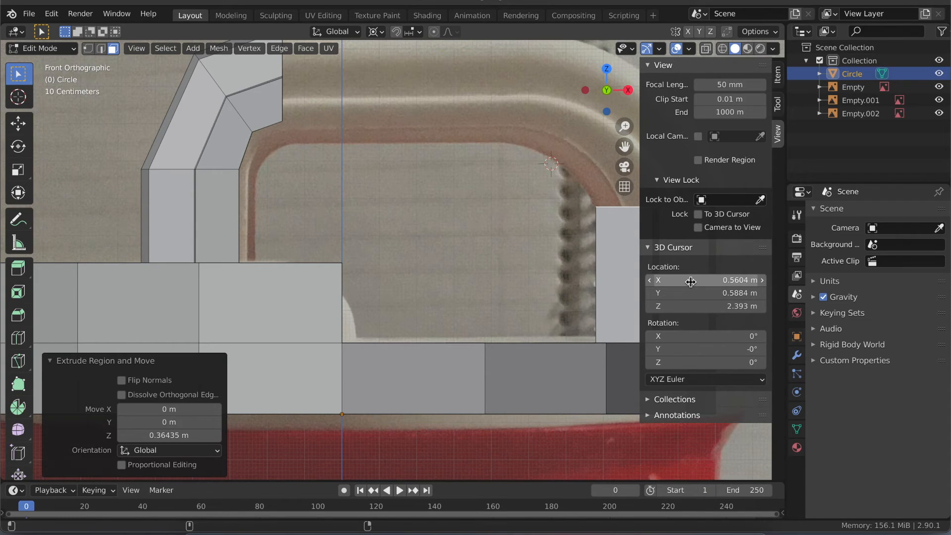
{"action": "middle_click_drag", "start_coordinate": [556, 208], "coordinate": [528, 207], "text": "shift"}
- Raise the top faces of the spout-side handle leg another 0.072516 m along global Z
{"action": "key", "text": "g"}
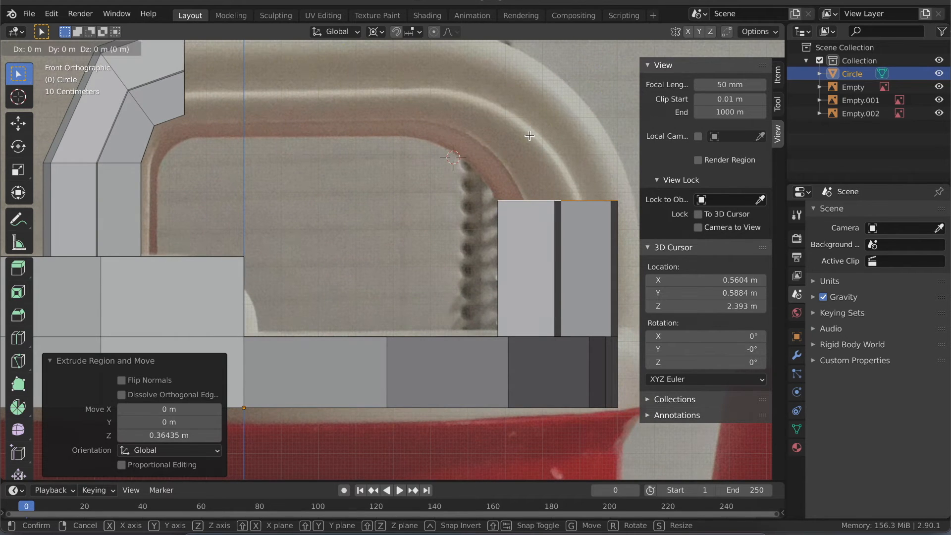
{"action": "key", "text": "z"}
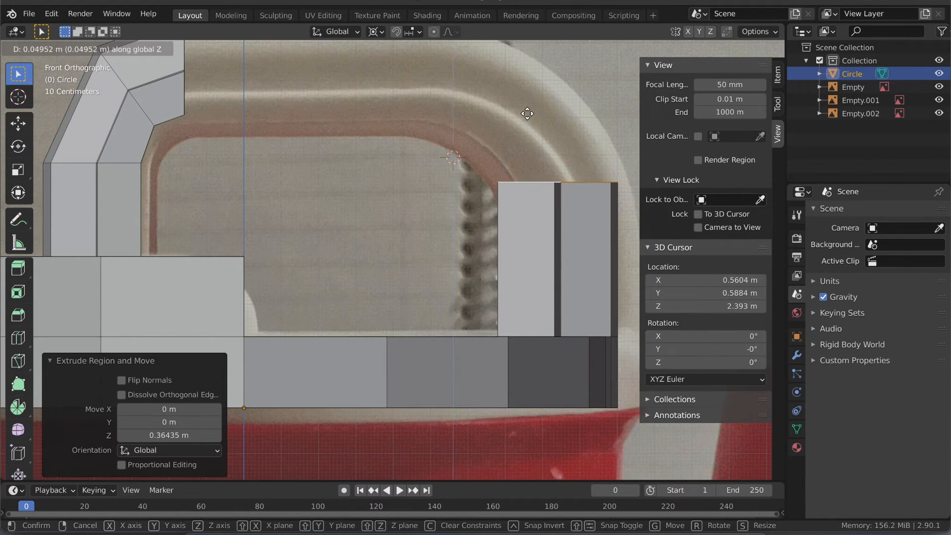
{"action": "left_click", "coordinate": [527, 107]}
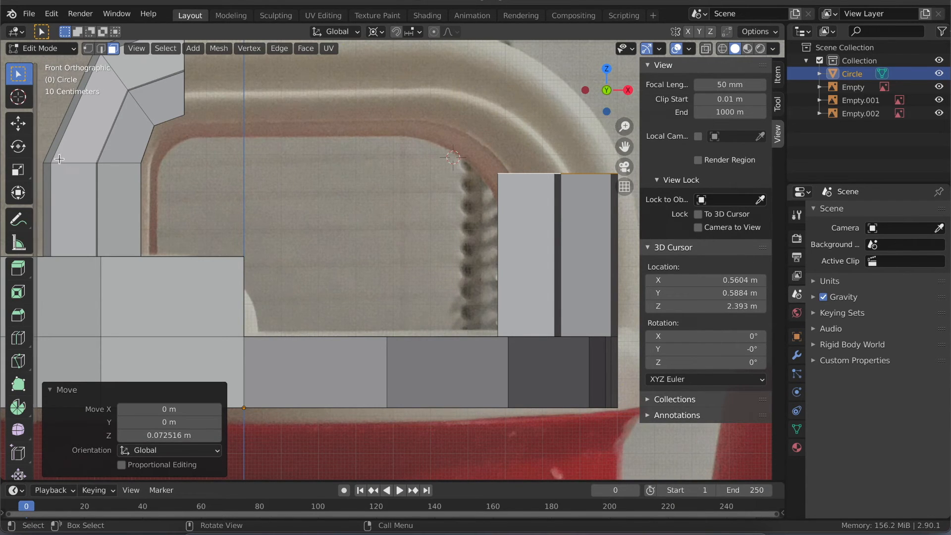
- Extrude the spout-side leg's top faces in place and rotate them -48.7° about global Y around the 3D cursor
{"action": "key", "text": "e"}
{"action": "key", "text": "Escape"}
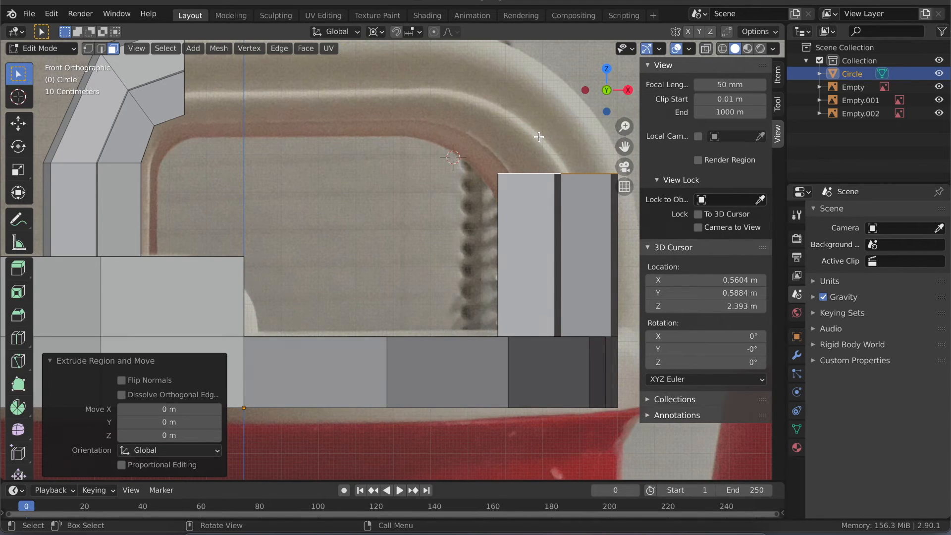
{"action": "key", "text": "r"}
{"action": "key", "text": "y"}
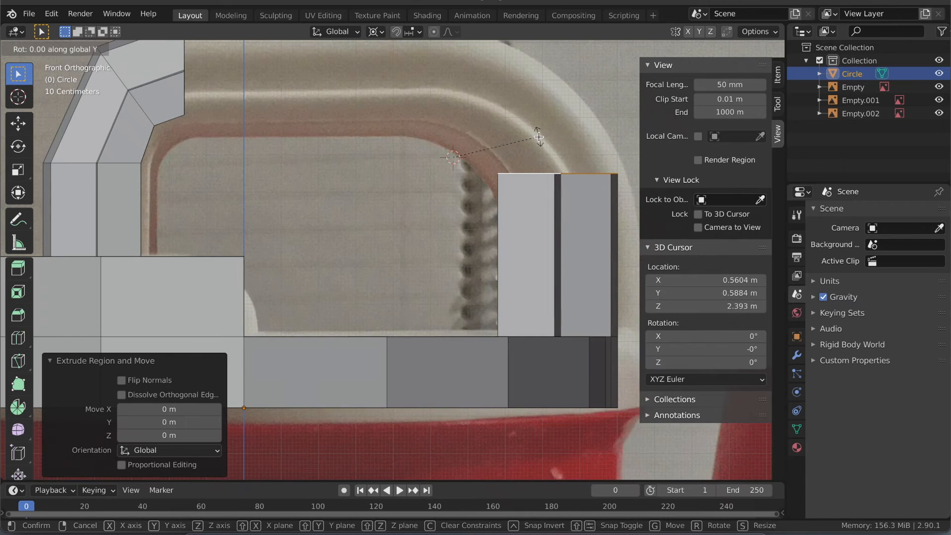
{"action": "left_click", "coordinate": [469, 126]}
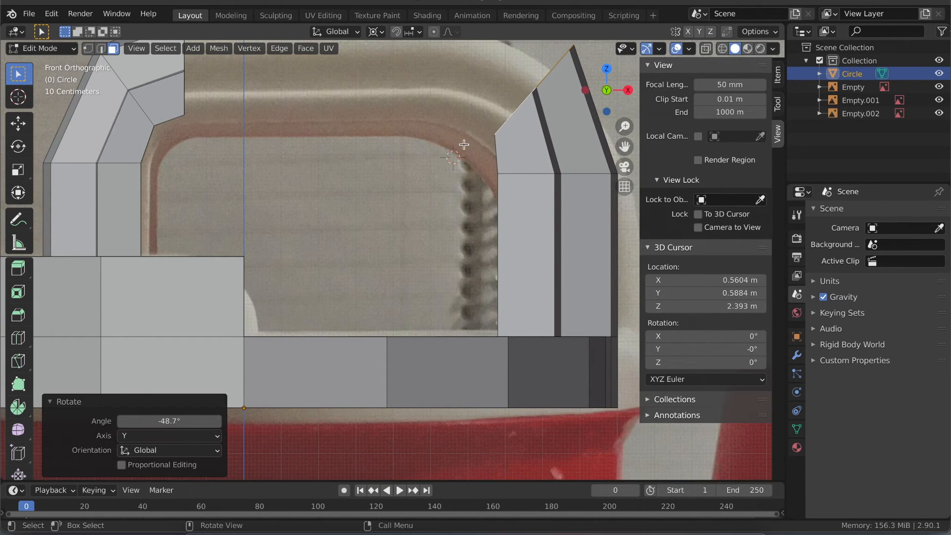
- Undo the last rotation, lower the 3D cursor to Z 2.353 m and rotate the spout-side leg's top faces -43.7° about global Y around it
{"action": "key", "text": "ctrl+z"}
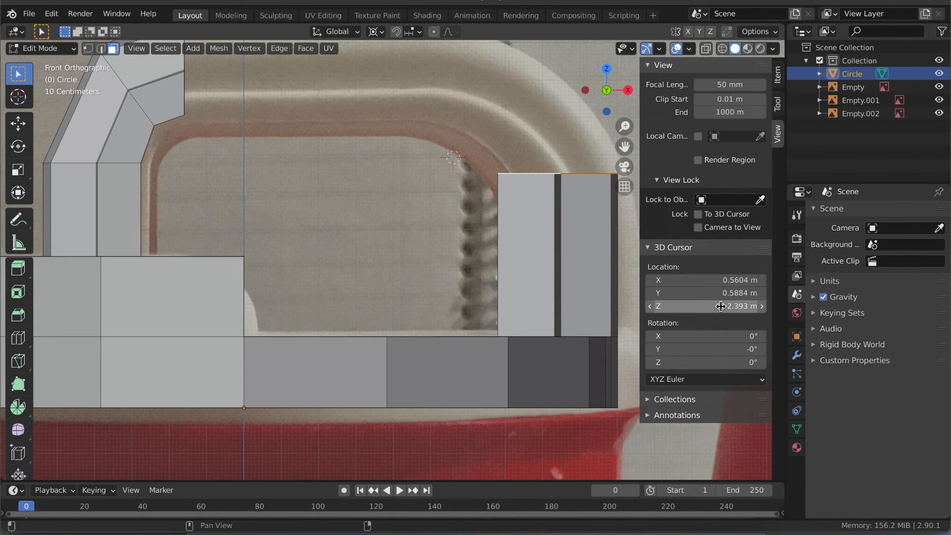
{"action": "left_click_drag", "start_coordinate": [721, 303], "coordinate": [714, 308]}
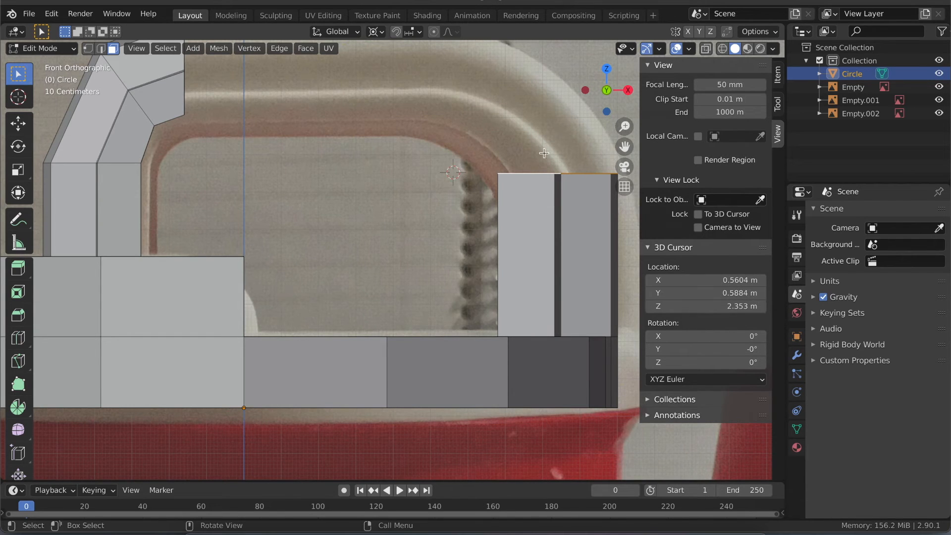
{"action": "key", "text": "r"}
{"action": "key", "text": "y"}
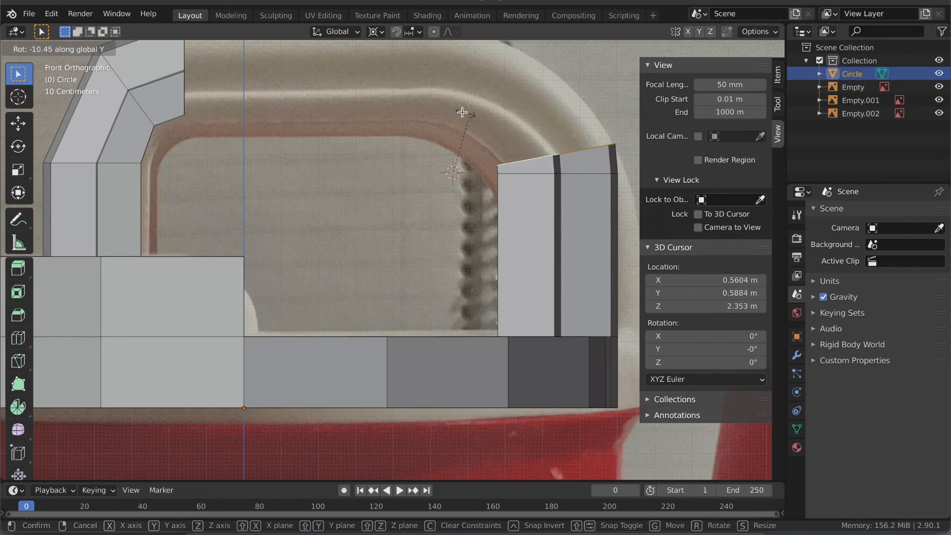
{"action": "left_click", "coordinate": [436, 119]}
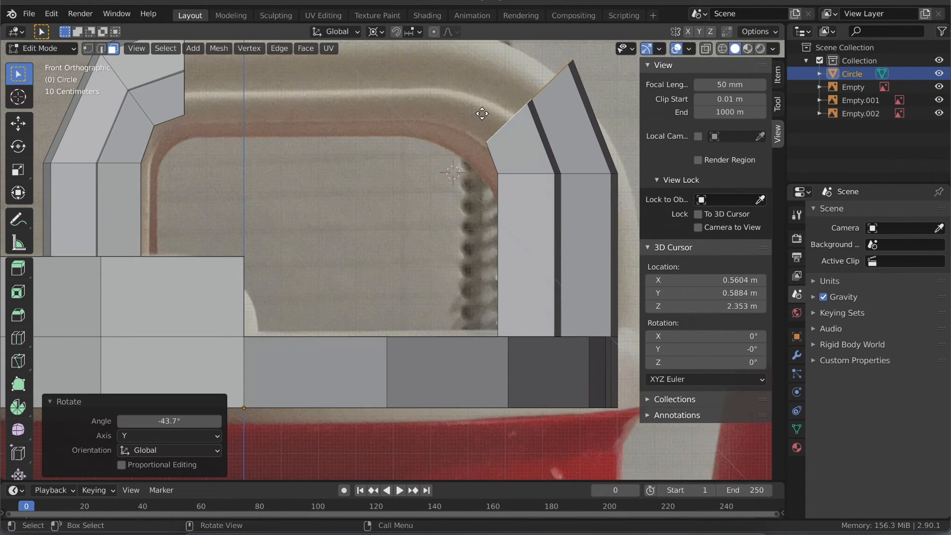
- Extrude the spout-side leg's end faces in place and rotate them -45.8° about global Y around the 3D cursor
{"action": "key", "text": "e"}
{"action": "right_click", "coordinate": [482, 113]}
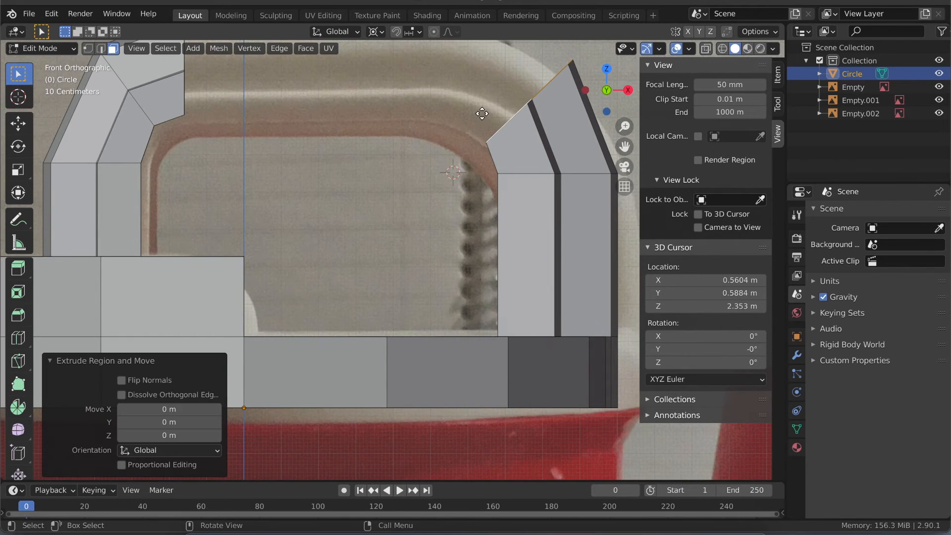
{"action": "key", "text": "r"}
{"action": "key", "text": "y"}
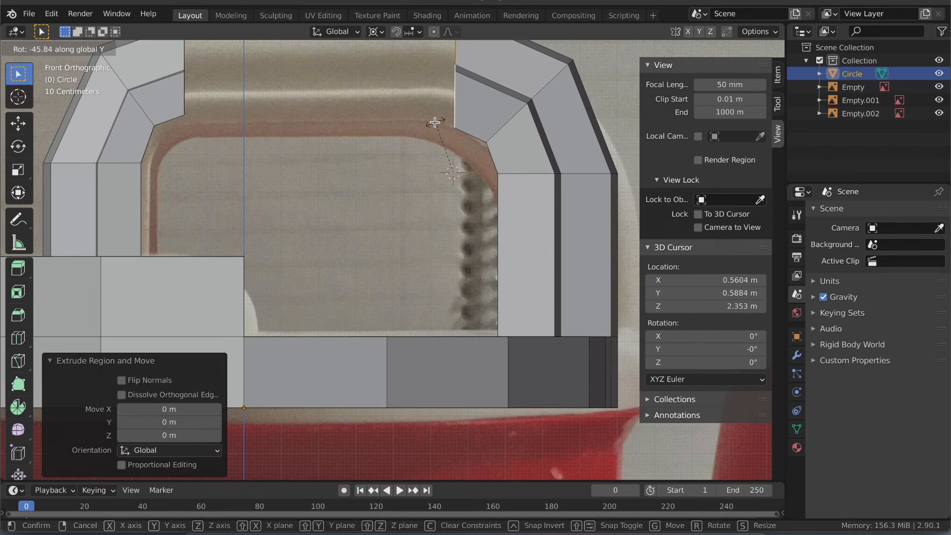
{"action": "left_click", "coordinate": [434, 121]}
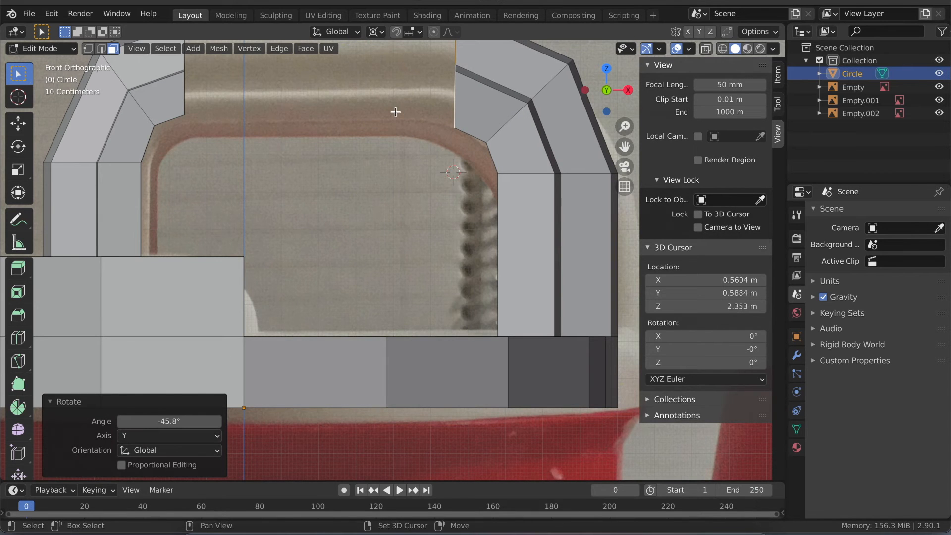
- Flatten the spout-side leg's end faces by scaling them to 0 along global X
{"action": "scroll", "coordinate": [395, 112], "scroll_direction": "up", "scroll_amount": 3, "text": "shift"}
{"action": "scroll", "coordinate": [395, 112], "scroll_direction": "up", "scroll_amount": 2, "text": "shift"}
{"action": "middle_click_drag", "start_coordinate": [395, 112], "coordinate": [396, 112]}
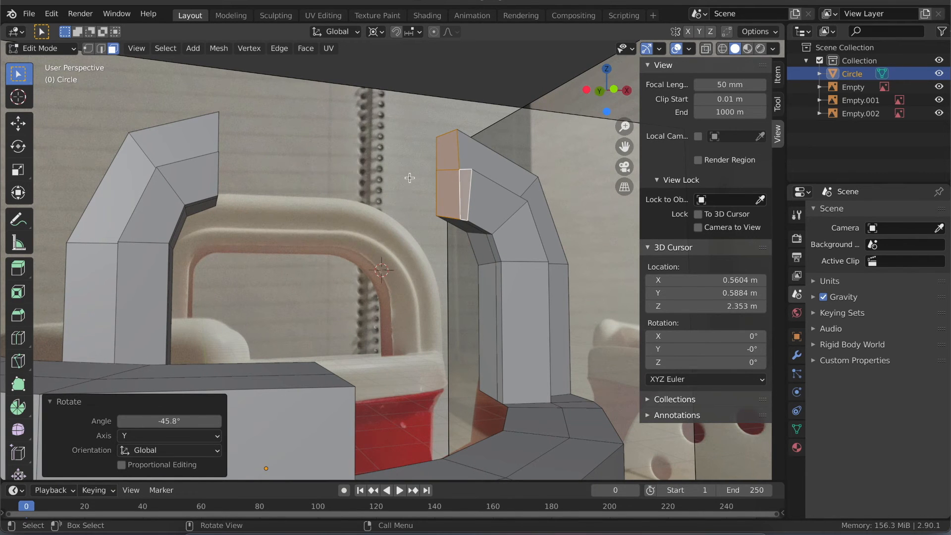
{"action": "key", "text": "s"}
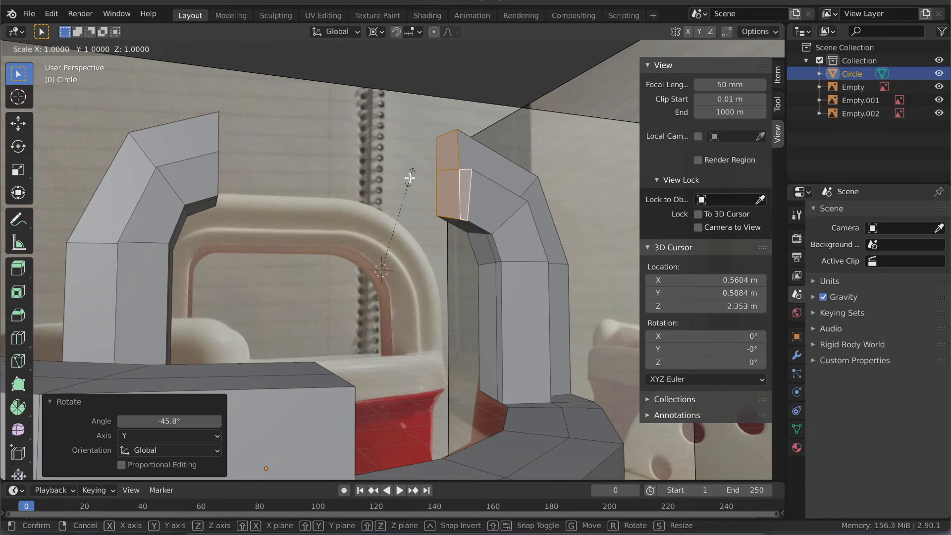
{"action": "type", "text": "x"}
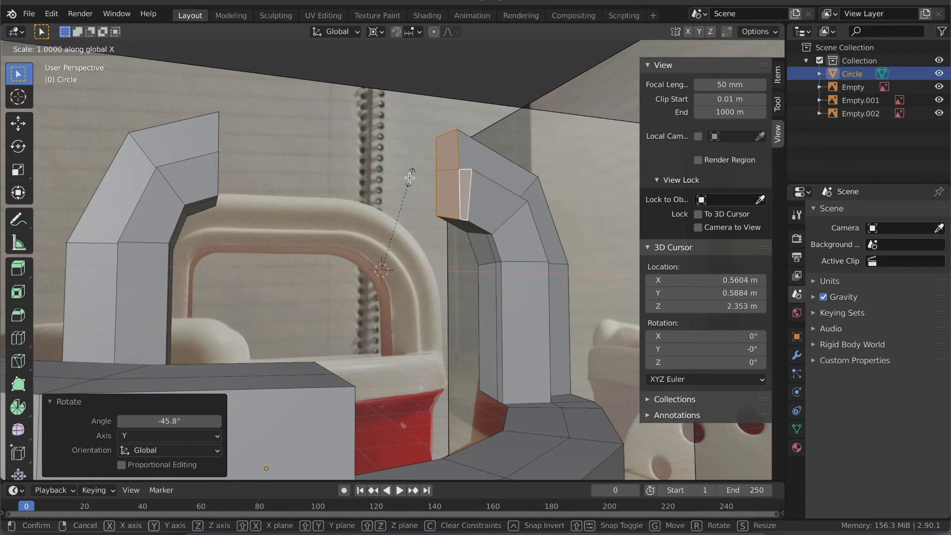
{"action": "type", "text": "0"}
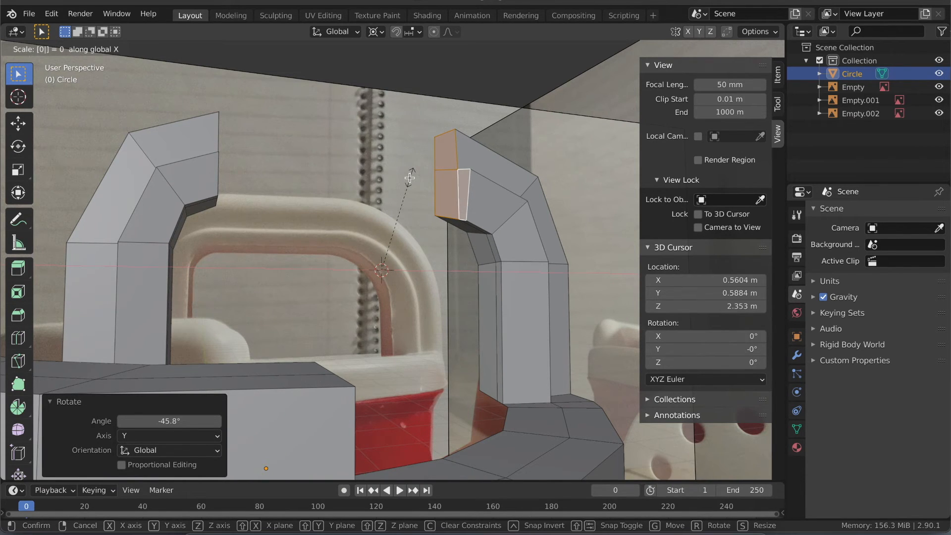
{"action": "key", "text": "Return"}
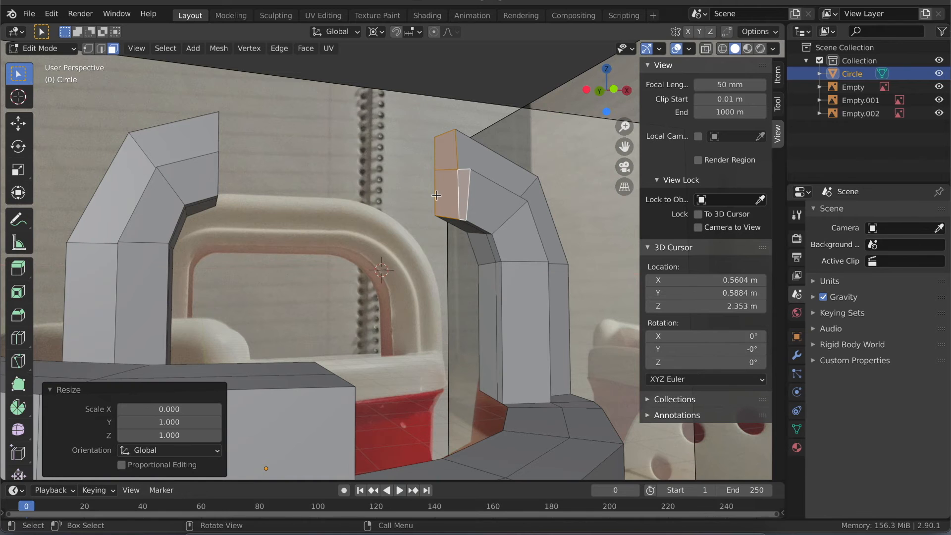
- Select the lower vertices of the lid-side leg's open end through the mesh and scale them to 0 along global Z
{"action": "left_click", "coordinate": [600, 91]}
{"action": "left_click", "coordinate": [594, 93]}
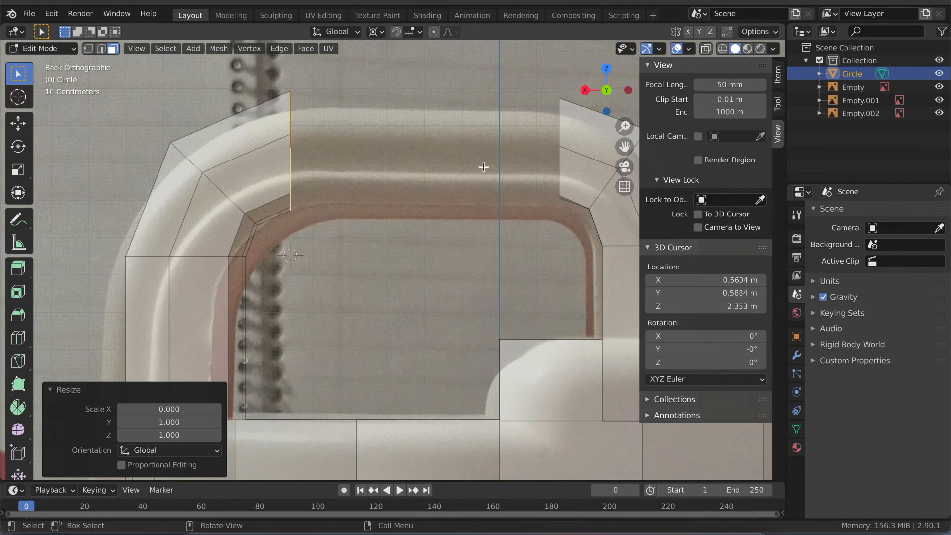
{"action": "middle_click_drag", "start_coordinate": [499, 175], "coordinate": [489, 175], "text": "shift"}
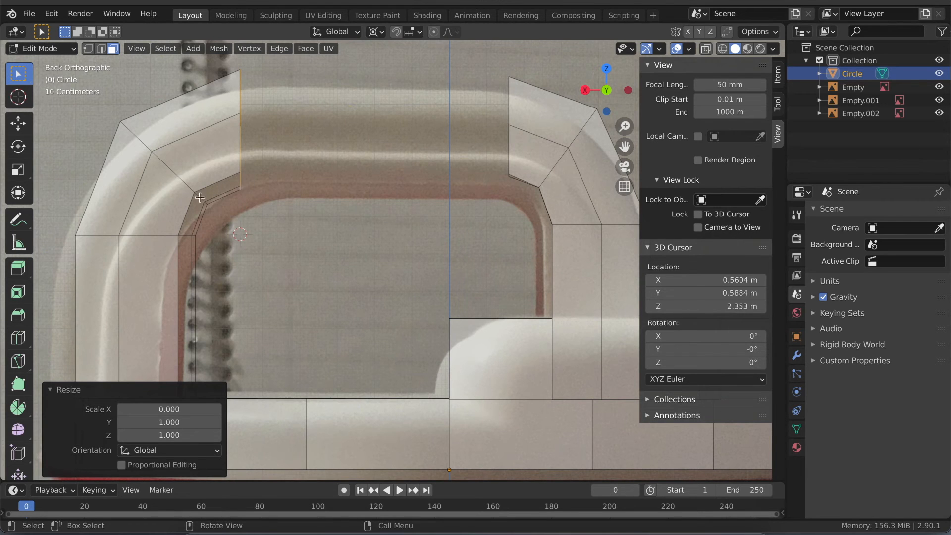
{"action": "middle_click_drag", "start_coordinate": [239, 185], "coordinate": [177, 175]}
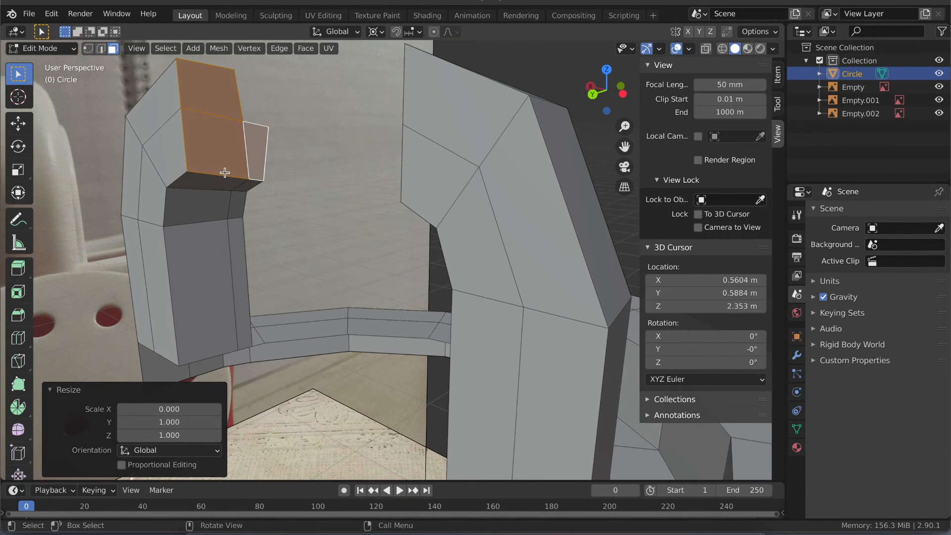
{"action": "middle_click_drag", "start_coordinate": [230, 158], "coordinate": [424, 150]}
{"action": "key", "text": "KP_1"}
{"action": "key", "text": "alt+z"}
{"action": "key", "text": "1"}
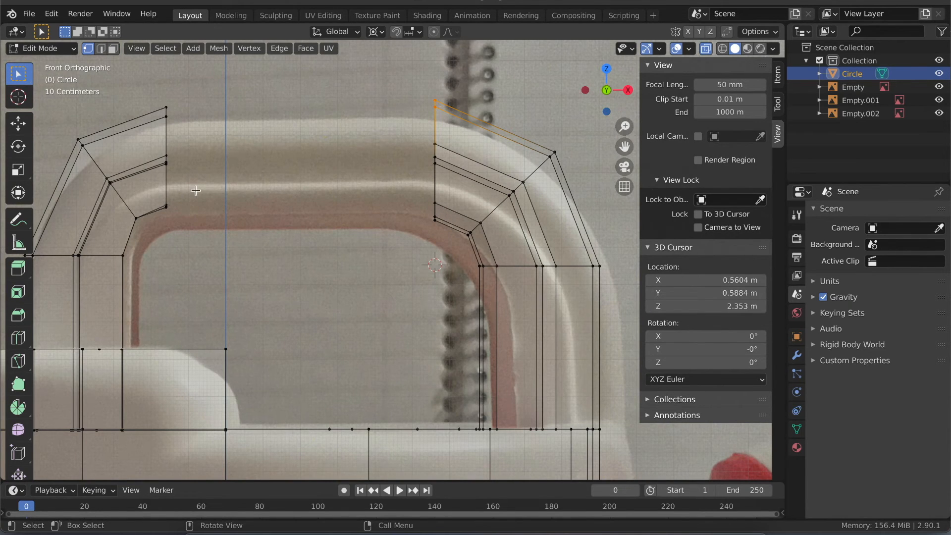
{"action": "left_click", "coordinate": [166, 206]}
{"action": "key", "text": "s"}
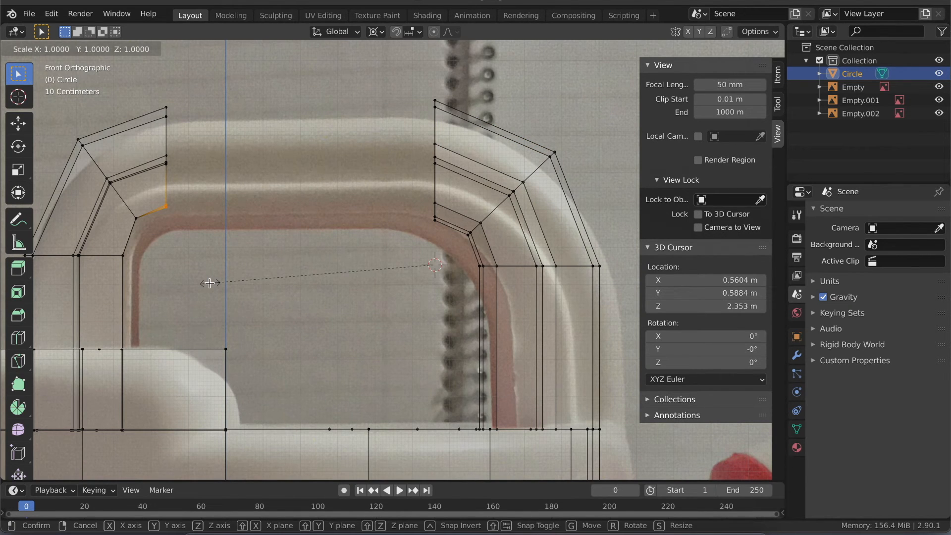
{"action": "type", "text": "z0"}
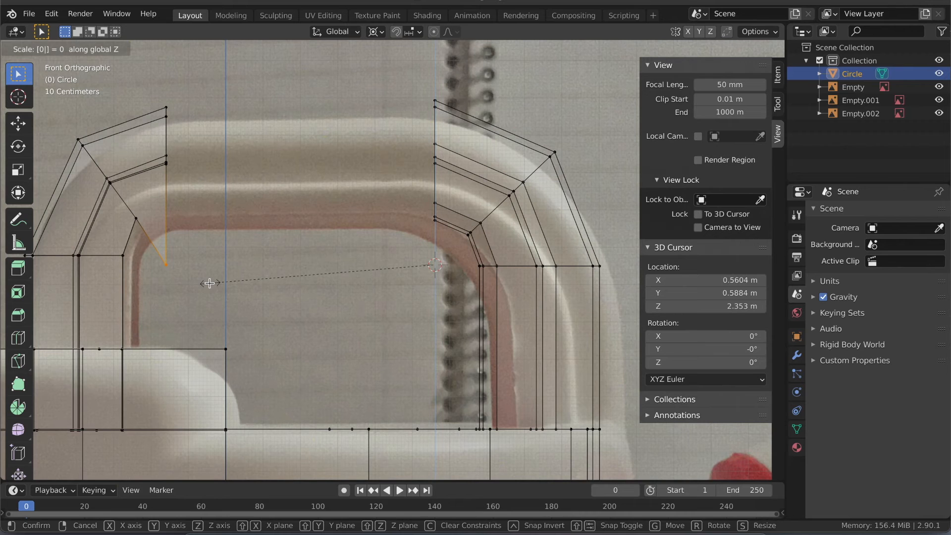
{"action": "key", "text": "Return"}
- Raise the lid-side leg's flattened lower end vertices 0.1486 m along global Z
{"action": "key", "text": "g"}
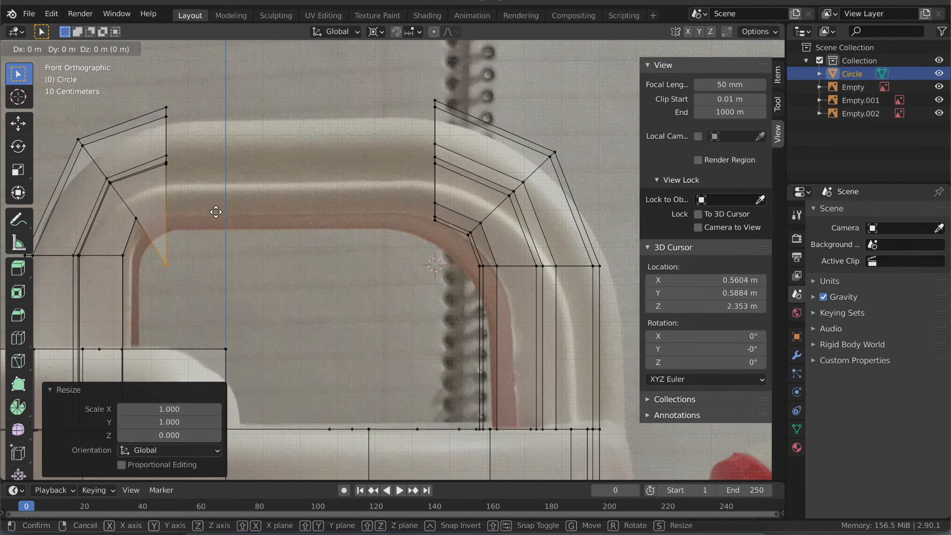
{"action": "key", "text": "z"}
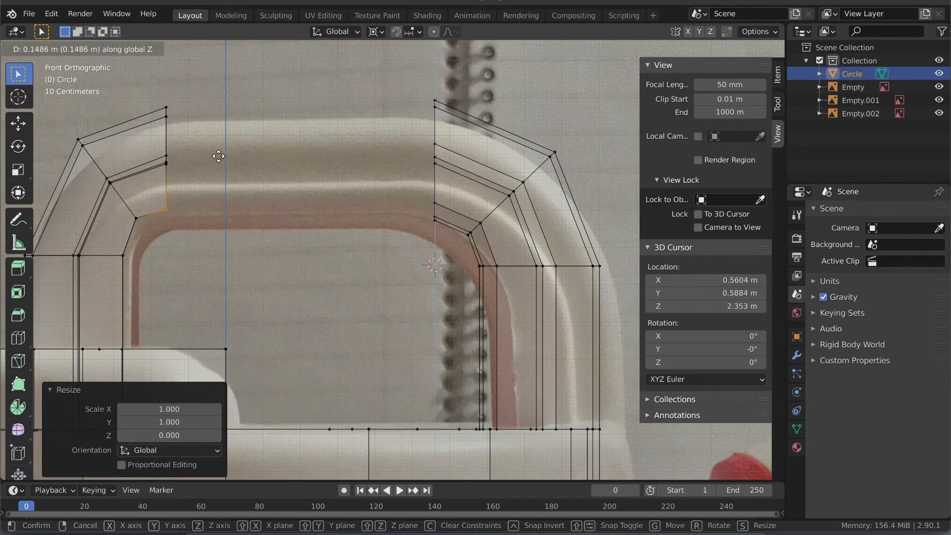
{"action": "left_click", "coordinate": [219, 156]}
- Select the lower vertices of the spout-side leg's open end and scale them to 0 along global Z
{"action": "left_click_drag", "start_coordinate": [462, 236], "coordinate": [367, 173]}
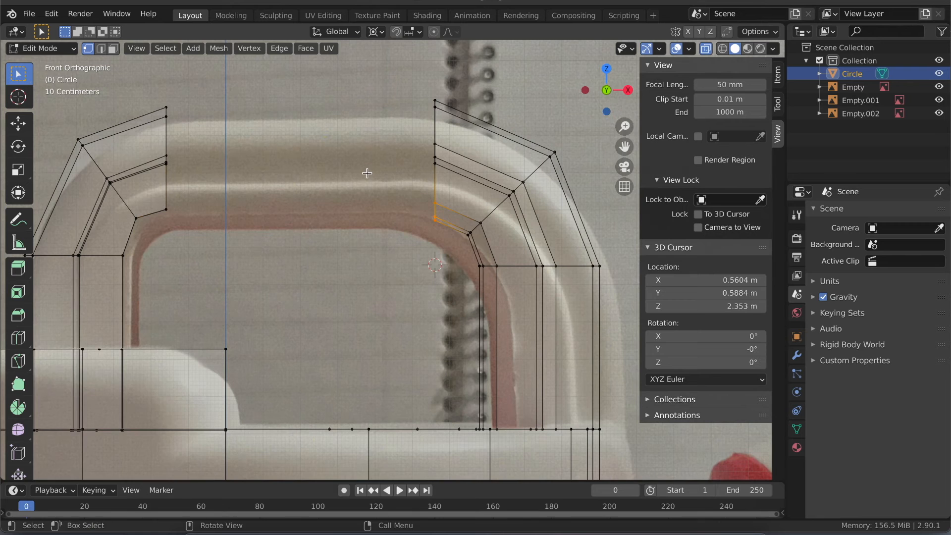
{"action": "key", "text": "s"}
{"action": "key", "text": "z"}
{"action": "key", "text": "0"}
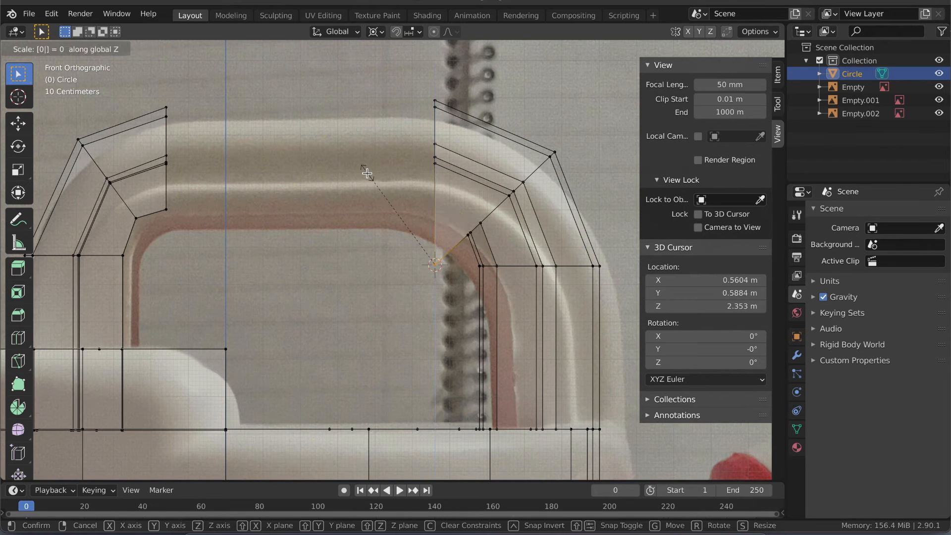
{"action": "key", "text": "Return"}
- Raise the spout-side leg's flattened lower end vertices 0.1468 m along global Z
{"action": "key", "text": "g"}
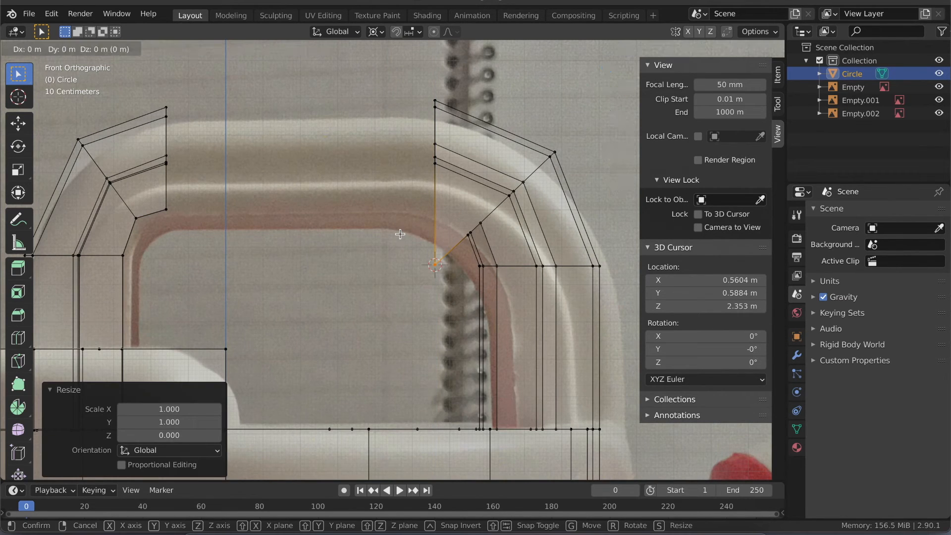
{"action": "key", "text": "z"}
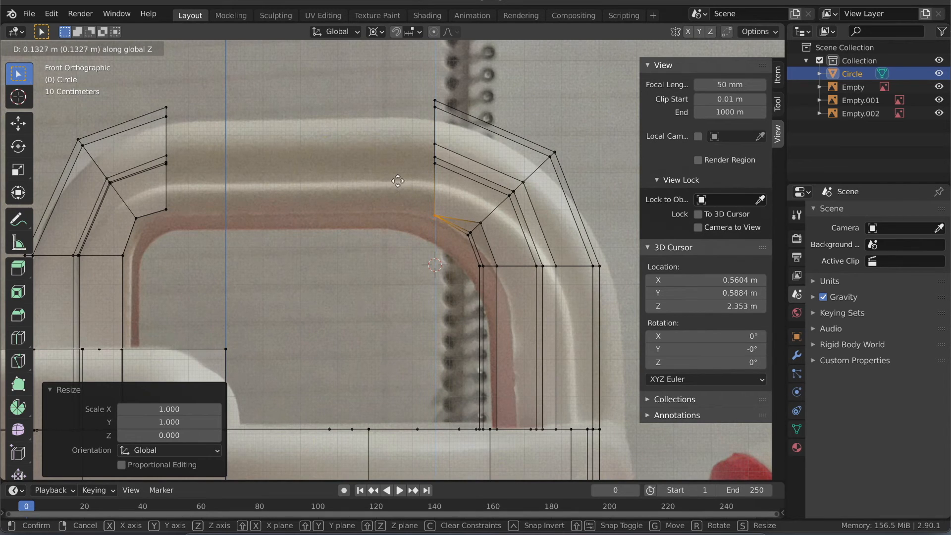
{"action": "left_click", "coordinate": [397, 179]}
{"action": "middle_click_drag", "start_coordinate": [384, 205], "coordinate": [386, 208]}
{"action": "key", "text": "alt+z"}
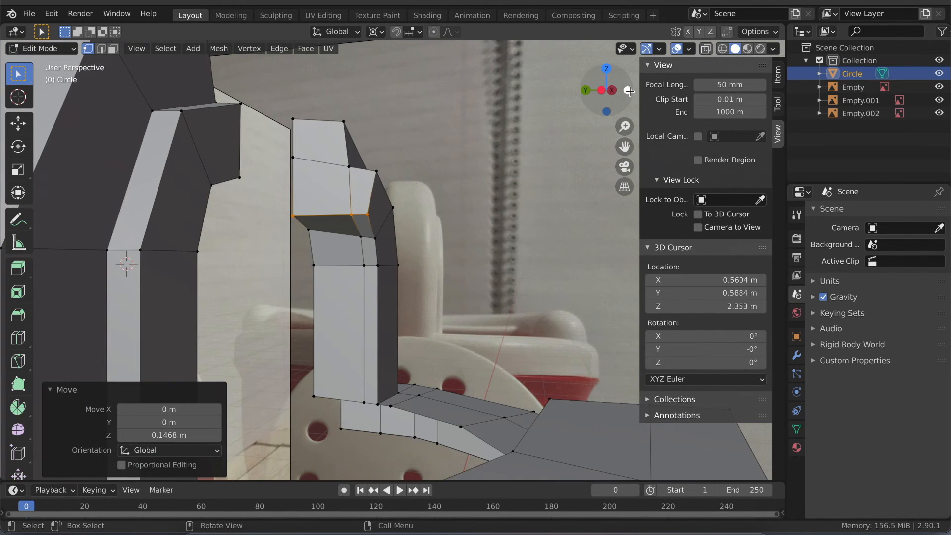
{"action": "left_click", "coordinate": [629, 91]}
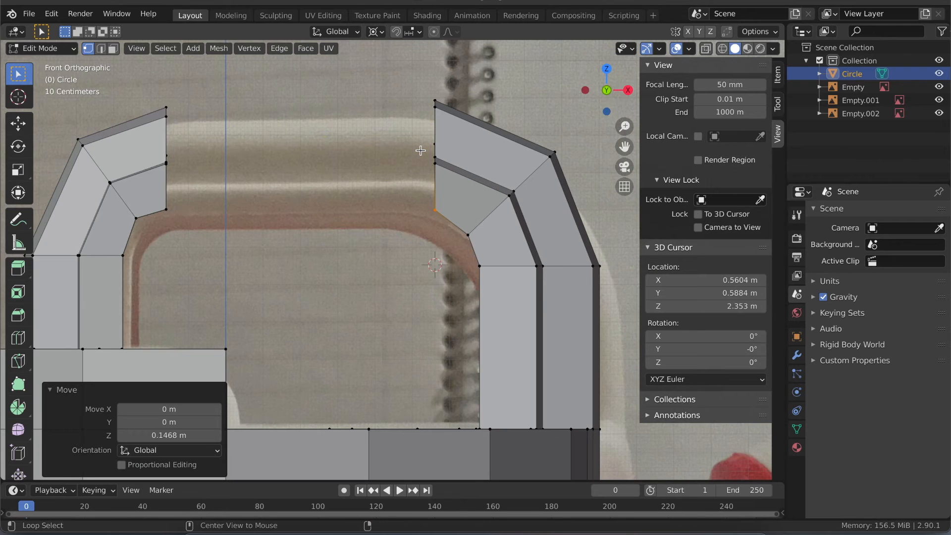
- Select the three vertices in the middle row of the spout-side leg's open end and return to the front view with X-ray on
{"action": "key", "text": "alt+z"}
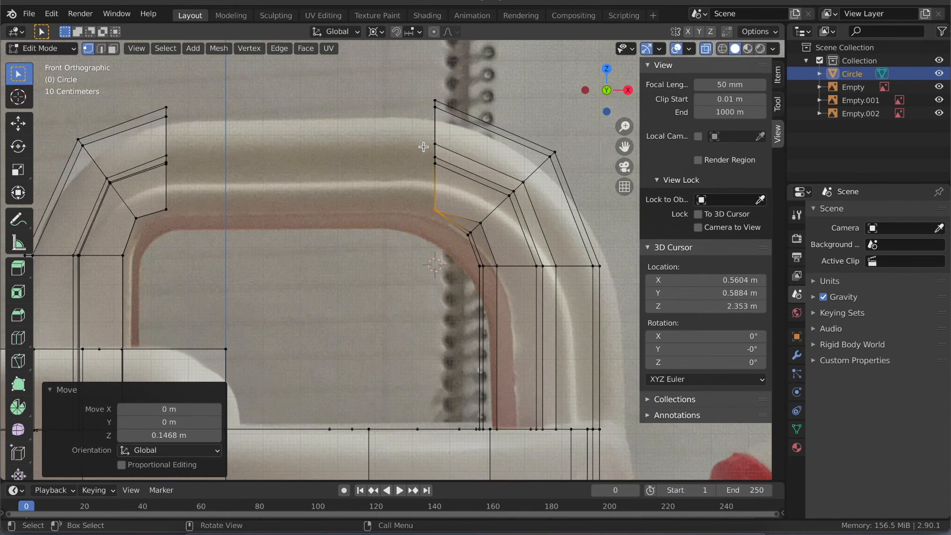
{"action": "middle_click_drag", "start_coordinate": [423, 147], "coordinate": [424, 146]}
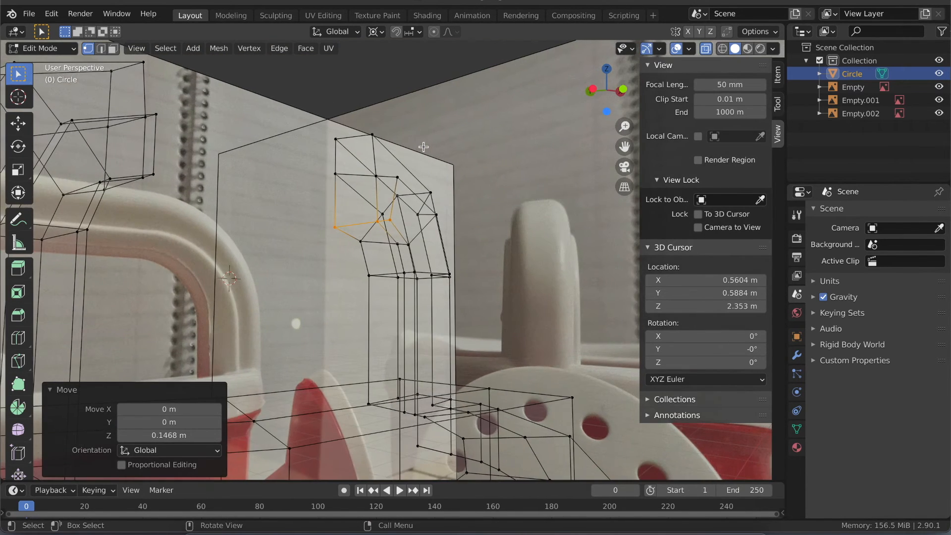
{"action": "left_click", "coordinate": [374, 176]}
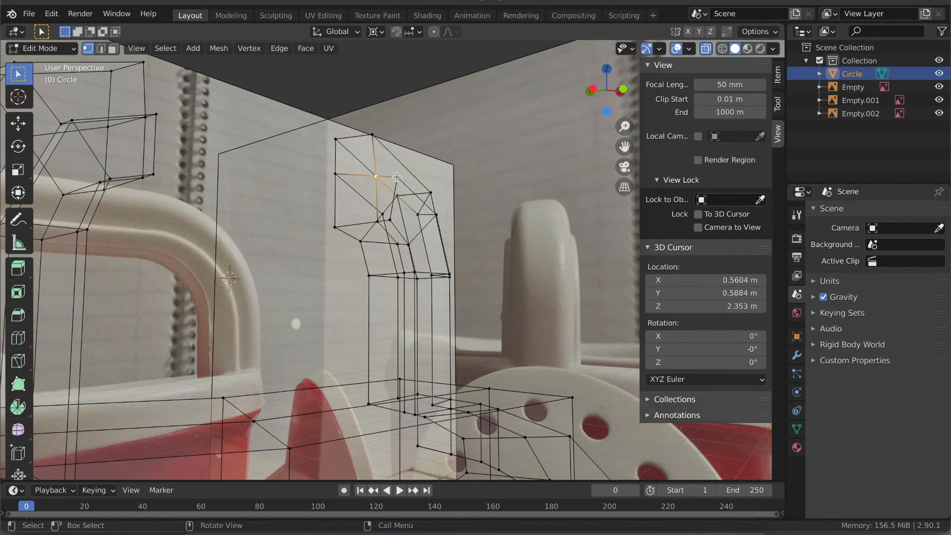
{"action": "left_click", "coordinate": [397, 177], "text": "shift"}
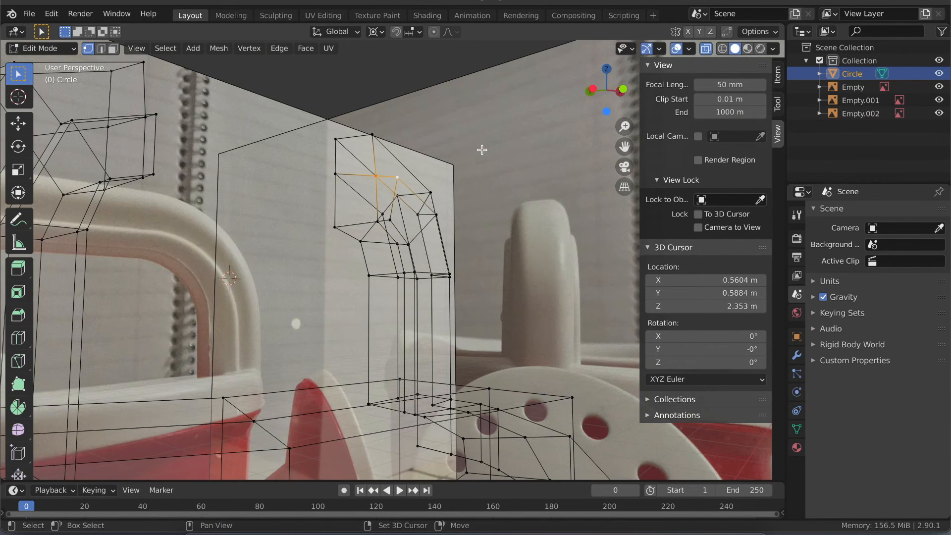
{"action": "left_click", "coordinate": [335, 174], "text": "shift"}
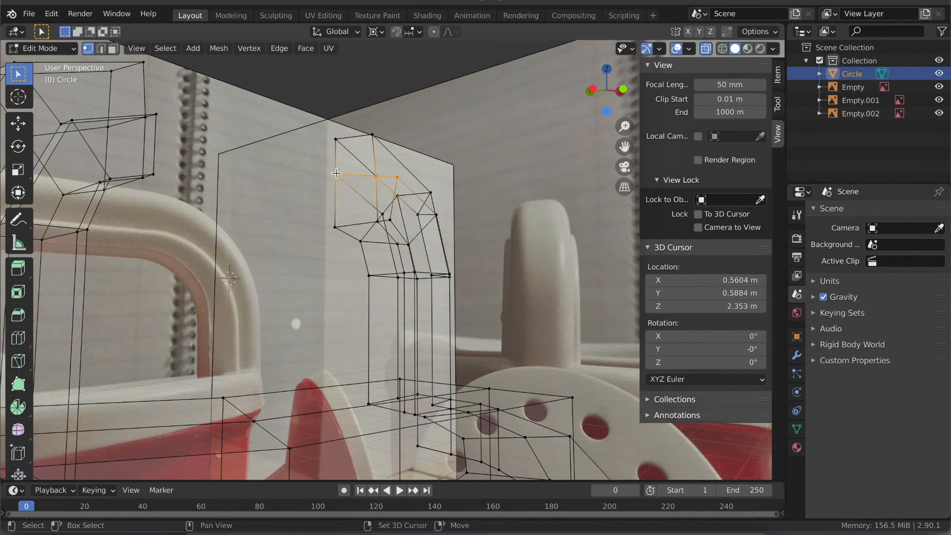
{"action": "left_click", "coordinate": [622, 88]}
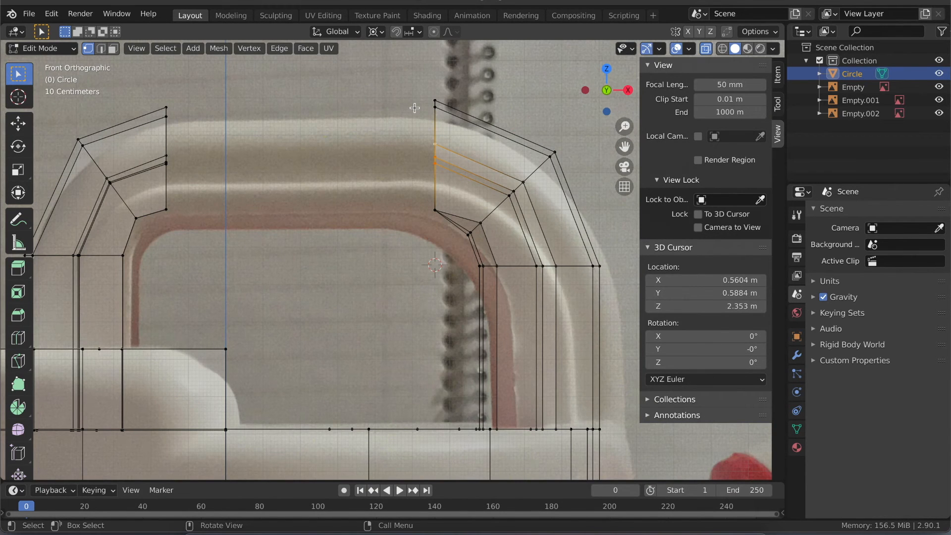
- Try to level the selected middle-row vertices by scaling them to 0 along global Z around the 3D cursor
{"action": "key", "text": "s"}
{"action": "type", "text": "z"}
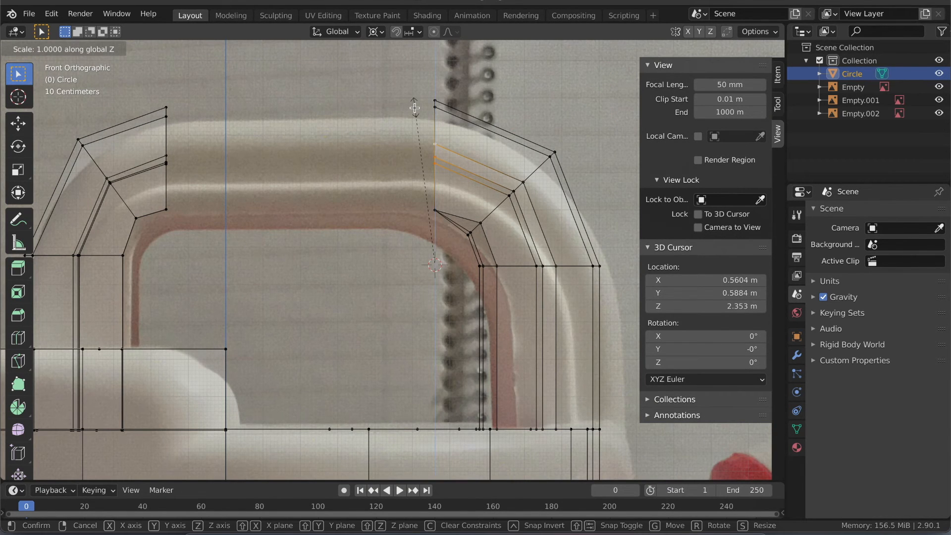
{"action": "type", "text": "0"}
{"action": "key", "text": "Return"}
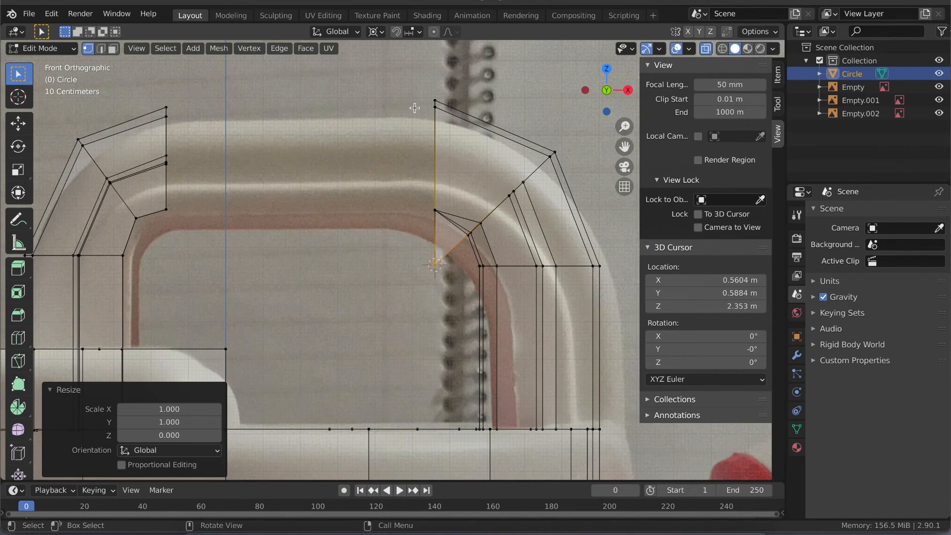
{"action": "left_click", "coordinate": [425, 189], "text": "ctrl"}
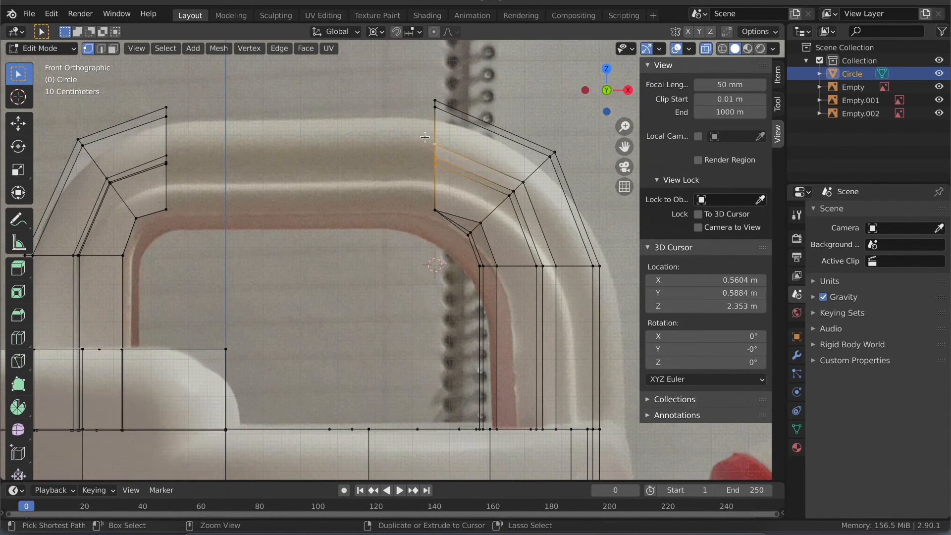
- Set the pivot point to Bounding Box Center and scale the spout-side leg's middle-row end vertices to 0 along global Z
{"action": "left_click", "coordinate": [375, 31]}
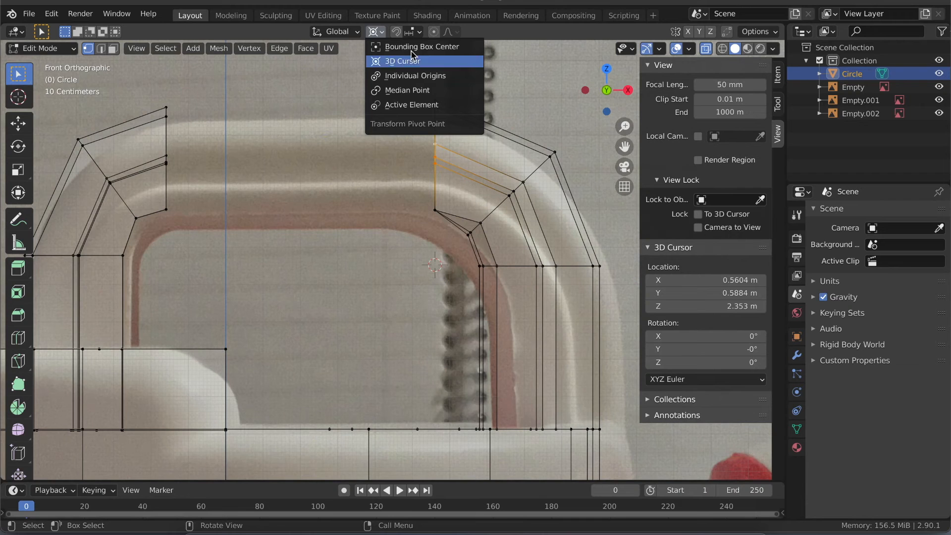
{"action": "left_click", "coordinate": [398, 48]}
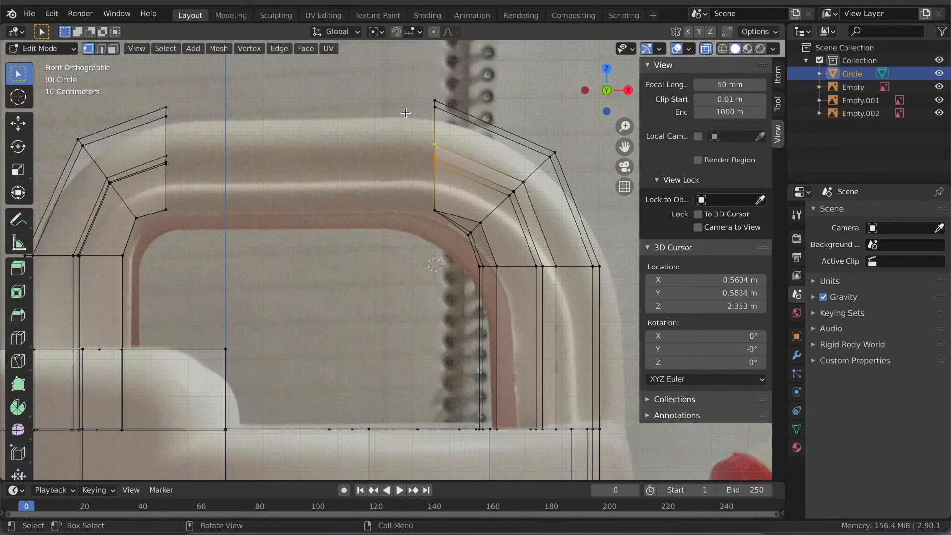
{"action": "key", "text": "s"}
{"action": "key", "text": "z"}
{"action": "key", "text": "0"}
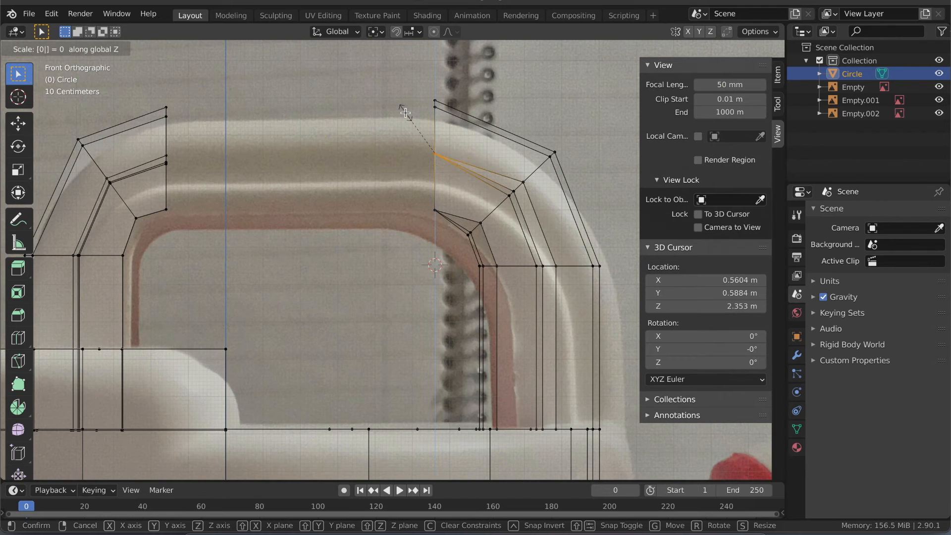
{"action": "key", "text": "Return"}
{"action": "mouse_move", "coordinate": [391, 184]}
{"action": "middle_mouse_down"}
{"action": "mouse_move", "coordinate": [426, 170]}
{"action": "mouse_move", "coordinate": [391, 184]}
{"action": "middle_mouse_up"}
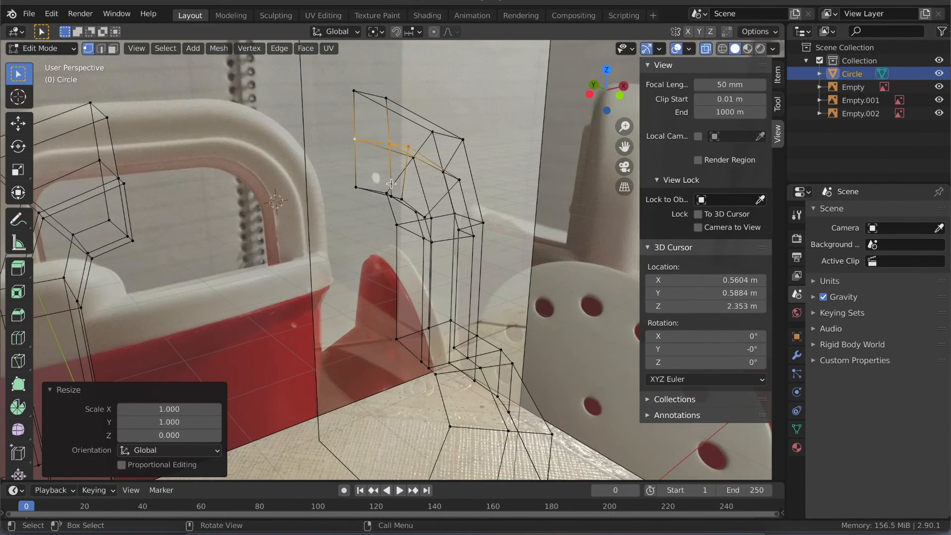
{"action": "left_click", "coordinate": [618, 94]}
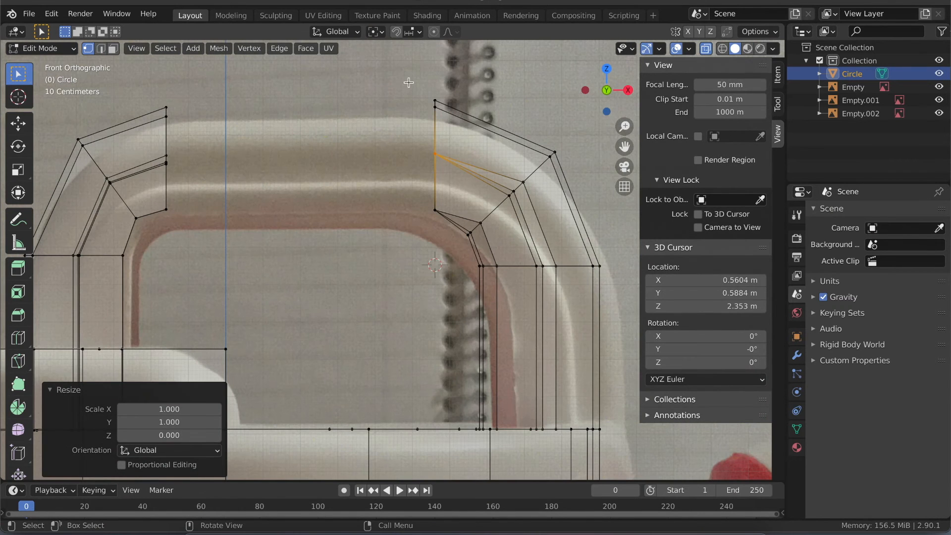
- Select the top vertices of the spout-side leg's open end and flatten them by scaling to 0 along global Z
{"action": "left_click", "coordinate": [435, 102]}
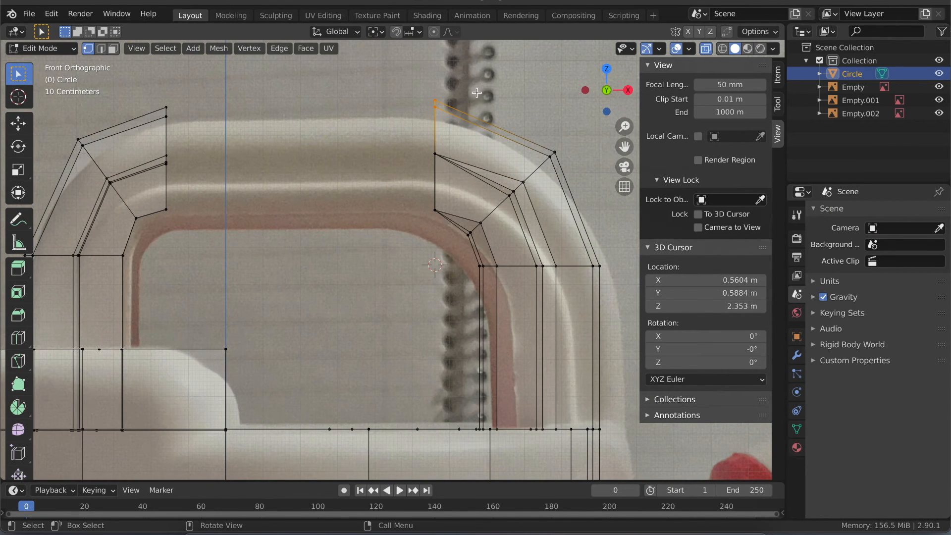
{"action": "key", "text": "s"}
{"action": "type", "text": "z"}
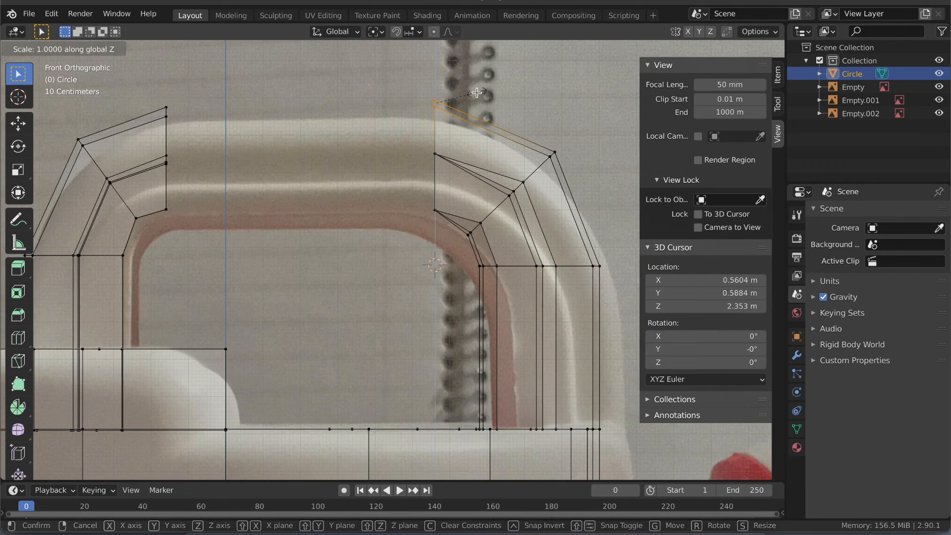
{"action": "type", "text": "0"}
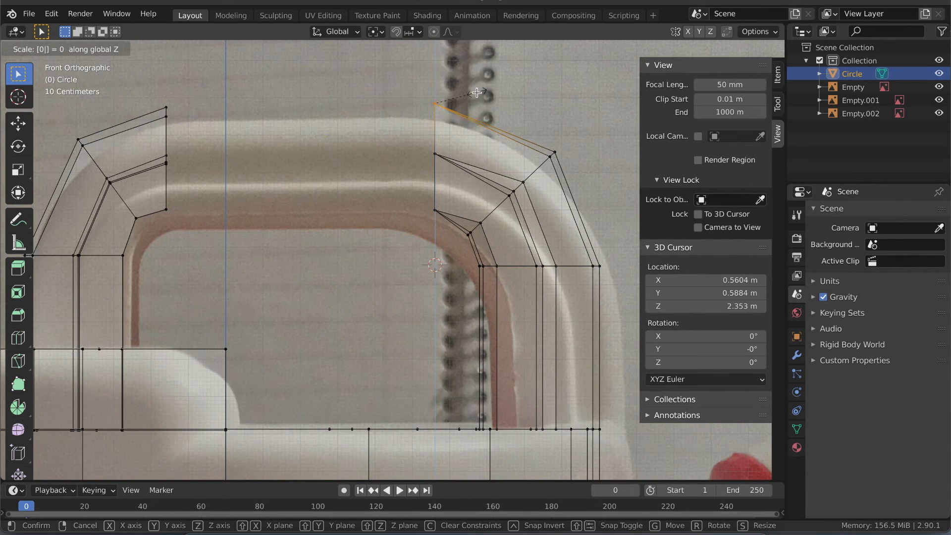
{"action": "key", "text": "Return"}
- Select the top vertices of the opposite leg's open end and scale them to 0 along global Z
{"action": "left_click_drag", "start_coordinate": [141, 140], "coordinate": [197, 104]}
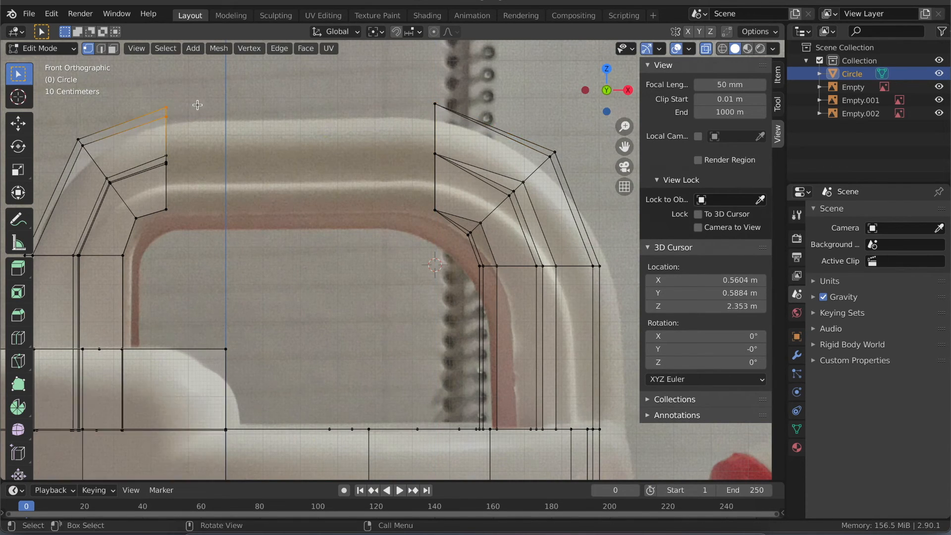
{"action": "key", "text": "s"}
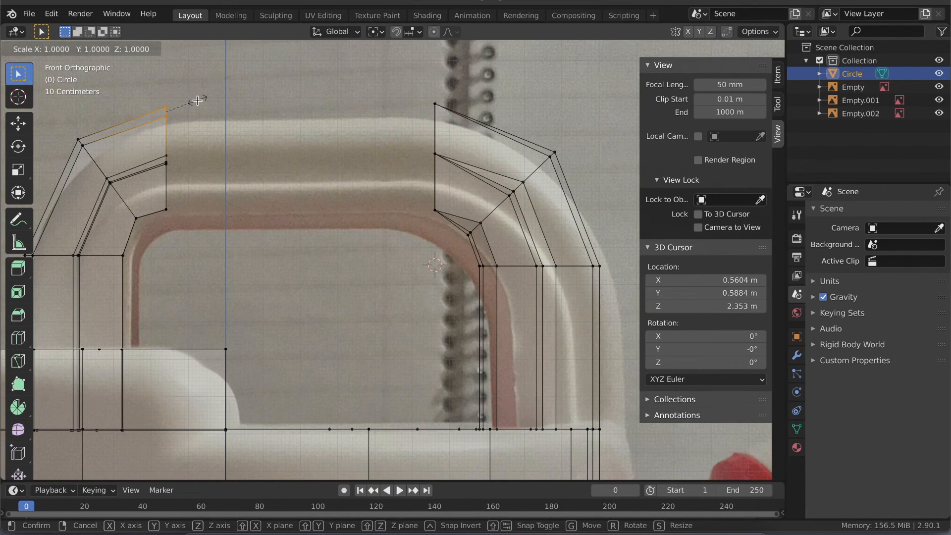
{"action": "key", "text": "z"}
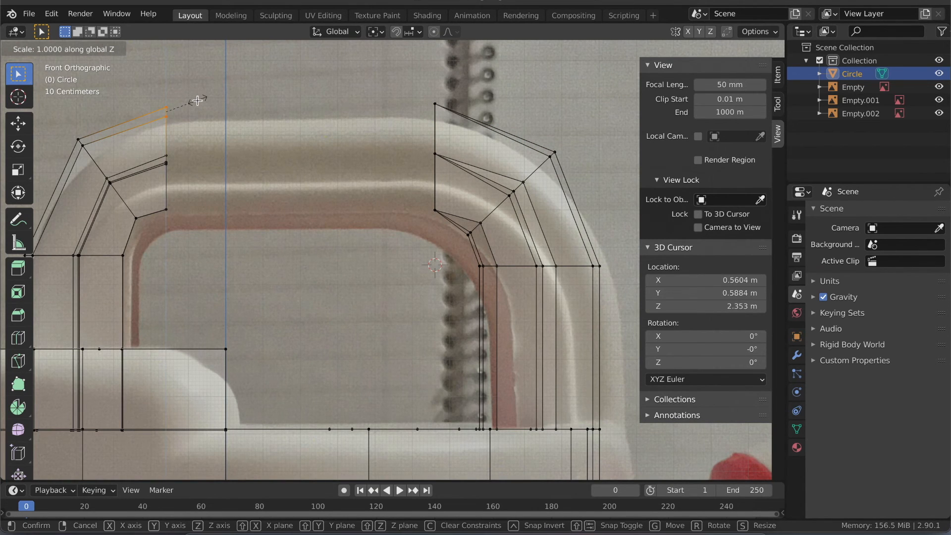
{"action": "key", "text": "0"}
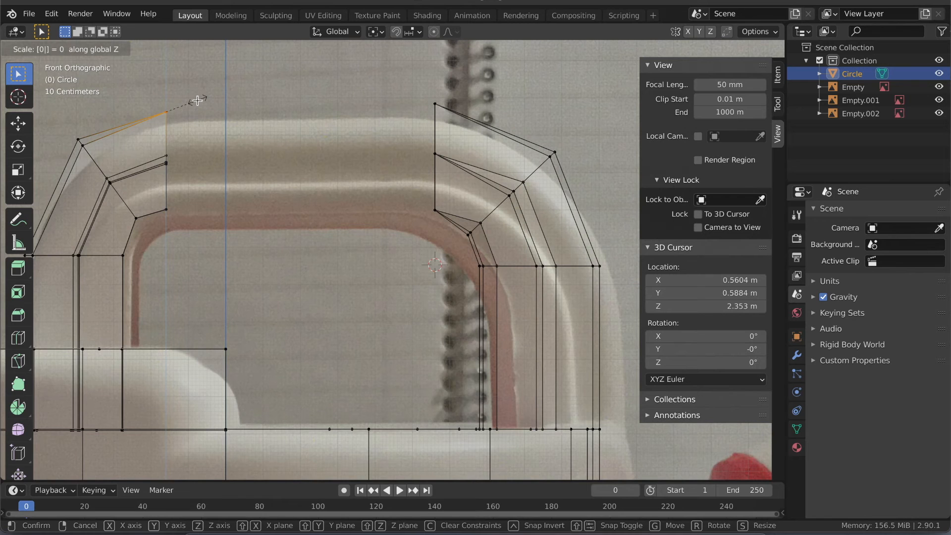
{"action": "left_click", "coordinate": [197, 100]}
- Level the middle-row vertices of the opposite leg's open end by scaling them to 0 along global Z
{"action": "left_click_drag", "start_coordinate": [143, 182], "coordinate": [205, 130]}
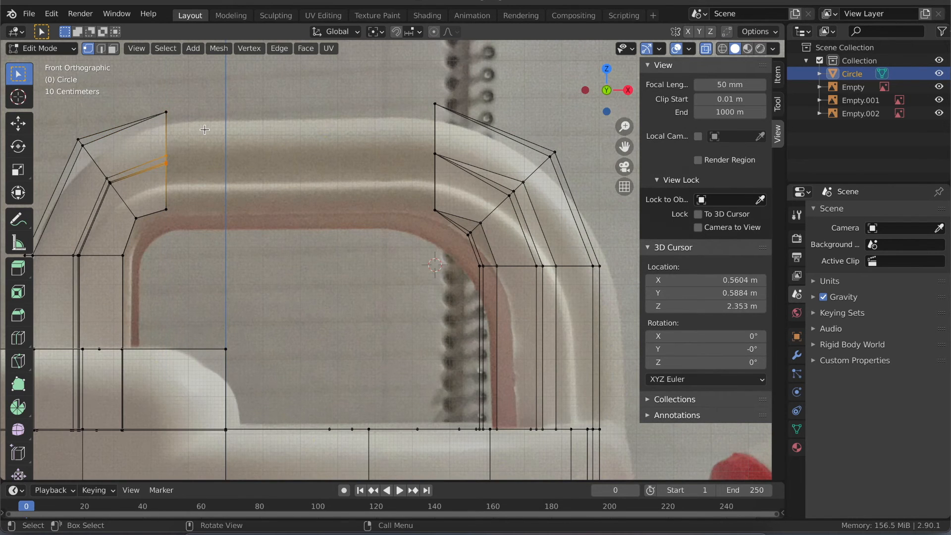
{"action": "key", "text": "s"}
{"action": "key", "text": "z"}
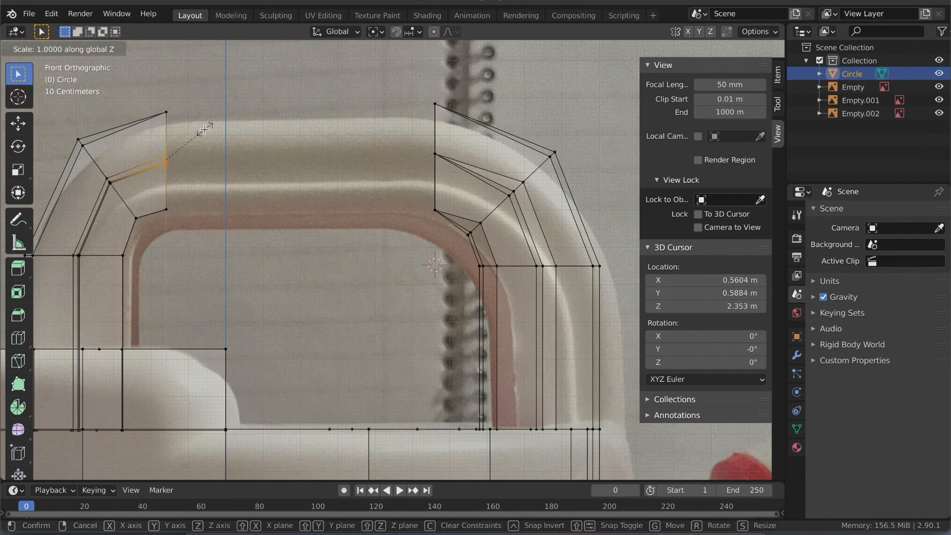
{"action": "key", "text": "0"}
{"action": "left_click", "coordinate": [205, 129]}
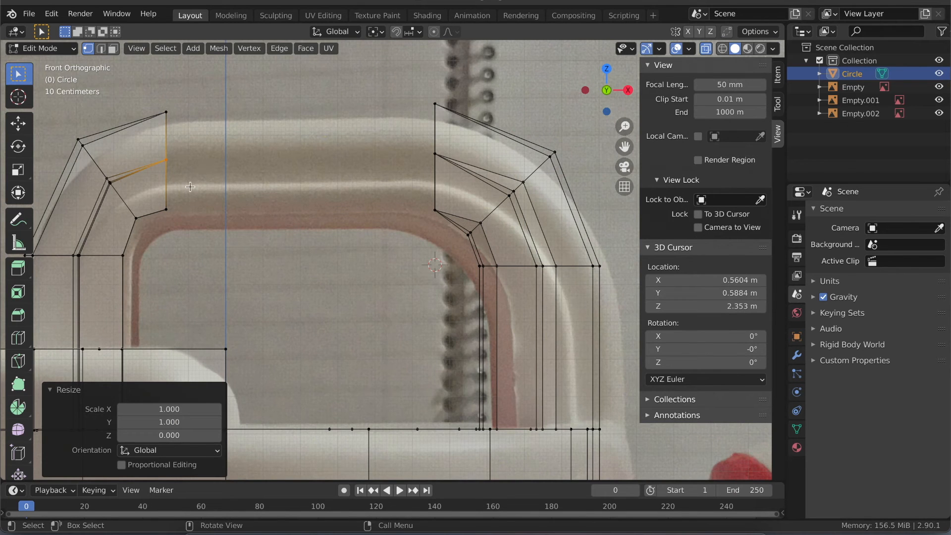
- Select the lower vertices of the opposite leg's open end and move them -0.008843 m along global Z
{"action": "middle_click_drag", "start_coordinate": [157, 222], "coordinate": [193, 208]}
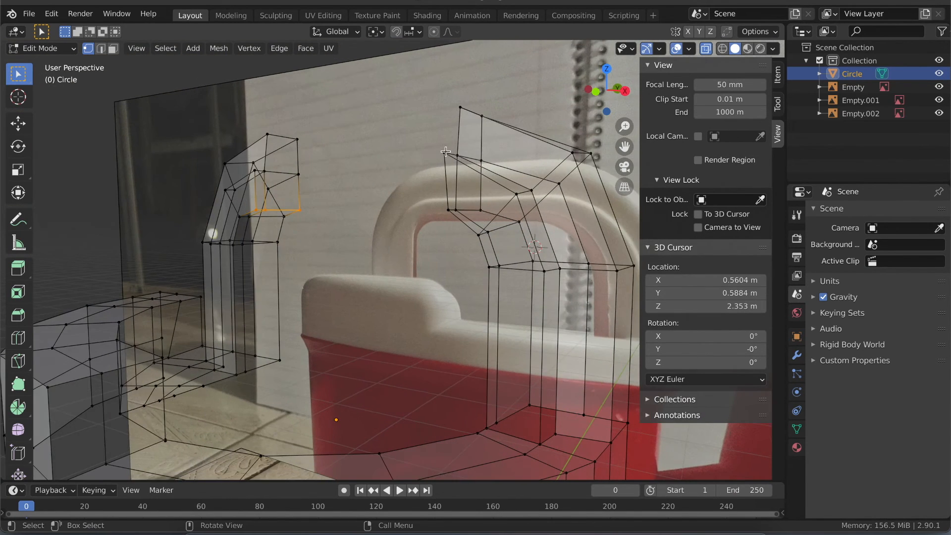
{"action": "left_click", "coordinate": [596, 92]}
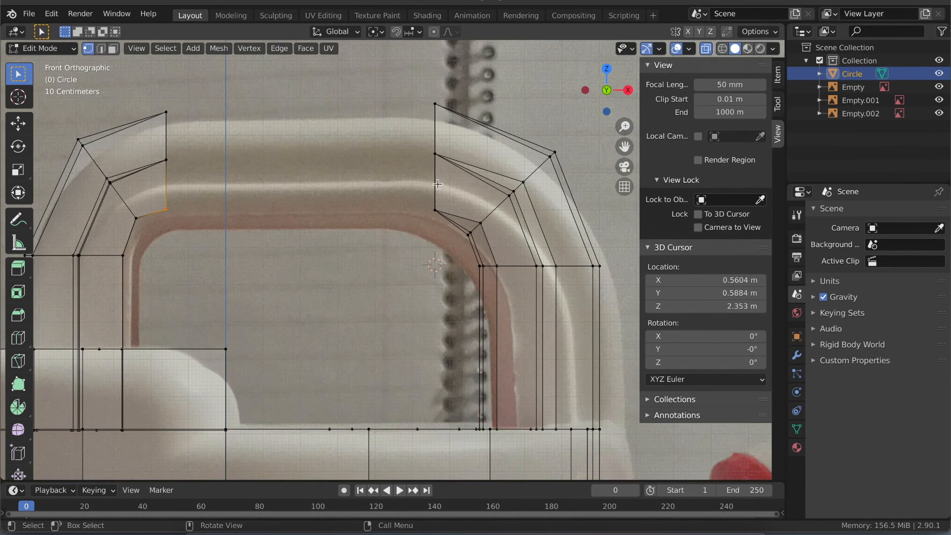
{"action": "key", "text": "g"}
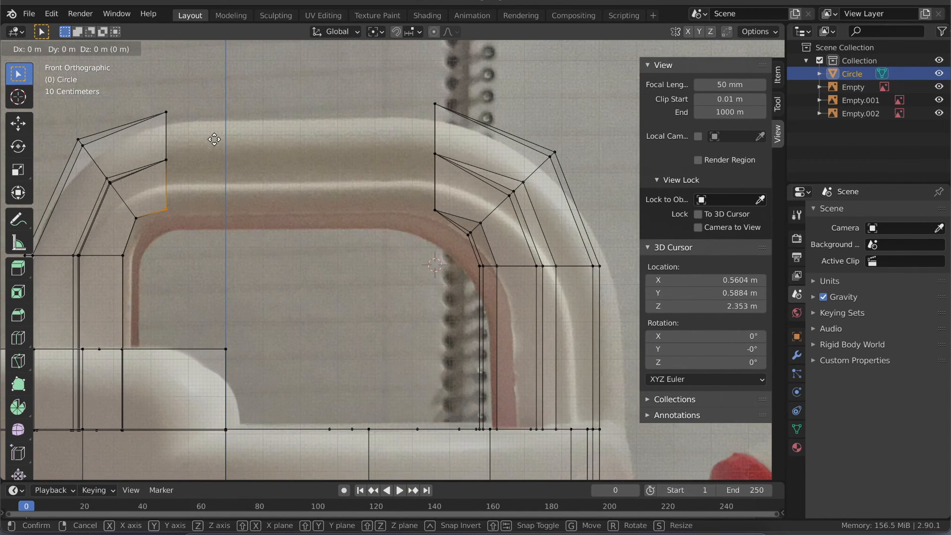
{"action": "key", "text": "z"}
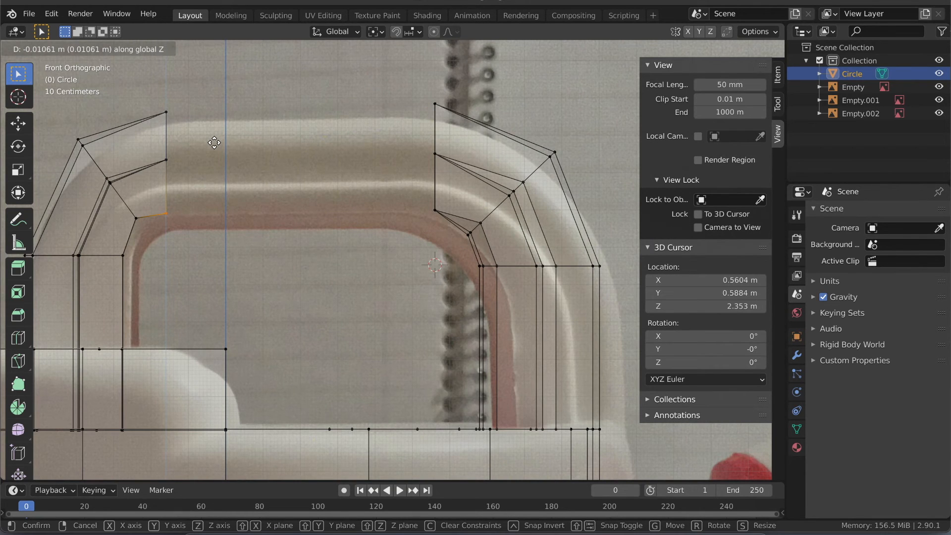
{"action": "left_click", "coordinate": [213, 144]}
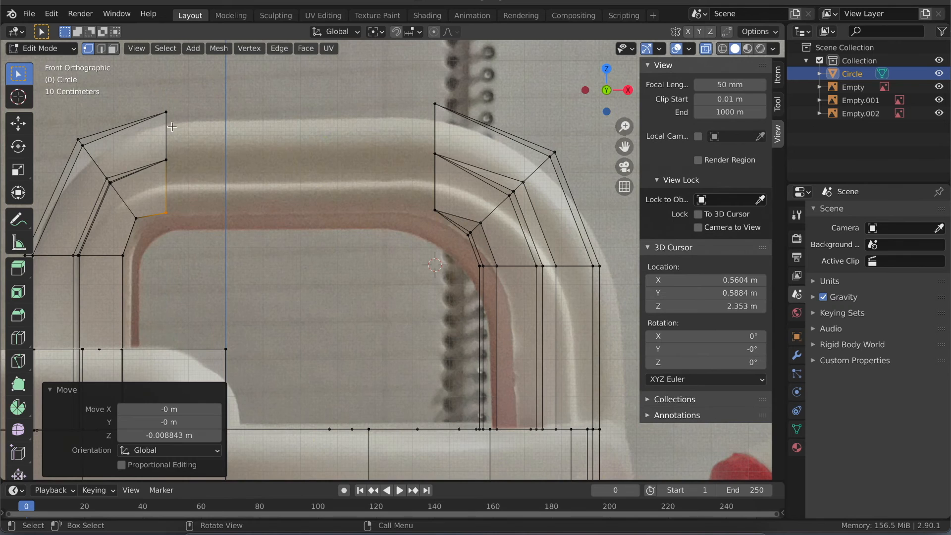
- Select the top vertices of the opposite leg's open end and raise them 0.021224 m along global Z
{"action": "left_click", "coordinate": [149, 123]}
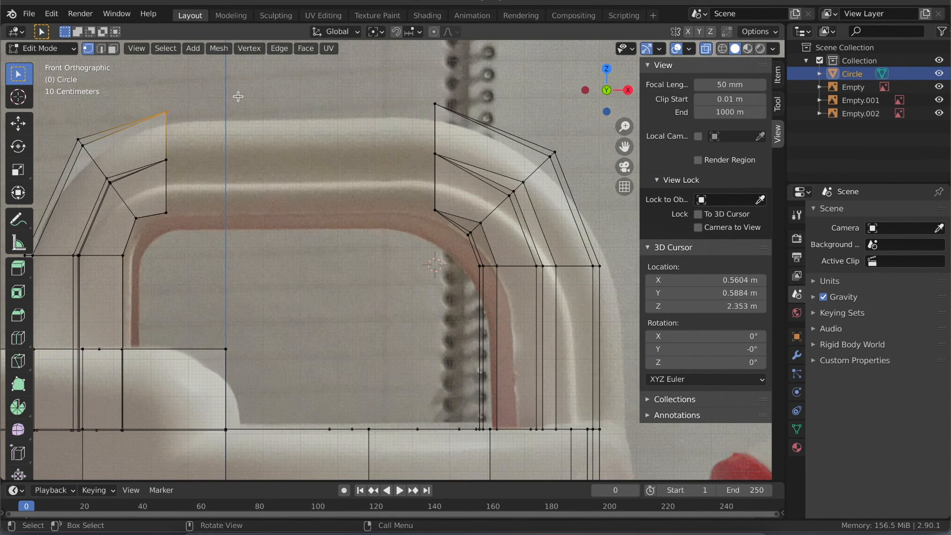
{"action": "key", "text": "g"}
{"action": "key", "text": "z"}
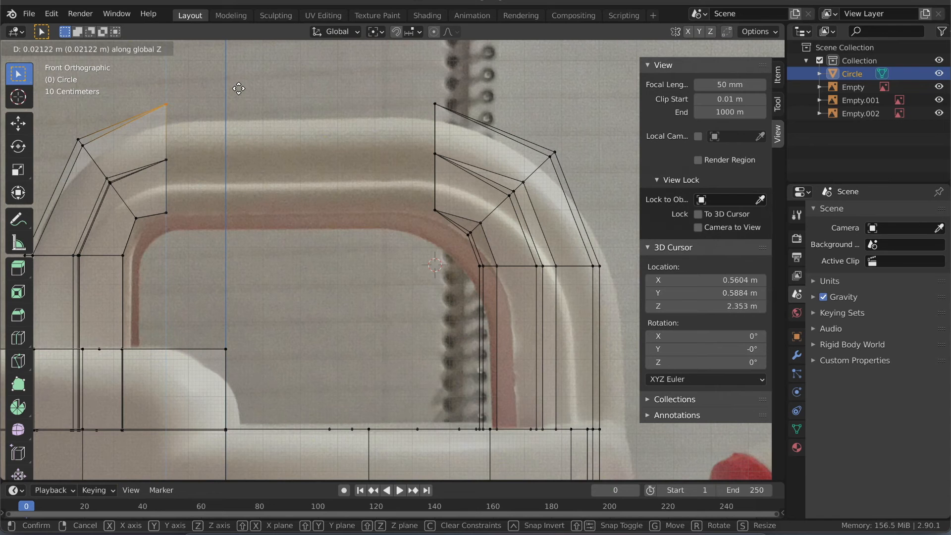
{"action": "left_click", "coordinate": [239, 88]}
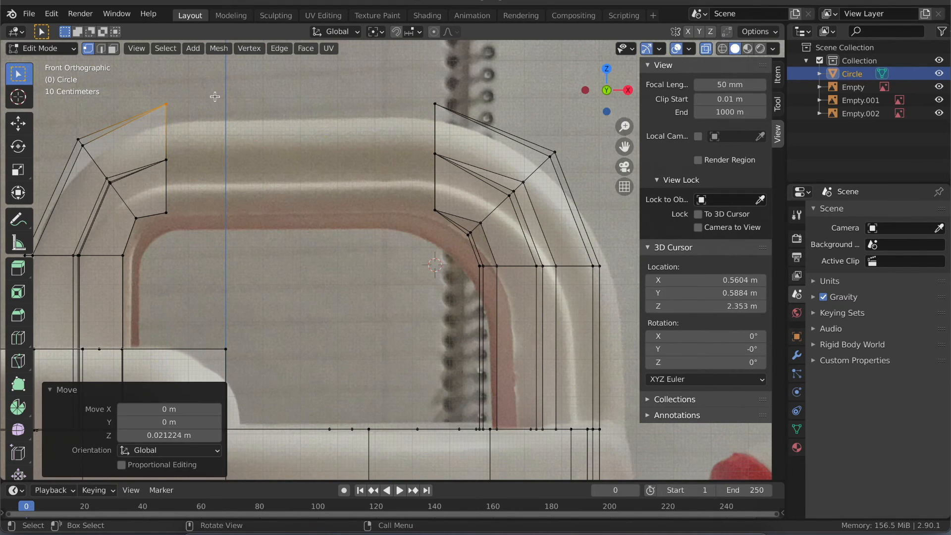
- Switch to face selection, turn X-ray off, and select the three end faces of the leg opposite the spout side
{"action": "scroll", "coordinate": [215, 96], "scroll_direction": "right", "scroll_amount": 5}
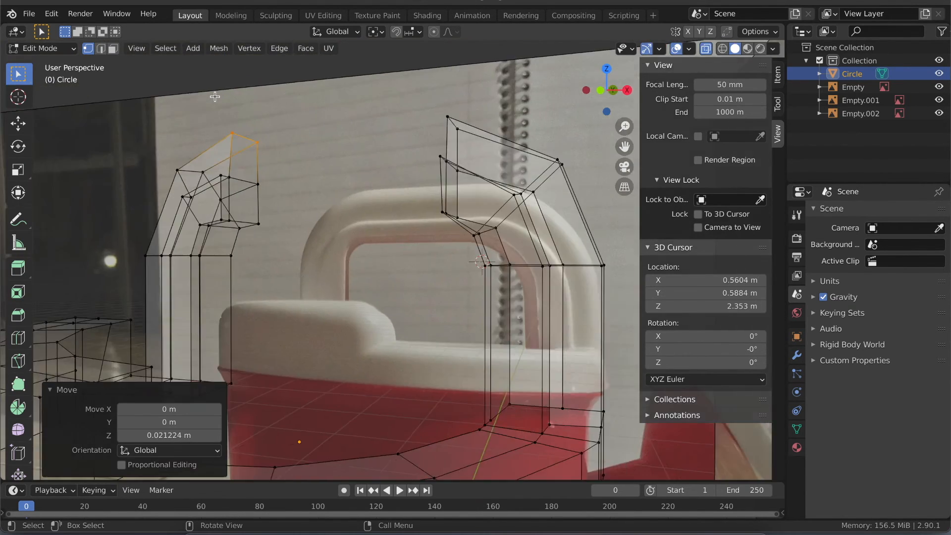
{"action": "key", "text": "3"}
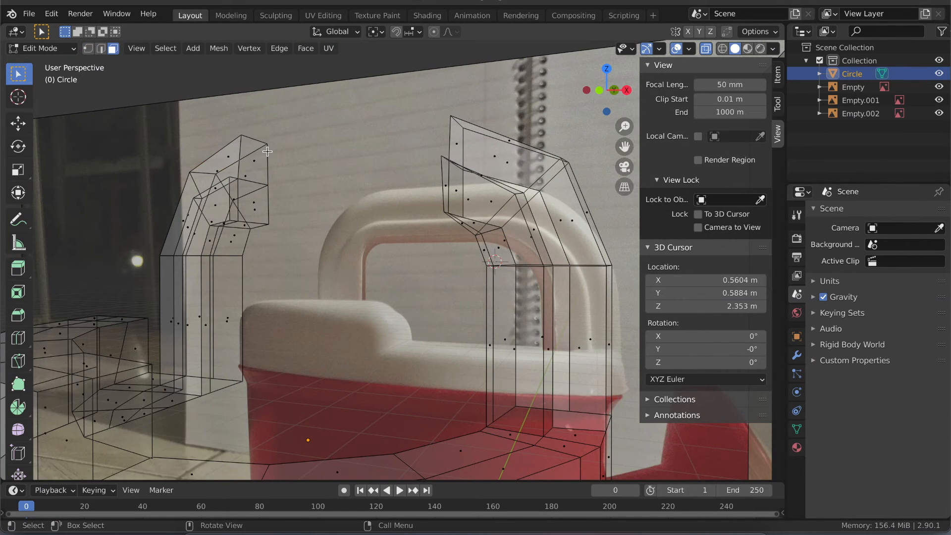
{"action": "left_click", "coordinate": [252, 190]}
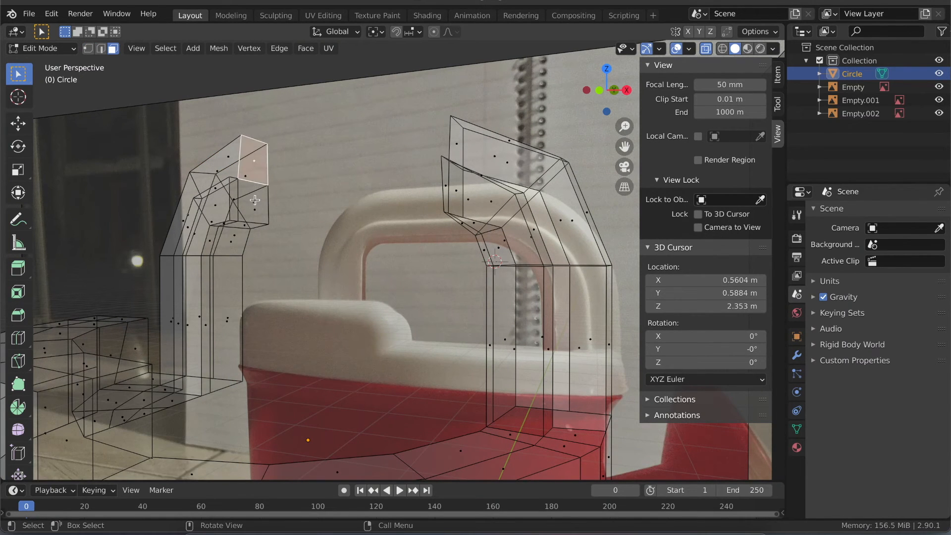
{"action": "scroll", "coordinate": [254, 200], "scroll_direction": "up", "scroll_amount": 3, "text": "ctrl"}
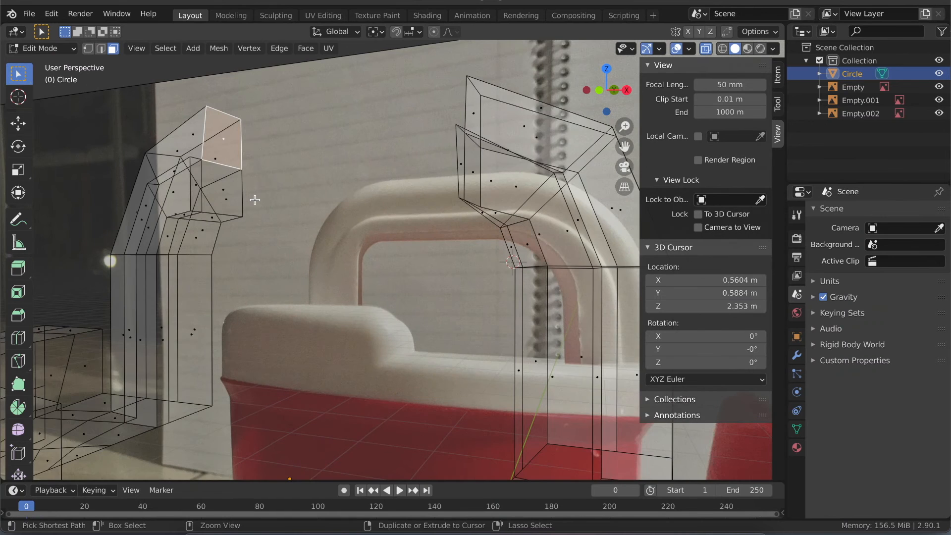
{"action": "middle_click_drag", "start_coordinate": [254, 199], "coordinate": [139, 184]}
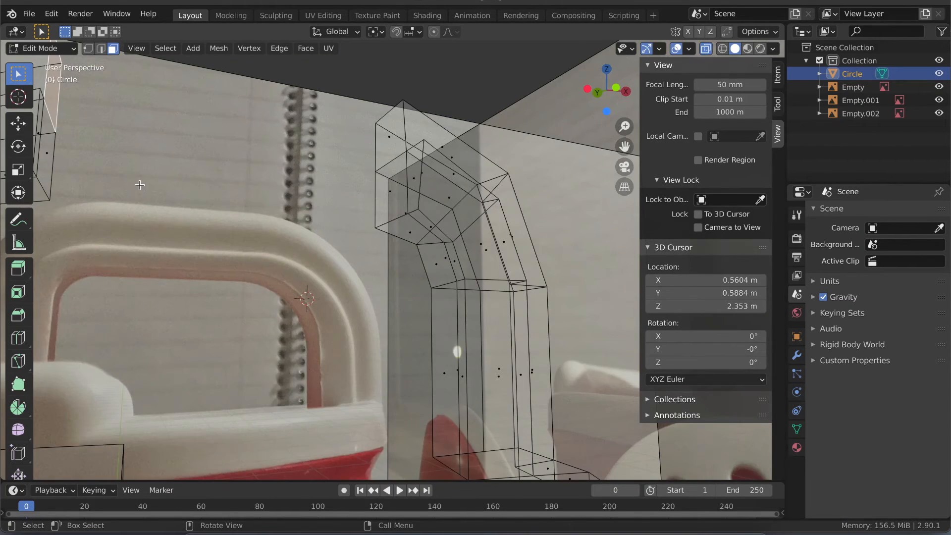
{"action": "scroll", "coordinate": [139, 185], "scroll_direction": "left", "scroll_amount": 5}
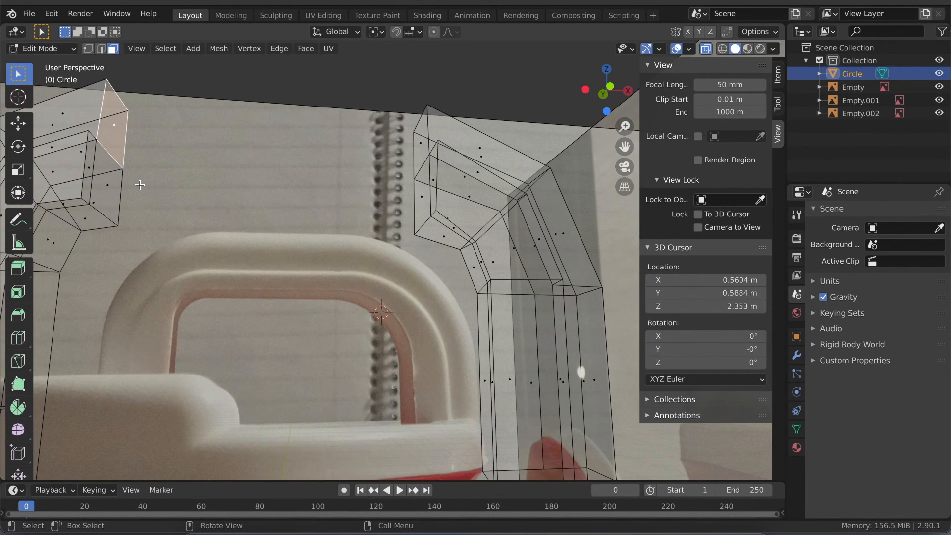
{"action": "key", "text": "alt+z"}
{"action": "left_click", "coordinate": [89, 164], "text": "shift"}
{"action": "left_click", "coordinate": [104, 174], "text": "shift"}
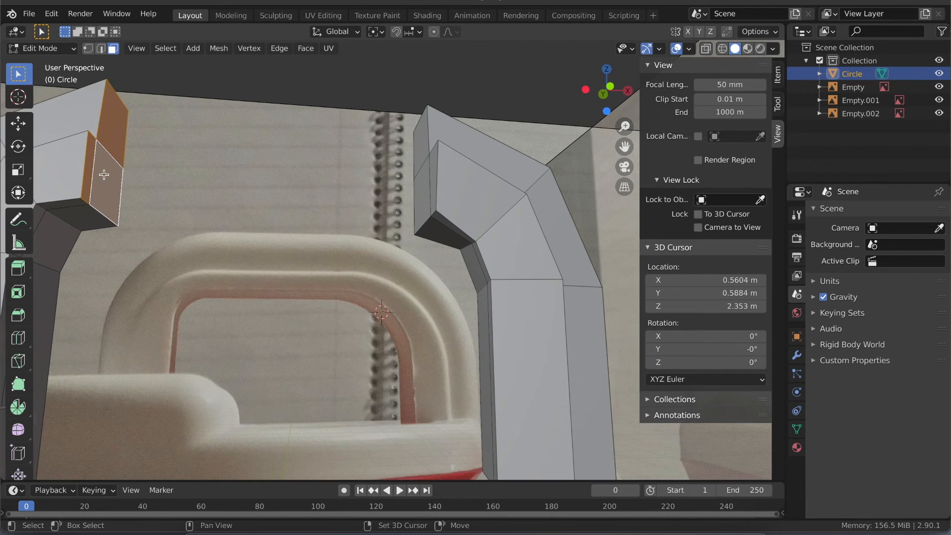
- In the front view, extrude the selected end faces along normal Z toward the spout-side leg
{"action": "left_click", "coordinate": [601, 94]}
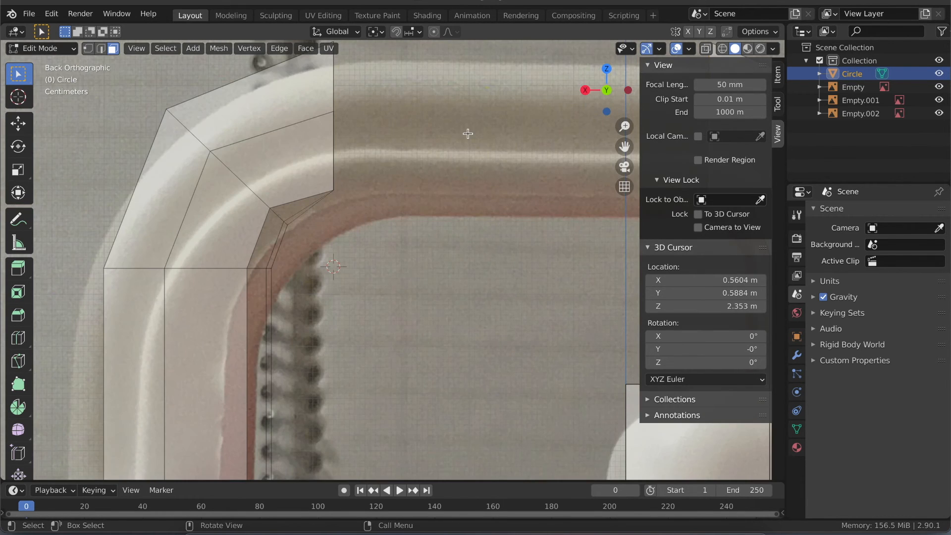
{"action": "left_click", "coordinate": [606, 90]}
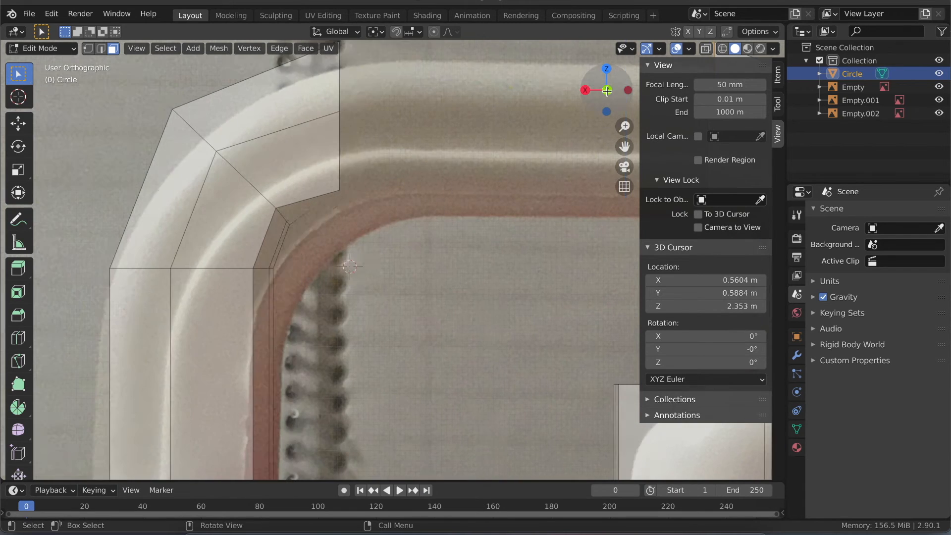
{"action": "scroll", "coordinate": [315, 196], "scroll_direction": "down", "scroll_amount": 2, "text": "ctrl"}
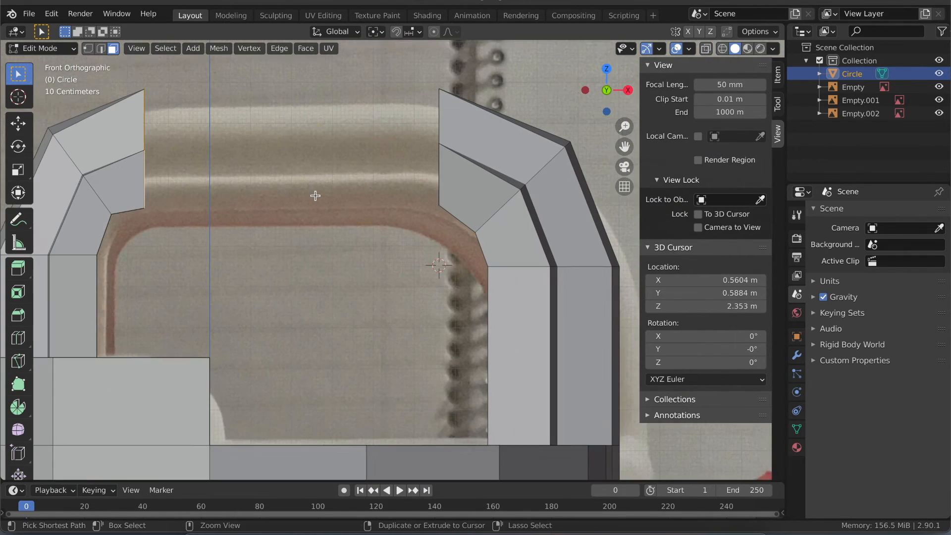
{"action": "scroll", "coordinate": [315, 196], "scroll_direction": "left", "scroll_amount": 3, "text": "shift"}
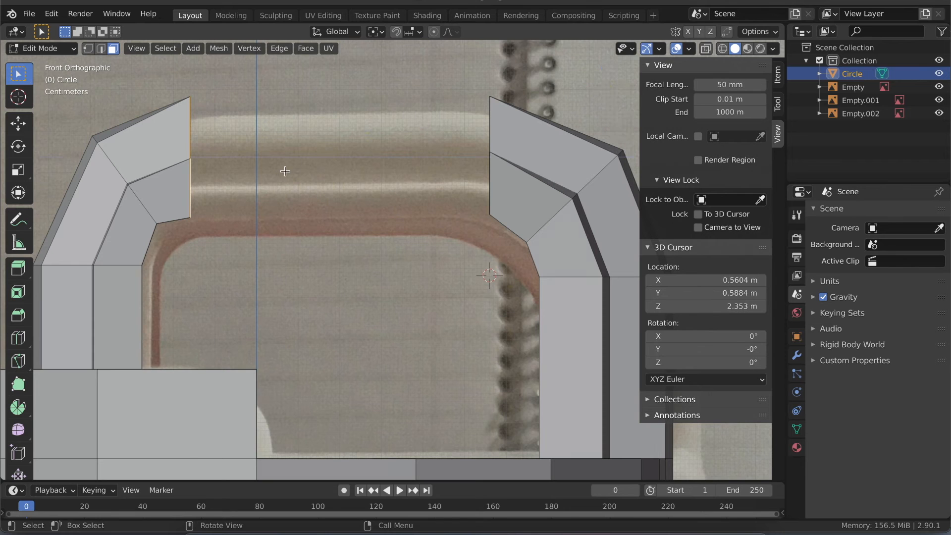
{"action": "key", "text": "e"}
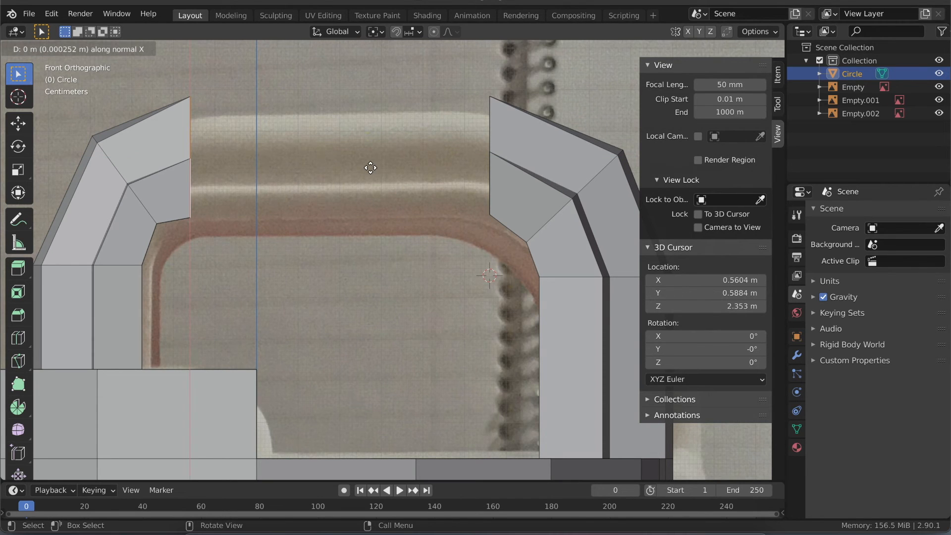
{"action": "key", "text": "z"}
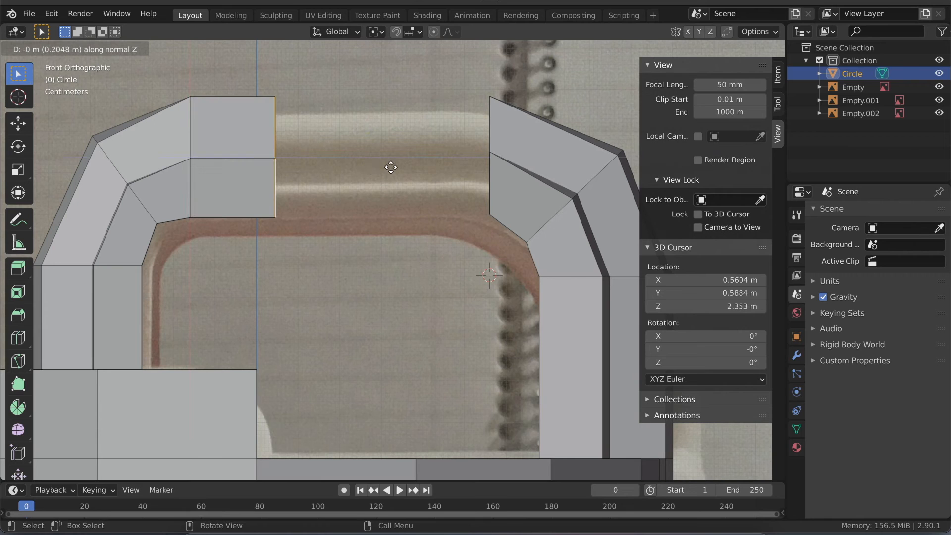
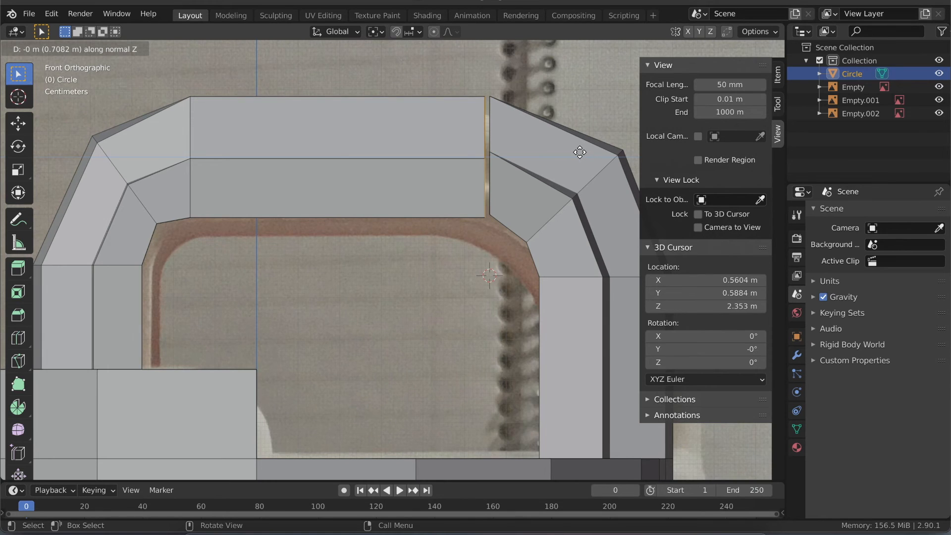
- Finish extruding the handle leg's end faces 0.70821 m along normal Z and switch to vertex selection
{"action": "left_click", "coordinate": [580, 152]}
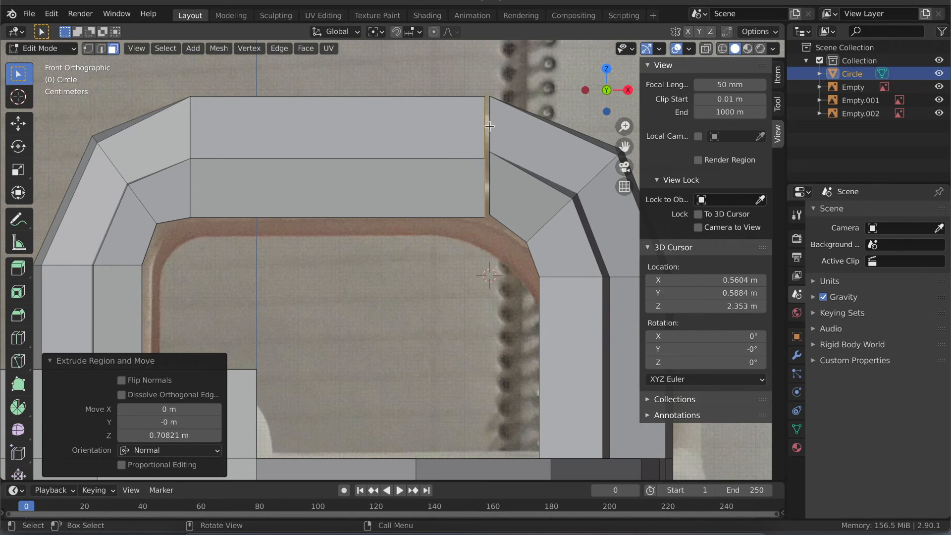
{"action": "key", "text": "1"}
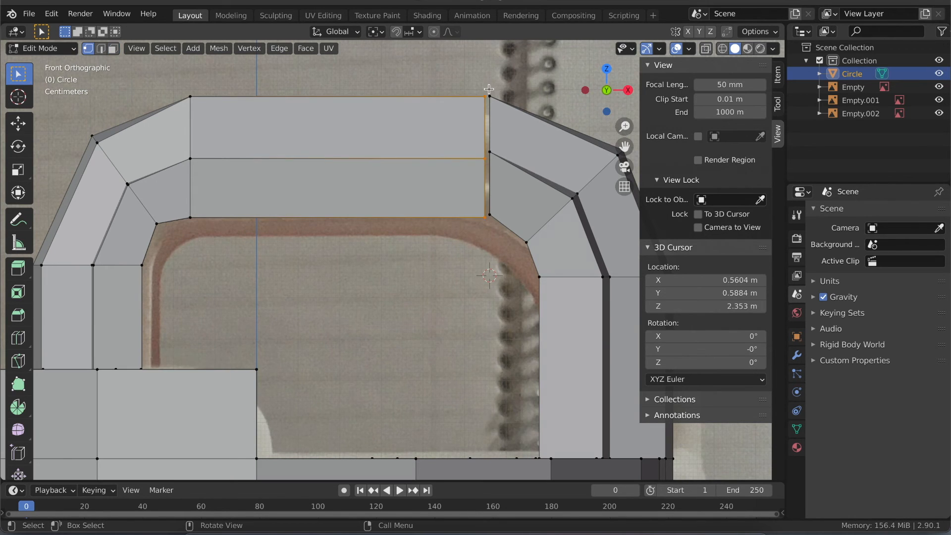
{"action": "middle_click_drag", "start_coordinate": [480, 98], "coordinate": [423, 306]}
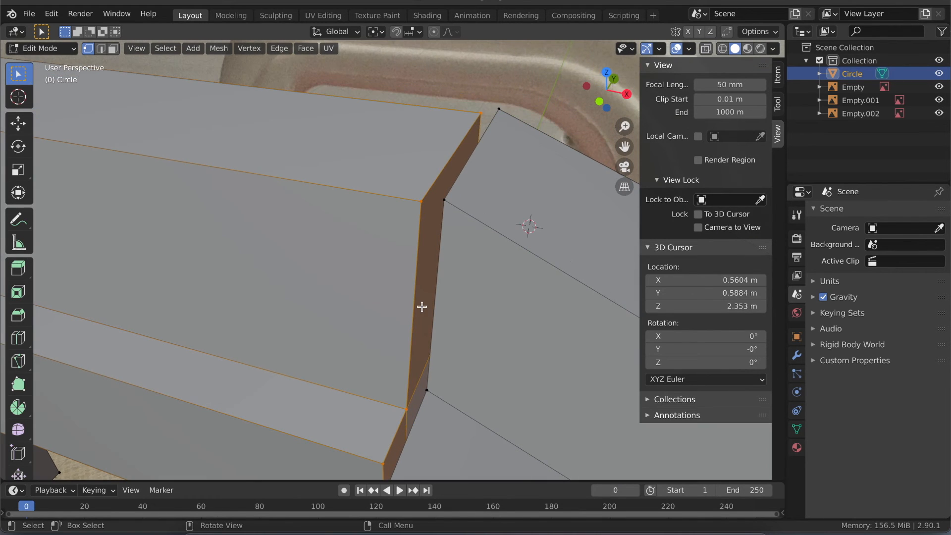
- Switch to face selection and delete the three end faces of the extruded handle crossbar
{"action": "left_click", "coordinate": [481, 112]}
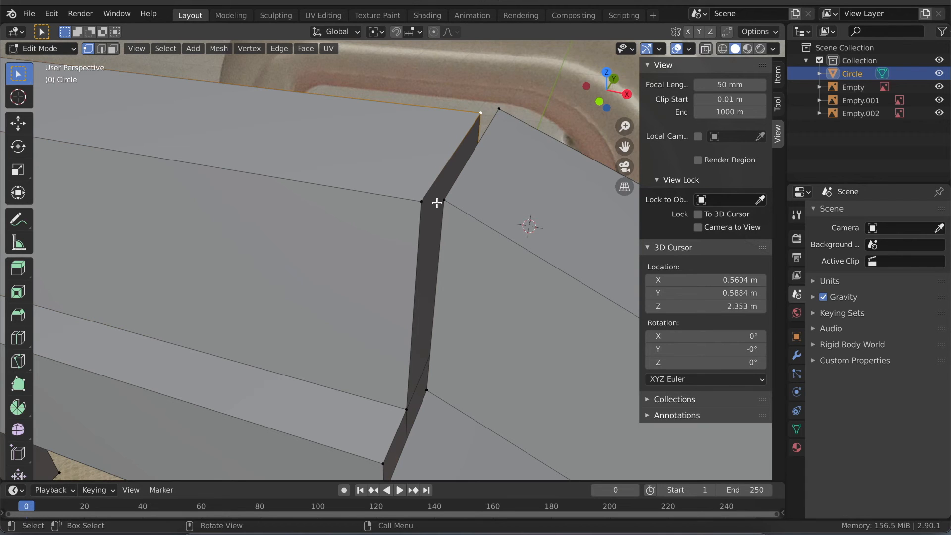
{"action": "key", "text": "3"}
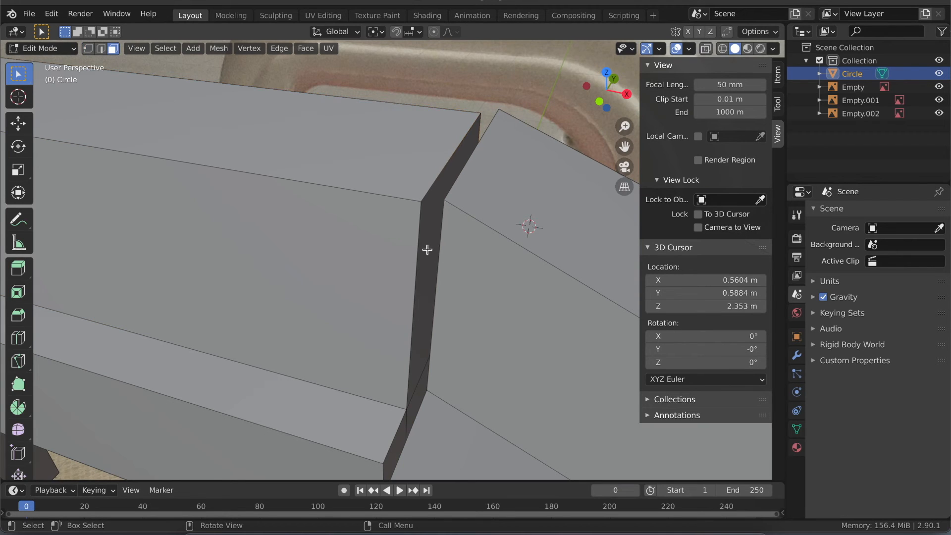
{"action": "left_click", "coordinate": [427, 249]}
{"action": "left_click", "coordinate": [400, 432], "text": "shift"}
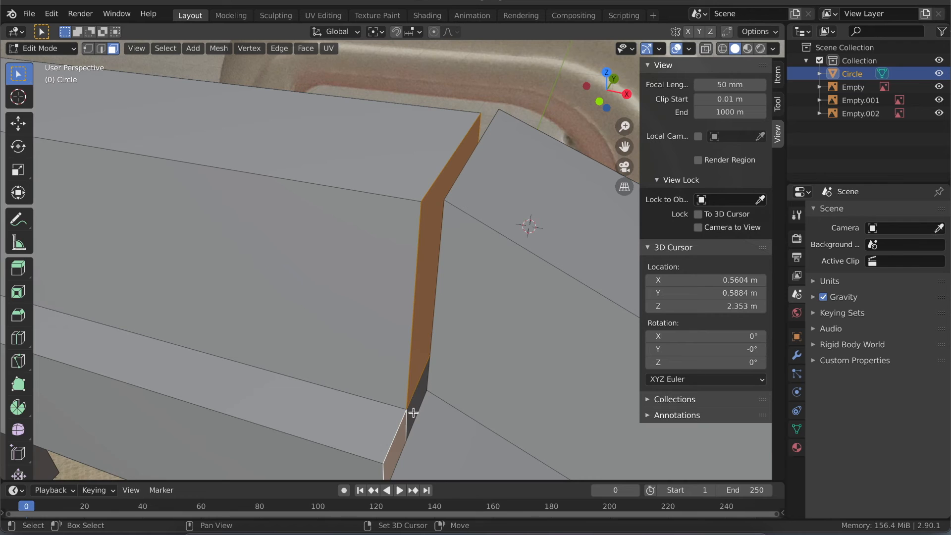
{"action": "left_click", "coordinate": [414, 412], "text": "shift"}
{"action": "key", "text": "x"}
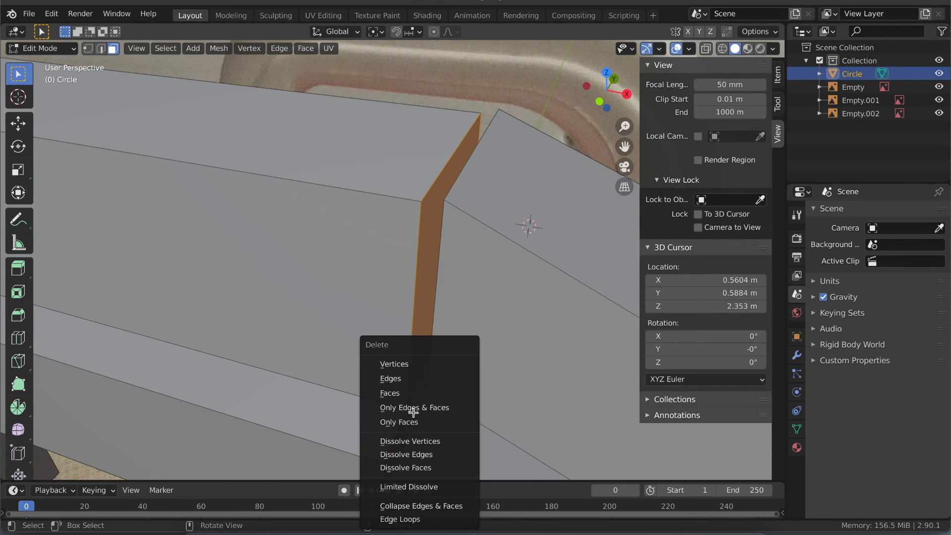
{"action": "left_click", "coordinate": [398, 396]}
- Select the three end faces of the spout-side leg facing the crossbar and delete them
{"action": "middle_click_drag", "start_coordinate": [372, 373], "coordinate": [566, 304]}
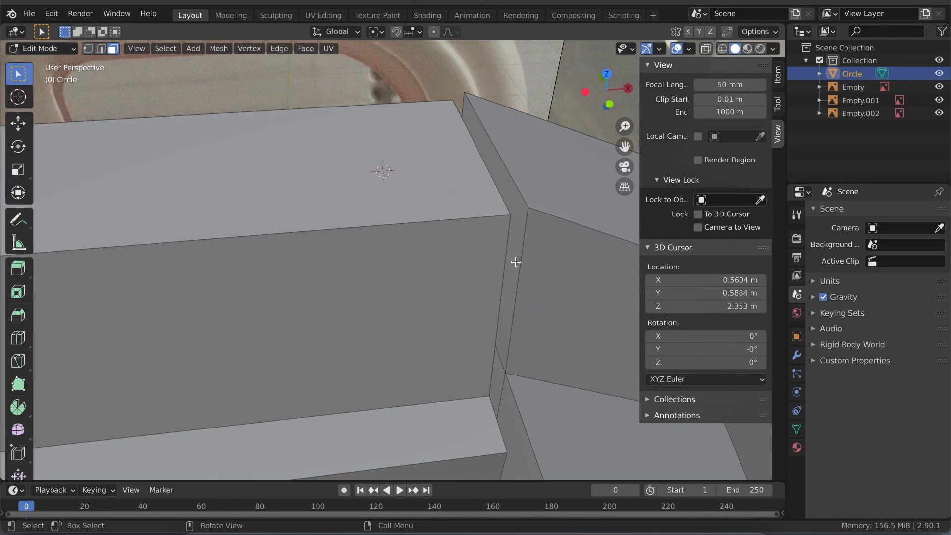
{"action": "left_click", "coordinate": [507, 327], "text": "shift"}
{"action": "left_click", "coordinate": [506, 412], "text": "shift"}
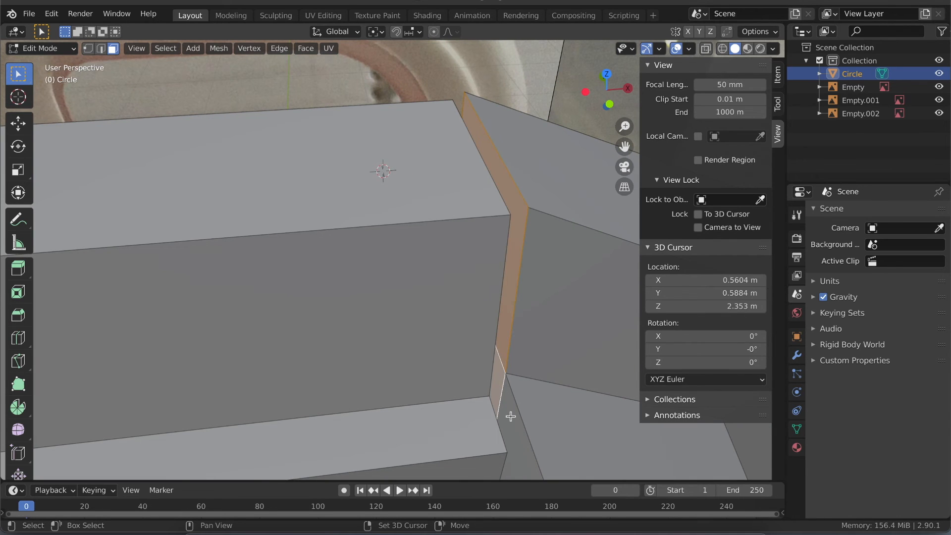
{"action": "left_click", "coordinate": [510, 416], "text": "shift"}
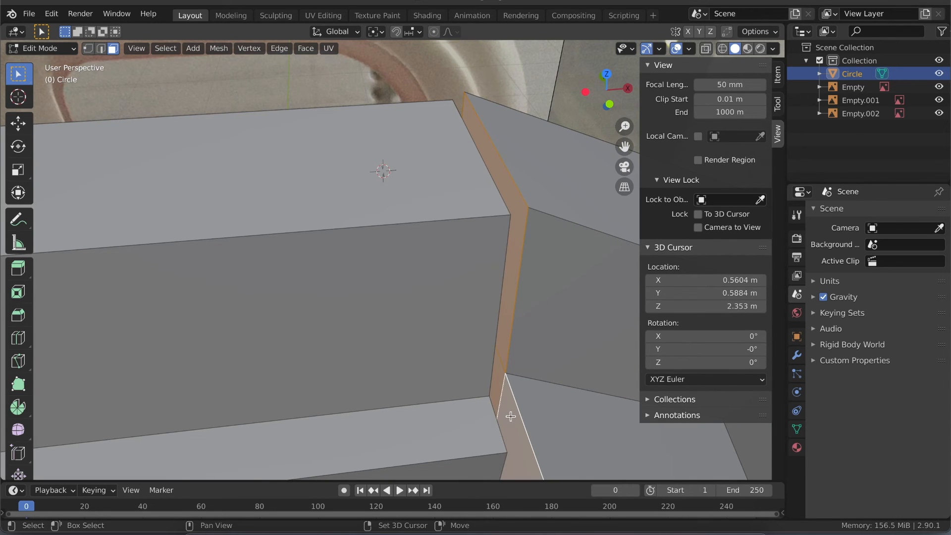
{"action": "key", "text": "x"}
{"action": "left_click", "coordinate": [496, 274]}
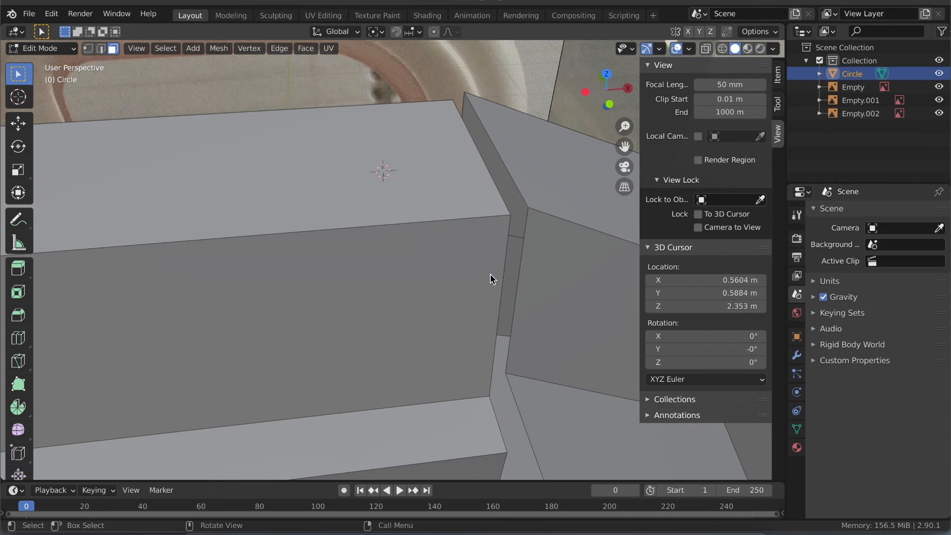
- In vertex selection, merge the crossbar's top rear corner vertex into the spout-side leg's matching vertex using At First
{"action": "left_click", "coordinate": [87, 48]}
{"action": "middle_click_drag", "start_coordinate": [457, 190], "coordinate": [520, 155]}
{"action": "left_click", "coordinate": [510, 122]}
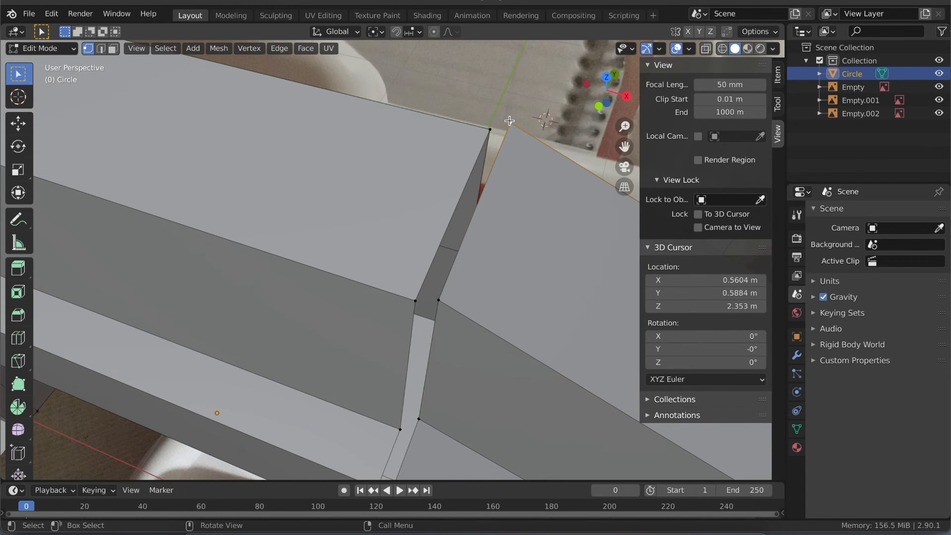
{"action": "left_click", "coordinate": [489, 131], "text": "shift"}
{"action": "key", "text": "m"}
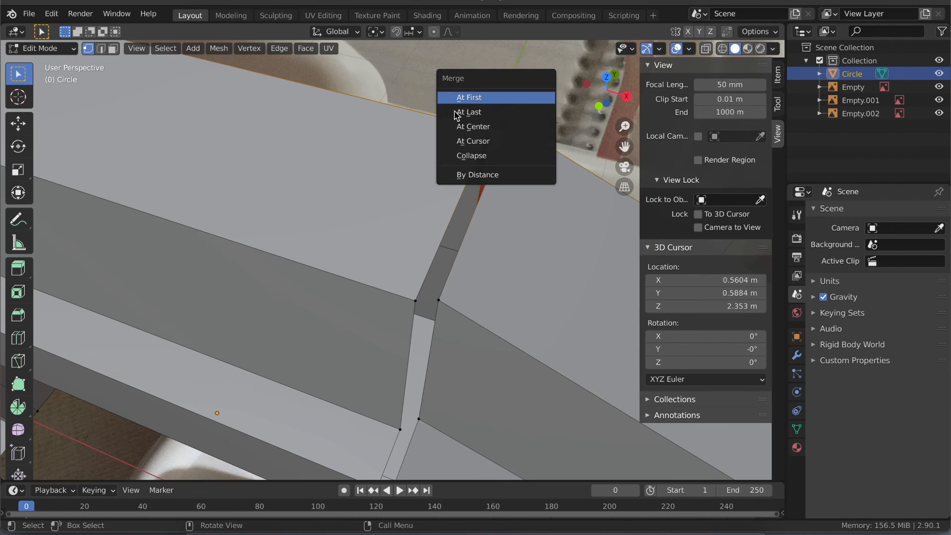
{"action": "left_click", "coordinate": [476, 99]}
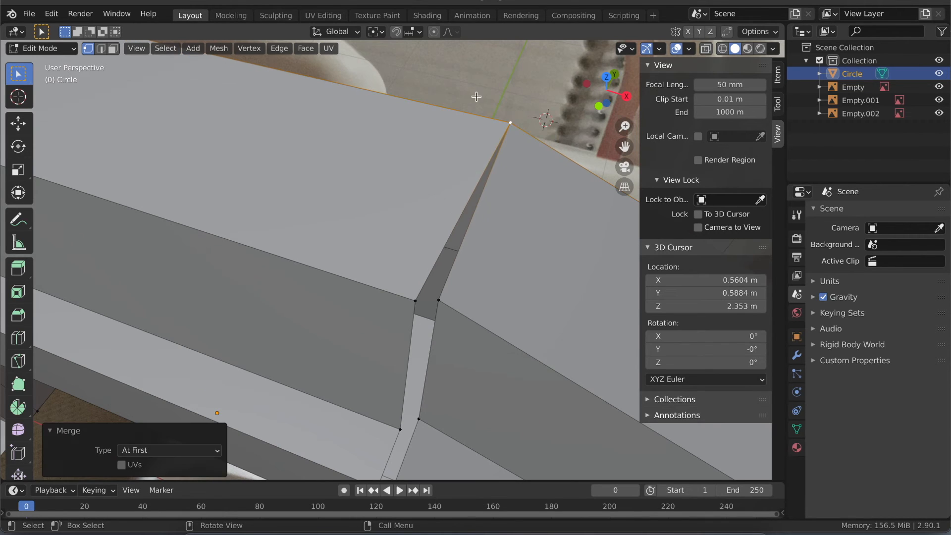
- Examine the gap between the crossbar and the spout-side leg from below and in the back view
{"action": "left_click", "coordinate": [437, 302]}
{"action": "middle_click_drag", "start_coordinate": [438, 303], "coordinate": [450, 260]}
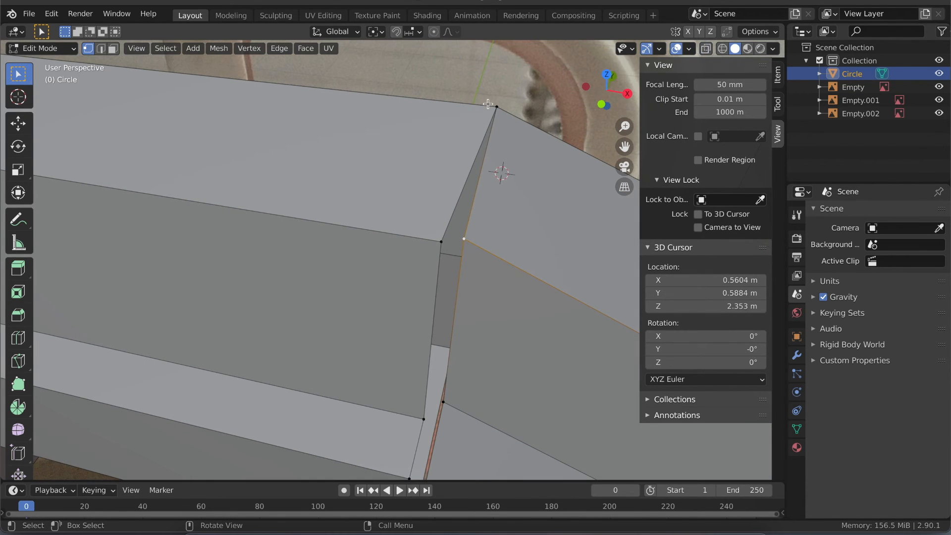
{"action": "left_click", "coordinate": [603, 103]}
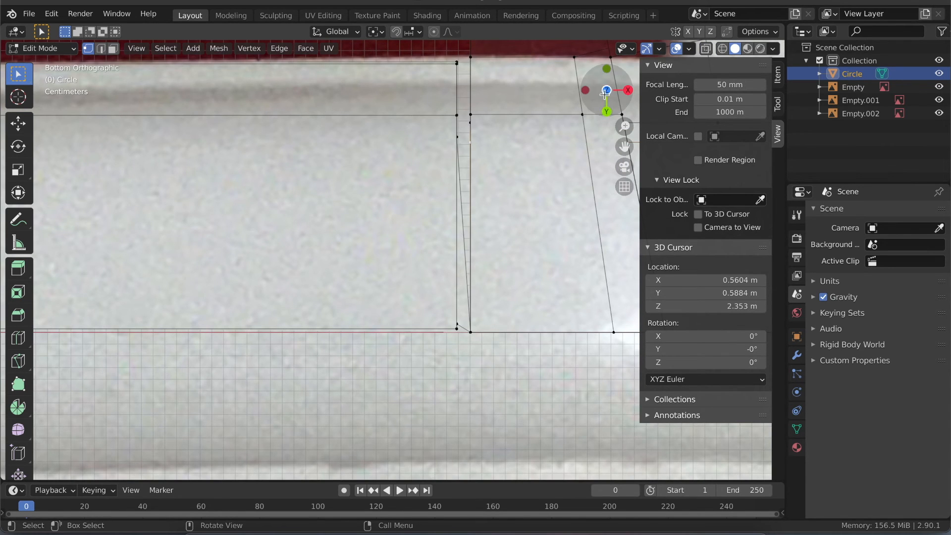
{"action": "left_click_drag", "start_coordinate": [608, 102], "coordinate": [605, 111]}
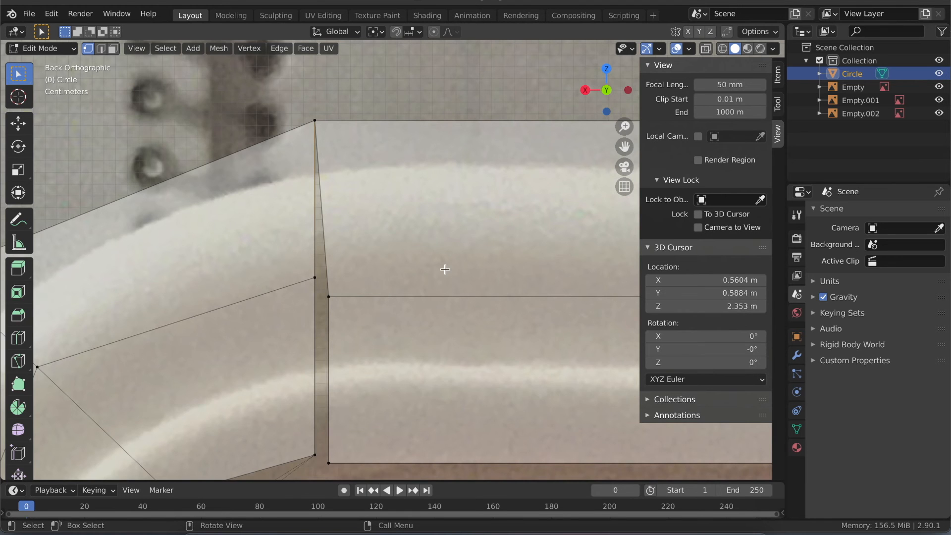
{"action": "middle_click_drag", "start_coordinate": [445, 269], "coordinate": [452, 374], "text": "ctrl"}
{"action": "middle_click_drag", "start_coordinate": [480, 277], "coordinate": [416, 259], "text": "shift"}
{"action": "scroll", "coordinate": [415, 258], "scroll_direction": "down", "scroll_amount": 4}
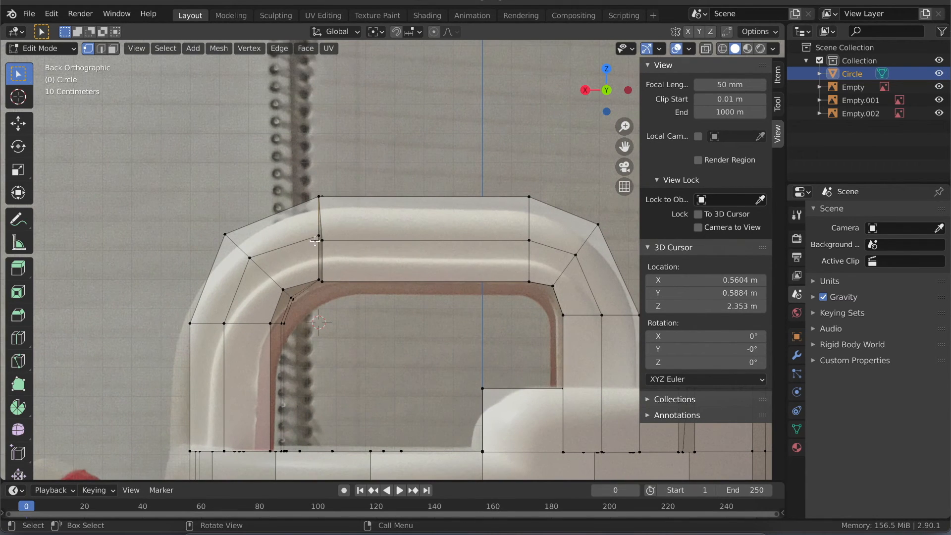
- With X-ray on, merge the crossbar's middle rear vertex into the spout-side leg's matching vertex using At First
{"action": "middle_click_drag", "start_coordinate": [326, 272], "coordinate": [282, 227]}
{"action": "key", "text": "alt+z"}
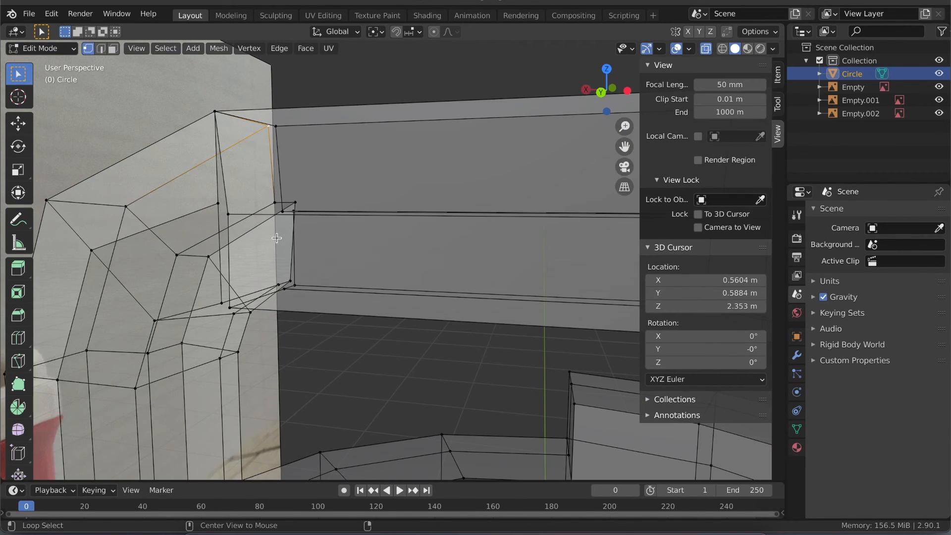
{"action": "scroll", "coordinate": [277, 237], "scroll_direction": "up", "scroll_amount": 3}
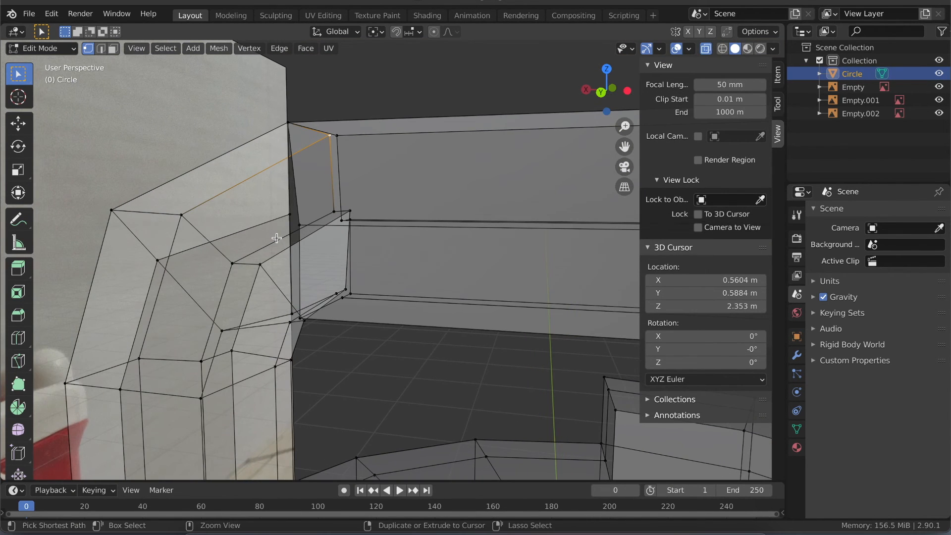
{"action": "scroll", "coordinate": [276, 238], "scroll_direction": "up", "scroll_amount": 1}
{"action": "left_click", "coordinate": [217, 182]}
{"action": "left_click", "coordinate": [240, 199], "text": "shift"}
{"action": "key", "text": "m"}
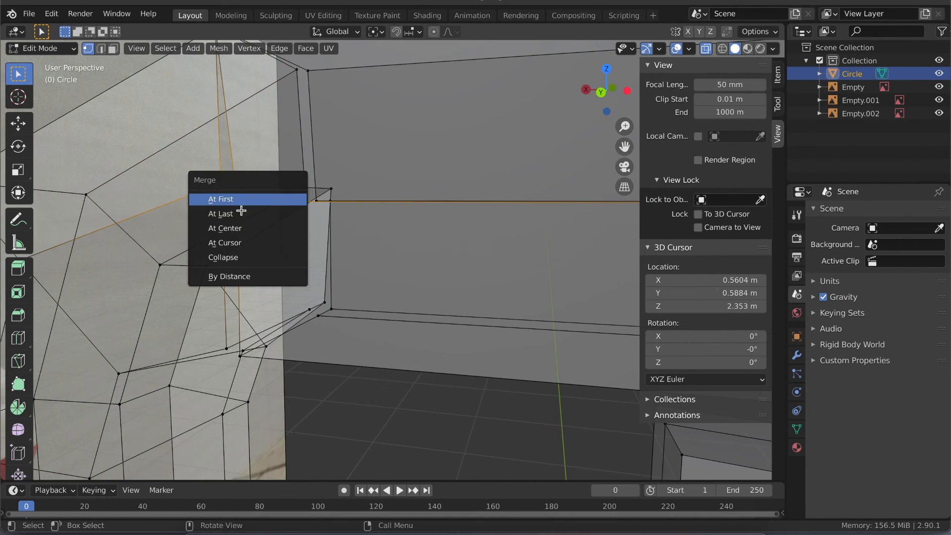
{"action": "left_click", "coordinate": [243, 198]}
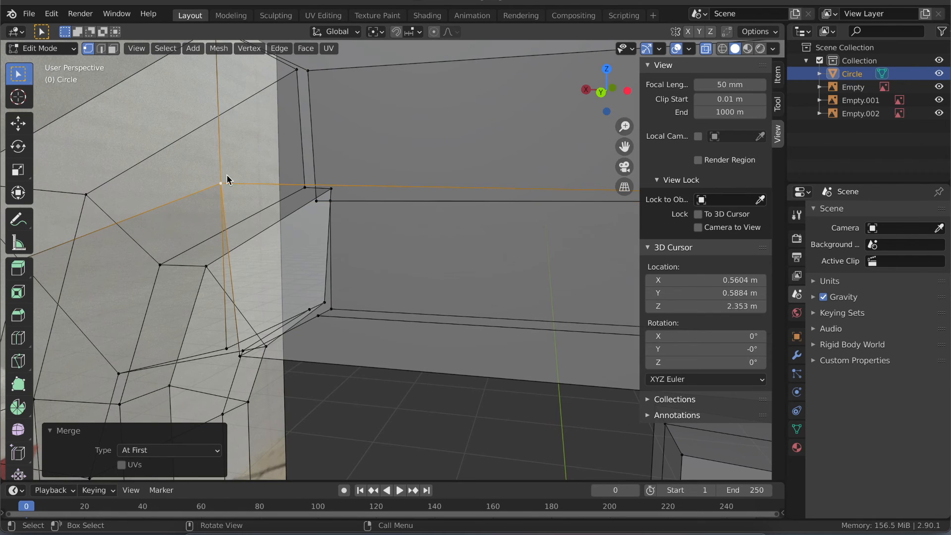
- Merge the crossbar's lower rear vertex into the spout-side leg's matching vertex using At First, and turn X-ray off
{"action": "scroll", "coordinate": [299, 245], "scroll_direction": "down", "scroll_amount": 5, "text": "shift"}
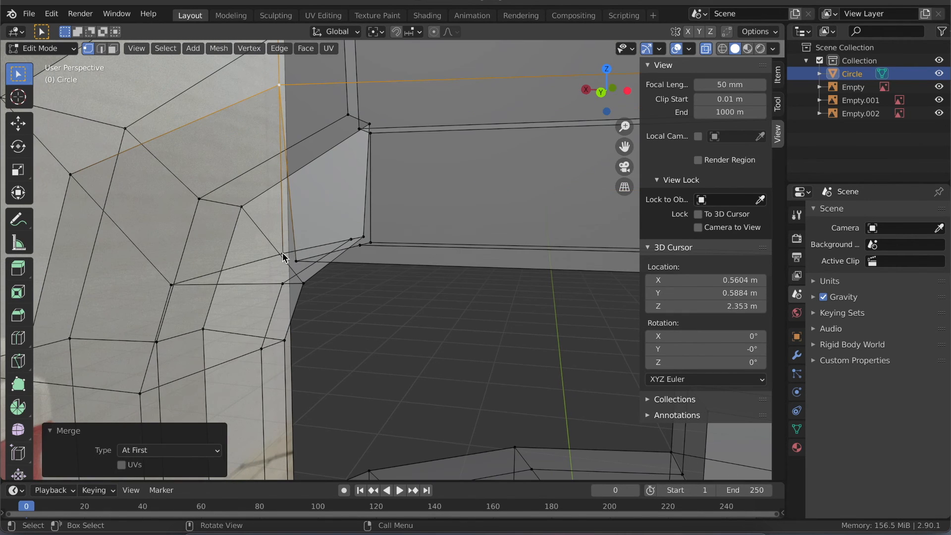
{"action": "left_click", "coordinate": [281, 254]}
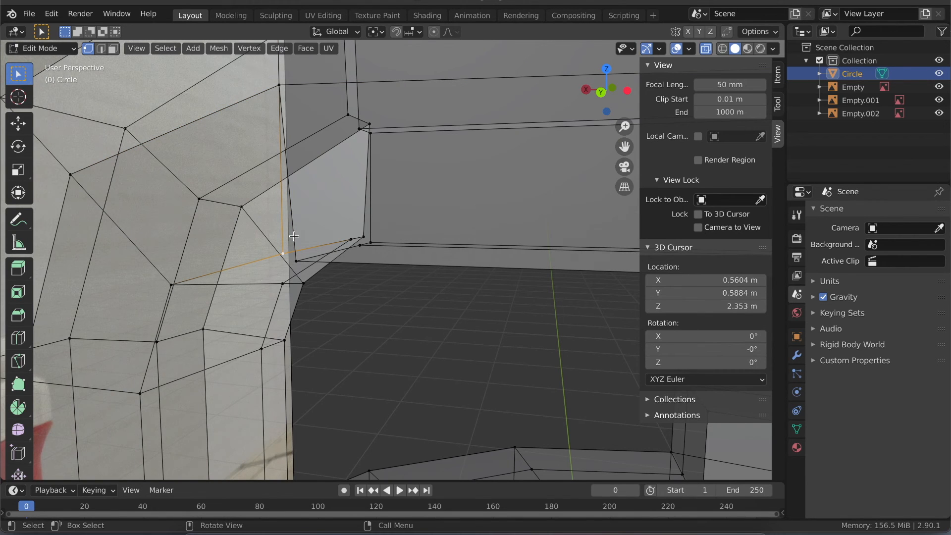
{"action": "key", "text": "alt+z"}
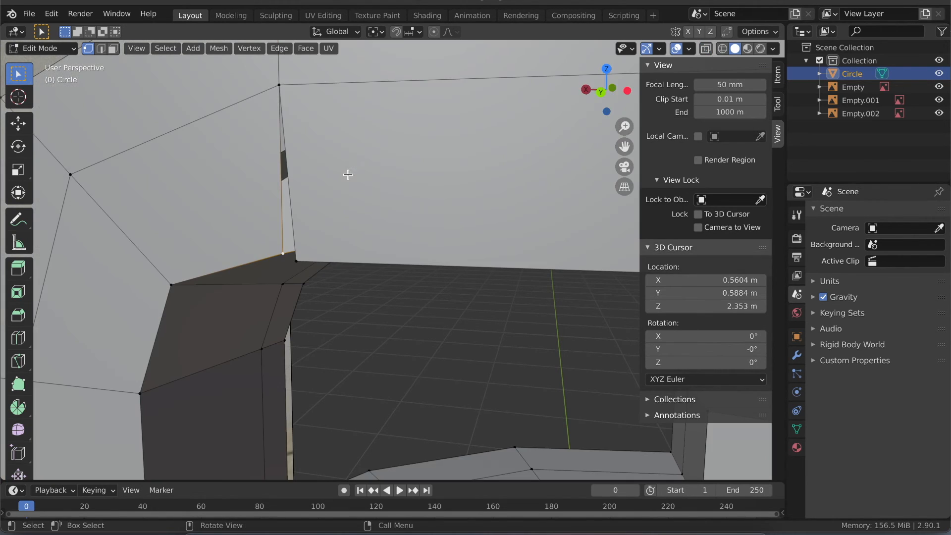
{"action": "left_click", "coordinate": [297, 261], "text": "shift"}
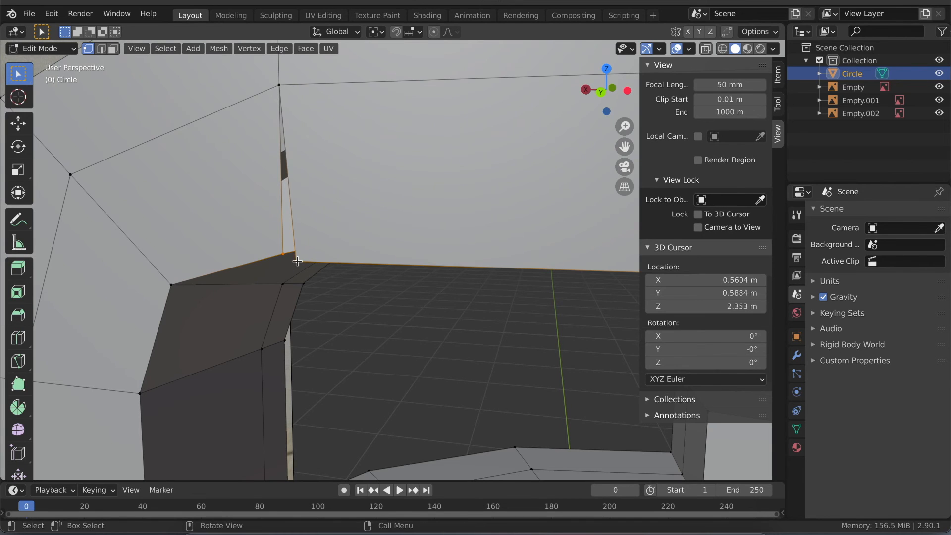
{"action": "key", "text": "alt+z"}
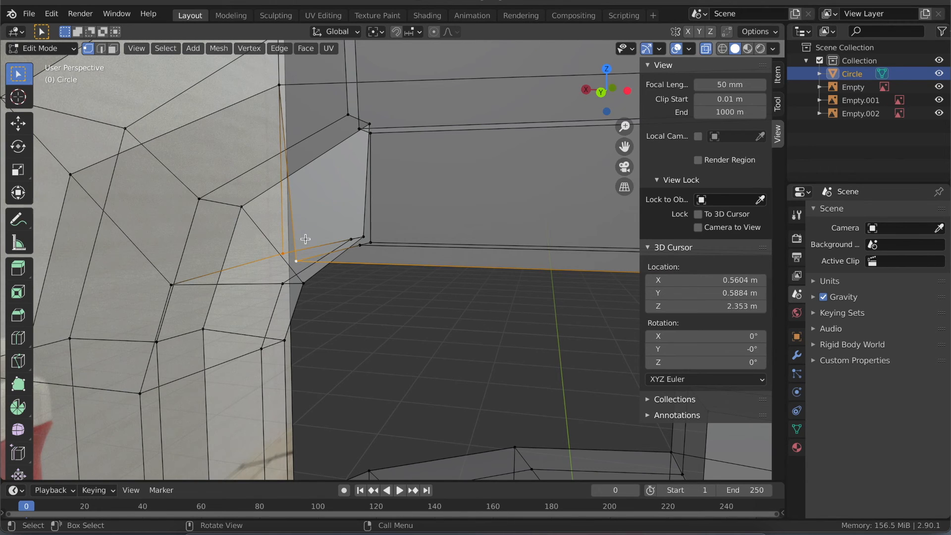
{"action": "key", "text": "m"}
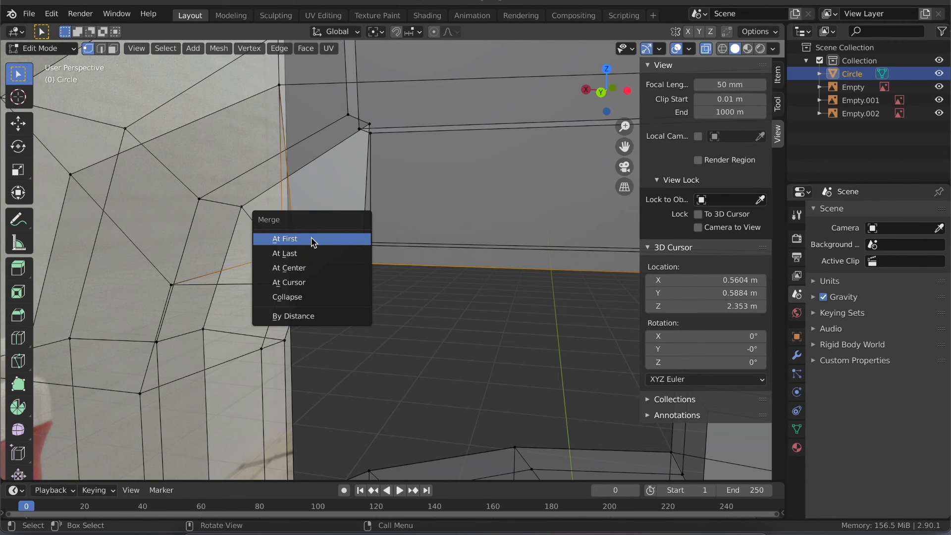
{"action": "left_click", "coordinate": [313, 240]}
{"action": "key", "text": "alt+z"}
- On the joint's front side, merge the top and the next lower leg vertices into the crossbar's matching vertices using At First
{"action": "middle_click_drag", "start_coordinate": [350, 247], "coordinate": [402, 219]}
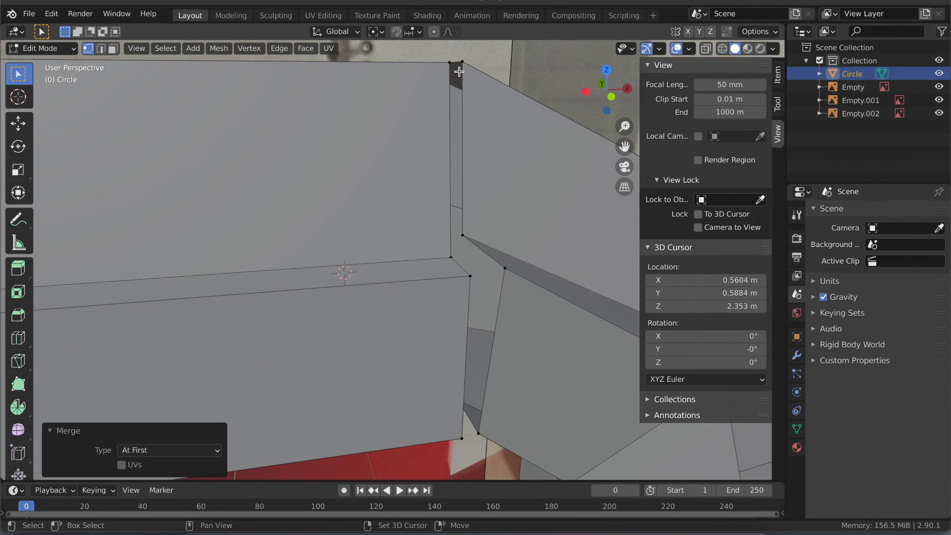
{"action": "left_click", "coordinate": [462, 62]}
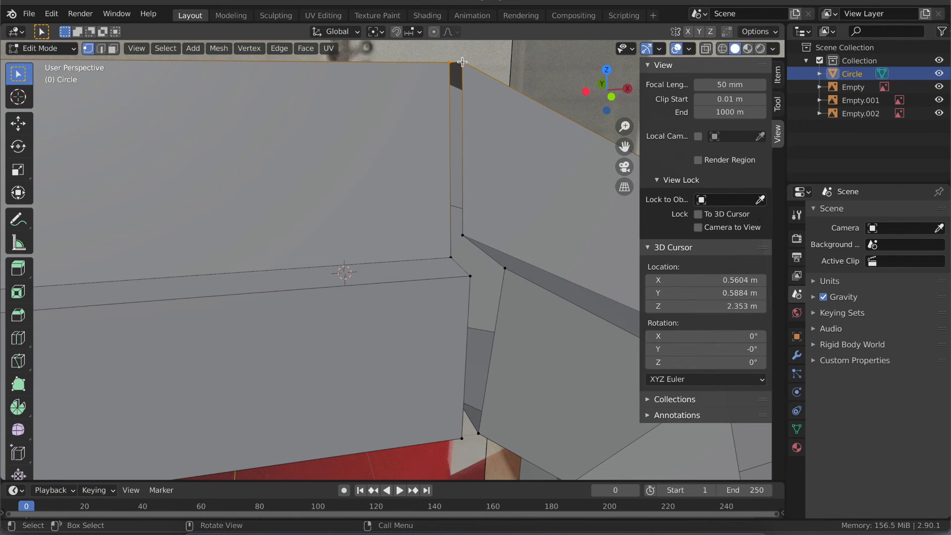
{"action": "key", "text": "m"}
{"action": "left_click", "coordinate": [461, 66]}
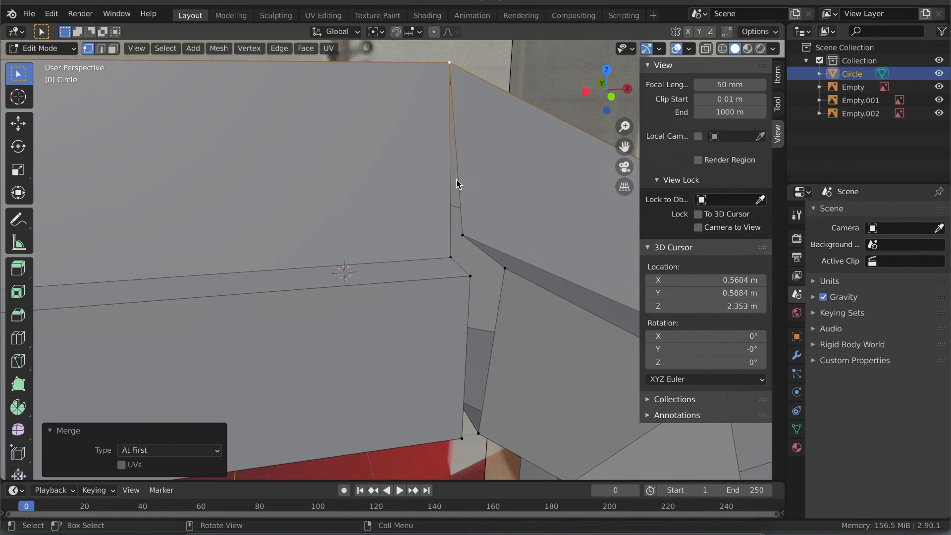
{"action": "left_click", "coordinate": [463, 237], "text": "shift"}
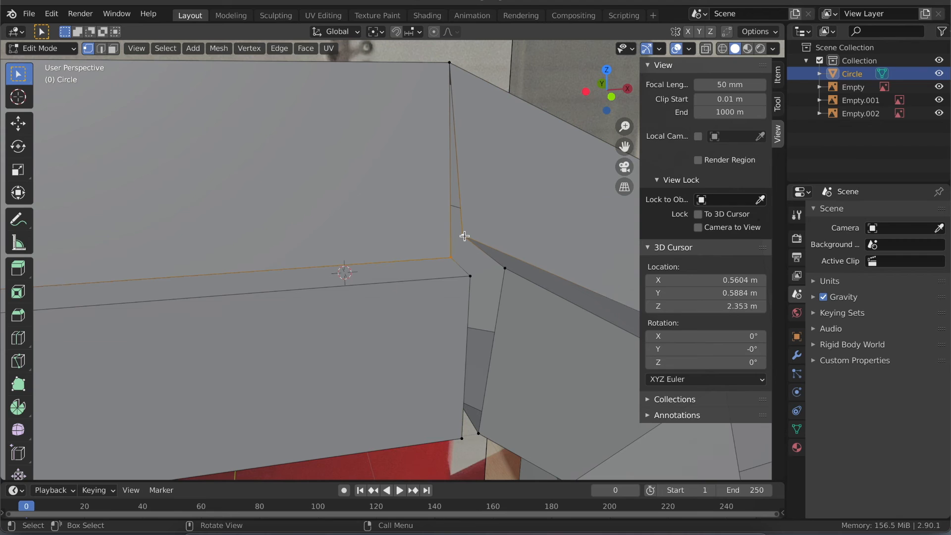
{"action": "key", "text": "m"}
{"action": "left_click", "coordinate": [465, 235]}
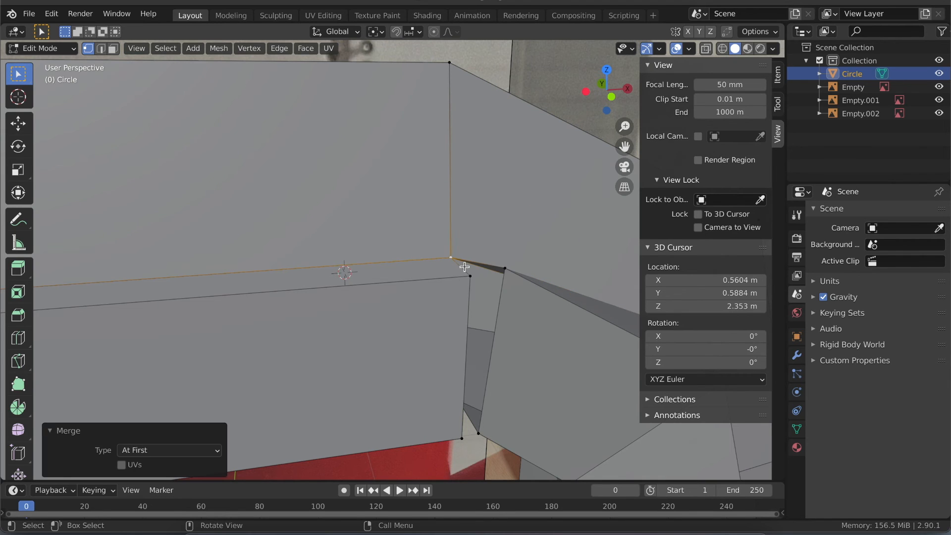
- Try to merge the two lowest leg vertices on the joint's front side into the crossbar's matching vertices using At First
{"action": "left_click", "coordinate": [468, 275], "text": "shift"}
{"action": "left_click", "coordinate": [505, 267], "text": "shift"}
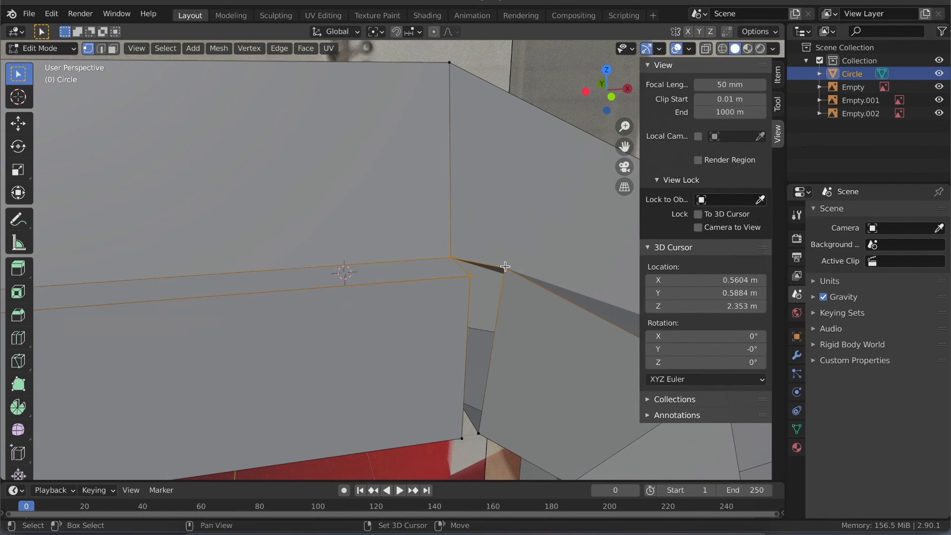
{"action": "key", "text": "m"}
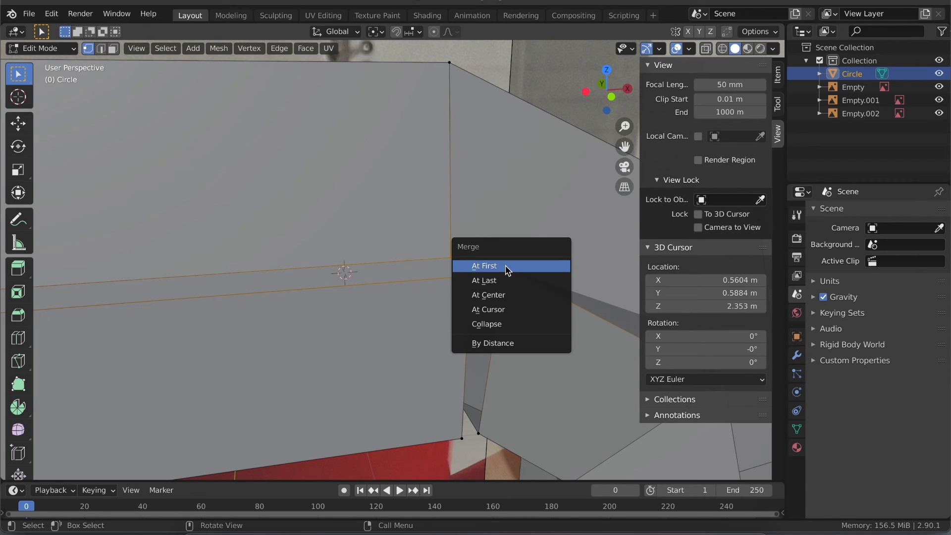
{"action": "left_click", "coordinate": [506, 269]}
{"action": "left_click", "coordinate": [462, 439]}
{"action": "left_click", "coordinate": [481, 435], "text": "shift"}
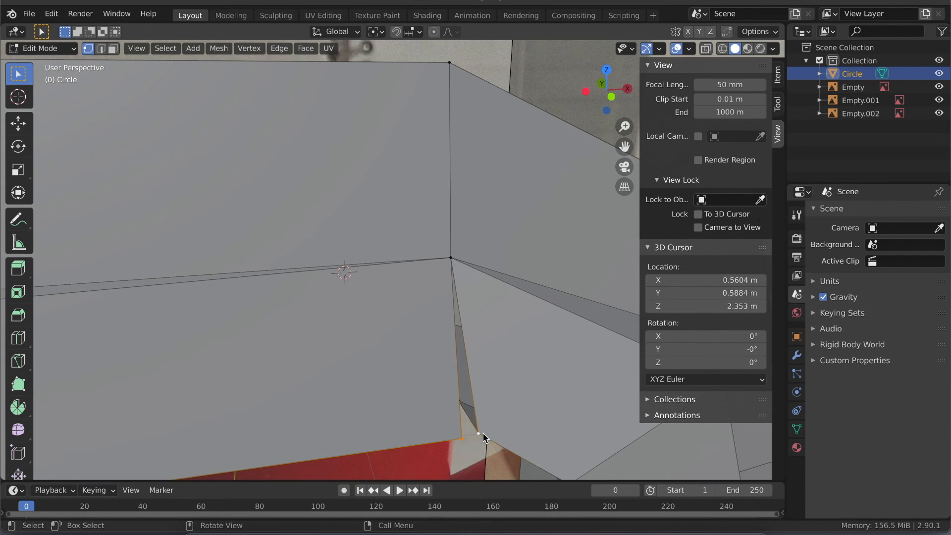
{"action": "key", "text": "m"}
{"action": "left_click", "coordinate": [480, 435]}
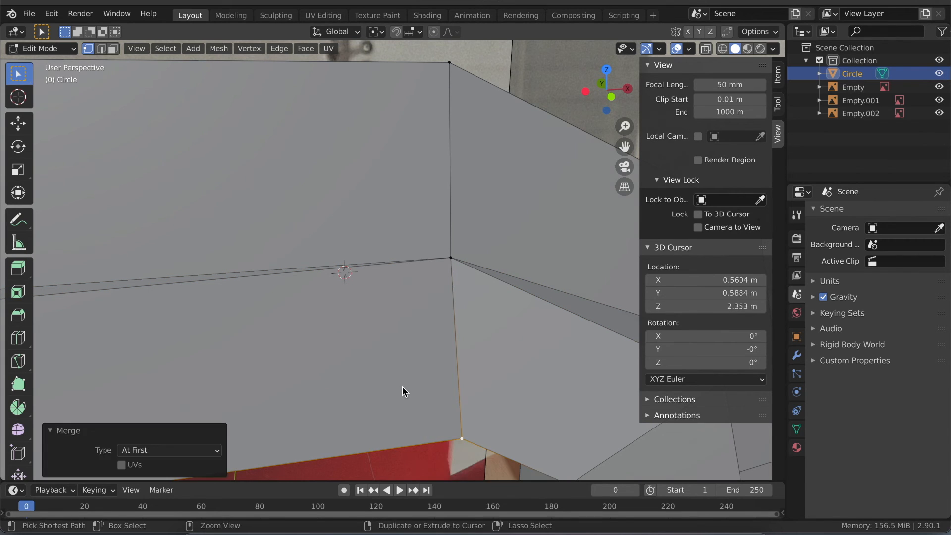
- Undo the last two front-side merges back to the separate crossbar and leg vertices
{"action": "scroll", "coordinate": [402, 387], "scroll_direction": "down", "scroll_amount": 5}
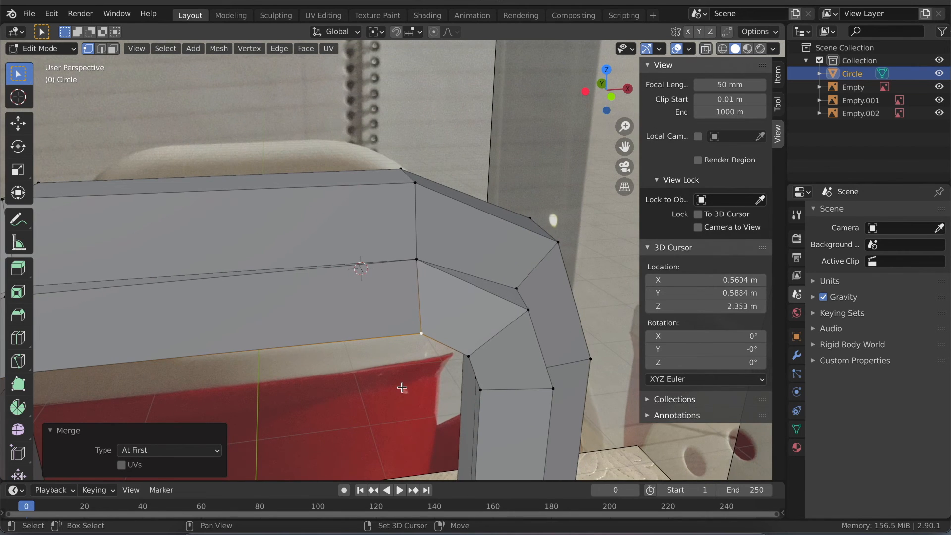
{"action": "scroll", "coordinate": [236, 333], "scroll_direction": "down", "scroll_amount": 8, "text": "ctrl"}
{"action": "key", "text": "e"}
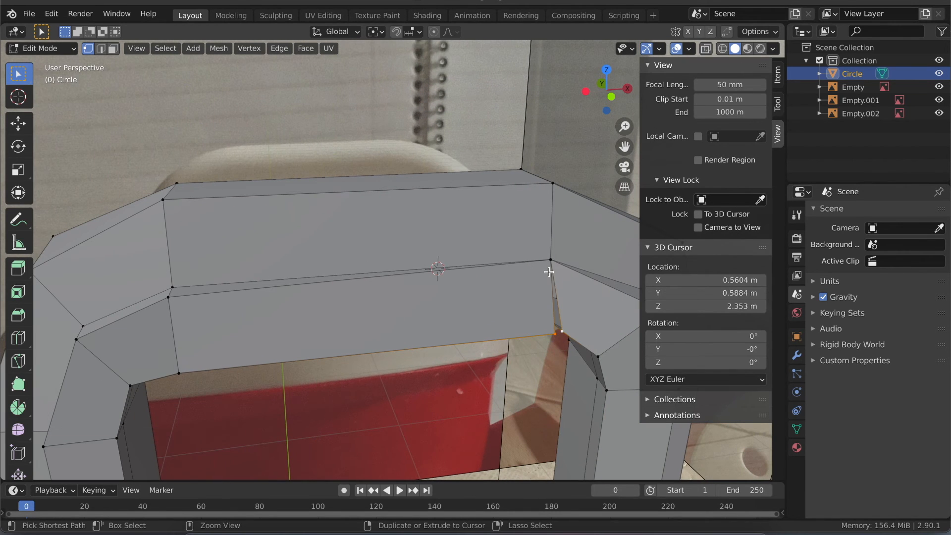
{"action": "left_click", "coordinate": [553, 274]}
{"action": "key", "text": "ctrl+z"}
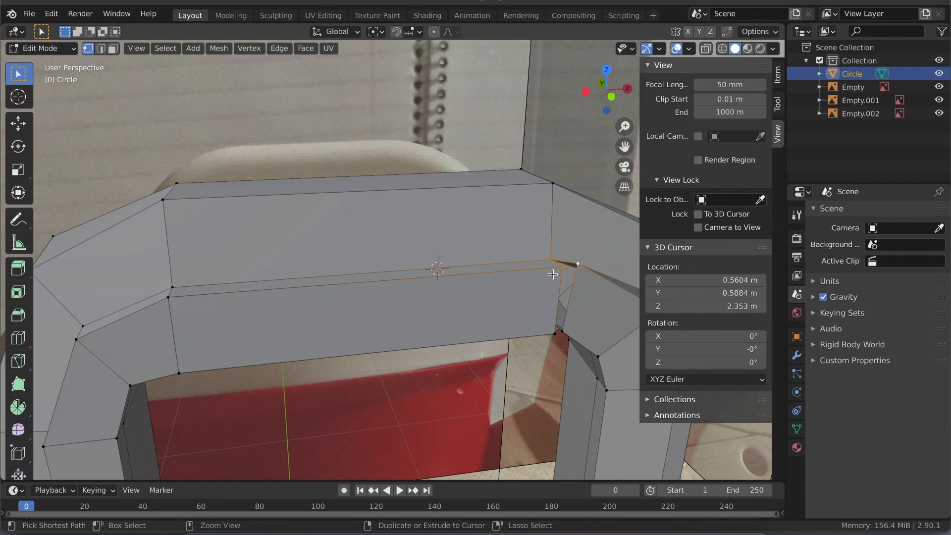
- Merge the spout-side leg's front vertex just below the ridge into the crossbar's matching vertex using At First
{"action": "scroll", "coordinate": [554, 274], "scroll_direction": "up", "scroll_amount": 3, "text": "ctrl"}
{"action": "scroll", "coordinate": [578, 270], "scroll_direction": "right", "scroll_amount": 4, "text": "shift"}
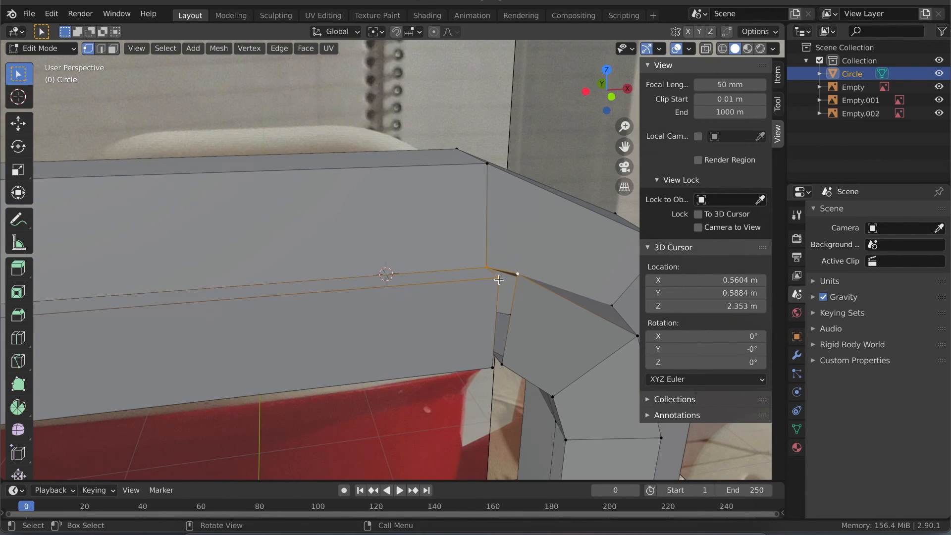
{"action": "left_click", "coordinate": [500, 276]}
{"action": "left_click", "coordinate": [520, 274], "text": "shift"}
{"action": "key", "text": "m"}
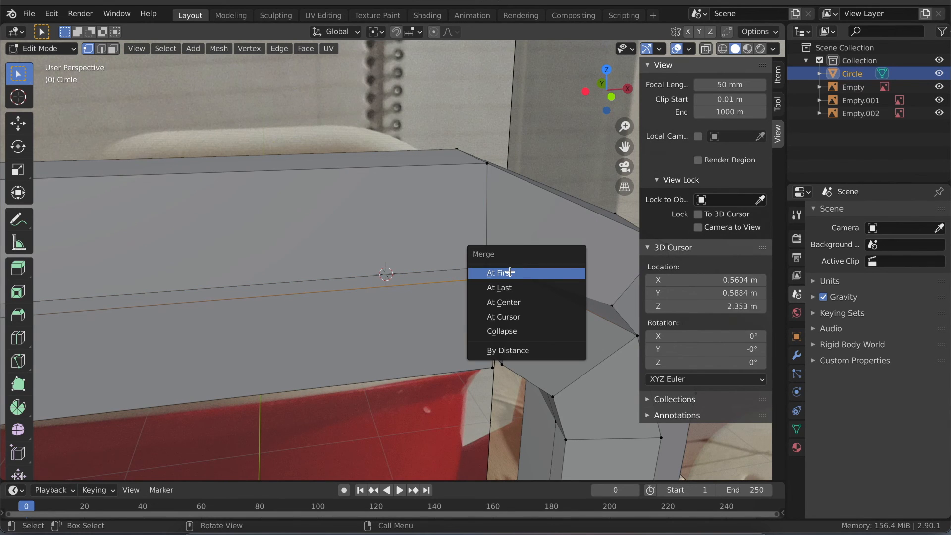
{"action": "left_click", "coordinate": [520, 272]}
- Merge the leg's lowest front vertex into the crossbar's bottom corner vertex using At First
{"action": "left_click", "coordinate": [502, 366]}
{"action": "left_click", "coordinate": [503, 366], "text": "shift"}
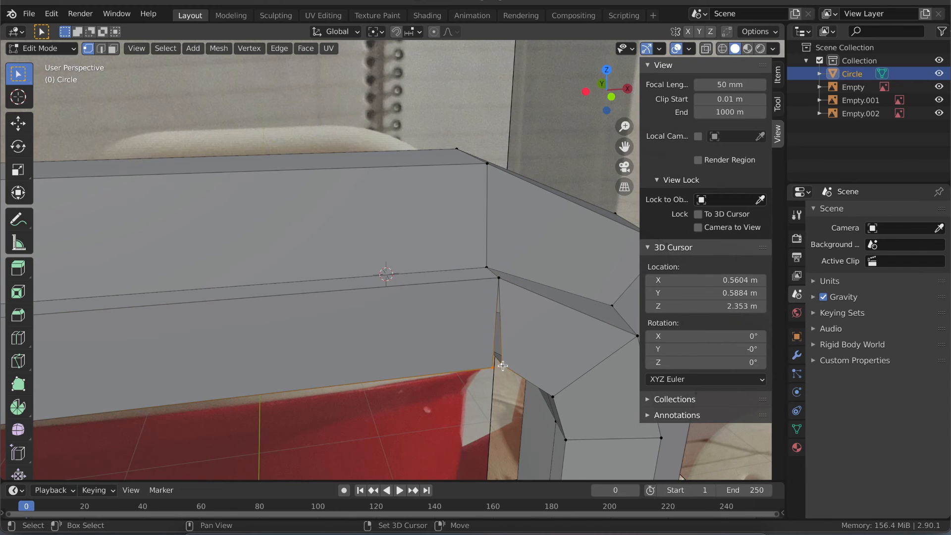
{"action": "key", "text": "m"}
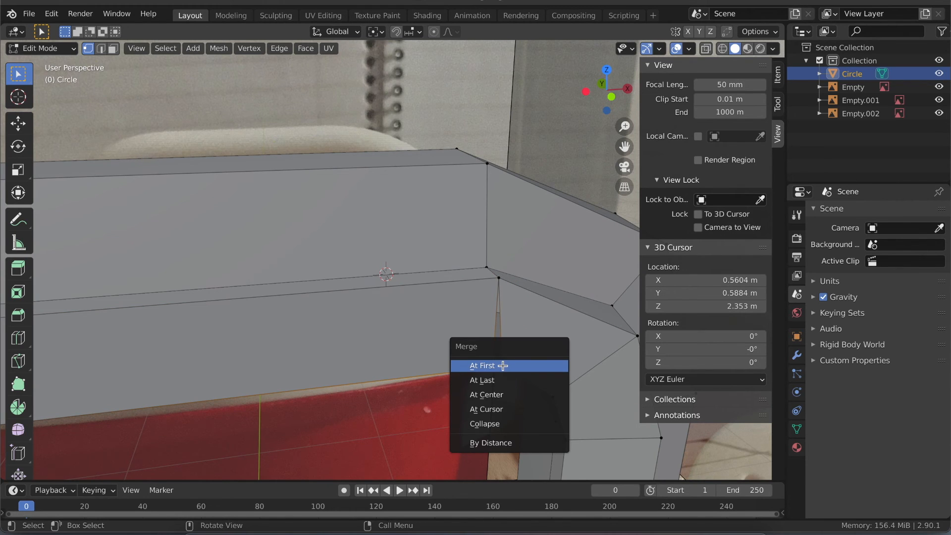
{"action": "left_click", "coordinate": [503, 366]}
{"action": "scroll", "coordinate": [422, 358], "scroll_direction": "down", "scroll_amount": 3}
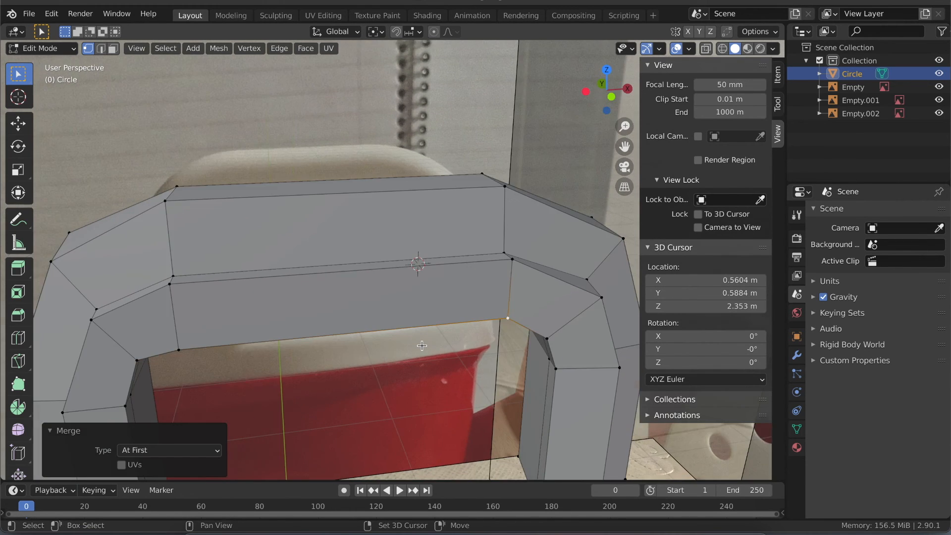
- Switch to Object Mode, save the file, and compare the joined handle with the reference photo
{"action": "scroll", "coordinate": [422, 345], "scroll_direction": "up", "scroll_amount": 8}
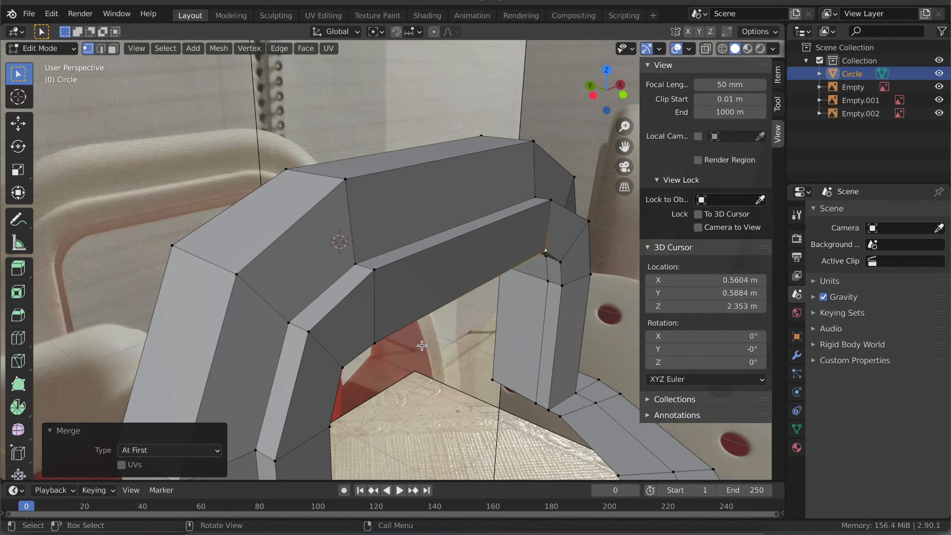
{"action": "key", "text": "Tab"}
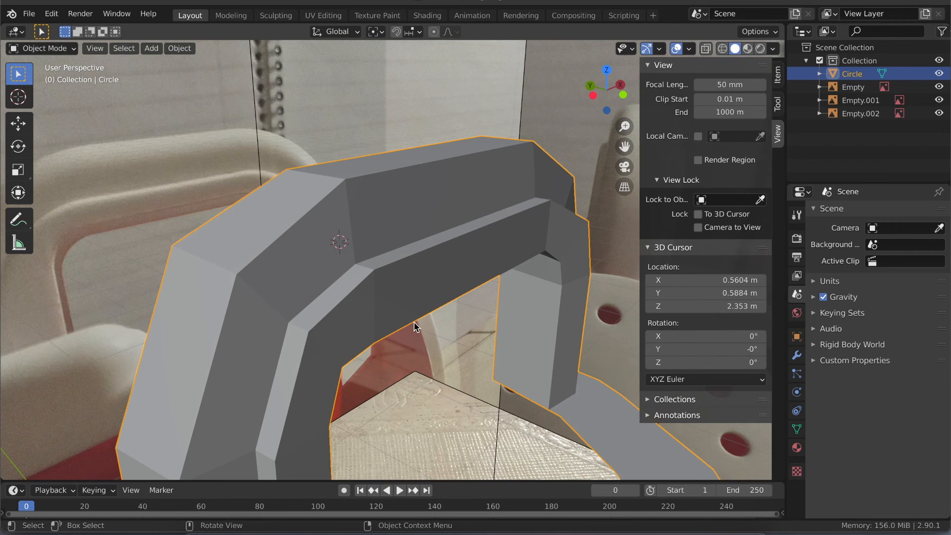
{"action": "key", "text": "ctrl+s"}
{"action": "scroll", "coordinate": [385, 313], "scroll_direction": "left", "scroll_amount": 5}
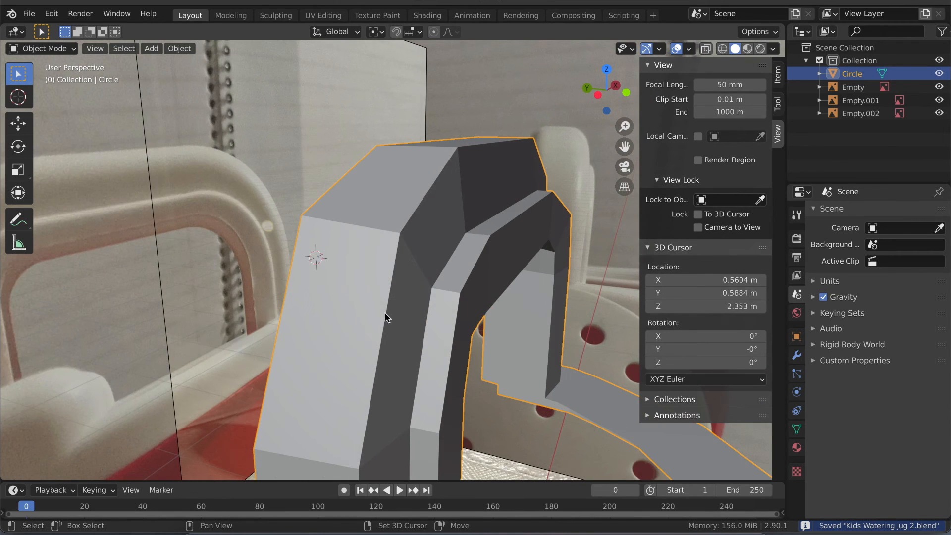
{"action": "scroll", "coordinate": [385, 313], "scroll_direction": "left", "scroll_amount": 5, "text": "shift"}
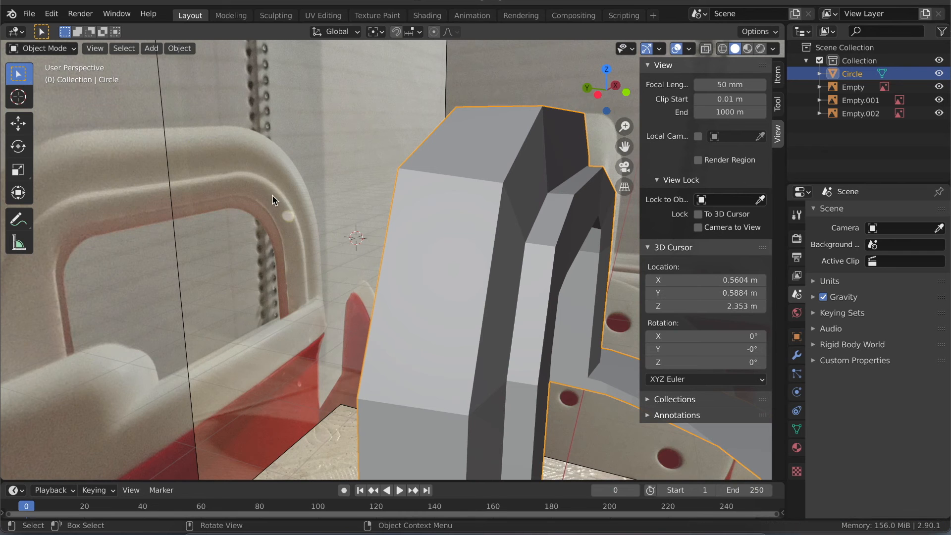
{"action": "scroll", "coordinate": [452, 266], "scroll_direction": "right", "scroll_amount": 10}
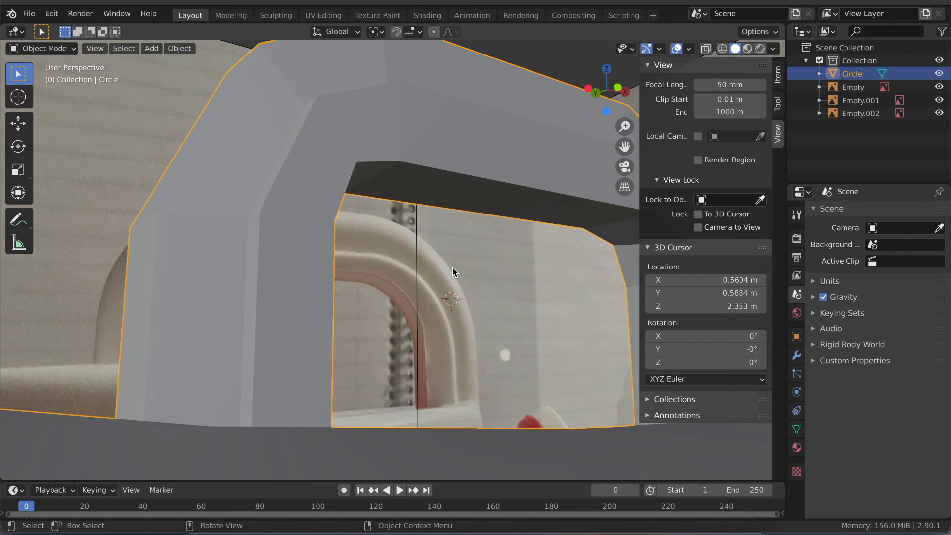
{"action": "scroll", "coordinate": [453, 267], "scroll_direction": "up", "scroll_amount": 10}
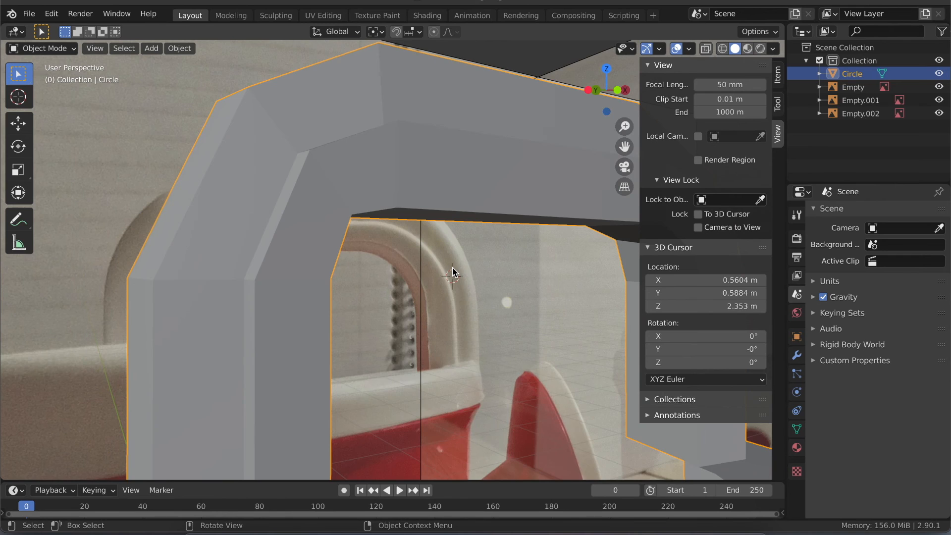
- Return to Edit Mode on the jug mesh and hide the sidebar
{"action": "scroll", "coordinate": [452, 273], "scroll_direction": "down", "scroll_amount": 3}
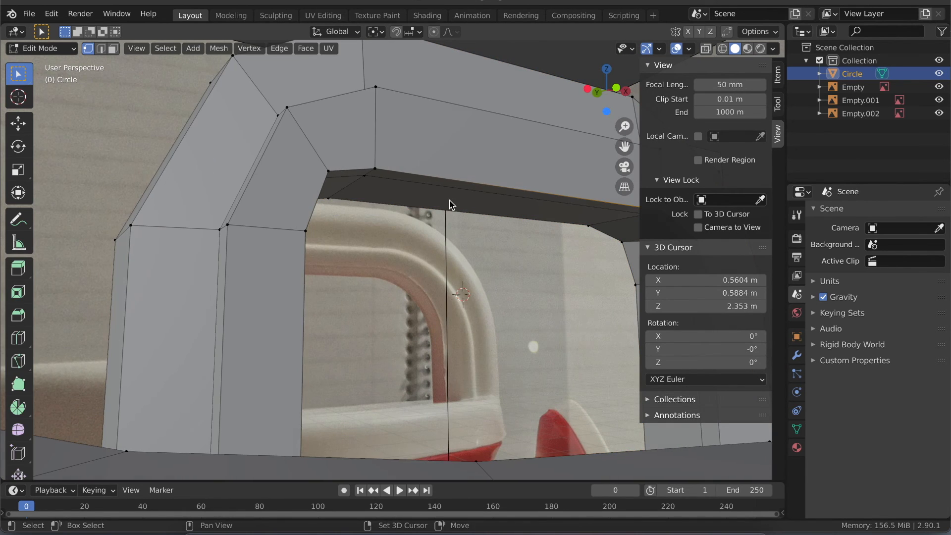
{"action": "scroll", "coordinate": [450, 200], "scroll_direction": "right", "scroll_amount": 8, "text": "shift"}
{"action": "key", "text": "n"}
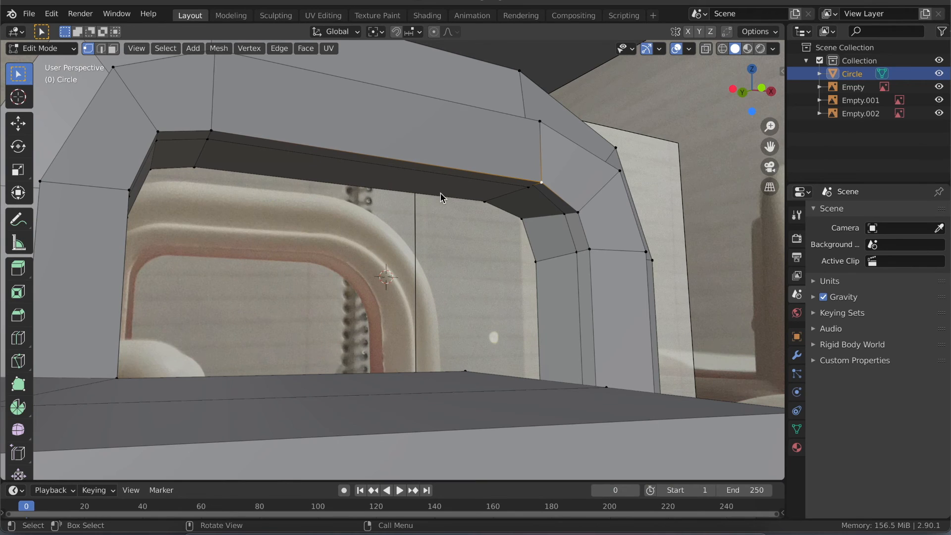
- In face select mode, delete the faces lining the handle opening along both legs, both corners and the crossbar's underside
{"action": "left_click", "coordinate": [272, 161]}
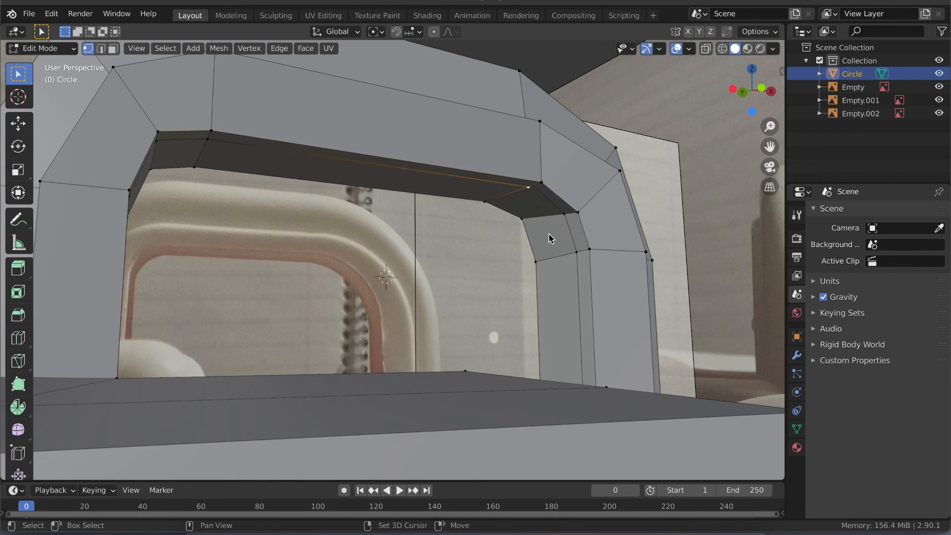
{"action": "key", "text": "3"}
{"action": "left_click", "coordinate": [562, 295]}
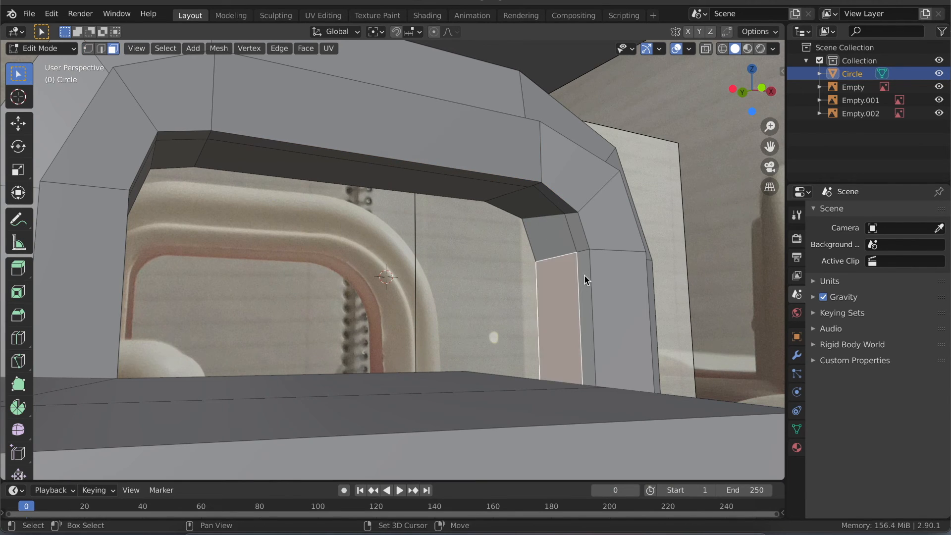
{"action": "left_click", "coordinate": [584, 274], "text": "shift"}
{"action": "left_click", "coordinate": [581, 228], "text": "shift"}
{"action": "left_click", "coordinate": [556, 222], "text": "shift"}
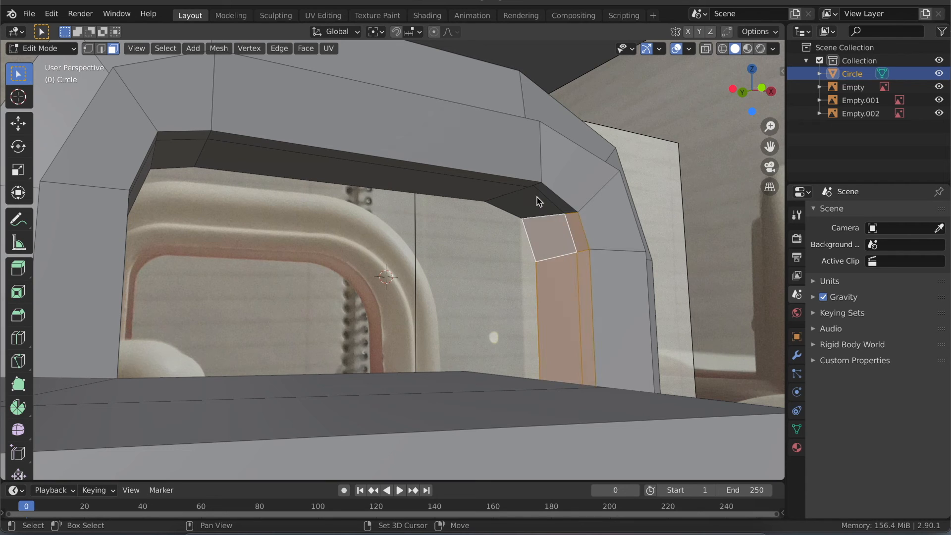
{"action": "left_click", "coordinate": [538, 200], "text": "shift"}
{"action": "left_click", "coordinate": [540, 197], "text": "shift"}
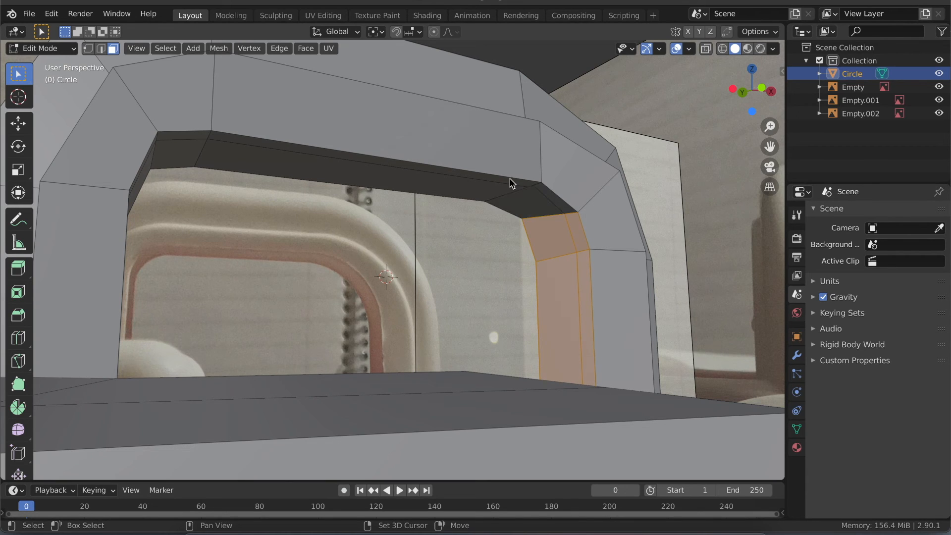
{"action": "left_click", "coordinate": [545, 197], "text": "shift"}
{"action": "left_click", "coordinate": [471, 187], "text": "shift"}
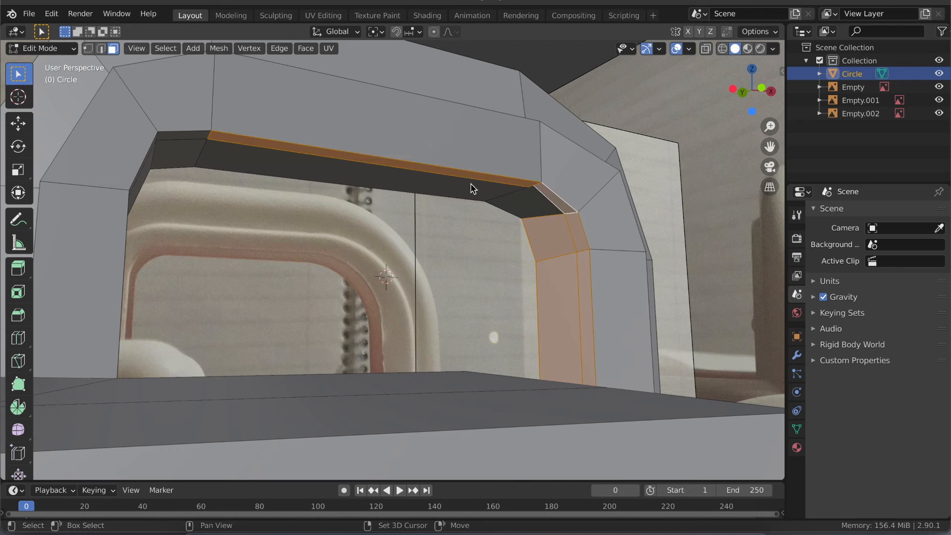
{"action": "left_click", "coordinate": [194, 151], "text": "shift"}
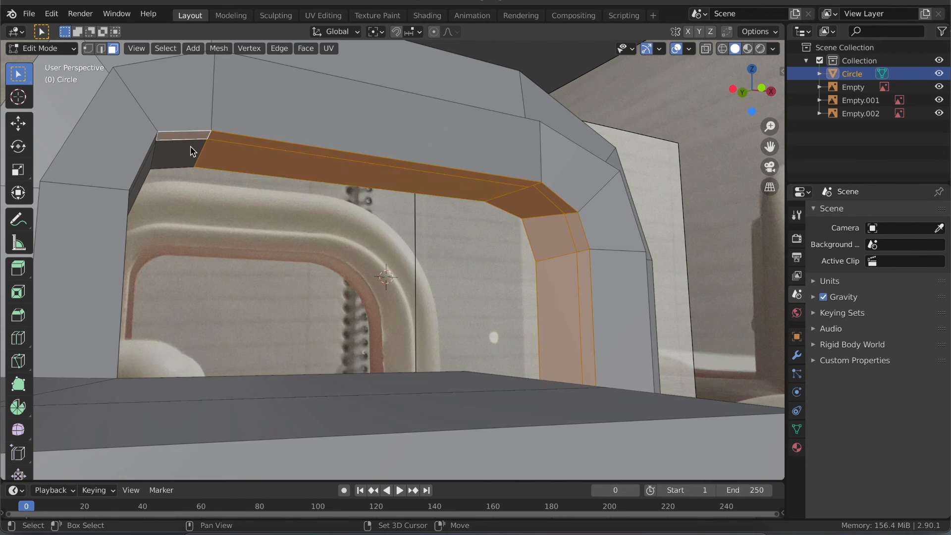
{"action": "middle_click_drag", "start_coordinate": [212, 155], "coordinate": [358, 191]}
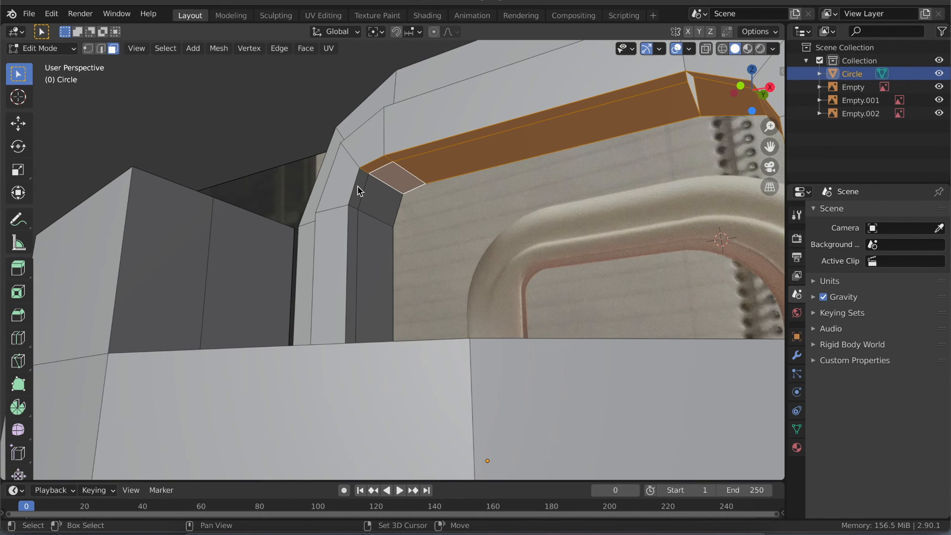
{"action": "left_click", "coordinate": [377, 252], "text": "shift"}
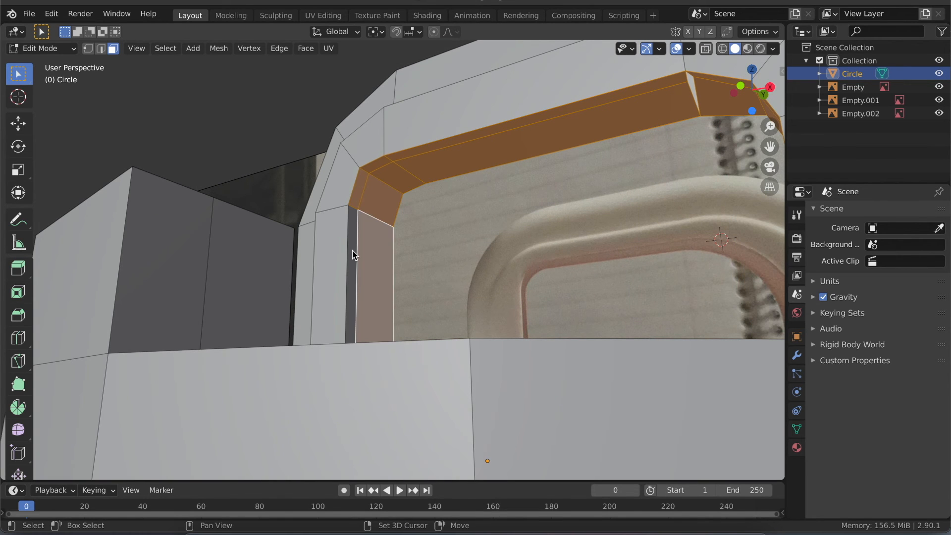
{"action": "left_click", "coordinate": [354, 254], "text": "shift"}
{"action": "middle_click_drag", "start_coordinate": [389, 272], "coordinate": [390, 274]}
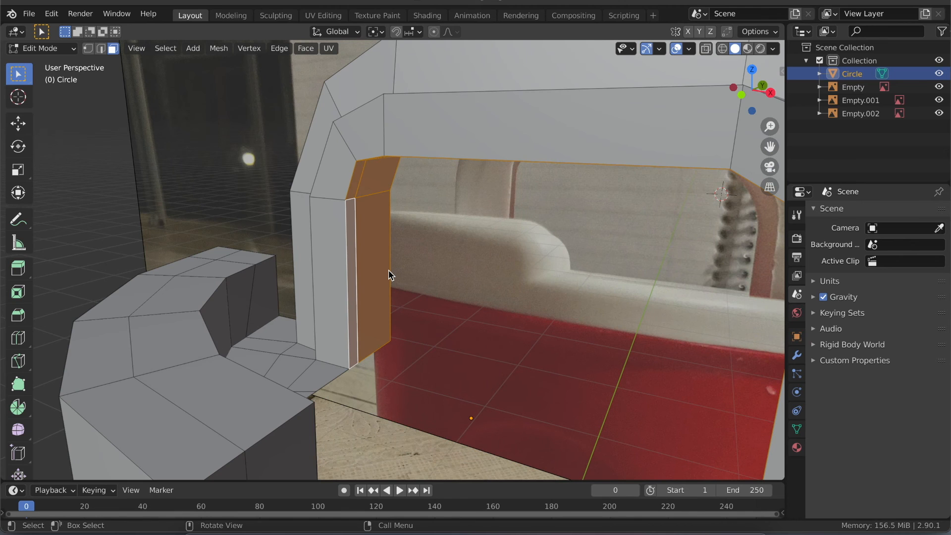
{"action": "key", "text": "x"}
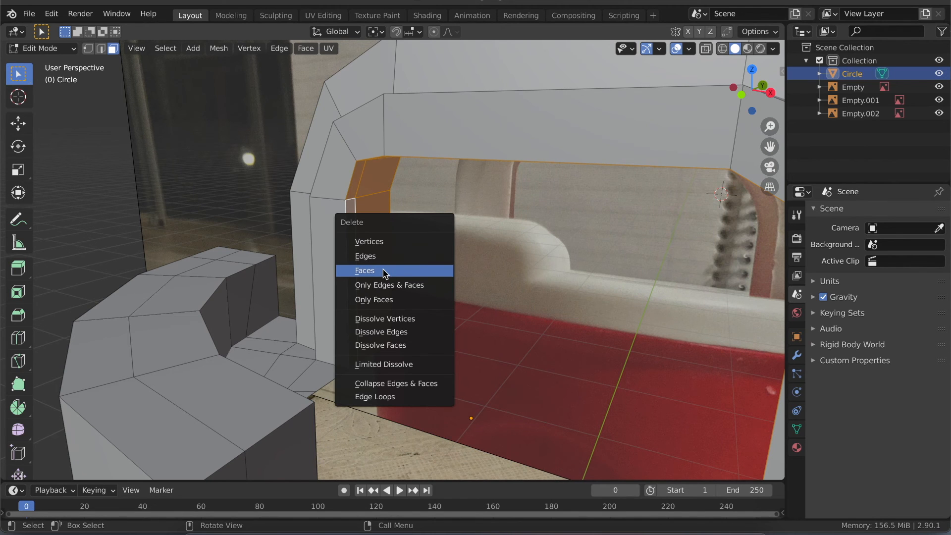
{"action": "left_click", "coordinate": [384, 271]}
- Circle-select the flat rear faces of the handle's crossbar, both corners and both legs, and delete them
{"action": "middle_click_drag", "start_coordinate": [394, 286], "coordinate": [394, 285]}
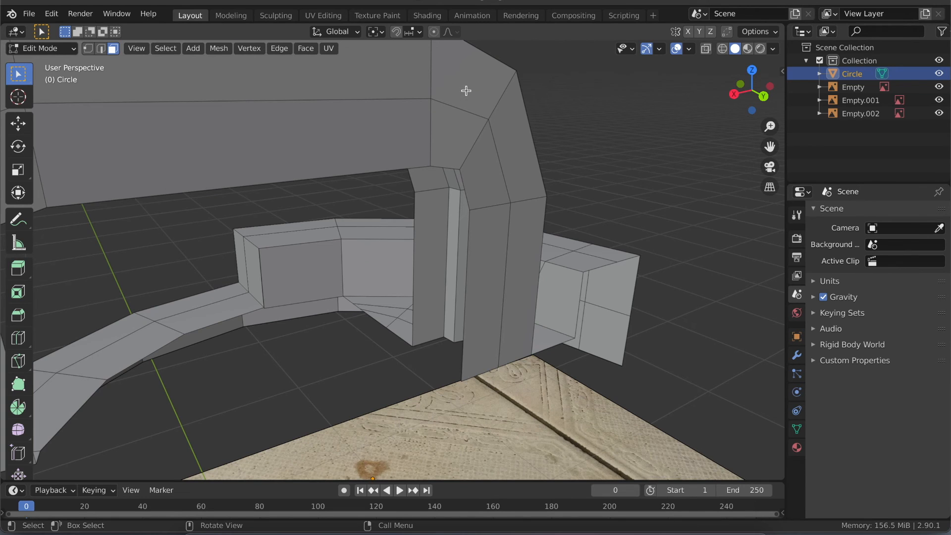
{"action": "key", "text": "c"}
{"action": "mouse_move", "coordinate": [397, 72]}
{"action": "left_mouse_down"}
{"action": "mouse_move", "coordinate": [482, 91]}
{"action": "mouse_move", "coordinate": [499, 141]}
{"action": "mouse_move", "coordinate": [501, 203]}
{"action": "mouse_move", "coordinate": [474, 146]}
{"action": "left_mouse_up"}
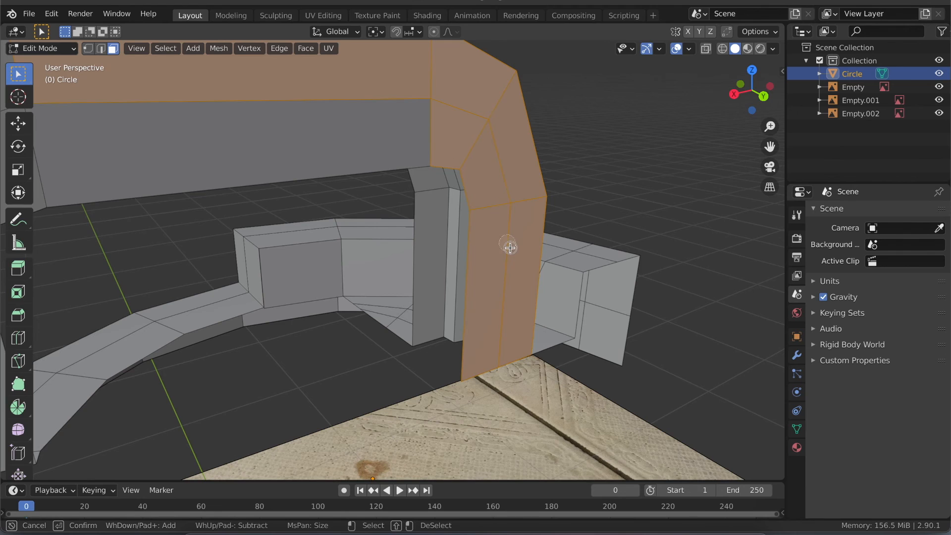
{"action": "left_click_drag", "start_coordinate": [415, 135], "coordinate": [242, 148]}
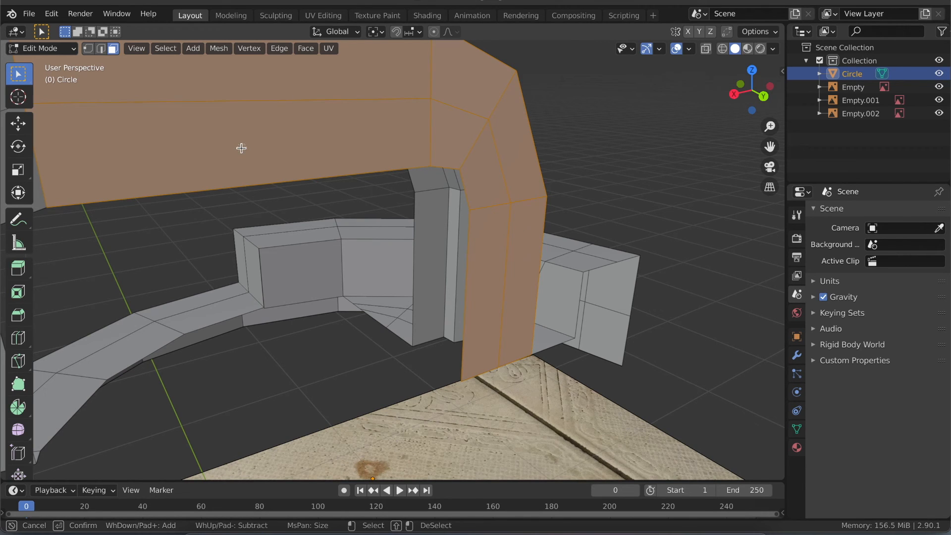
{"action": "key", "text": "Escape"}
{"action": "middle_click_drag", "start_coordinate": [262, 158], "coordinate": [262, 158]}
{"action": "scroll", "coordinate": [262, 157], "scroll_direction": "up", "scroll_amount": 3}
{"action": "key", "text": "c"}
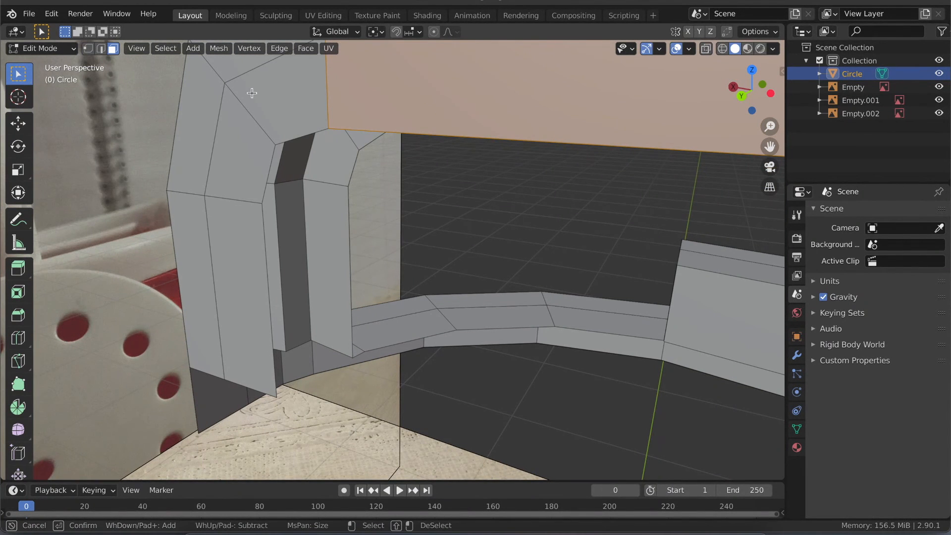
{"action": "mouse_move", "coordinate": [222, 68]}
{"action": "left_mouse_down"}
{"action": "mouse_move", "coordinate": [238, 127]}
{"action": "mouse_move", "coordinate": [195, 149]}
{"action": "mouse_move", "coordinate": [191, 186]}
{"action": "mouse_move", "coordinate": [226, 229]}
{"action": "left_mouse_up"}
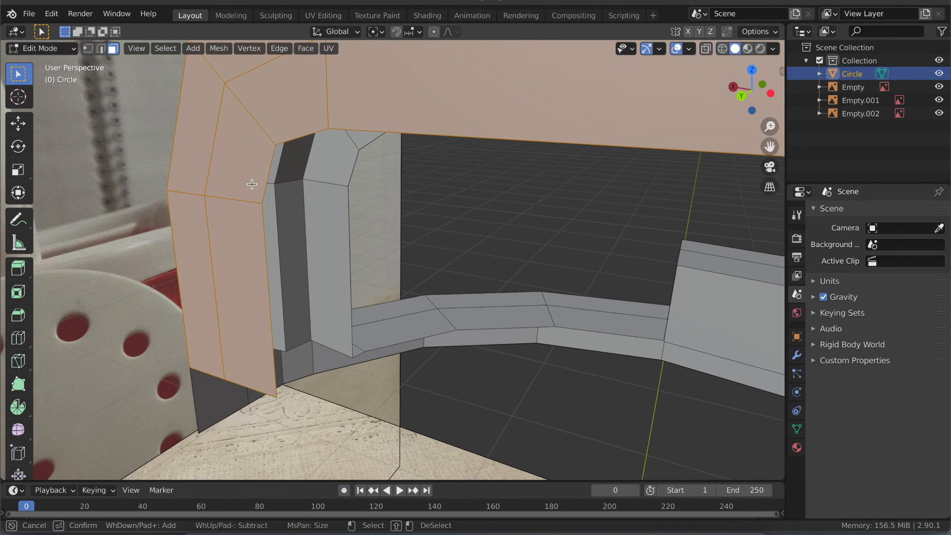
{"action": "key", "text": "Escape"}
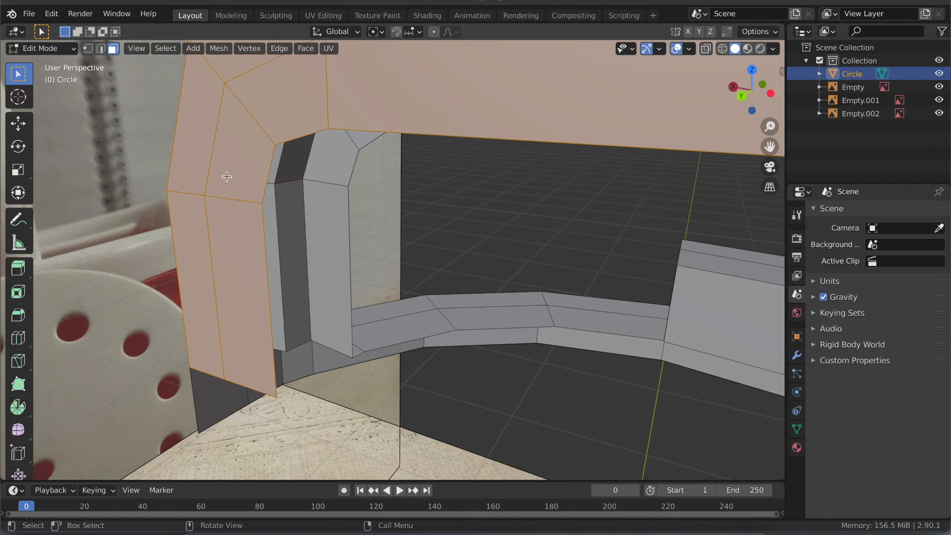
{"action": "key", "text": "x"}
{"action": "left_click", "coordinate": [226, 177]}
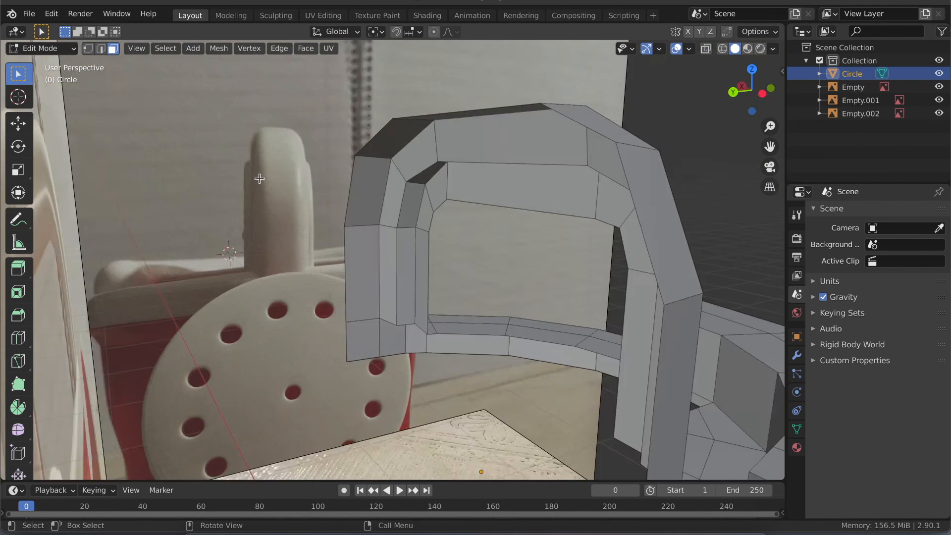
- Inspect the opened handle and ring from all around against the reference photos, selecting the crossbar's inner front face
{"action": "scroll", "coordinate": [260, 178], "scroll_direction": "right", "scroll_amount": 10}
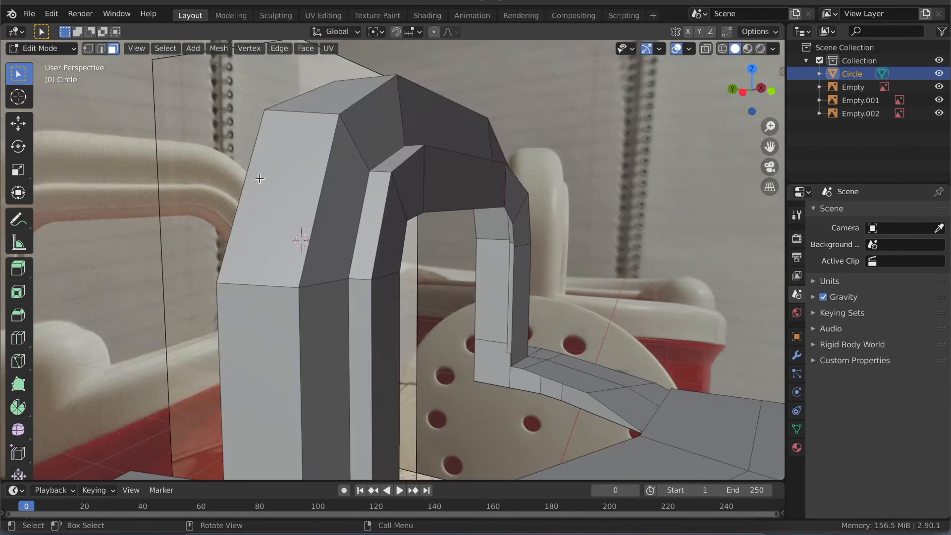
{"action": "scroll", "coordinate": [259, 179], "scroll_direction": "right", "scroll_amount": 10}
{"action": "scroll", "coordinate": [260, 179], "scroll_direction": "down", "scroll_amount": 5, "text": "ctrl"}
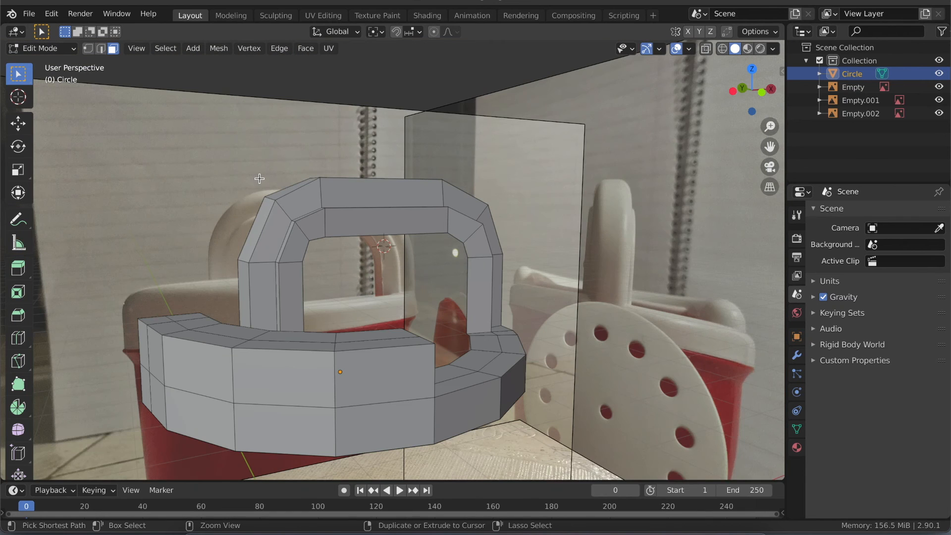
{"action": "scroll", "coordinate": [259, 179], "scroll_direction": "down", "scroll_amount": 5, "text": "ctrl"}
{"action": "scroll", "coordinate": [260, 178], "scroll_direction": "up", "scroll_amount": 2}
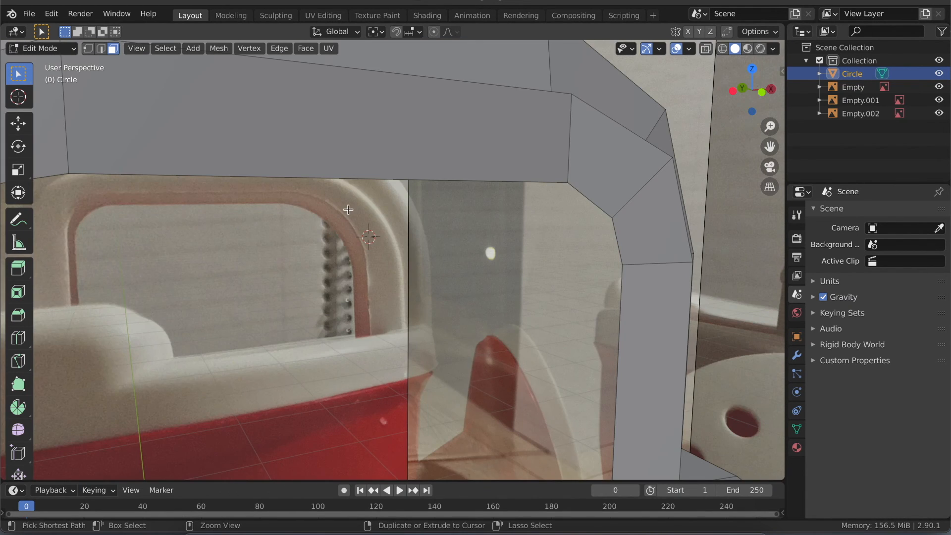
{"action": "scroll", "coordinate": [348, 210], "scroll_direction": "down", "scroll_amount": 6, "text": "ctrl"}
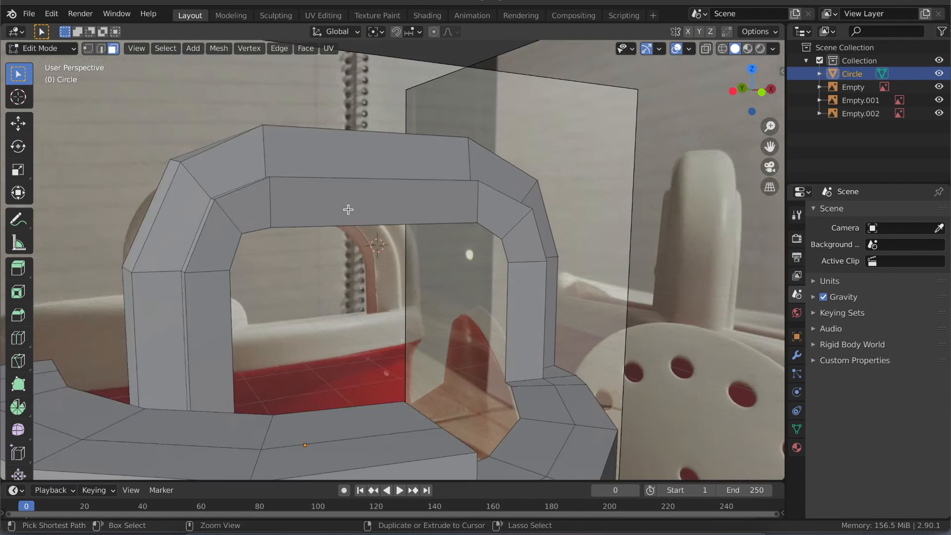
{"action": "scroll", "coordinate": [349, 210], "scroll_direction": "down", "scroll_amount": 2, "text": "ctrl"}
{"action": "left_click", "coordinate": [347, 210]}
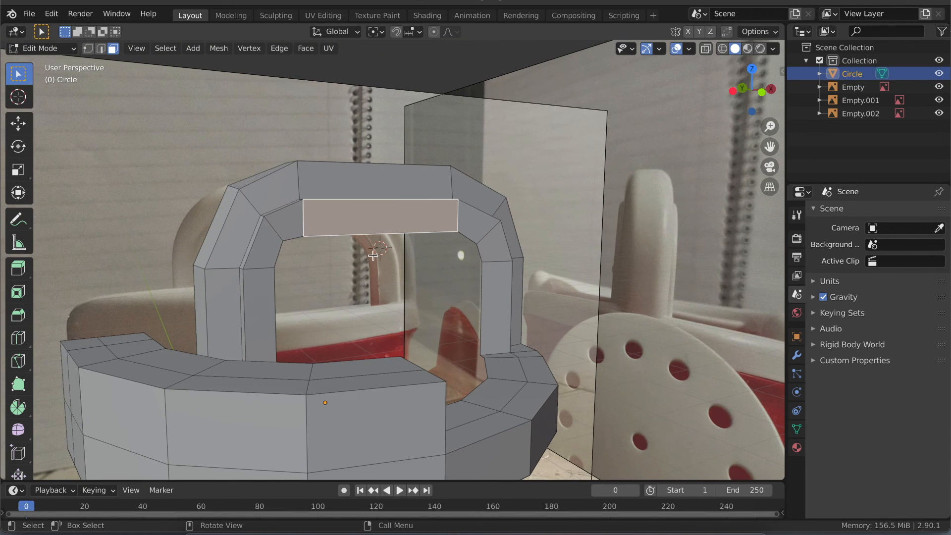
{"action": "middle_click_drag", "start_coordinate": [373, 255], "coordinate": [357, 268], "text": "shift"}
{"action": "scroll", "coordinate": [441, 233], "scroll_direction": "up", "scroll_amount": 3, "text": "ctrl"}
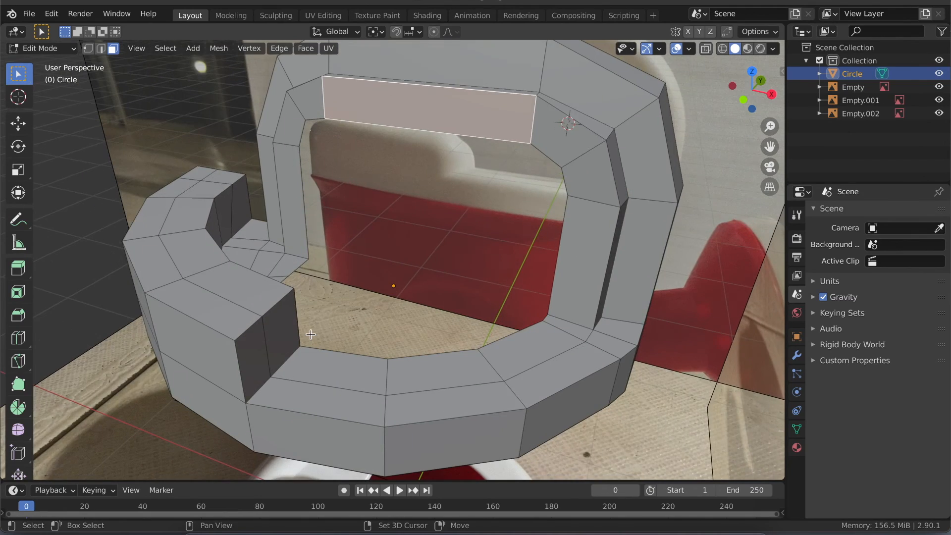
{"action": "mouse_move", "coordinate": [310, 334]}
{"action": "middle_mouse_down"}
{"action": "mouse_move", "coordinate": [370, 356]}
{"action": "mouse_move", "coordinate": [311, 335]}
{"action": "middle_mouse_up"}
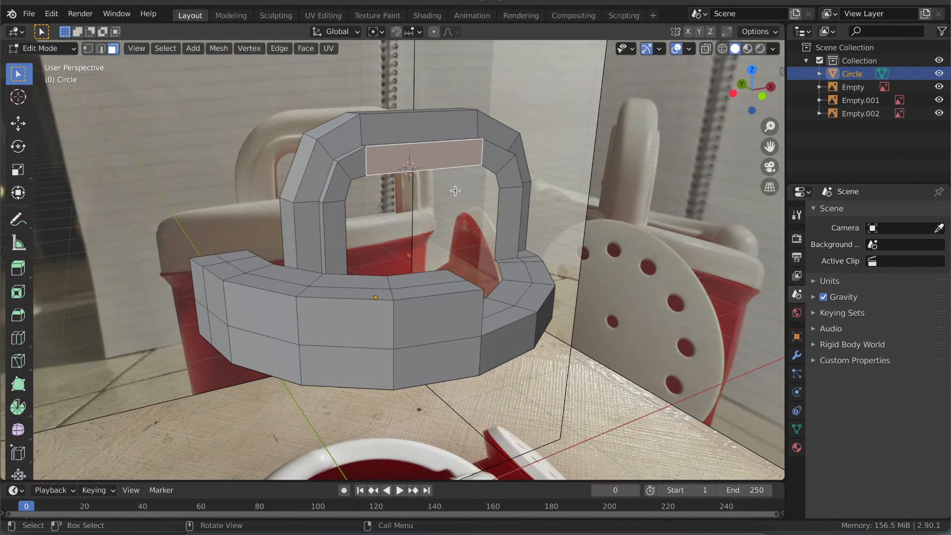
- In Object Mode, add a Mirror modifier to the jug mesh and set its axis to Y only
{"action": "key", "text": "Tab"}
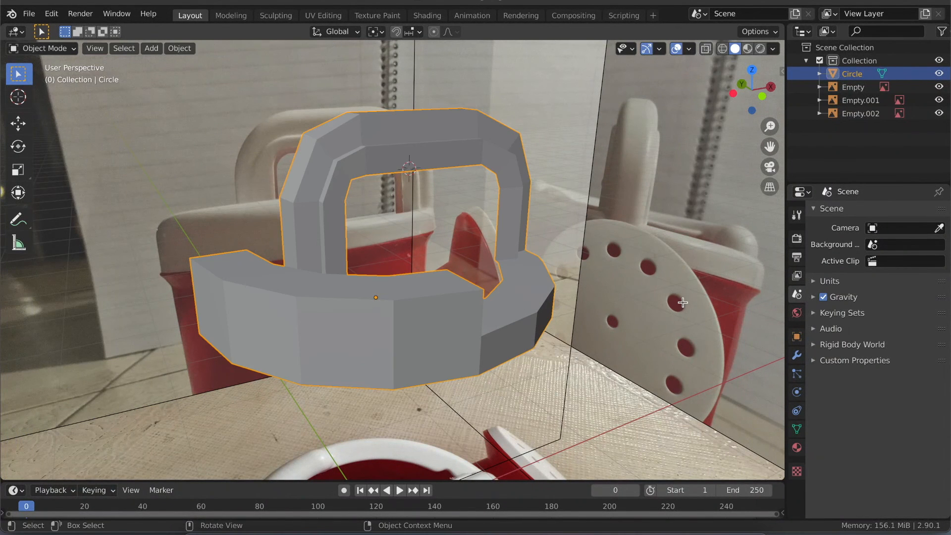
{"action": "left_click", "coordinate": [796, 356]}
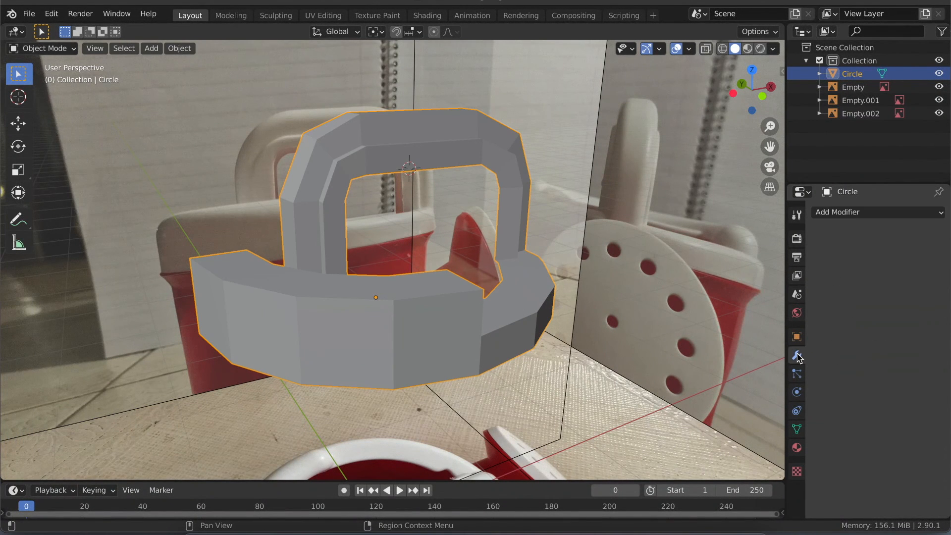
{"action": "left_click", "coordinate": [868, 214]}
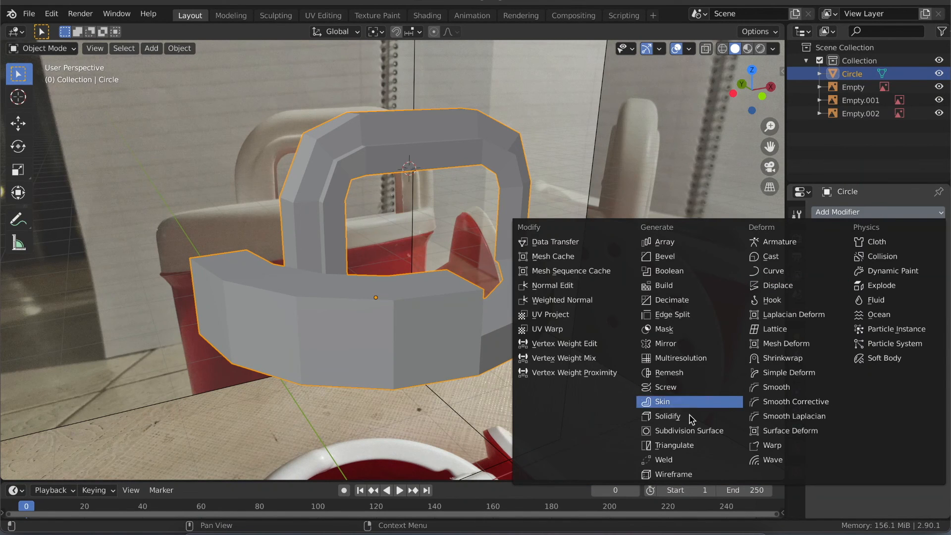
{"action": "left_click", "coordinate": [663, 345]}
{"action": "mouse_move", "coordinate": [462, 268]}
{"action": "middle_mouse_down"}
{"action": "mouse_move", "coordinate": [510, 224]}
{"action": "mouse_move", "coordinate": [462, 267]}
{"action": "middle_mouse_up"}
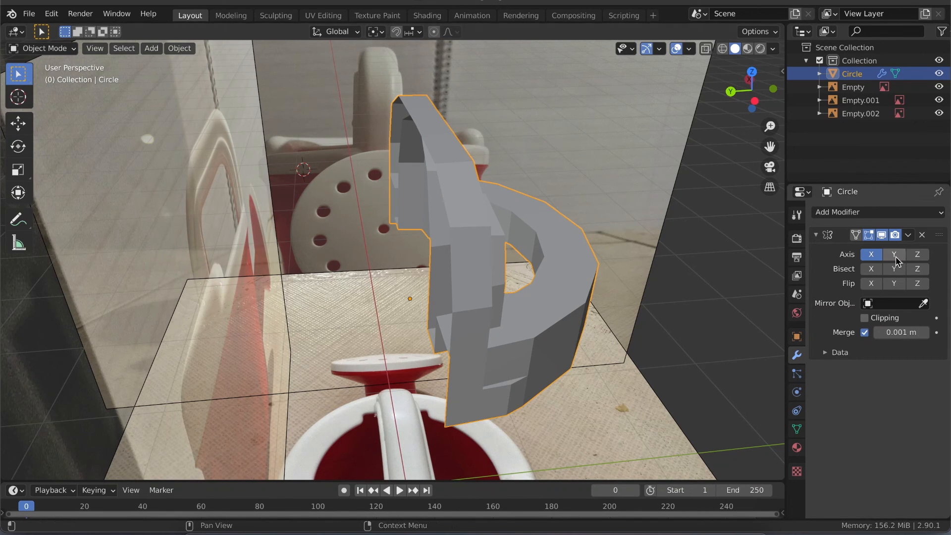
{"action": "middle_click_drag", "start_coordinate": [414, 233], "coordinate": [577, 174]}
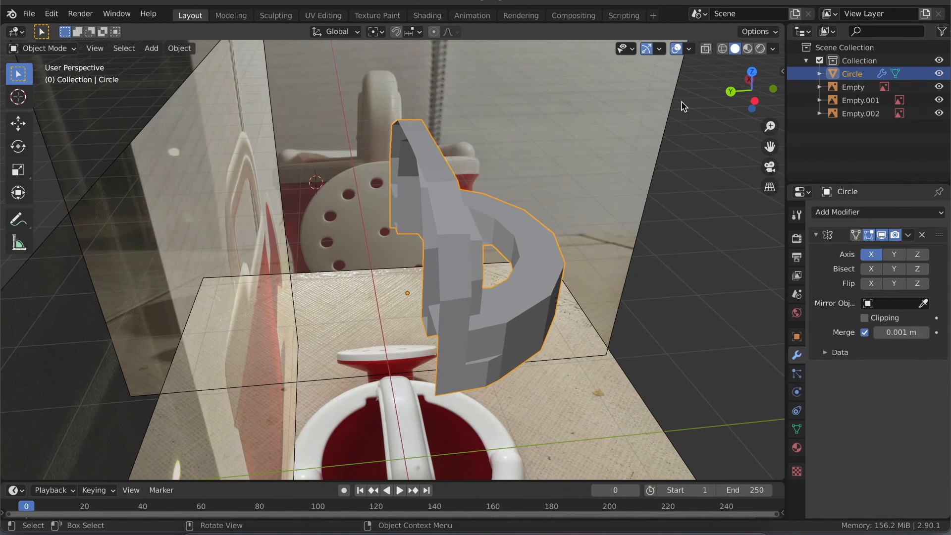
{"action": "left_click", "coordinate": [755, 102]}
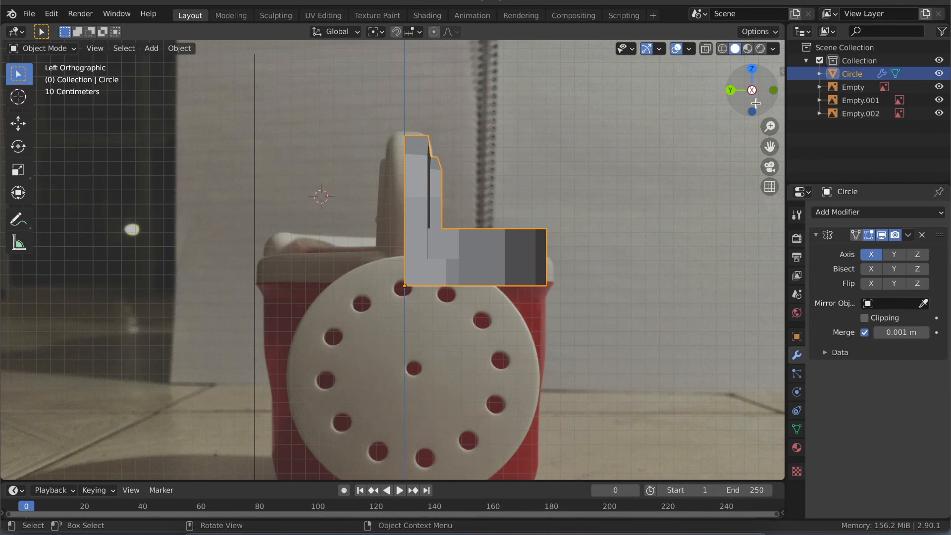
{"action": "left_click", "coordinate": [894, 254]}
{"action": "left_click", "coordinate": [870, 255]}
- Enable Clipping on the Mirror modifier and check the seam along the top of the handle
{"action": "middle_click_drag", "start_coordinate": [512, 215], "coordinate": [513, 220]}
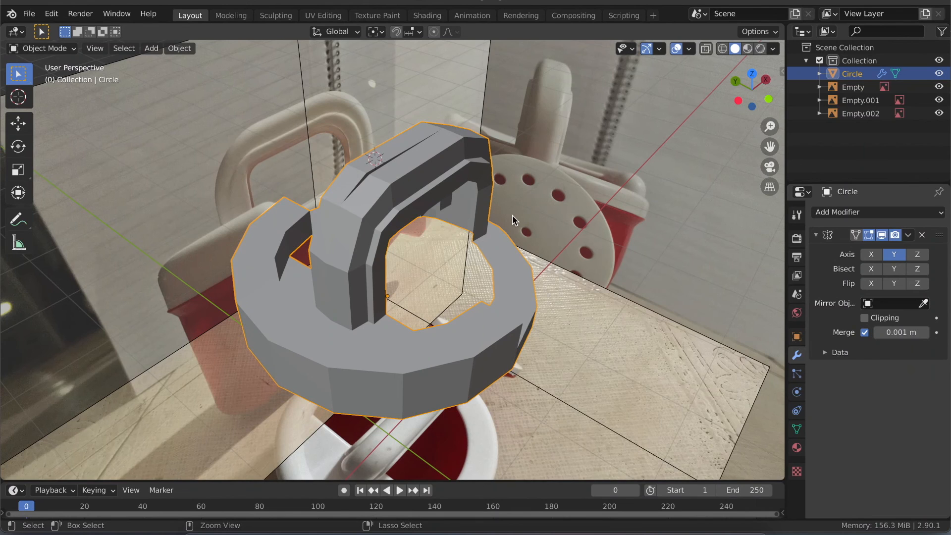
{"action": "scroll", "coordinate": [512, 216], "scroll_direction": "up", "scroll_amount": 5, "text": "ctrl"}
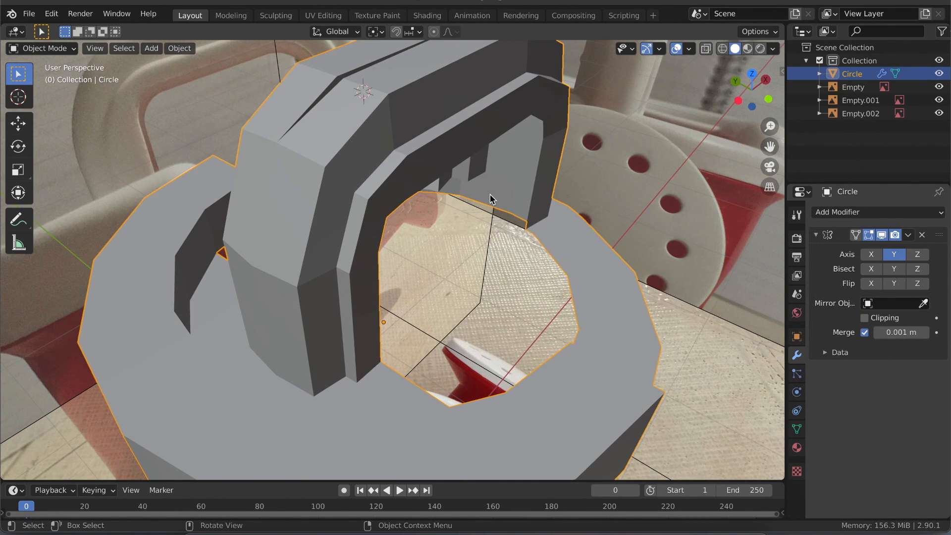
{"action": "middle_click_drag", "start_coordinate": [490, 196], "coordinate": [361, 134]}
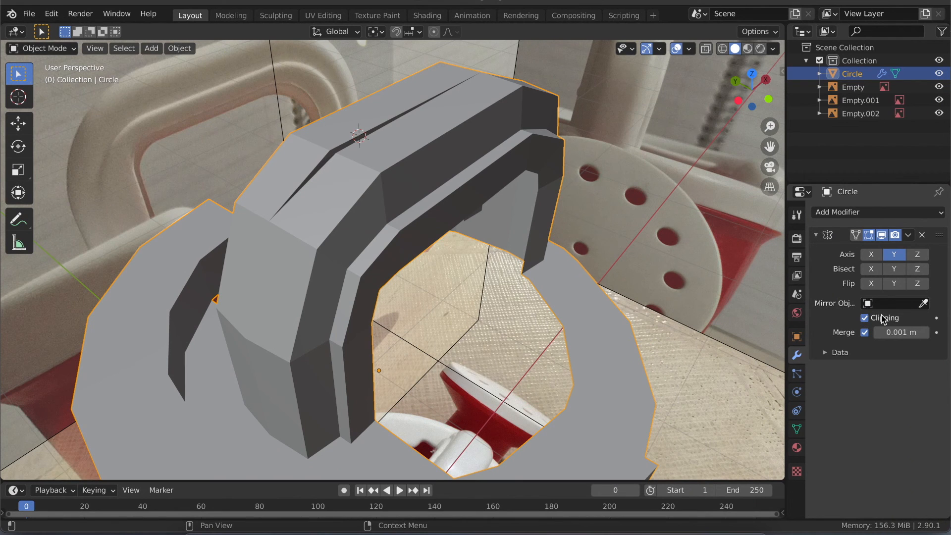
{"action": "middle_click_drag", "start_coordinate": [355, 307], "coordinate": [400, 255], "text": "shift"}
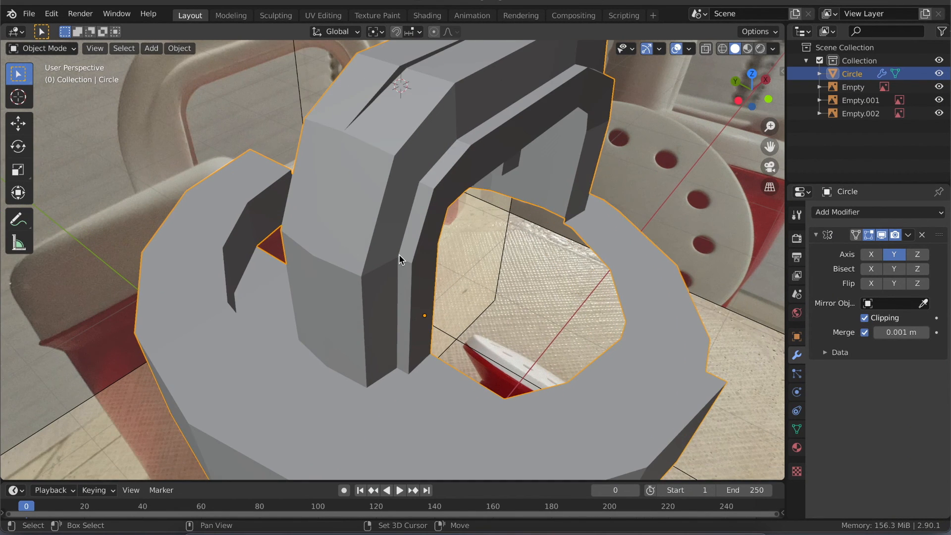
- Examine the handle's centre gap in Edit Mode, raise the mirror Merge distance to 0.027 m, and return to Object Mode
{"action": "key", "text": "Tab"}
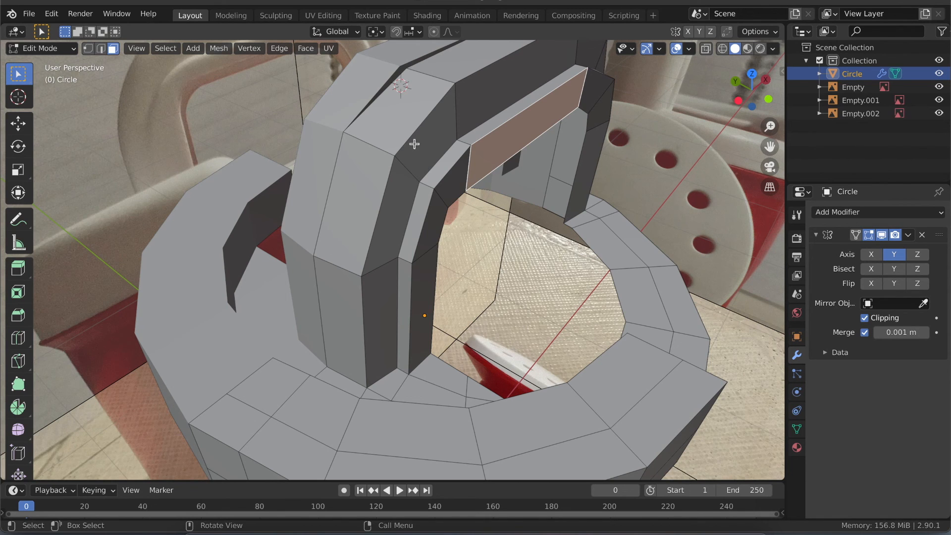
{"action": "middle_click_drag", "start_coordinate": [414, 144], "coordinate": [440, 118]}
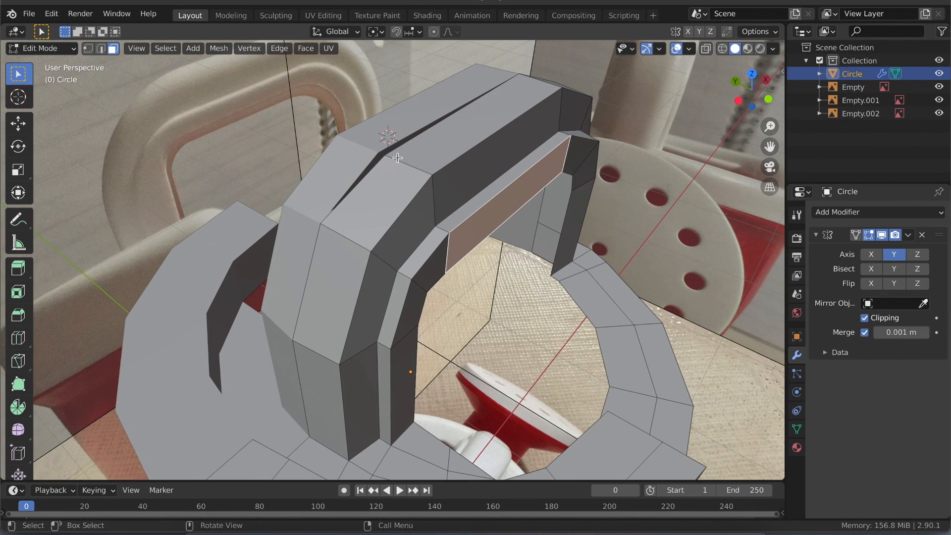
{"action": "mouse_move", "coordinate": [387, 159]}
{"action": "middle_mouse_down"}
{"action": "mouse_move", "coordinate": [357, 155]}
{"action": "mouse_move", "coordinate": [387, 154]}
{"action": "middle_mouse_up"}
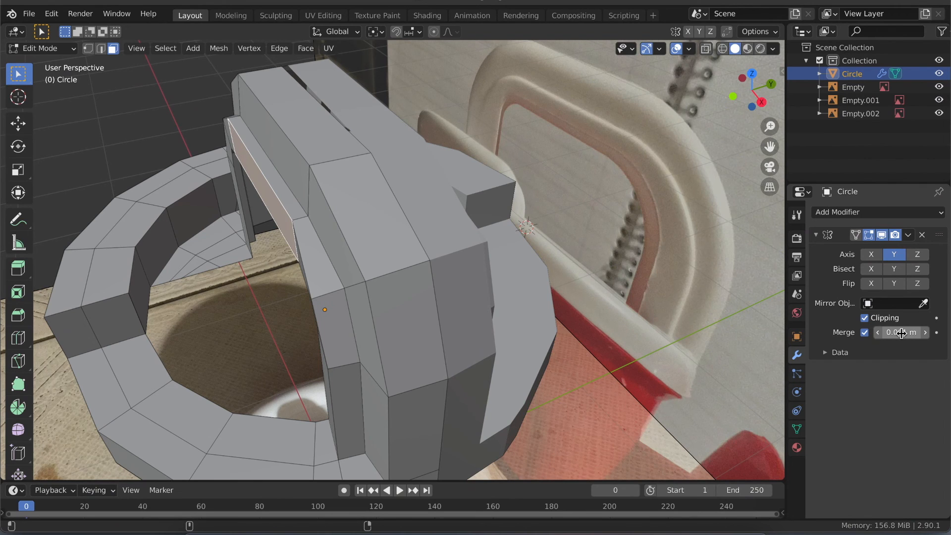
{"action": "left_click_drag", "start_coordinate": [901, 333], "coordinate": [859, 340]}
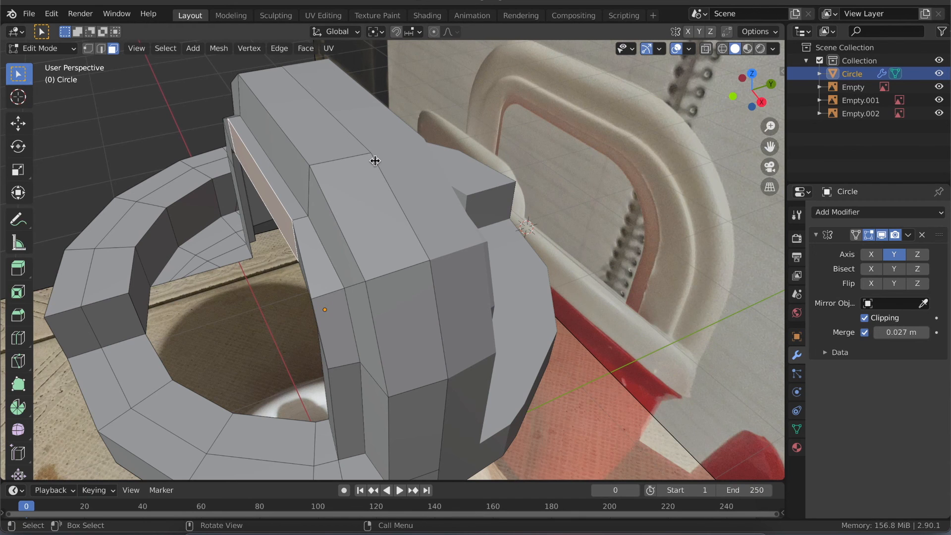
{"action": "key", "text": "Tab"}
- Hide the three reference image empties, Empty, Empty.001 and Empty.002, and view the mirrored mesh from above
{"action": "middle_click_drag", "start_coordinate": [342, 204], "coordinate": [342, 203]}
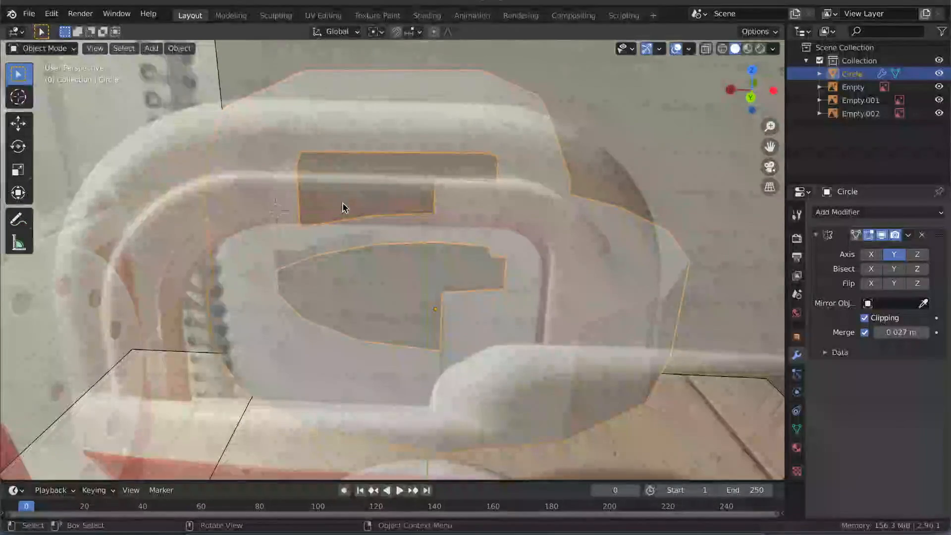
{"action": "left_click", "coordinate": [939, 113]}
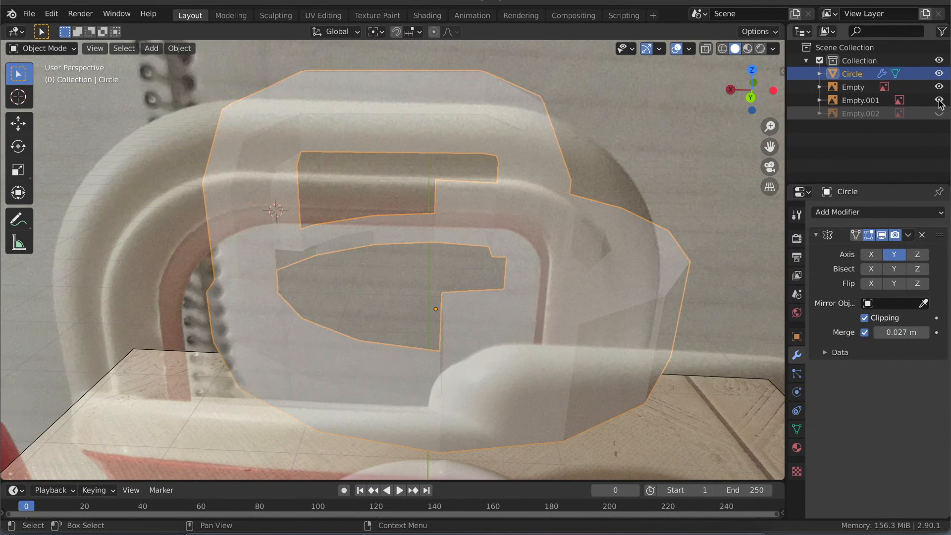
{"action": "left_click", "coordinate": [940, 99]}
{"action": "left_click", "coordinate": [939, 87]}
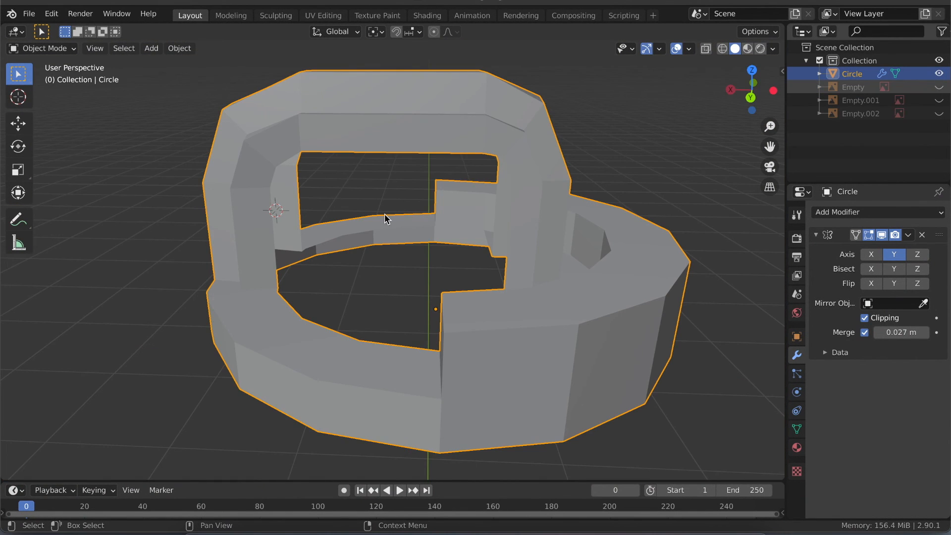
{"action": "middle_click_drag", "start_coordinate": [384, 213], "coordinate": [358, 230]}
{"action": "scroll", "coordinate": [358, 230], "scroll_direction": "down", "scroll_amount": 3}
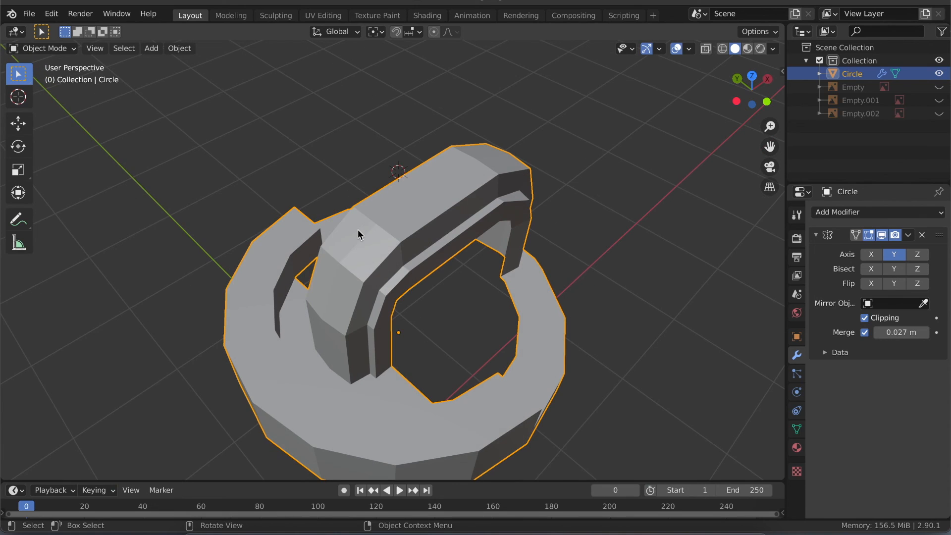
- Apply the Mirror modifier to the jug mesh
{"action": "middle_click_drag", "start_coordinate": [760, 283], "coordinate": [760, 282], "text": "shift"}
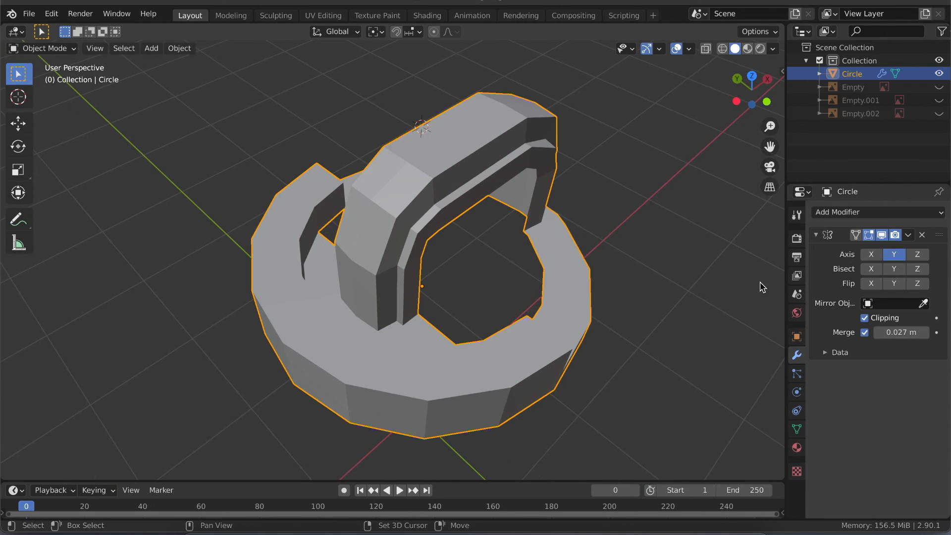
{"action": "left_click", "coordinate": [909, 235]}
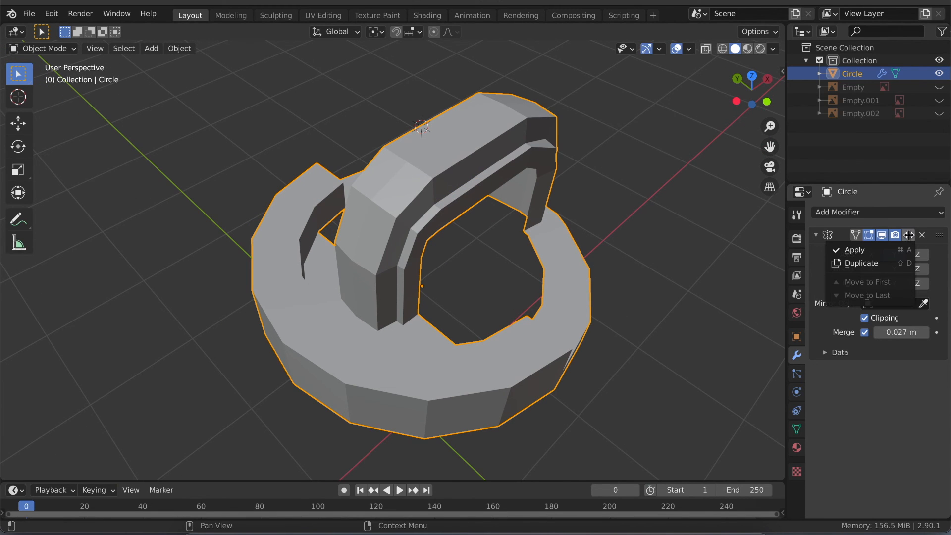
{"action": "left_click", "coordinate": [877, 251]}
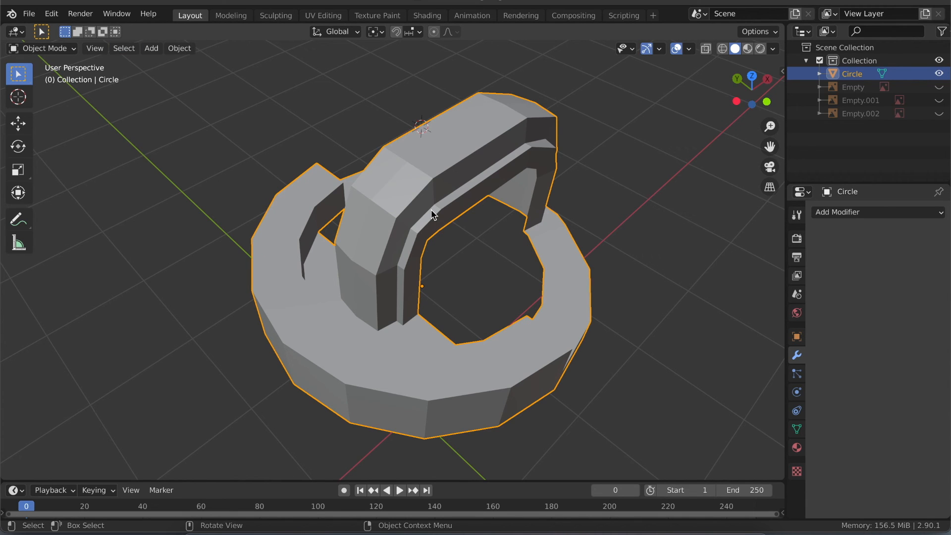
- Deselect all faces of the jug mesh in Edit Mode, save the file, and return to Object Mode
{"action": "key", "text": "Tab"}
{"action": "scroll", "coordinate": [417, 244], "scroll_direction": "up", "scroll_amount": 3}
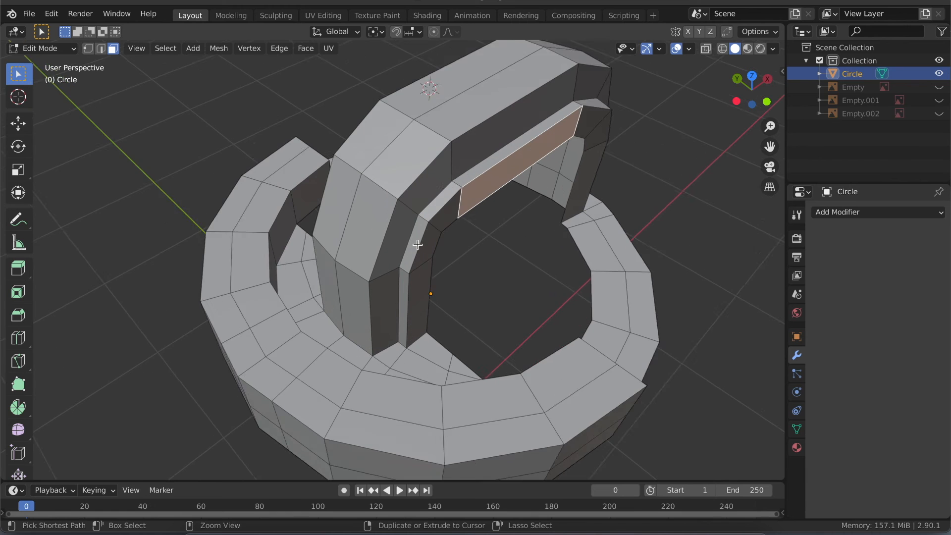
{"action": "key", "text": "alt+a"}
{"action": "middle_click_drag", "start_coordinate": [418, 244], "coordinate": [366, 239]}
{"action": "middle_click_drag", "start_coordinate": [418, 245], "coordinate": [418, 245]}
{"action": "key", "text": "ctrl+s"}
{"action": "key", "text": "Tab"}
{"action": "key", "text": "ctrl"}
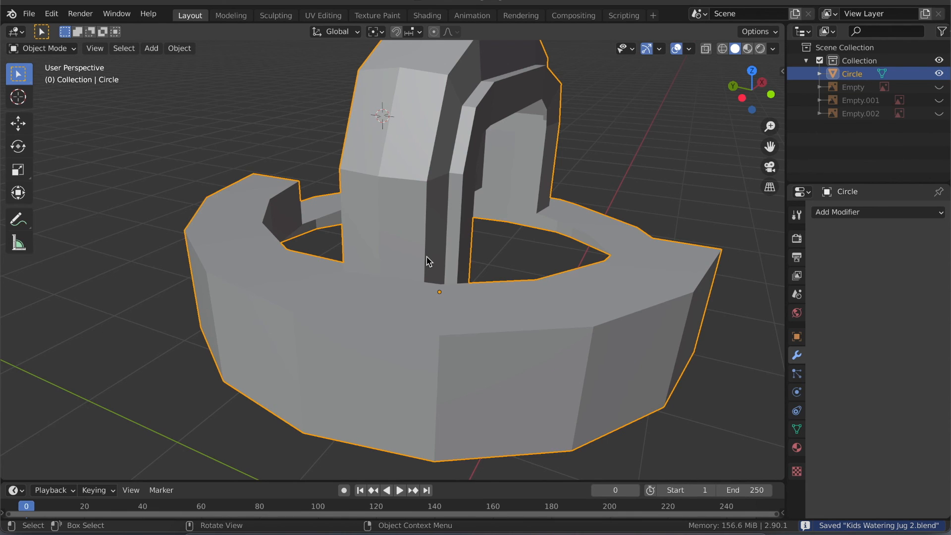
- Add a Subdivision Surface modifier to the jug mesh
{"action": "scroll", "coordinate": [428, 261], "scroll_direction": "down", "scroll_amount": 3}
{"action": "key", "text": "ctrl"}
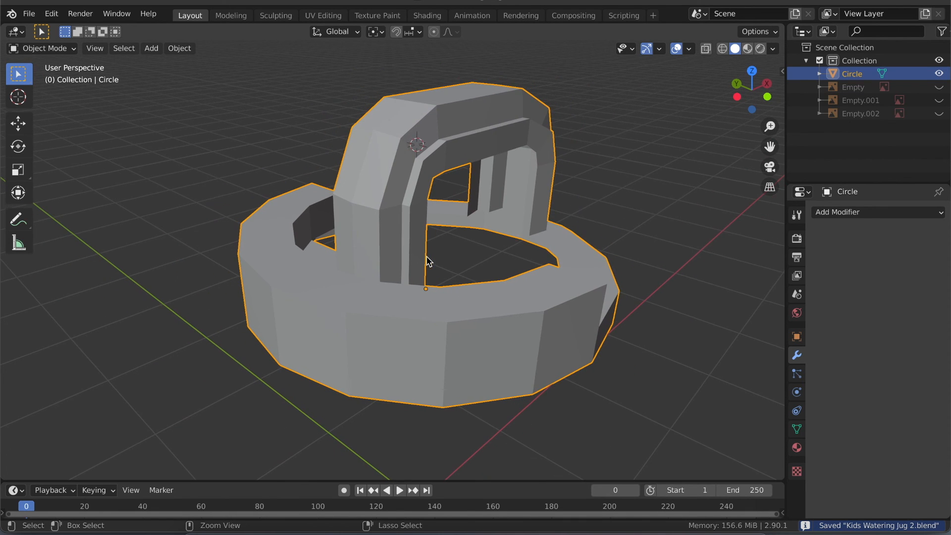
{"action": "left_click", "coordinate": [831, 217]}
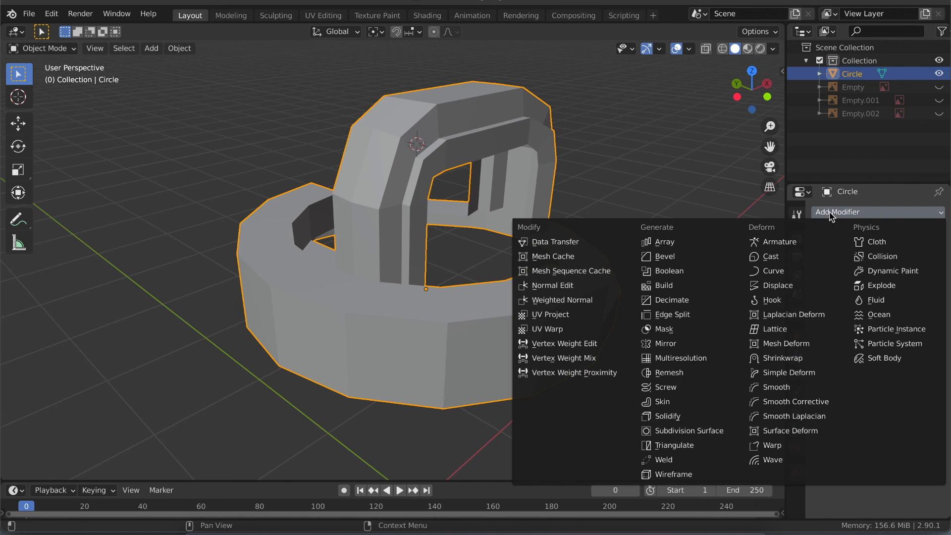
{"action": "left_click", "coordinate": [665, 432]}
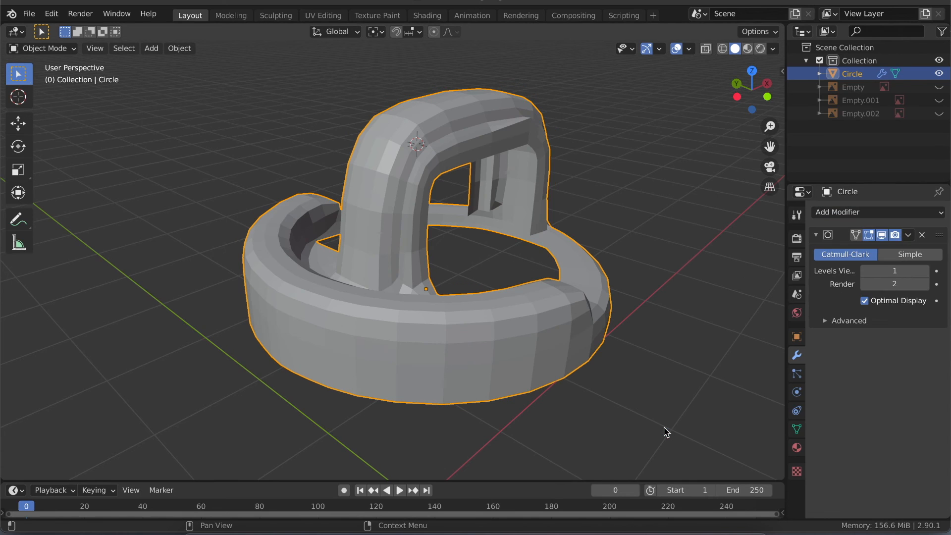
- Set the Subdivision Surface modifier's viewport and render levels both to 4
{"action": "middle_click_drag", "start_coordinate": [511, 305], "coordinate": [514, 310]}
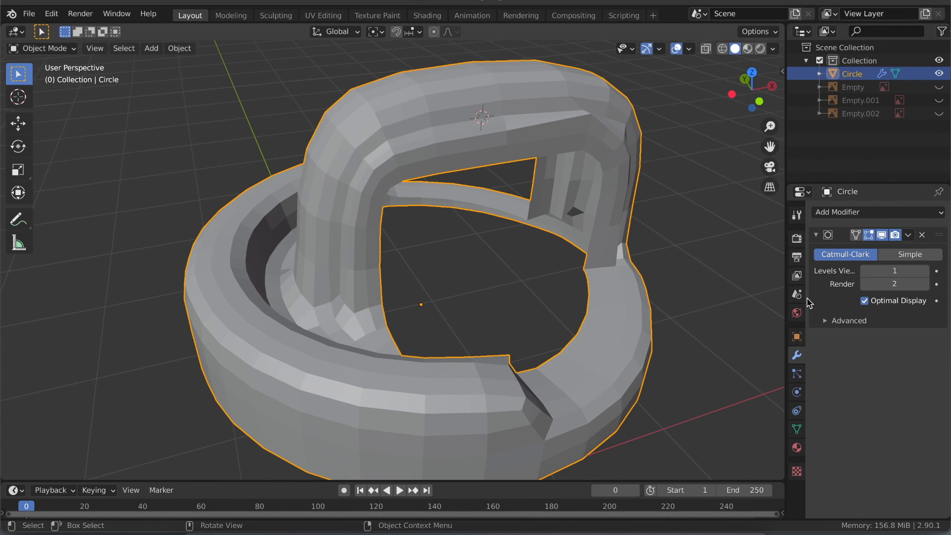
{"action": "left_click", "coordinate": [928, 273]}
{"action": "left_click", "coordinate": [928, 272]}
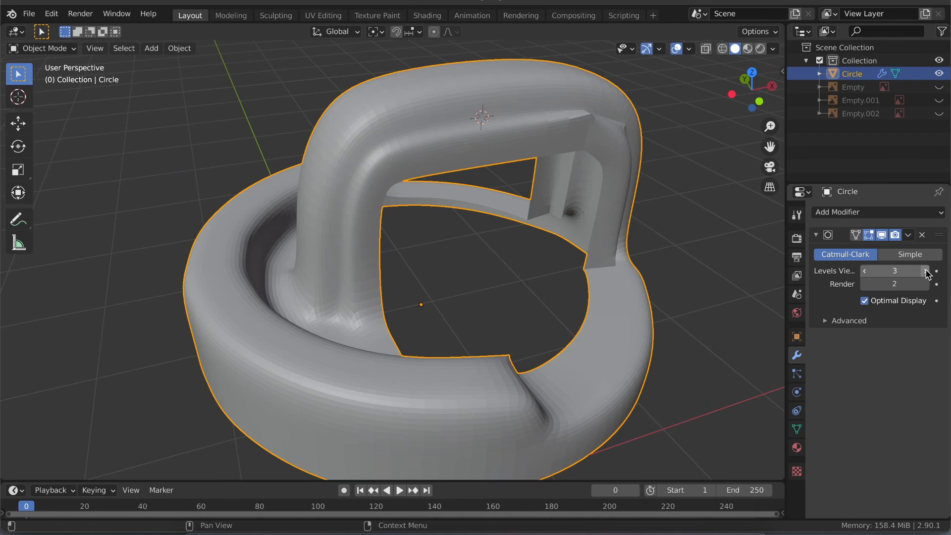
{"action": "left_click", "coordinate": [928, 272]}
{"action": "left_click", "coordinate": [926, 285]}
{"action": "left_click", "coordinate": [925, 284]}
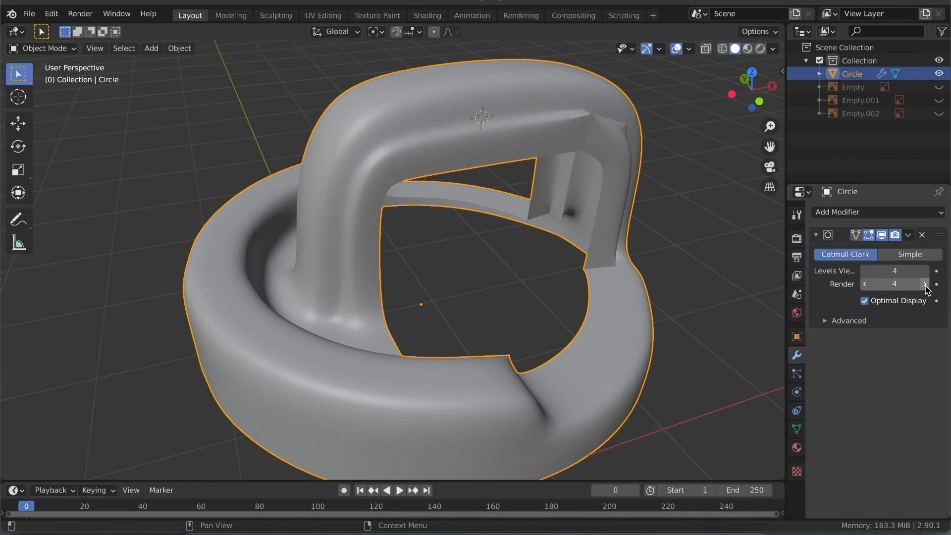
- Frame the jug mesh in the viewport and inspect the smoothed handle and ring
{"action": "key", "text": "Home"}
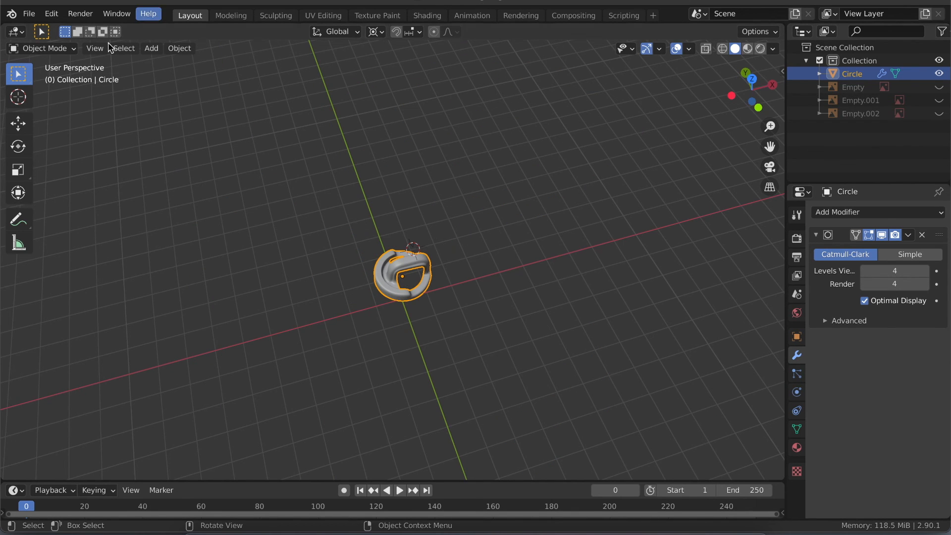
{"action": "left_click", "coordinate": [95, 48]}
{"action": "left_click", "coordinate": [111, 122]}
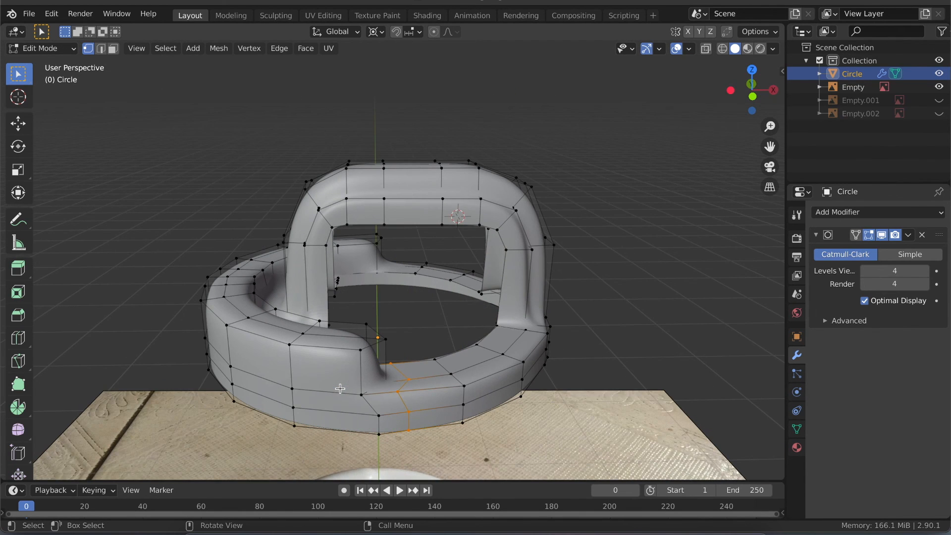
{"action": "mouse_move", "coordinate": [340, 388]}
{"action": "middle_mouse_down"}
{"action": "mouse_move", "coordinate": [521, 276]}
{"action": "mouse_move", "coordinate": [545, 298]}
{"action": "mouse_move", "coordinate": [333, 396]}
{"action": "middle_mouse_up"}
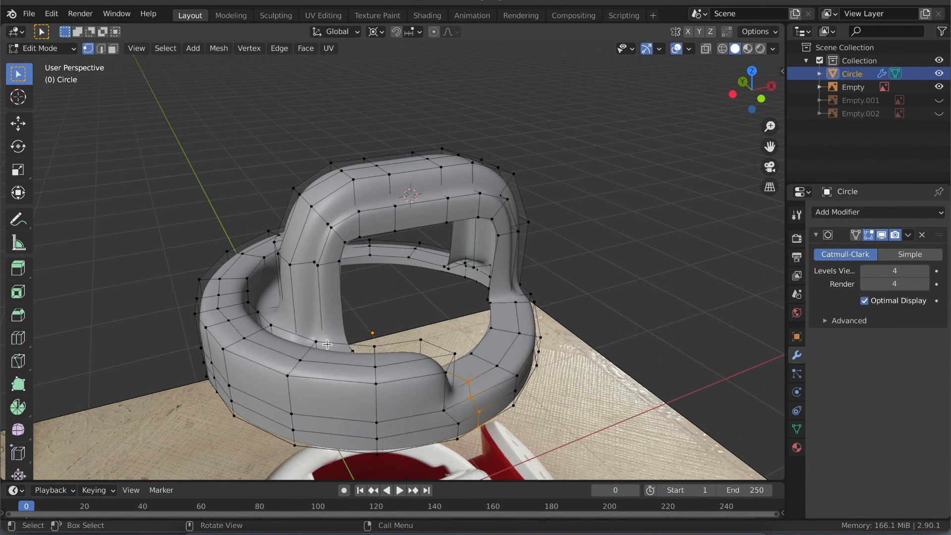
- In Object Mode, add a mesh circle with 22 vertices at the 3D cursor
{"action": "key", "text": "Tab"}
{"action": "key", "text": "shift+a"}
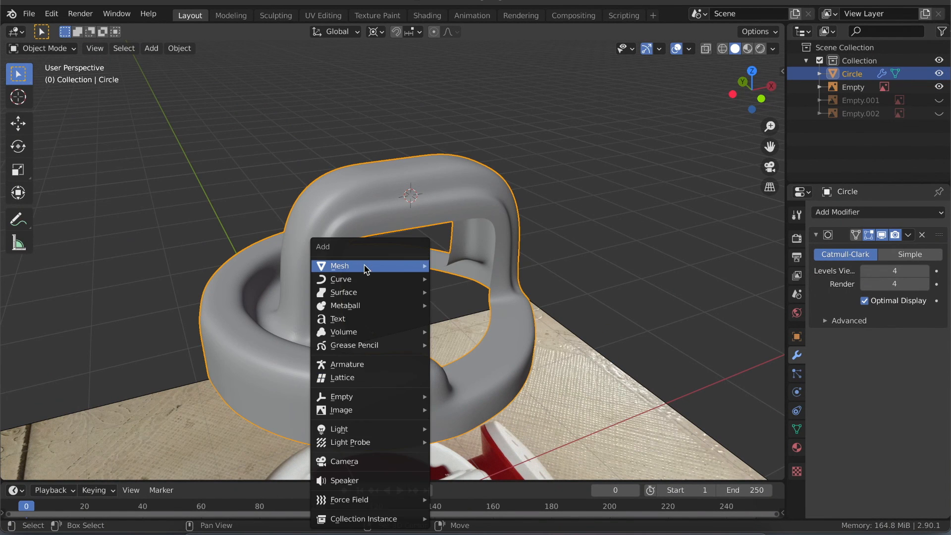
{"action": "mouse_move", "coordinate": [367, 265]}
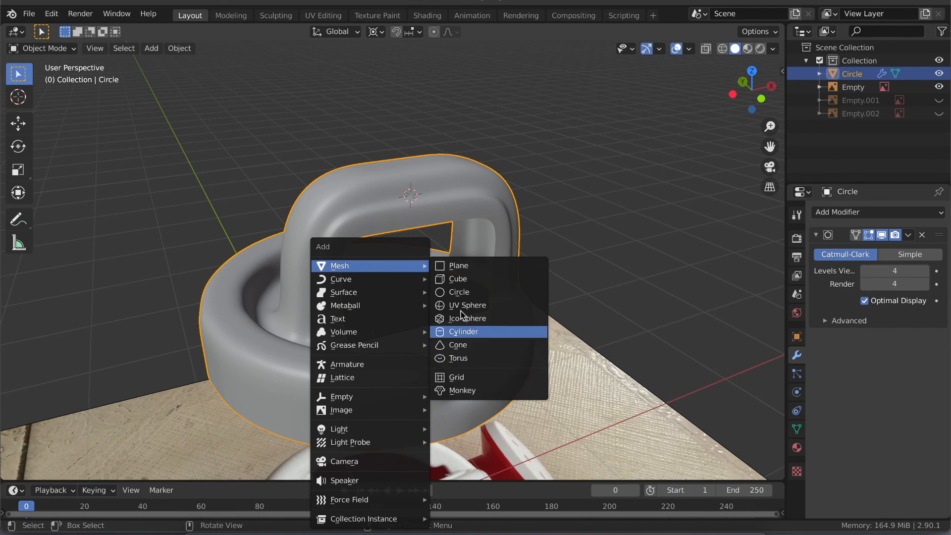
{"action": "left_click", "coordinate": [461, 294]}
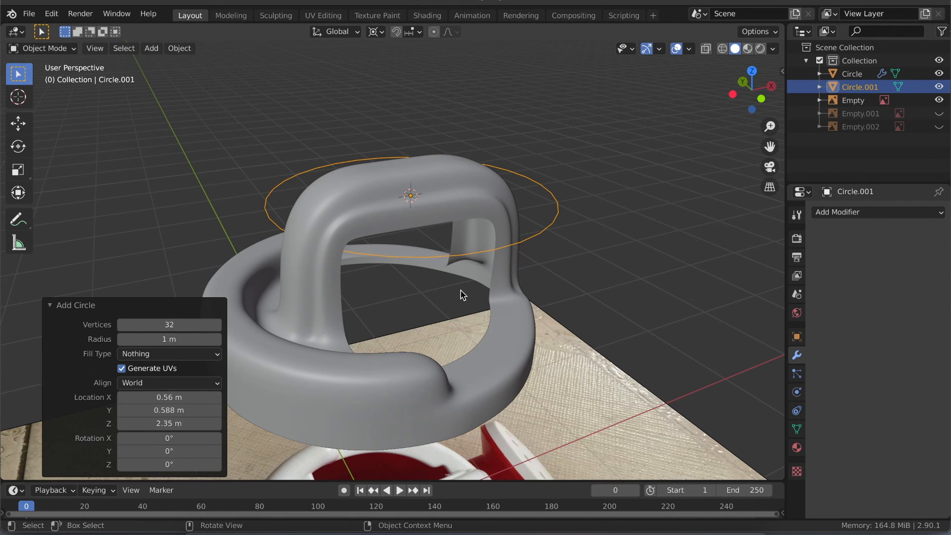
{"action": "left_click", "coordinate": [166, 325]}
{"action": "type", "text": "2"}
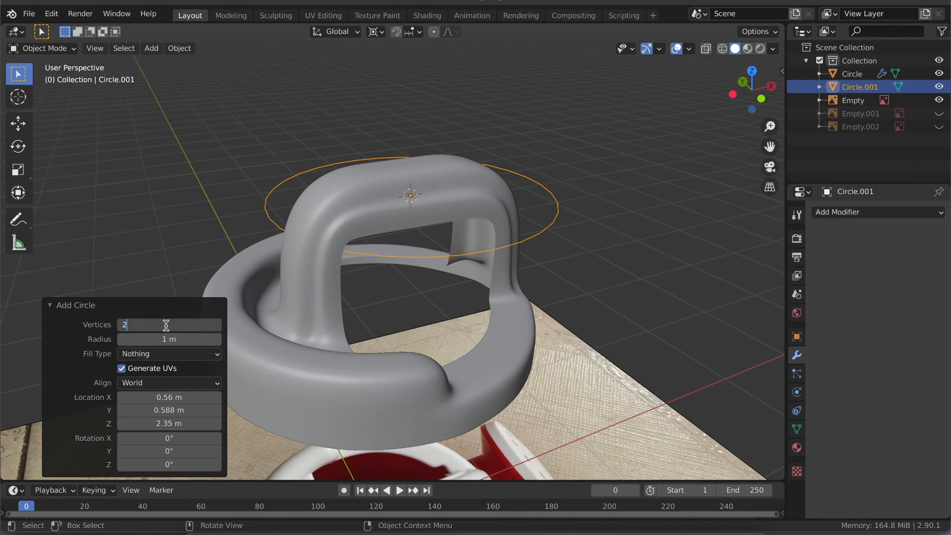
{"action": "type", "text": "2"}
{"action": "key", "text": "Return"}
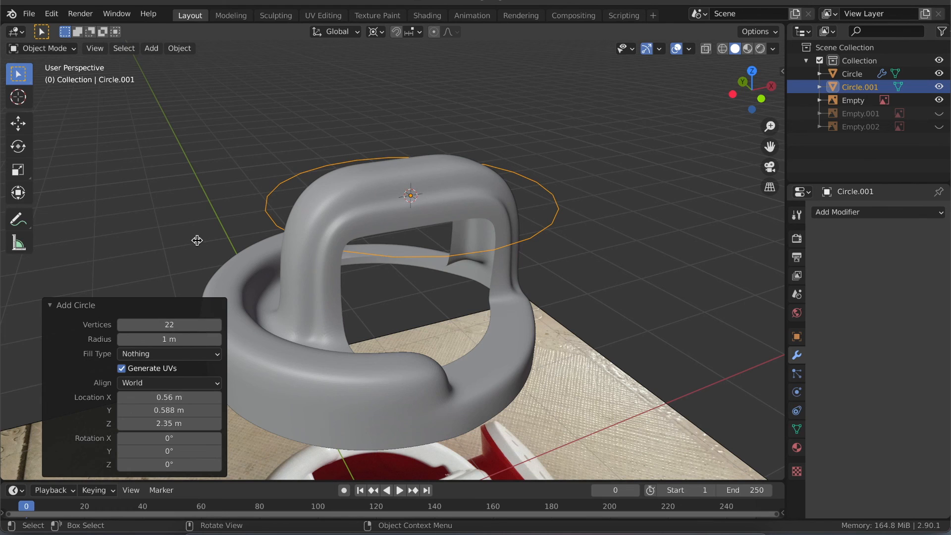
- Check the new circle's vertices in Edit Mode, return to Object Mode, and delete the circle
{"action": "key", "text": "Tab"}
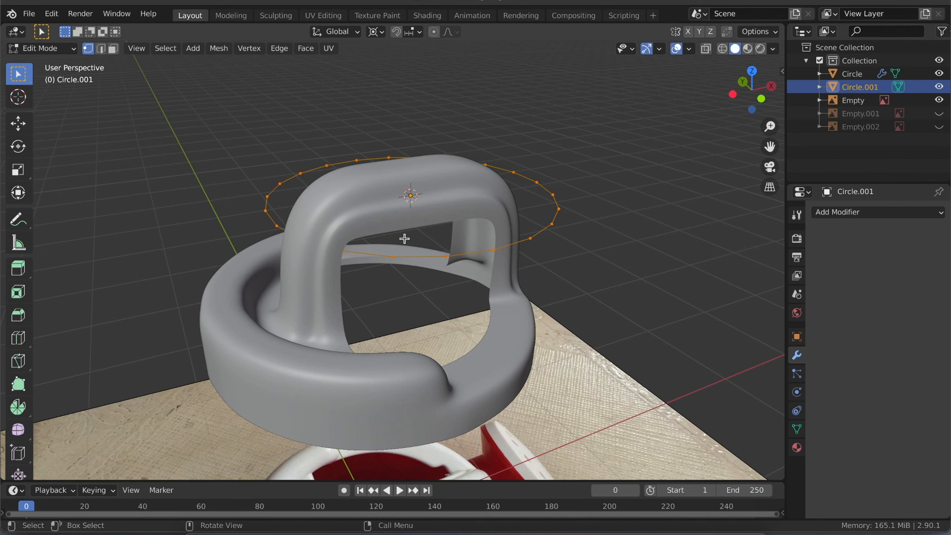
{"action": "key", "text": "Tab"}
{"action": "key", "text": "x"}
{"action": "left_click", "coordinate": [364, 181]}
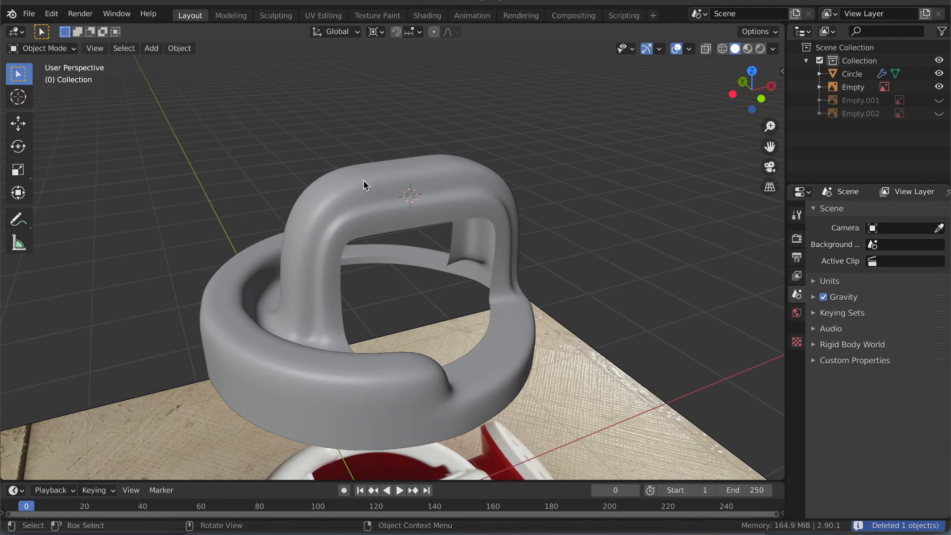
- Select the jug mesh and compare its control cage in Edit Mode with the smoothed surface from several sides
{"action": "middle_click_drag", "start_coordinate": [293, 369], "coordinate": [216, 371]}
{"action": "left_click", "coordinate": [284, 371]}
{"action": "key", "text": "Tab"}
{"action": "key", "text": "Tab"}
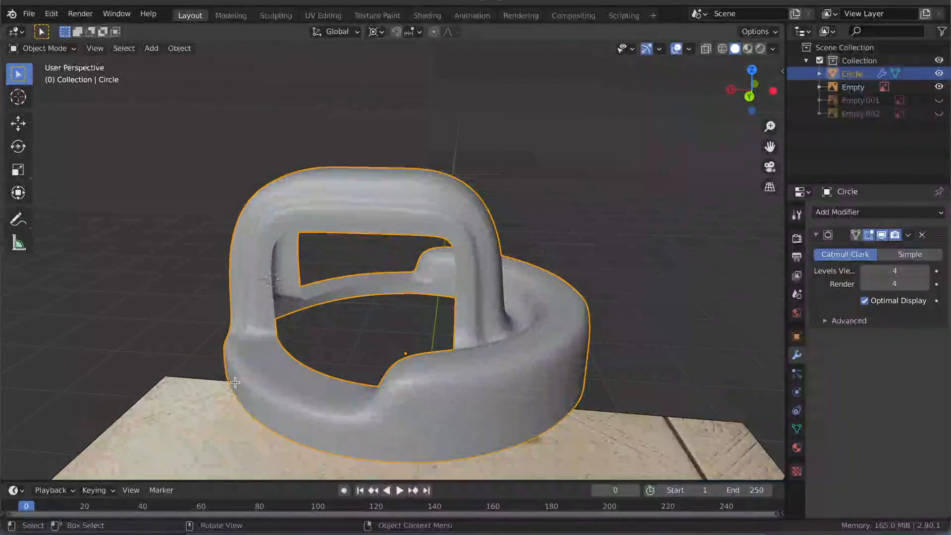
{"action": "key", "text": "Tab"}
{"action": "middle_click_drag", "start_coordinate": [448, 379], "coordinate": [436, 409]}
{"action": "key", "text": "Tab"}
{"action": "key", "text": "Tab"}
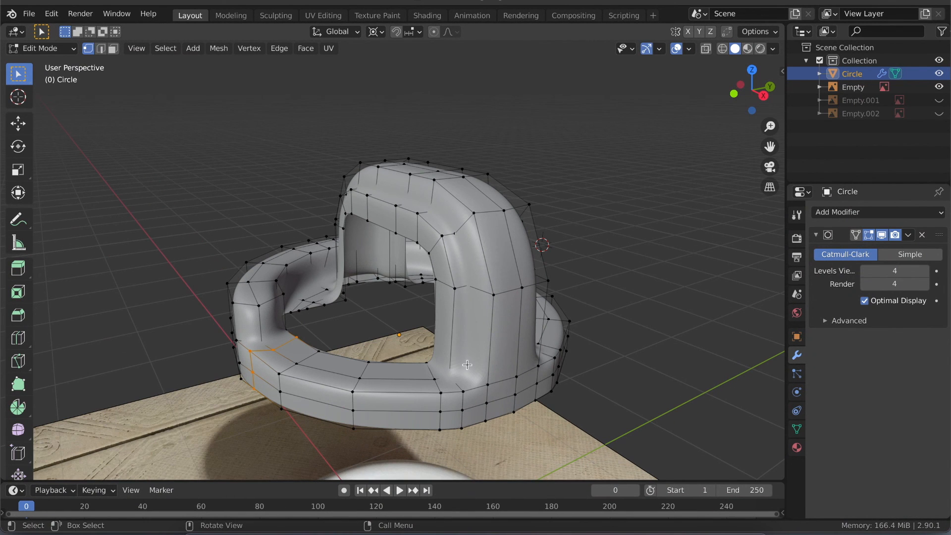
{"action": "key", "text": "Tab"}
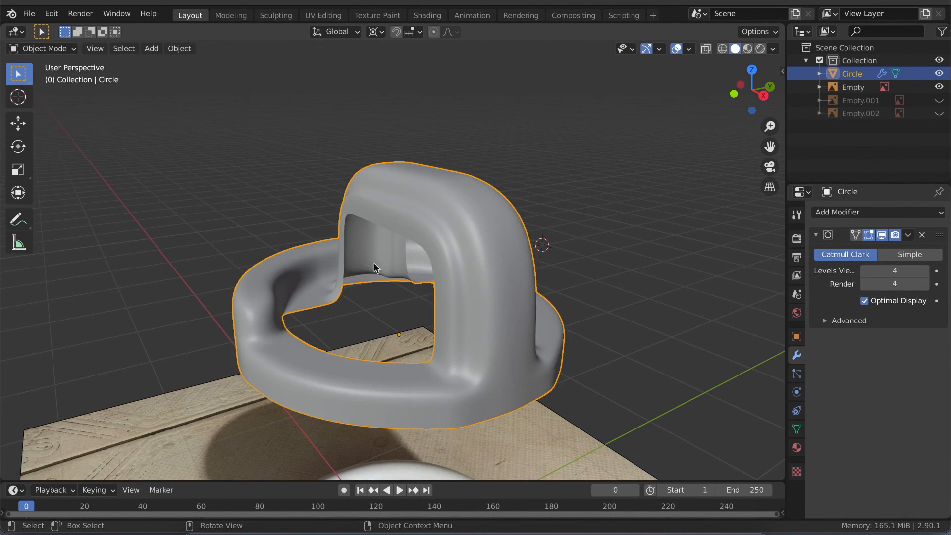
- Compare the smoothed handle and ring with the watering jug in the reference image below
{"action": "middle_click_drag", "start_coordinate": [367, 268], "coordinate": [366, 266]}
{"action": "scroll", "coordinate": [367, 266], "scroll_direction": "down", "scroll_amount": 4, "text": "ctrl"}
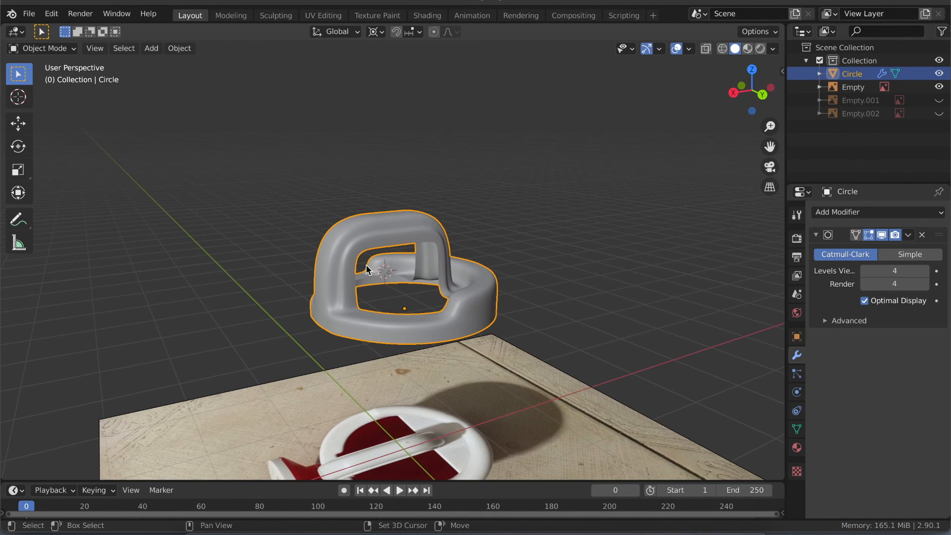
{"action": "scroll", "coordinate": [366, 266], "scroll_direction": "down", "scroll_amount": 4, "text": "shift"}
{"action": "scroll", "coordinate": [367, 270], "scroll_direction": "down", "scroll_amount": 1, "text": "shift"}
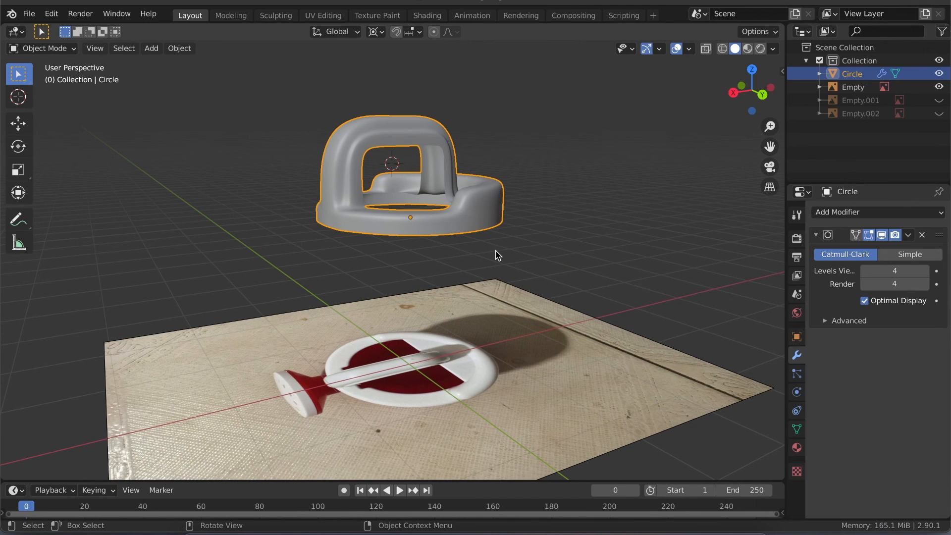
{"action": "scroll", "coordinate": [495, 250], "scroll_direction": "up", "scroll_amount": 4}
{"action": "scroll", "coordinate": [495, 251], "scroll_direction": "up", "scroll_amount": 8, "text": "ctrl"}
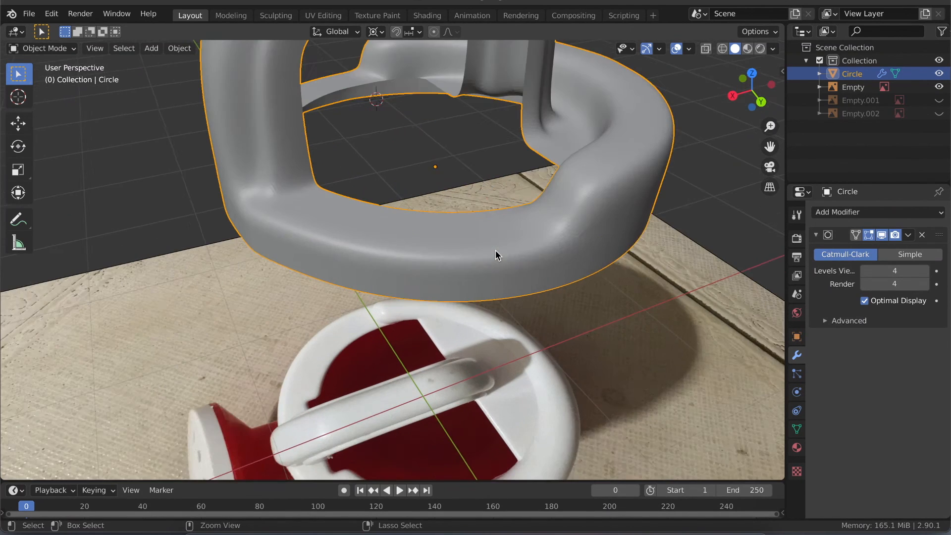
{"action": "scroll", "coordinate": [495, 251], "scroll_direction": "down", "scroll_amount": 5, "text": "ctrl"}
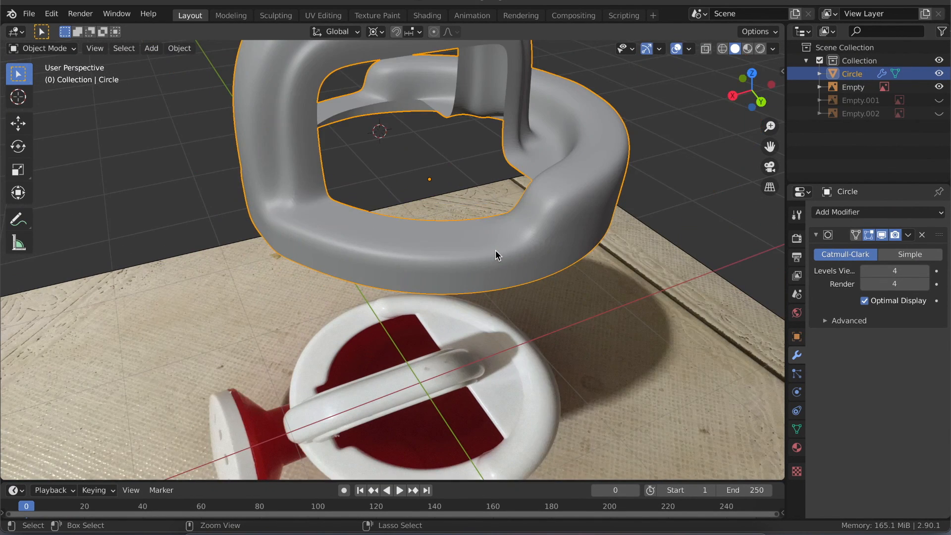
{"action": "scroll", "coordinate": [496, 251], "scroll_direction": "down", "scroll_amount": 2, "text": "ctrl"}
{"action": "scroll", "coordinate": [496, 250], "scroll_direction": "up", "scroll_amount": 4, "text": "shift"}
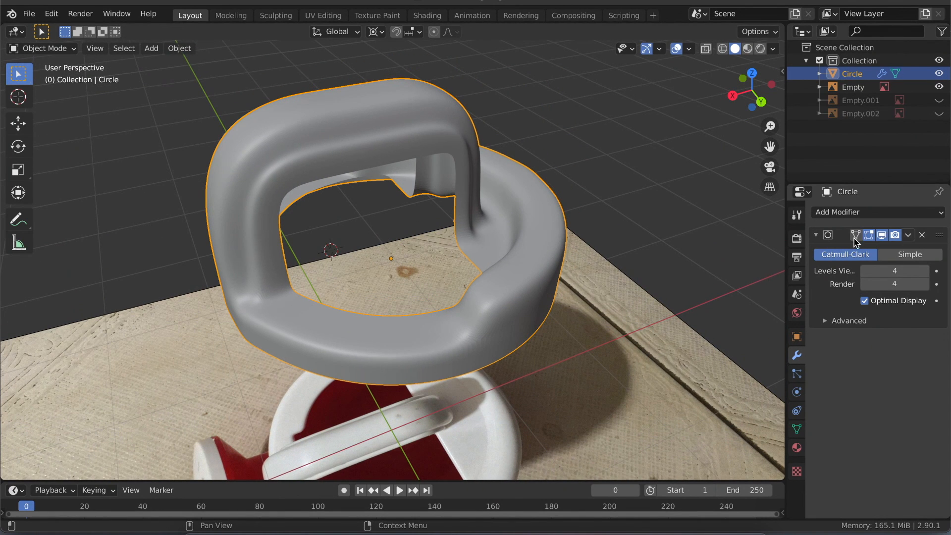
- Apply the Subdivision Surface modifier to the jug mesh and add a Solidify modifier
{"action": "left_click", "coordinate": [909, 236]}
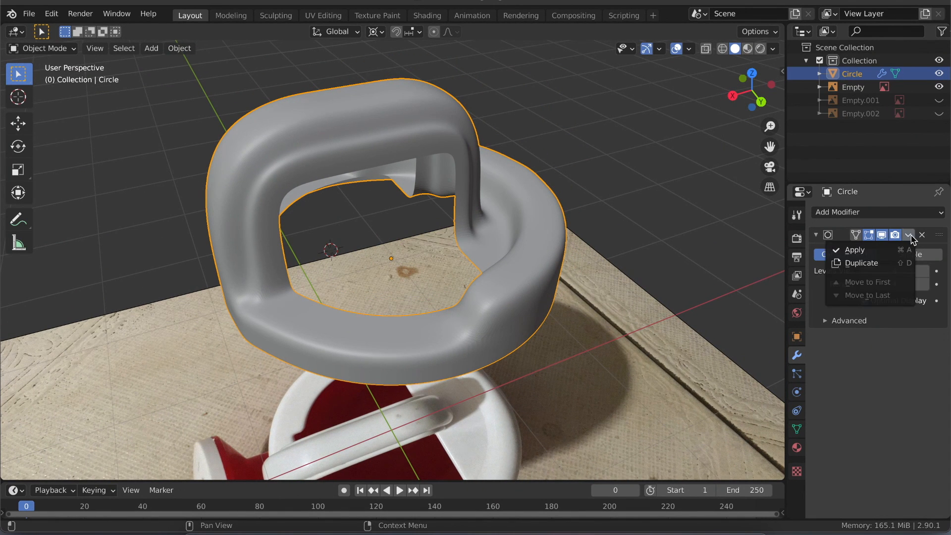
{"action": "left_click", "coordinate": [867, 254]}
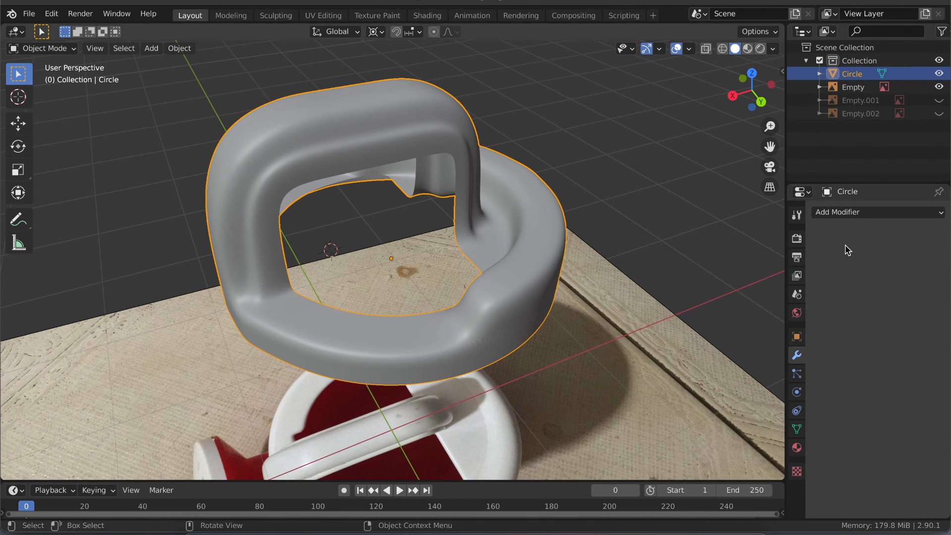
{"action": "left_click", "coordinate": [842, 214]}
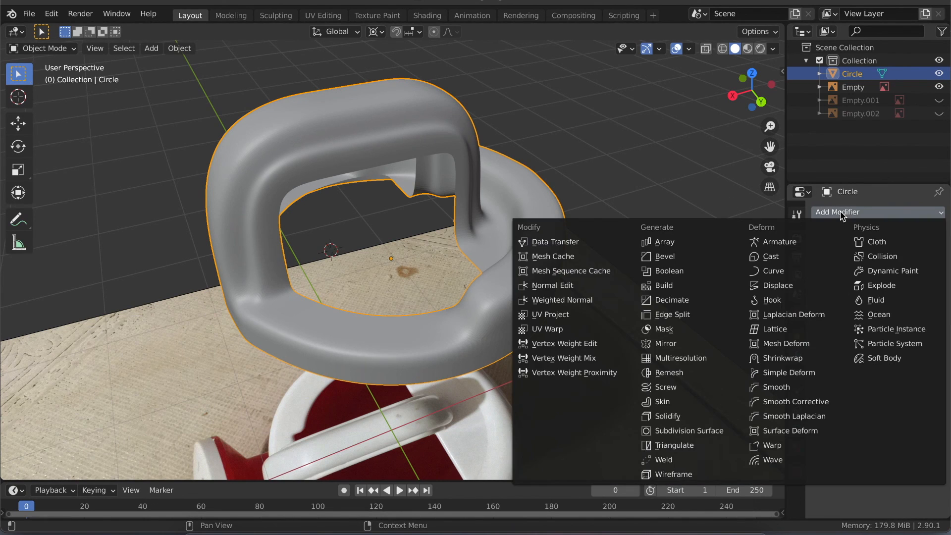
{"action": "left_click", "coordinate": [672, 418]}
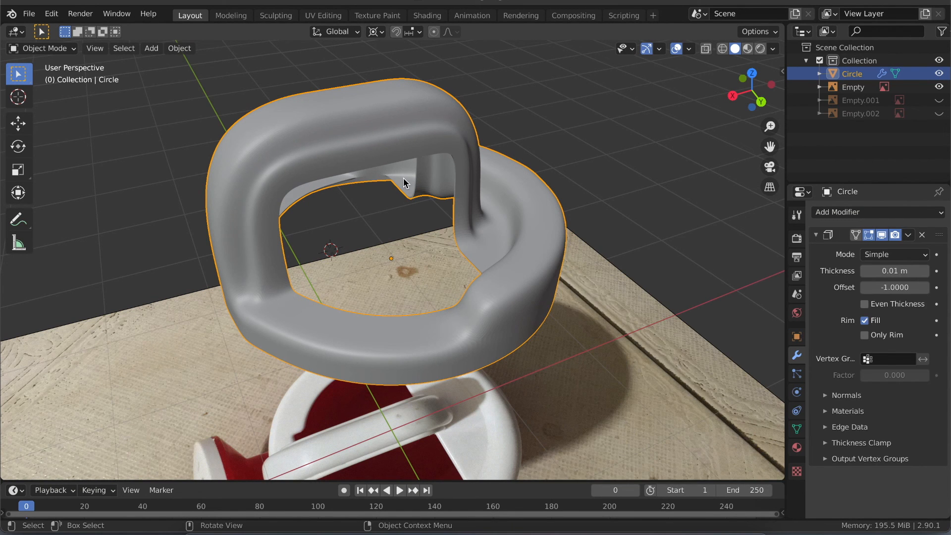
- Set the Solidify modifier's thickness to 0.02 m
{"action": "scroll", "coordinate": [403, 178], "scroll_direction": "up", "scroll_amount": 3}
{"action": "scroll", "coordinate": [403, 177], "scroll_direction": "down", "scroll_amount": 5}
{"action": "scroll", "coordinate": [403, 177], "scroll_direction": "down", "scroll_amount": 1}
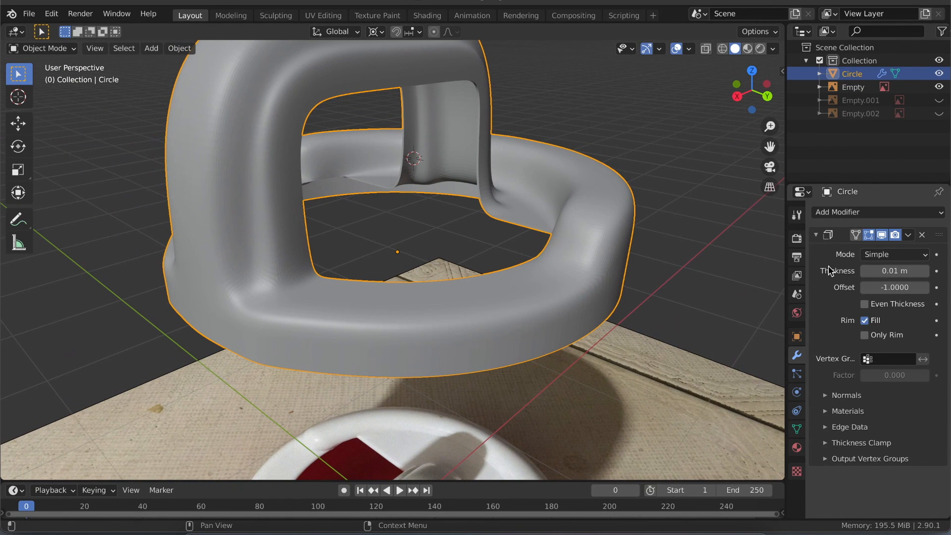
{"action": "left_click", "coordinate": [925, 270]}
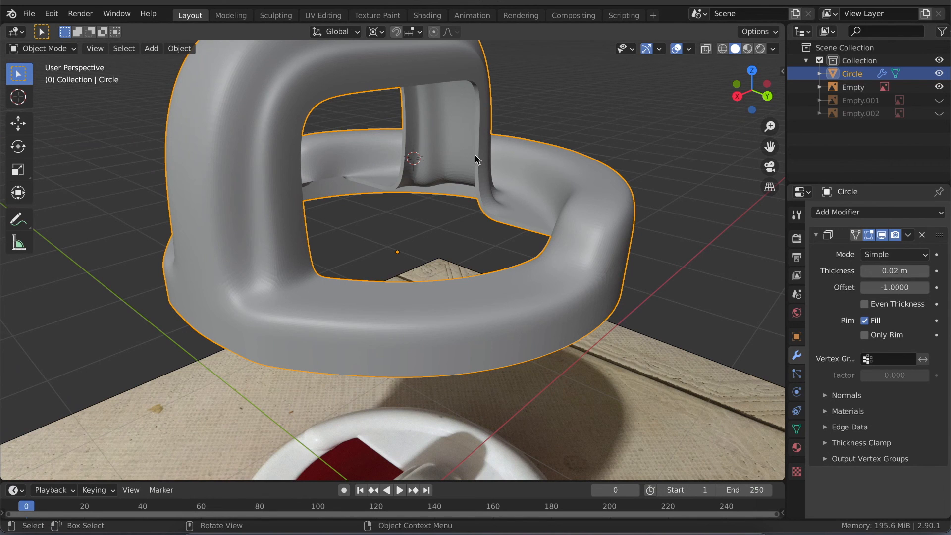
- Examine the dense jug mesh in Edit Mode, return to Object Mode, and undo the last Solidify thickness change
{"action": "key", "text": "Tab"}
{"action": "key", "text": "Tab"}
{"action": "key", "text": "Tab"}
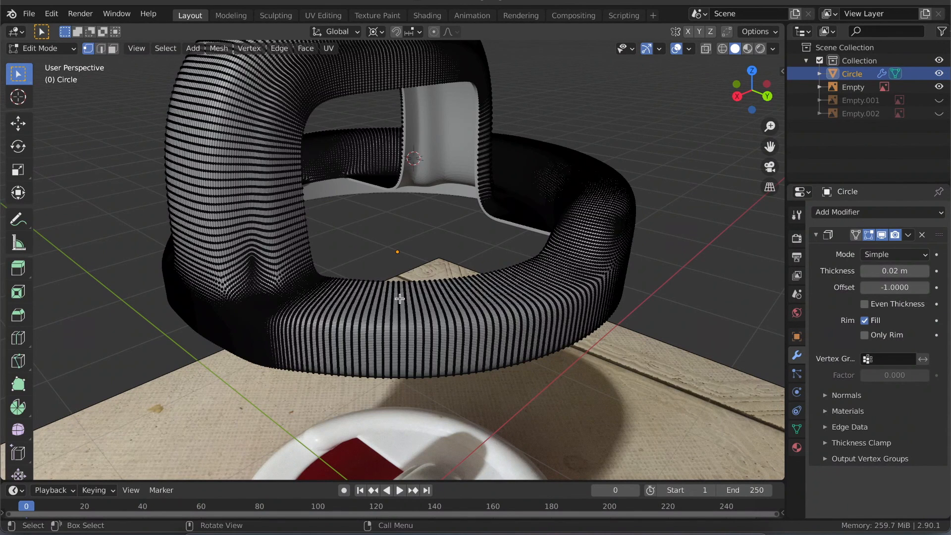
{"action": "key", "text": "Tab"}
{"action": "key", "text": "Tab"}
{"action": "key", "text": "Tab"}
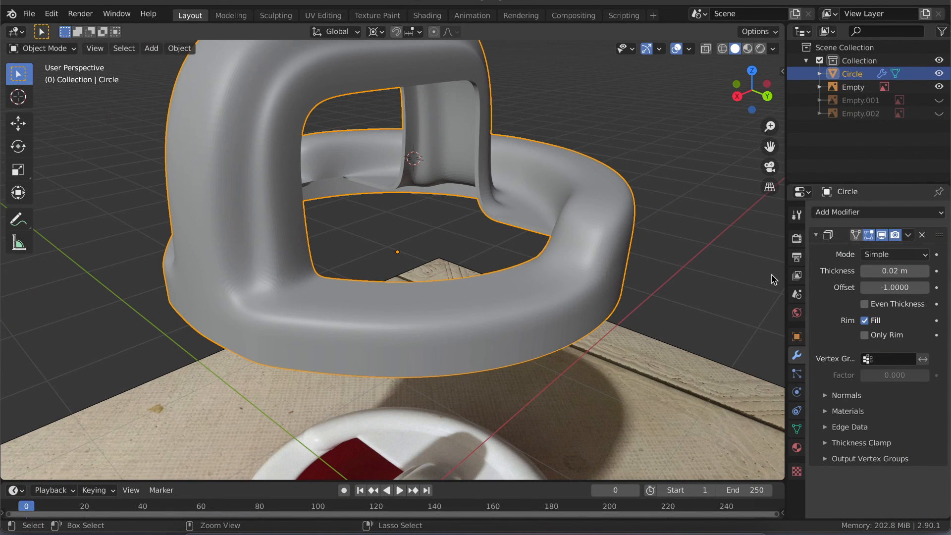
{"action": "key", "text": "Tab"}
{"action": "key", "text": "Tab"}
{"action": "key", "text": "ctrl+z"}
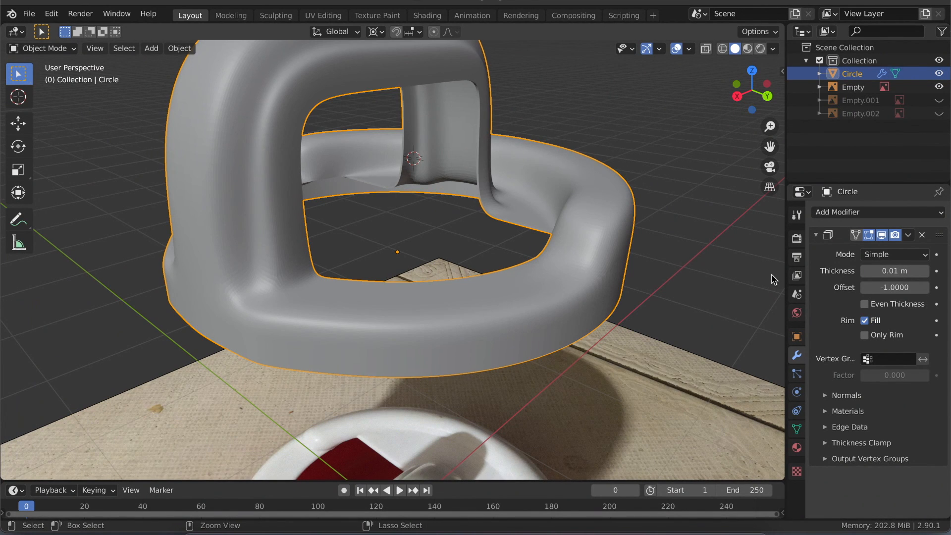
- Undo back to the unapplied Subdivision Surface modifier on the jug mesh and add a Solidify modifier with 0.02 m thickness
{"action": "key", "text": "ctrl+z"}
{"action": "key", "text": "ctrl+z"}
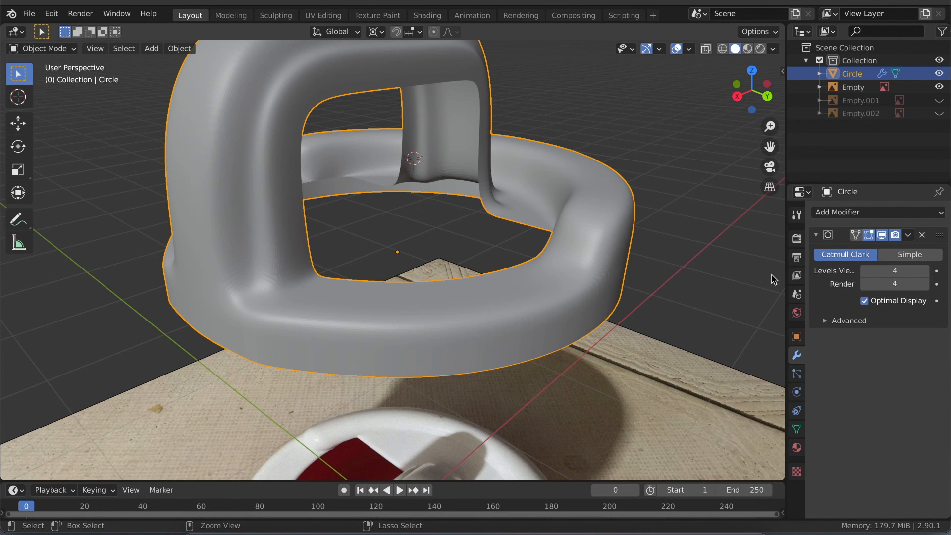
{"action": "left_click", "coordinate": [881, 213]}
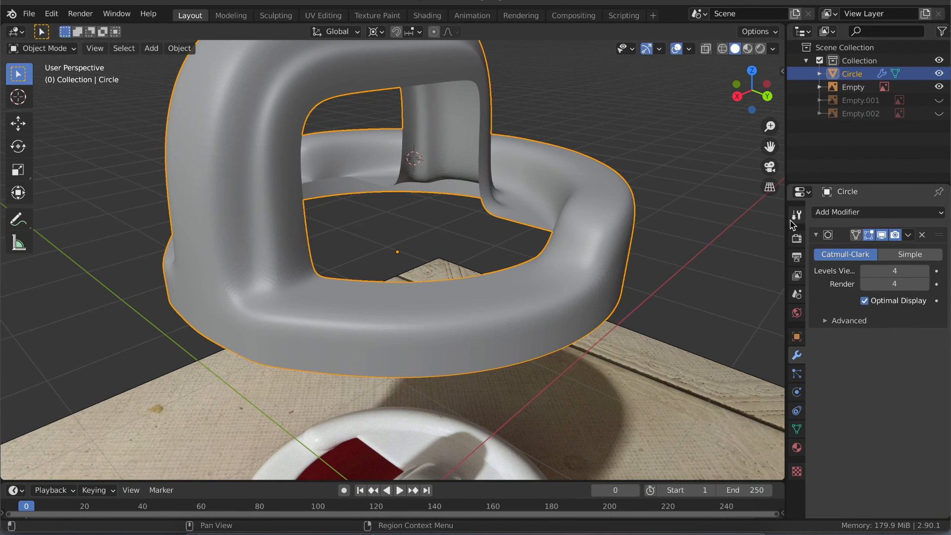
{"action": "left_click", "coordinate": [875, 215]}
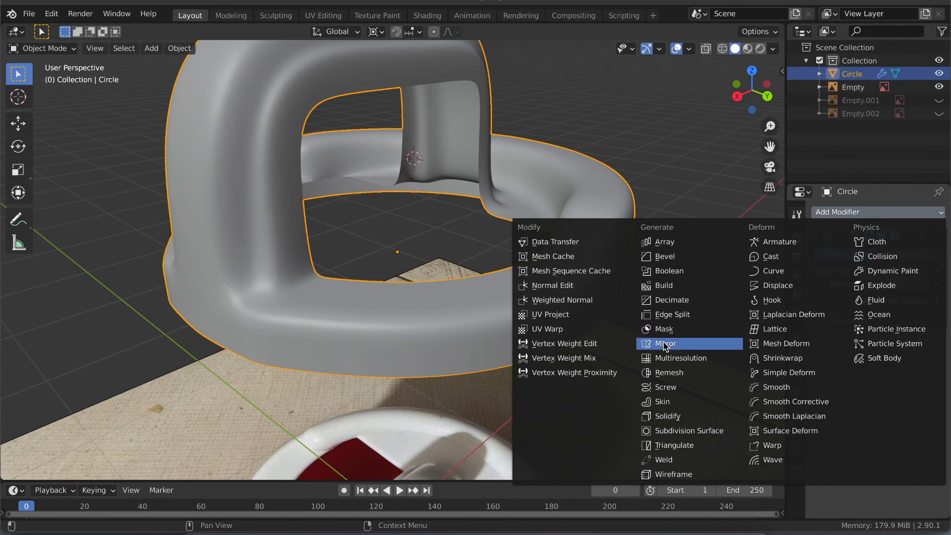
{"action": "left_click", "coordinate": [667, 416]}
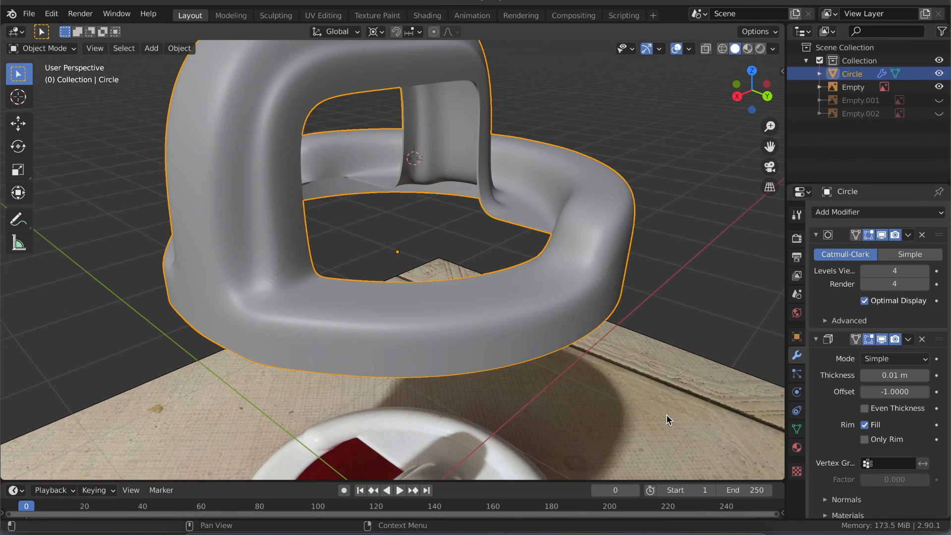
{"action": "left_click", "coordinate": [925, 376]}
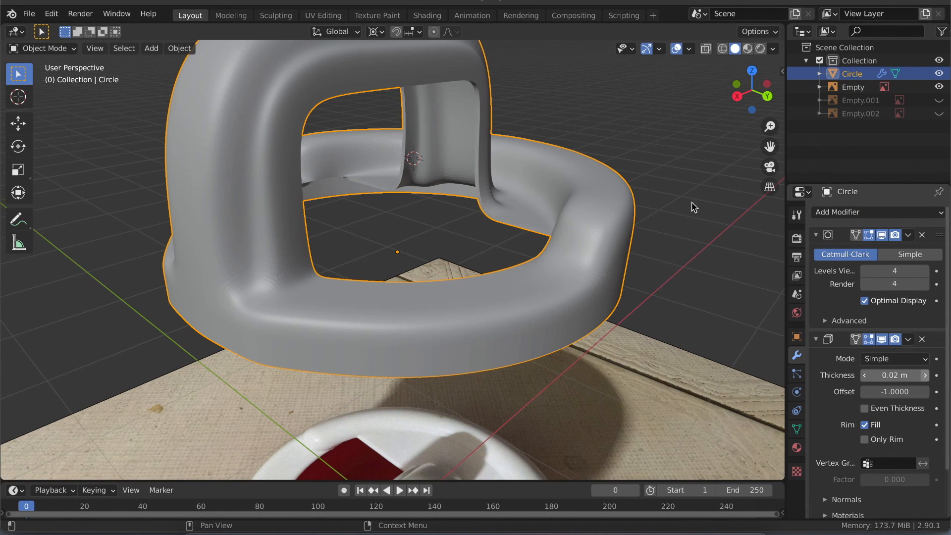
{"action": "key", "text": "alt+a"}
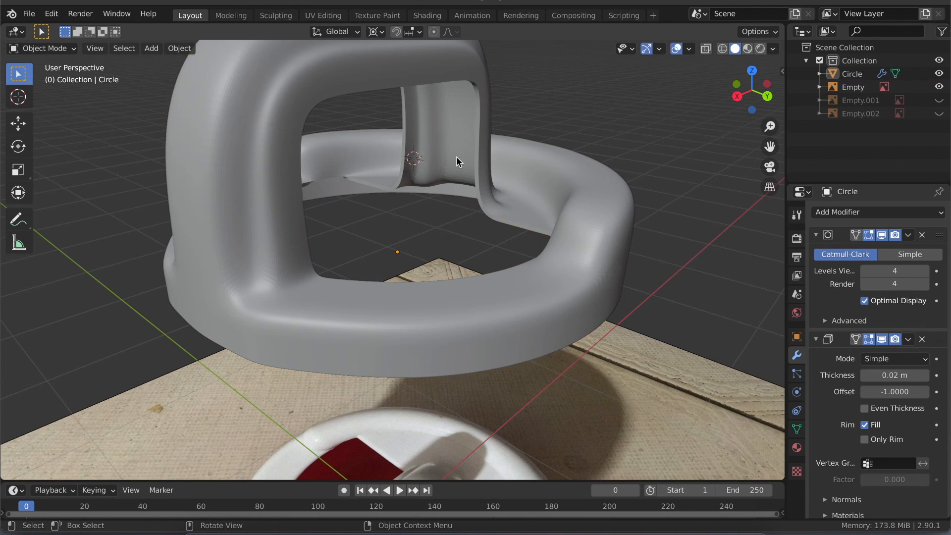
{"action": "scroll", "coordinate": [456, 156], "scroll_direction": "down", "scroll_amount": 5}
{"action": "scroll", "coordinate": [456, 156], "scroll_direction": "down", "scroll_amount": 1}
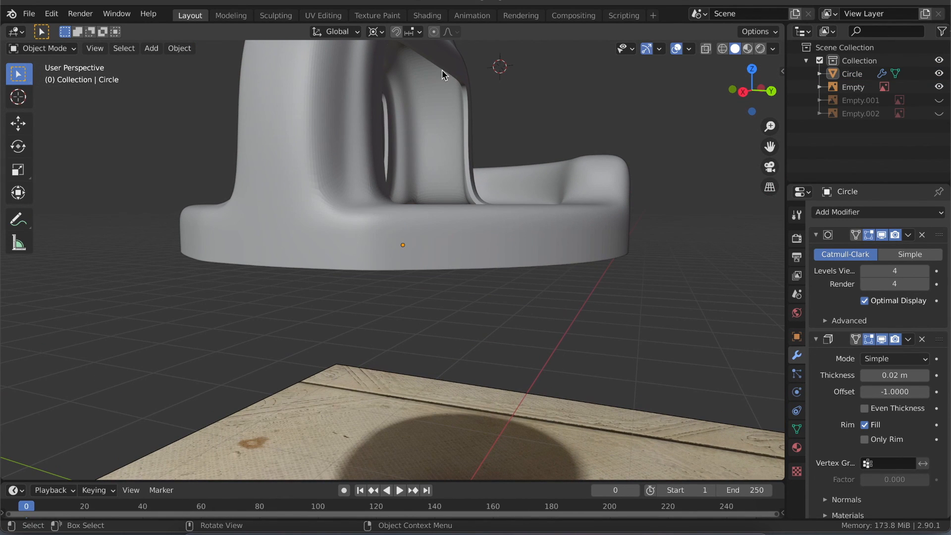
{"action": "scroll", "coordinate": [426, 245], "scroll_direction": "down", "scroll_amount": 8}
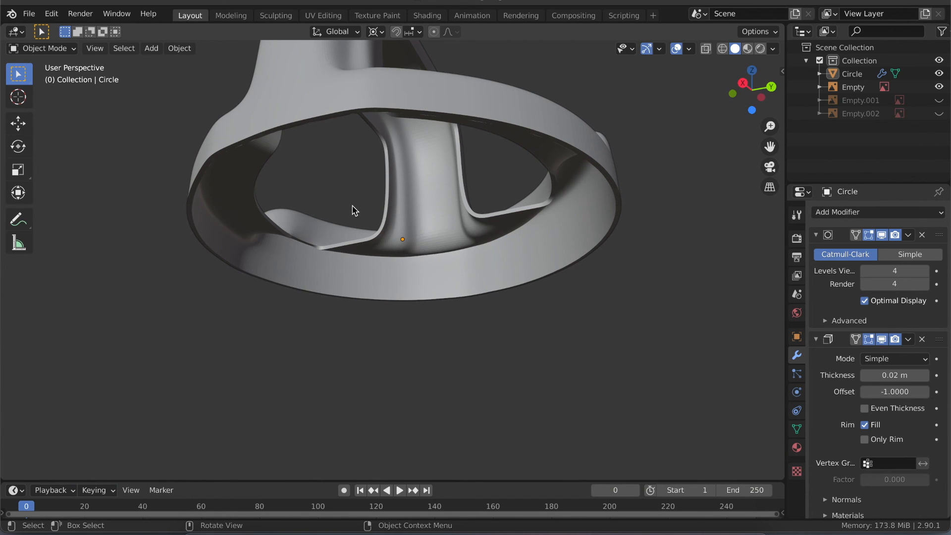
{"action": "scroll", "coordinate": [352, 208], "scroll_direction": "up", "scroll_amount": 5}
- Open the recent file Kids Watering Jug.blend
{"action": "left_click", "coordinate": [29, 13]}
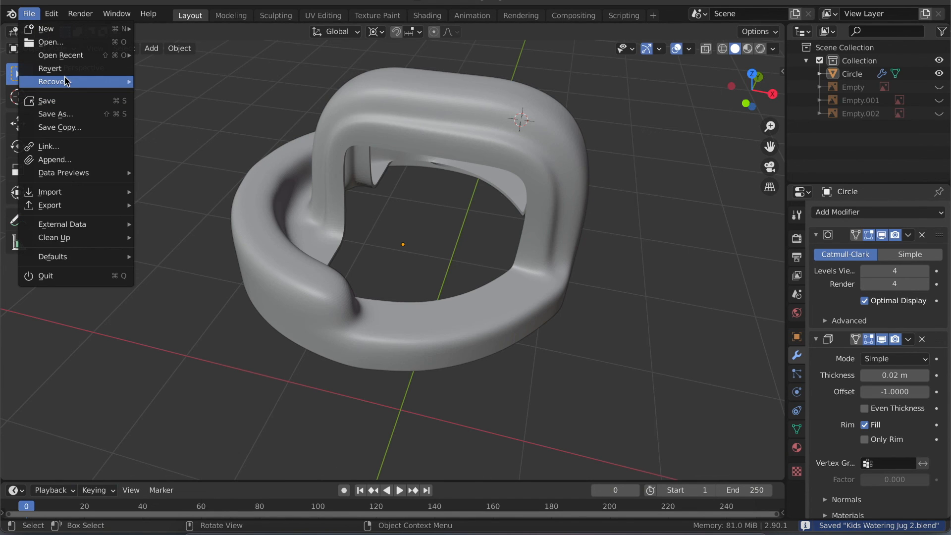
{"action": "mouse_move", "coordinate": [95, 57]}
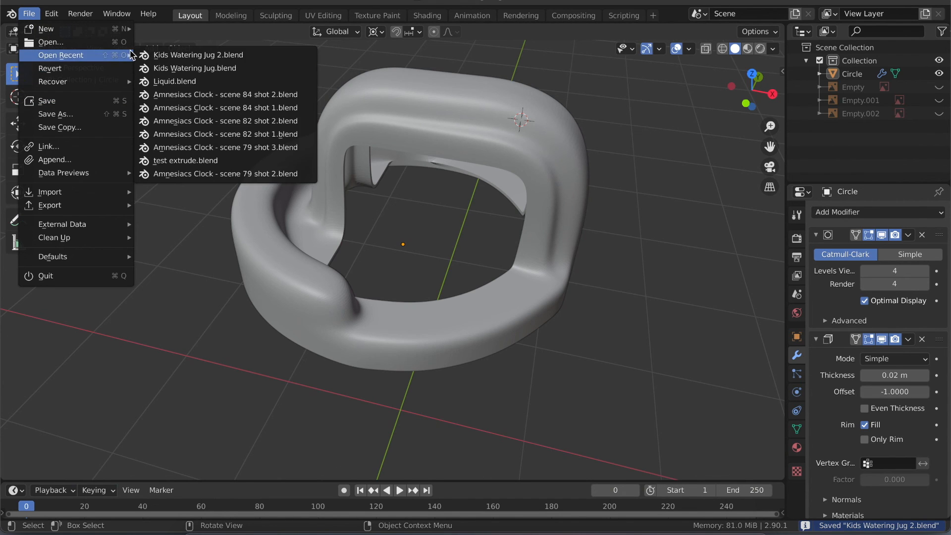
{"action": "left_click", "coordinate": [177, 69]}
- Examine the finished handle and ring from all around, including their low-poly mesh topology in Edit Mode
{"action": "middle_click_drag", "start_coordinate": [382, 316], "coordinate": [383, 320]}
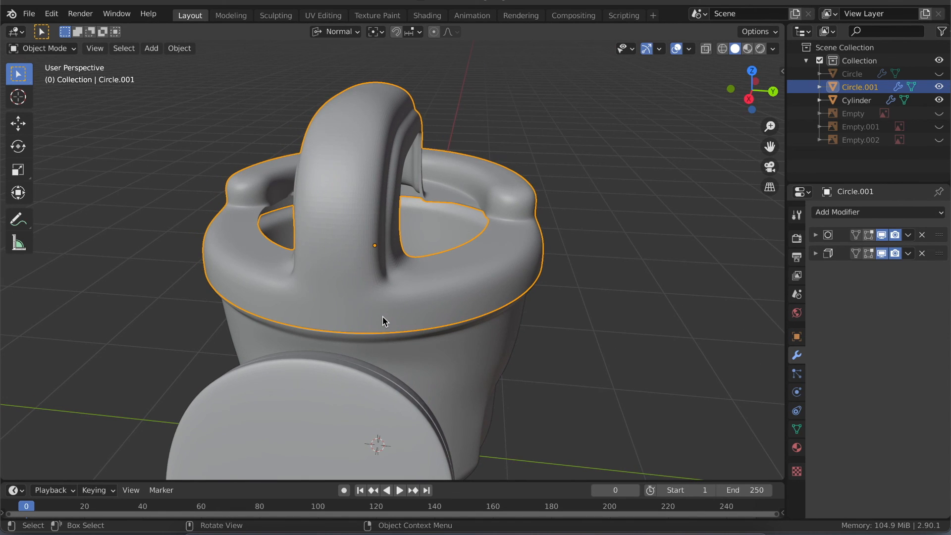
{"action": "middle_click_drag", "start_coordinate": [382, 320], "coordinate": [344, 295]}
{"action": "scroll", "coordinate": [344, 294], "scroll_direction": "down", "scroll_amount": 2}
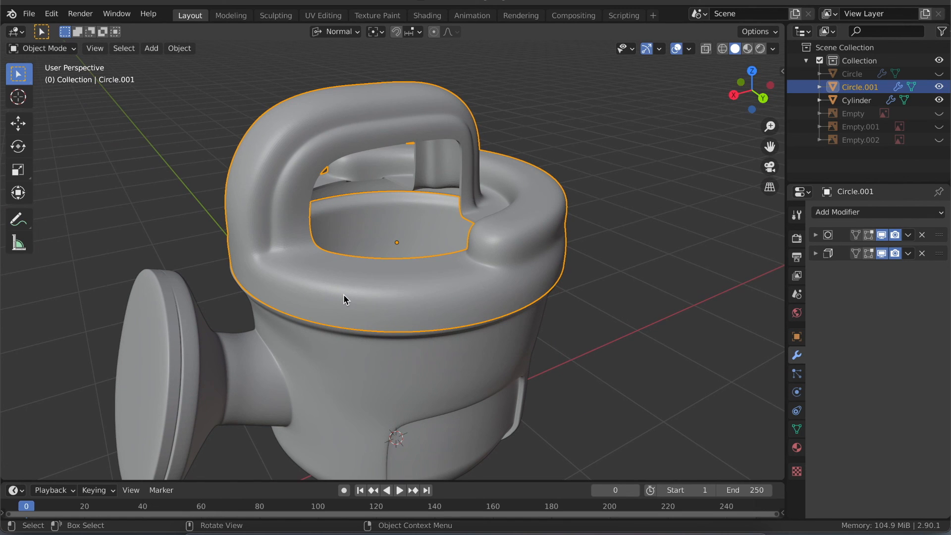
{"action": "key", "text": "Tab"}
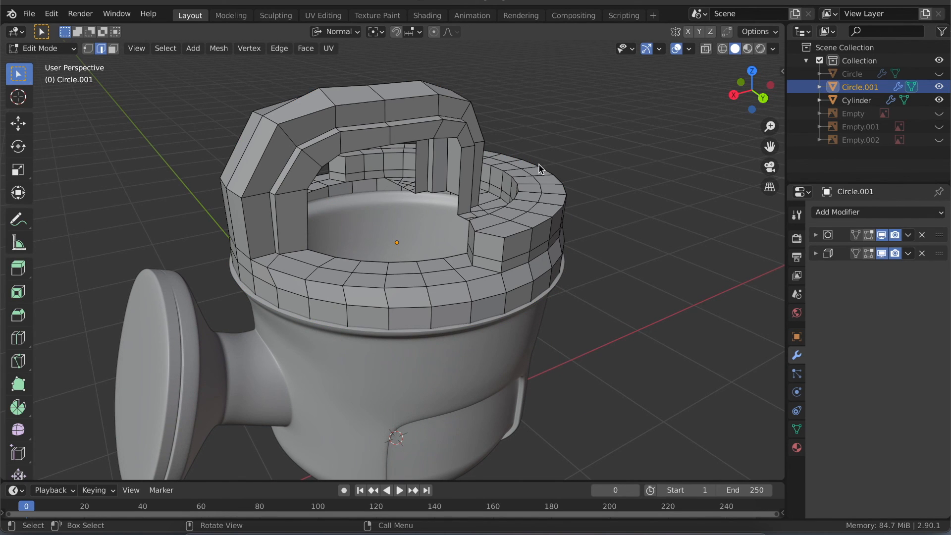
{"action": "scroll", "coordinate": [311, 291], "scroll_direction": "left", "scroll_amount": 10}
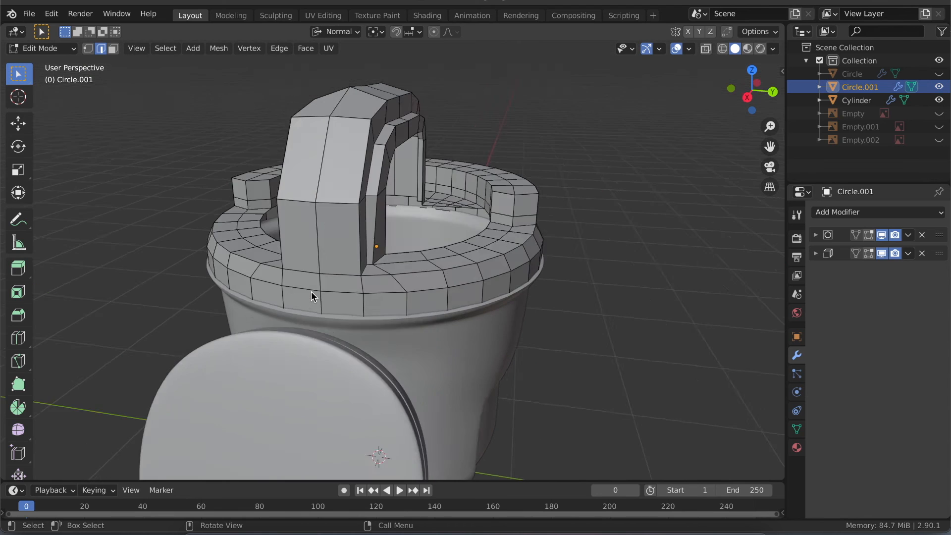
{"action": "scroll", "coordinate": [312, 291], "scroll_direction": "left", "scroll_amount": 10}
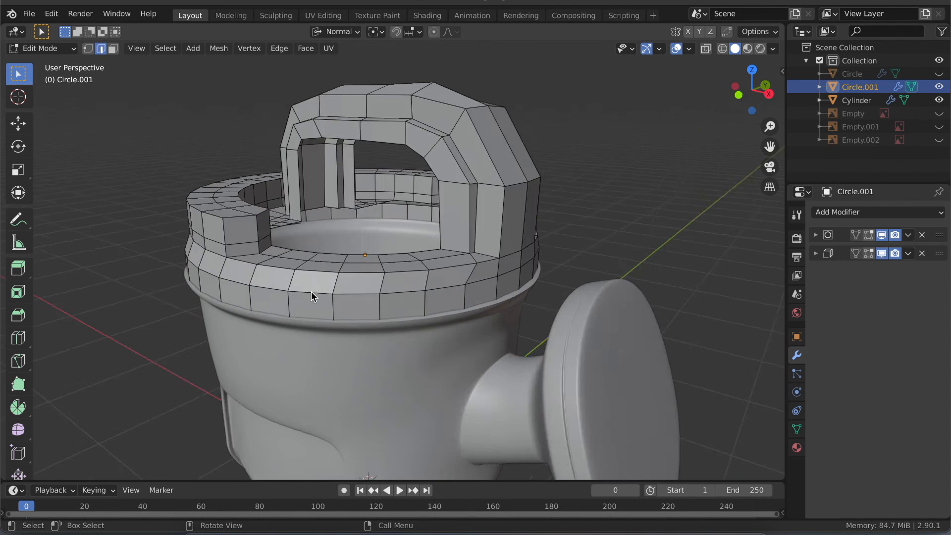
{"action": "scroll", "coordinate": [311, 291], "scroll_direction": "up", "scroll_amount": 4}
{"action": "scroll", "coordinate": [311, 292], "scroll_direction": "up", "scroll_amount": 4}
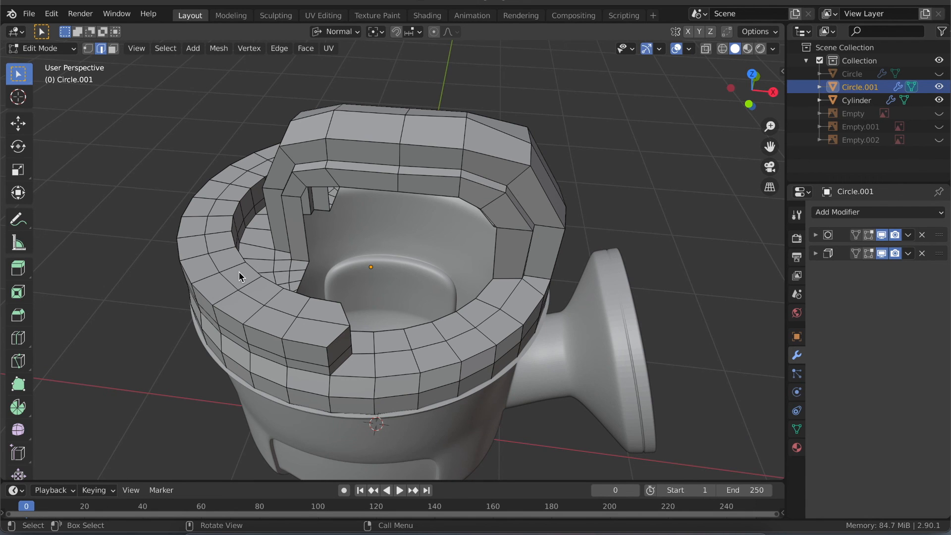
{"action": "scroll", "coordinate": [239, 271], "scroll_direction": "up", "scroll_amount": 5}
{"action": "scroll", "coordinate": [238, 272], "scroll_direction": "left", "scroll_amount": 8}
{"action": "scroll", "coordinate": [238, 271], "scroll_direction": "down", "scroll_amount": 5}
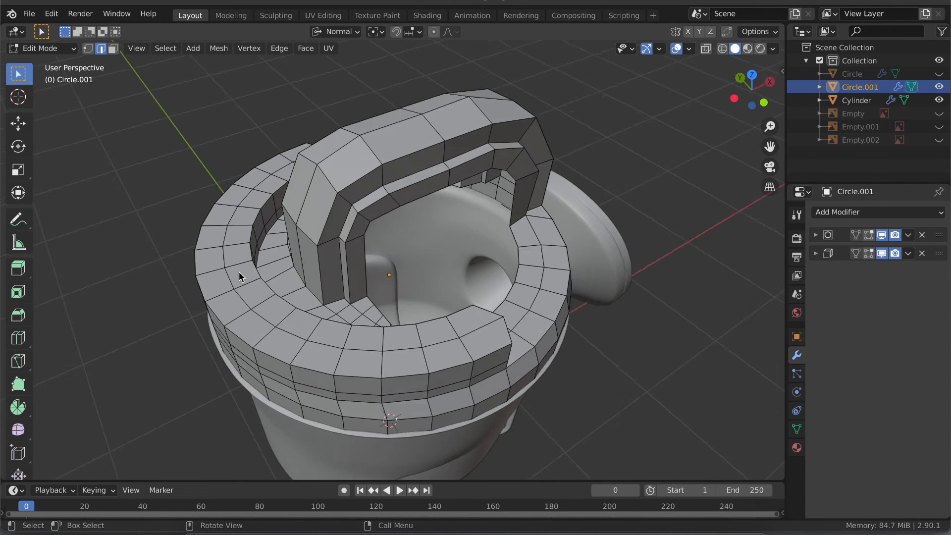
{"action": "scroll", "coordinate": [239, 272], "scroll_direction": "up", "scroll_amount": 5}
{"action": "scroll", "coordinate": [239, 272], "scroll_direction": "left", "scroll_amount": 5}
{"action": "scroll", "coordinate": [239, 271], "scroll_direction": "left", "scroll_amount": 3}
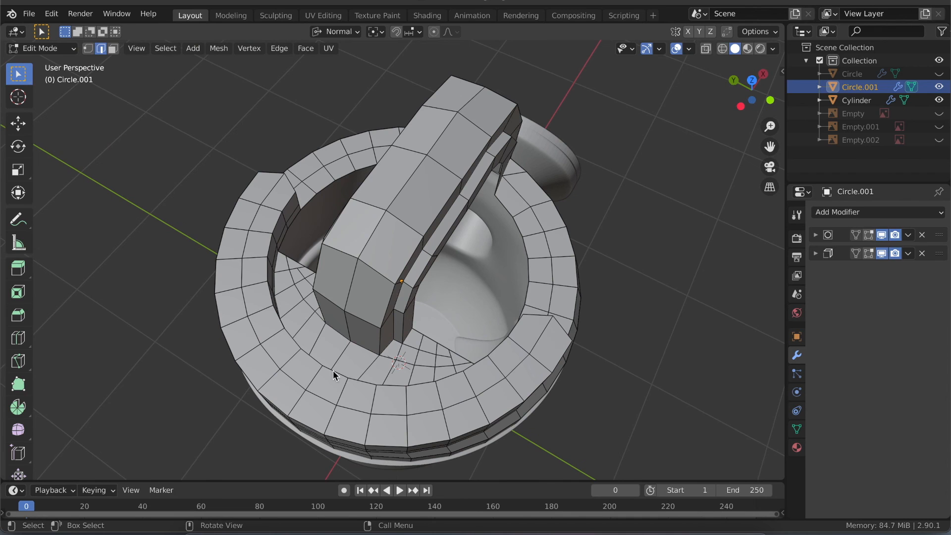
{"action": "middle_click_drag", "start_coordinate": [472, 410], "coordinate": [421, 349]}
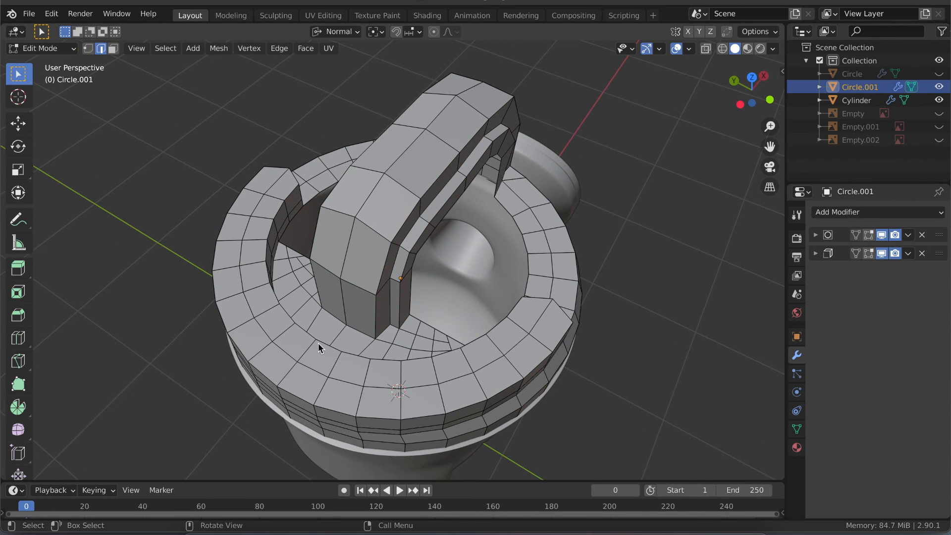
{"action": "scroll", "coordinate": [408, 327], "scroll_direction": "down", "scroll_amount": 5}
{"action": "scroll", "coordinate": [409, 327], "scroll_direction": "right", "scroll_amount": 8}
{"action": "scroll", "coordinate": [408, 327], "scroll_direction": "up", "scroll_amount": 5}
{"action": "scroll", "coordinate": [408, 327], "scroll_direction": "right", "scroll_amount": 2}
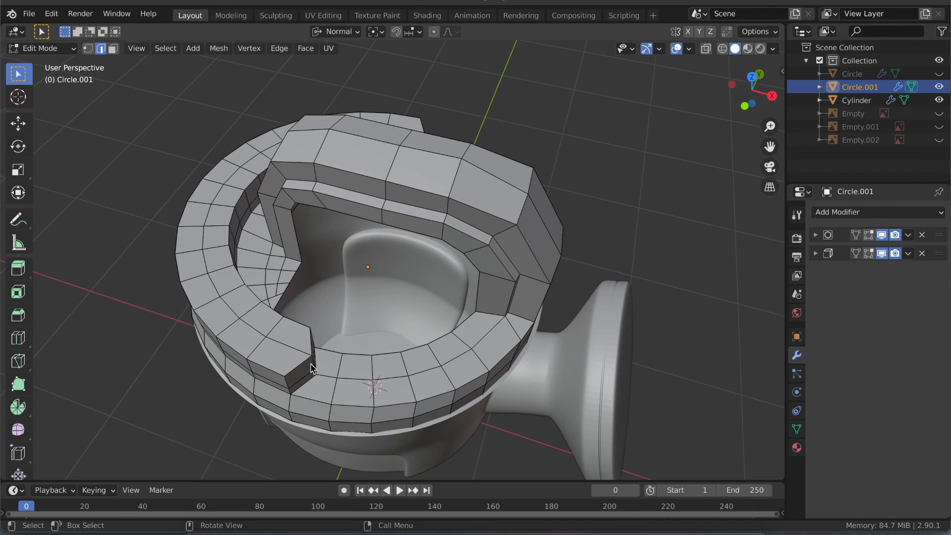
{"action": "scroll", "coordinate": [311, 364], "scroll_direction": "down", "scroll_amount": 4}
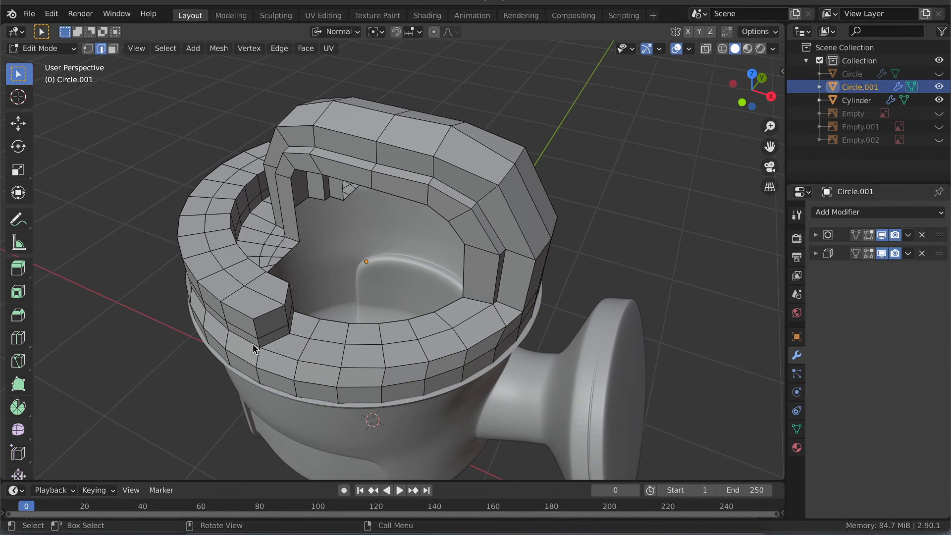
{"action": "scroll", "coordinate": [252, 343], "scroll_direction": "down", "scroll_amount": 4}
{"action": "scroll", "coordinate": [253, 344], "scroll_direction": "right", "scroll_amount": 3}
{"action": "scroll", "coordinate": [253, 344], "scroll_direction": "right", "scroll_amount": 1}
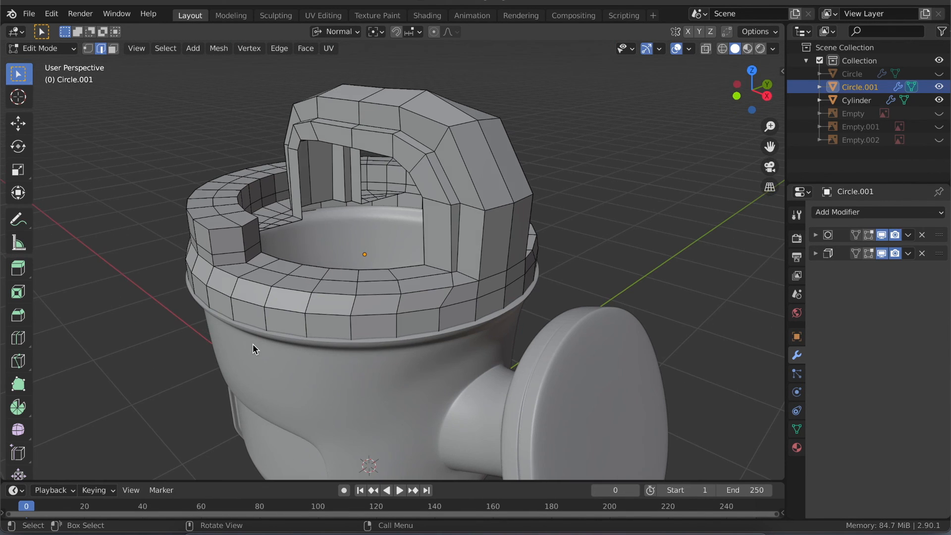
{"action": "scroll", "coordinate": [253, 344], "scroll_direction": "right", "scroll_amount": 5}
{"action": "scroll", "coordinate": [253, 343], "scroll_direction": "down", "scroll_amount": 4}
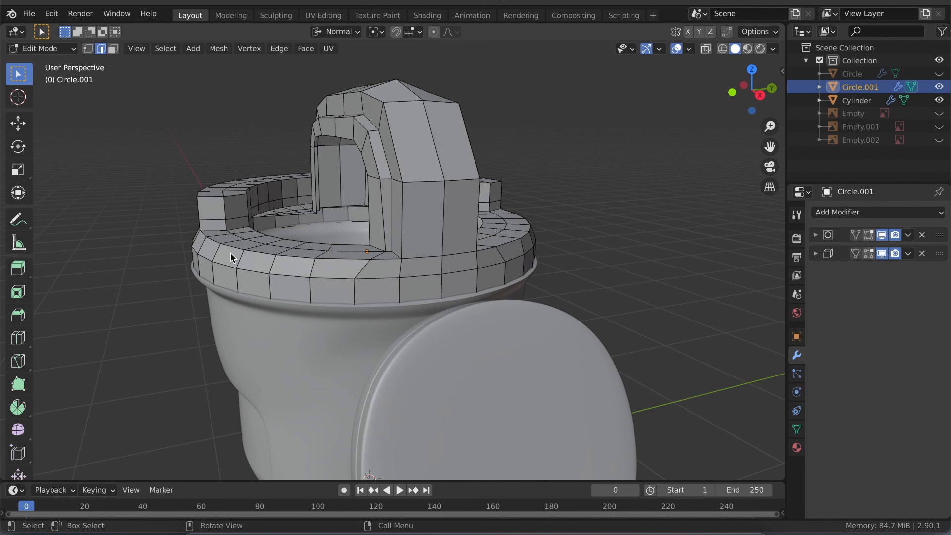
- Compare the handle and ring with the watering jug reference images in right orthographic view, and hide the references again
{"action": "left_click", "coordinate": [761, 98]}
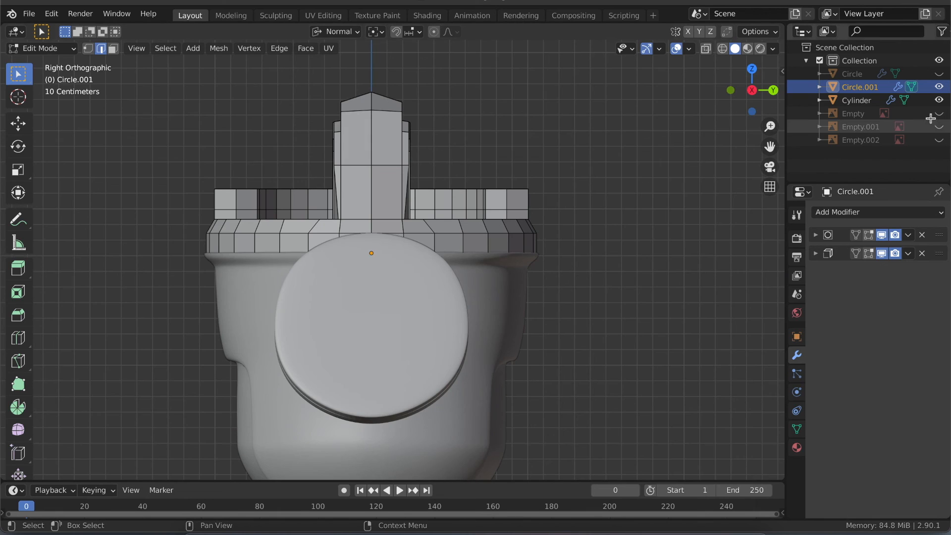
{"action": "left_click", "coordinate": [939, 115]}
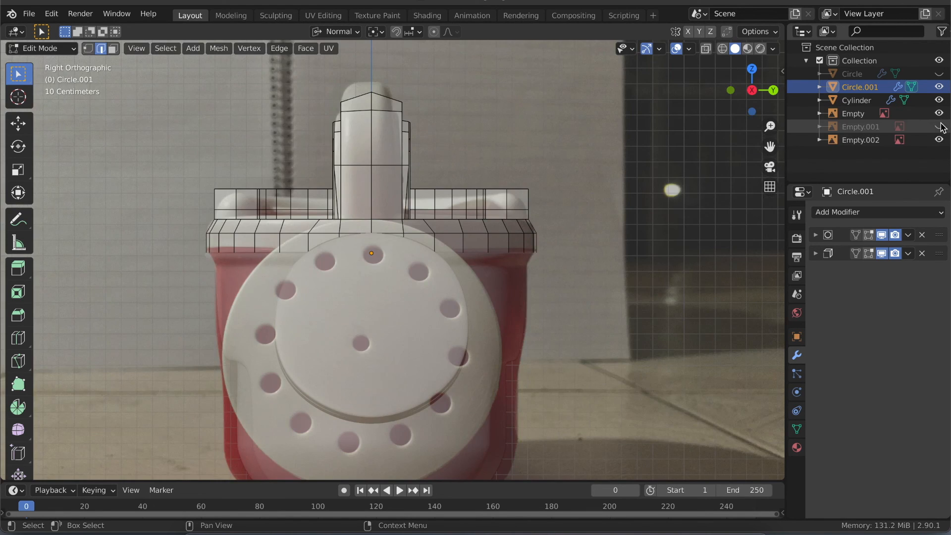
{"action": "left_click", "coordinate": [939, 139]}
{"action": "key", "text": "Tab"}
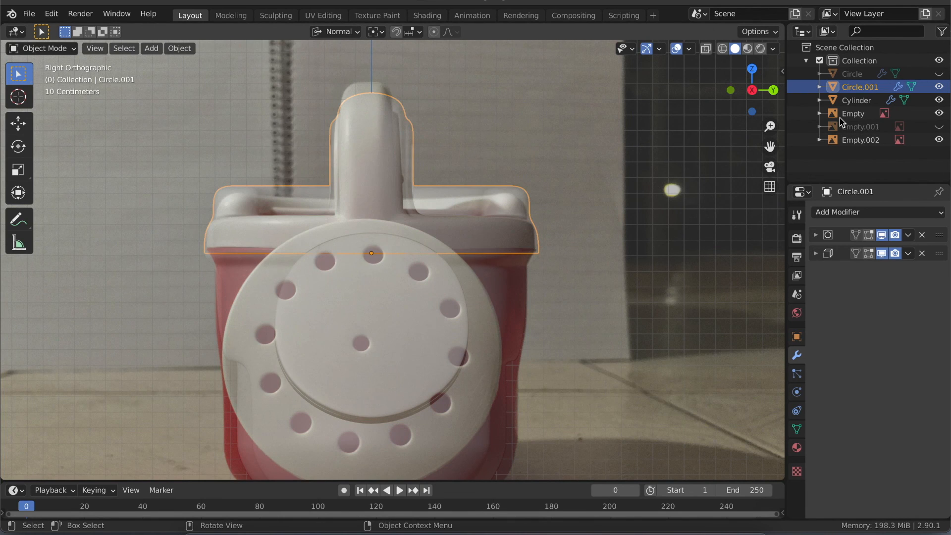
{"action": "left_click", "coordinate": [939, 140]}
{"action": "left_click", "coordinate": [940, 113]}
- Compare the handle and ring's low-poly cage in Edit Mode with the smoothed result in Object Mode
{"action": "middle_click_drag", "start_coordinate": [407, 248], "coordinate": [203, 248]}
{"action": "key", "text": "Tab"}
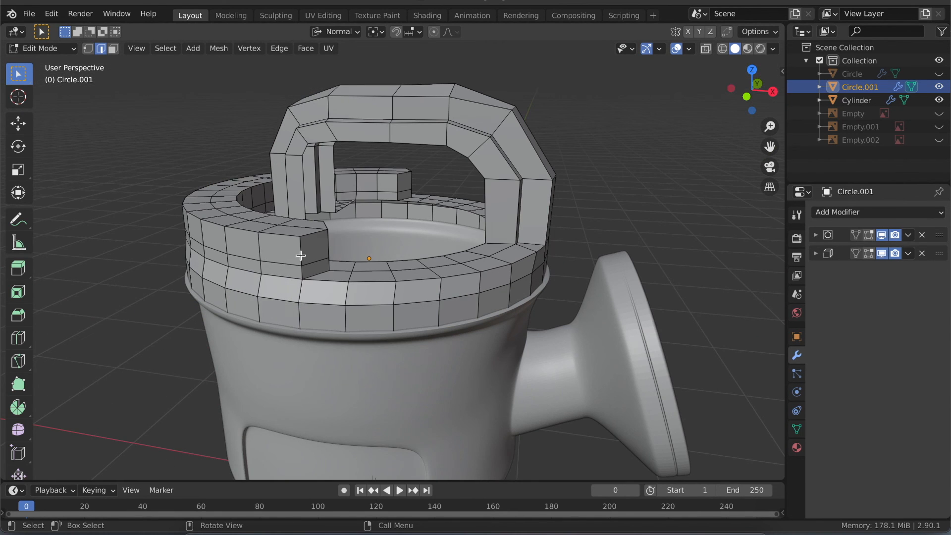
{"action": "middle_click_drag", "start_coordinate": [329, 267], "coordinate": [321, 247]}
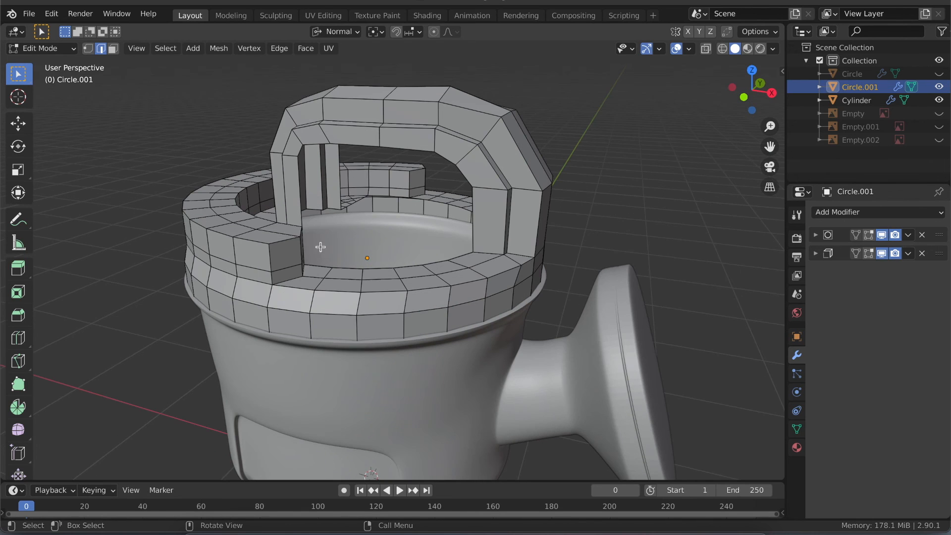
{"action": "key", "text": "Tab"}
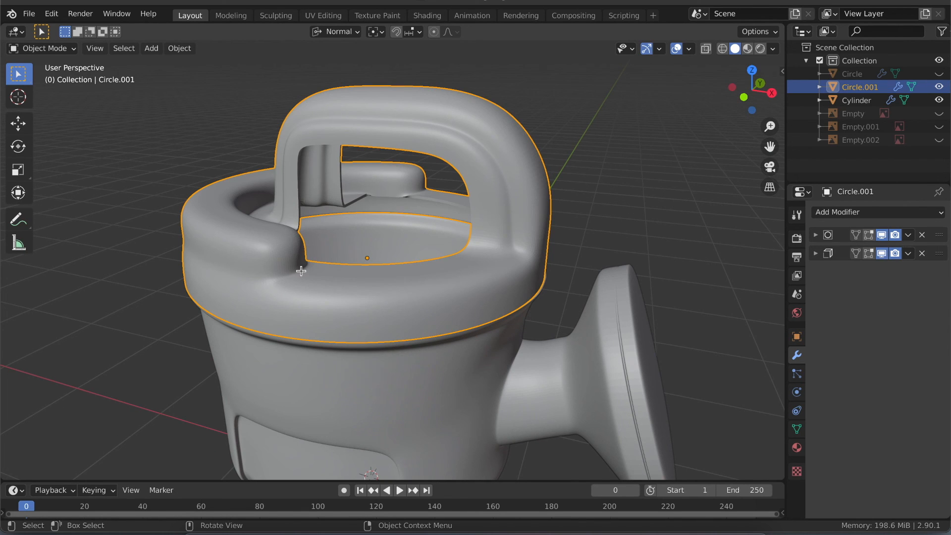
{"action": "middle_click_drag", "start_coordinate": [317, 264], "coordinate": [316, 268]}
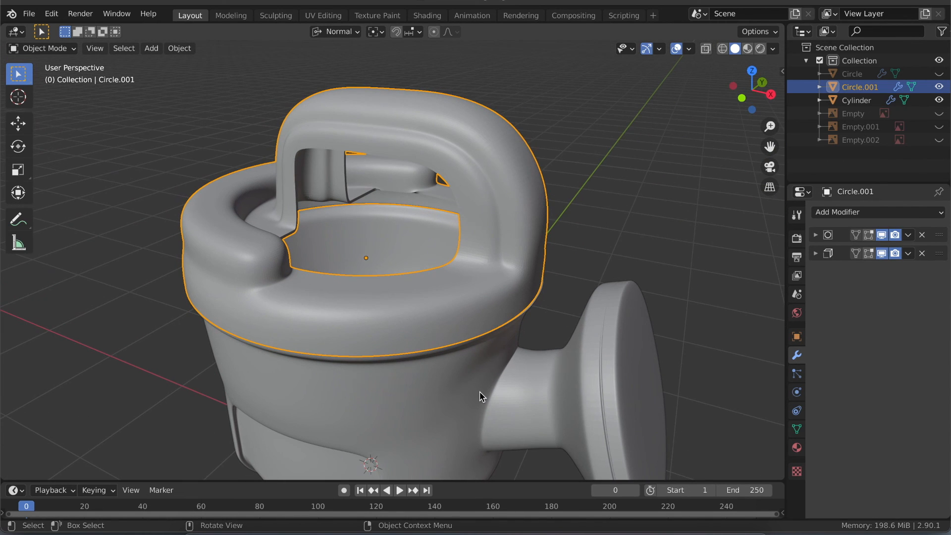
{"action": "middle_click_drag", "start_coordinate": [434, 396], "coordinate": [338, 262]}
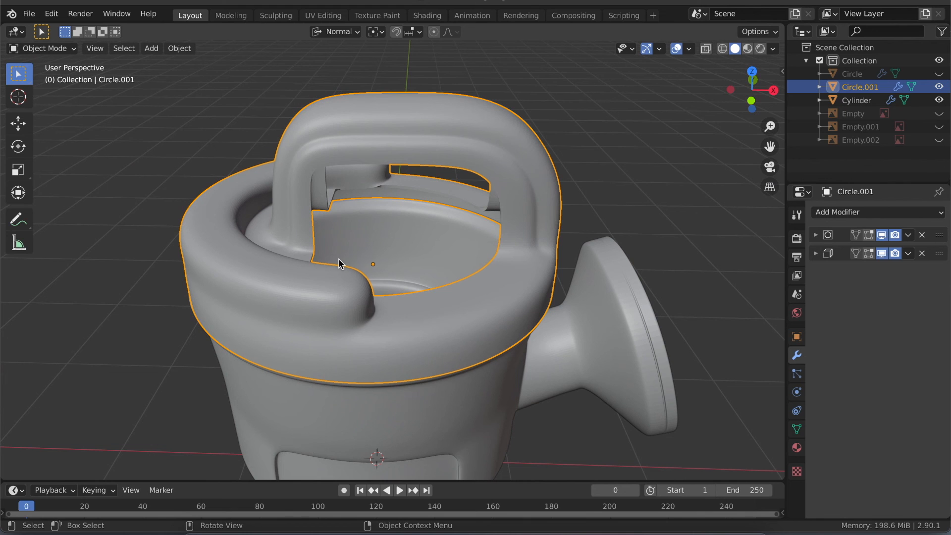
{"action": "middle_click_drag", "start_coordinate": [394, 255], "coordinate": [392, 256]}
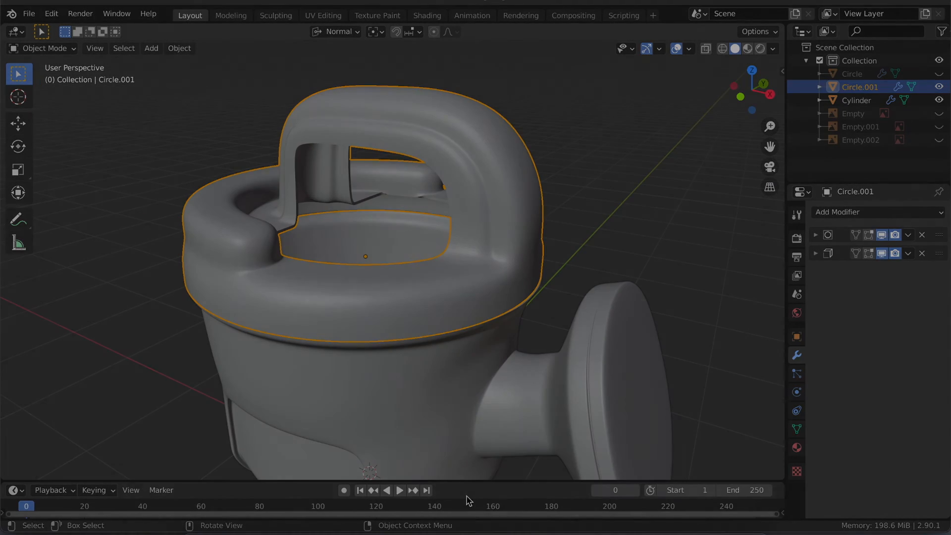